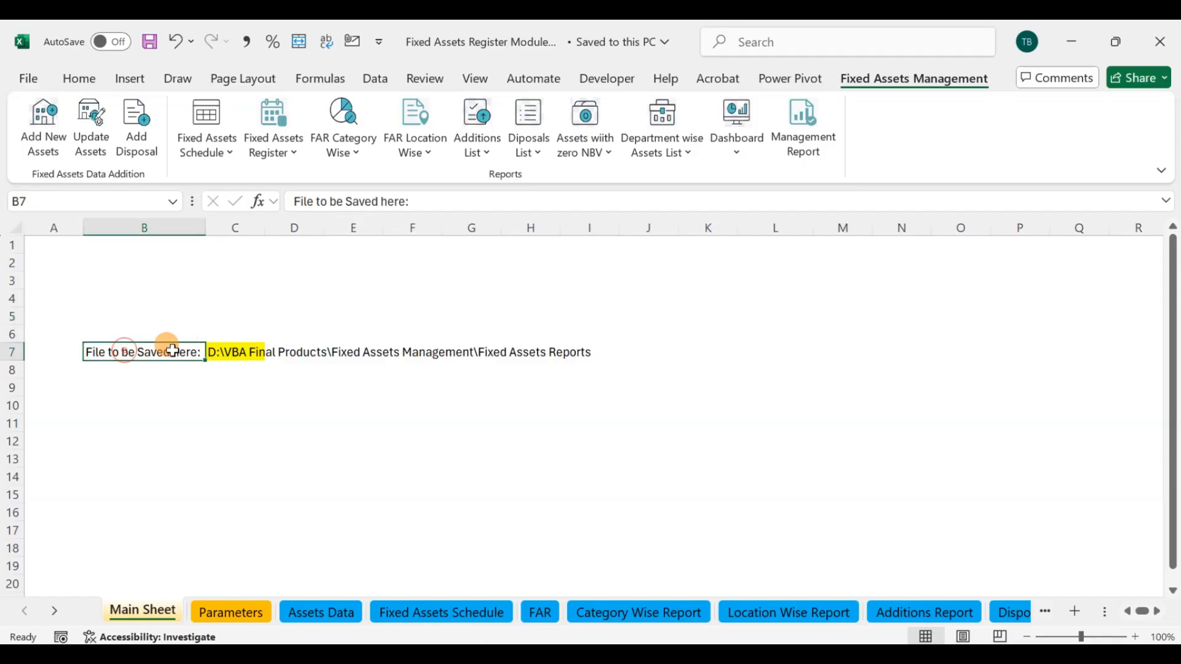
Step: Open the Parameters sheet and examine the list of reporting periods
left_click(234, 370)
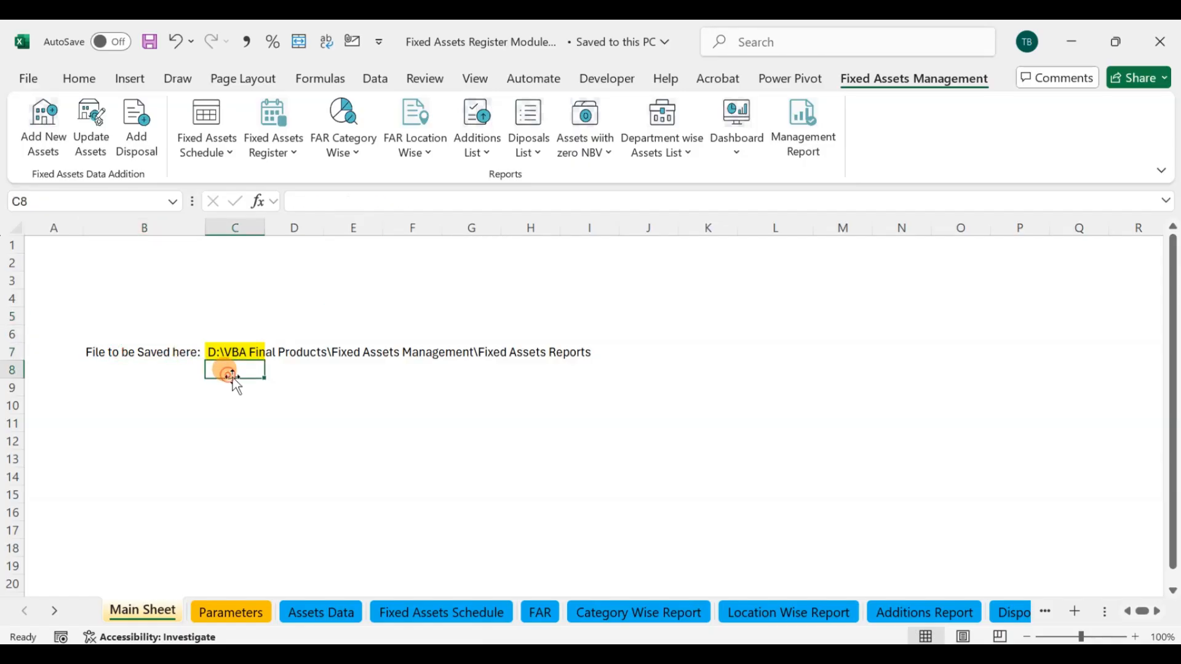
left_click(256, 614)
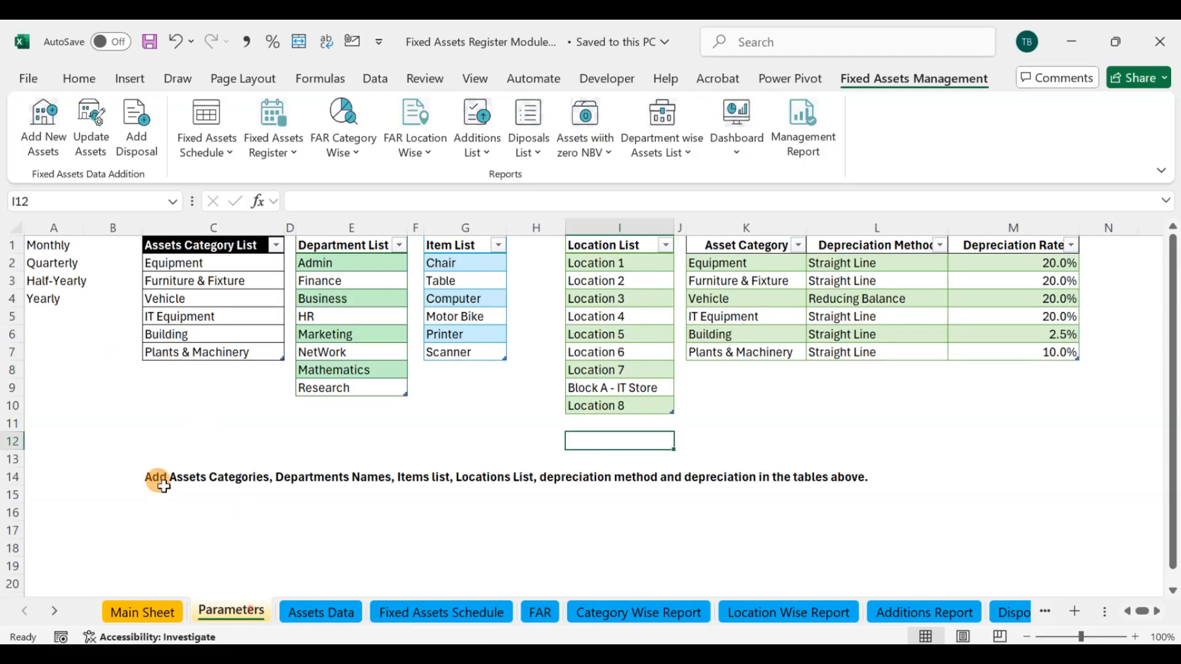
left_click_drag(61, 244, 56, 300)
left_click(49, 243)
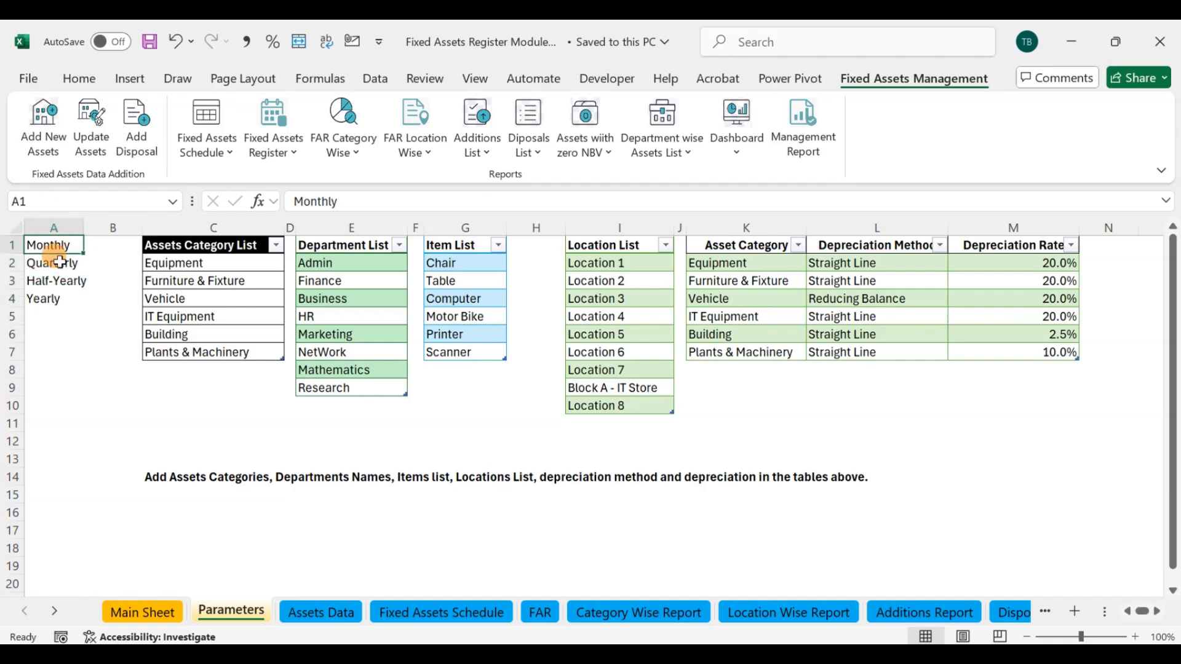
left_click(60, 263)
left_click(58, 281)
left_click(50, 299)
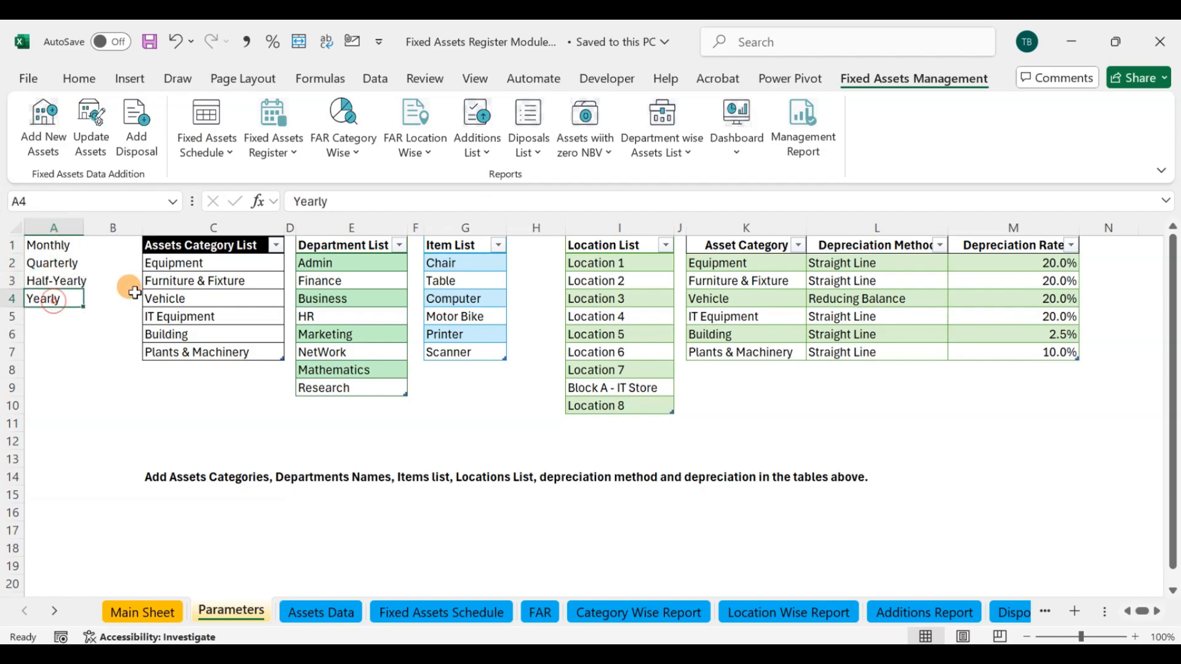
Step: Examine the asset category, department and location lists on the Parameters sheet
left_click(196, 248)
left_click(184, 263)
left_click(196, 281)
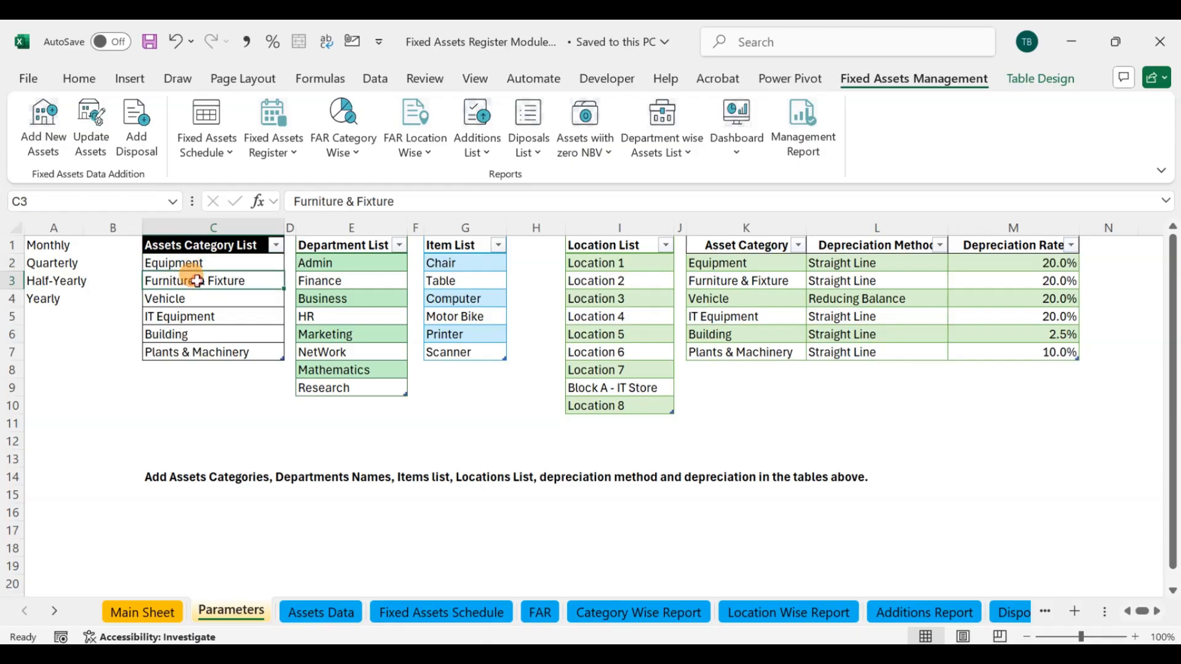
left_click(185, 299)
left_click(182, 317)
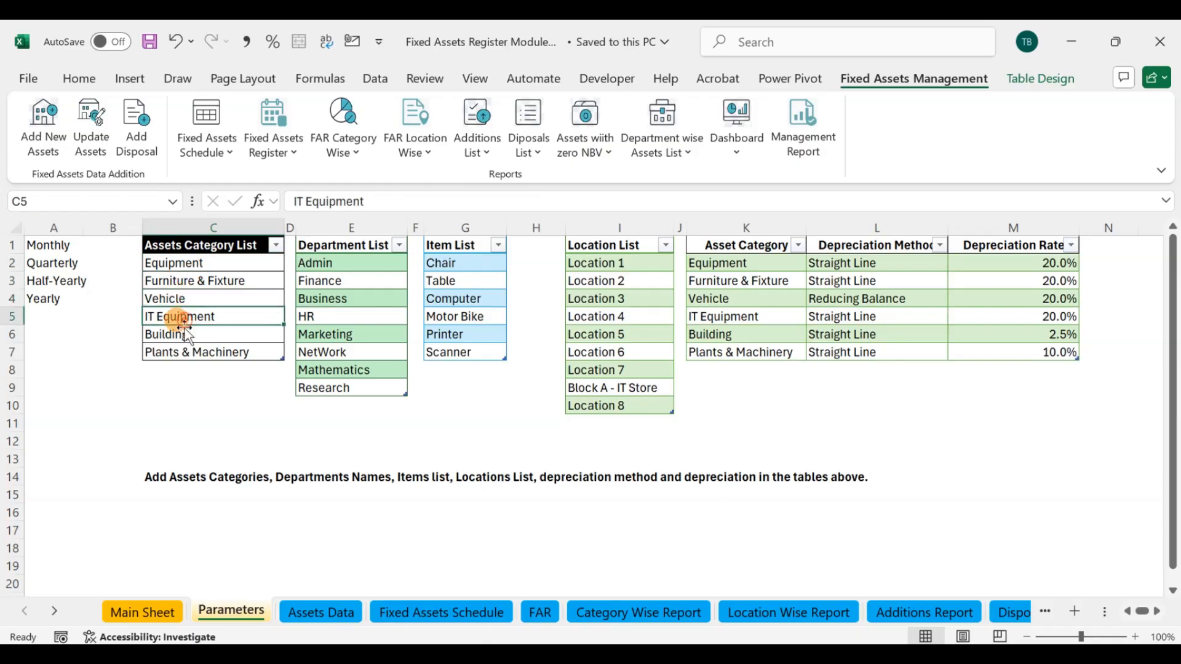
left_click(182, 335)
left_click(182, 356)
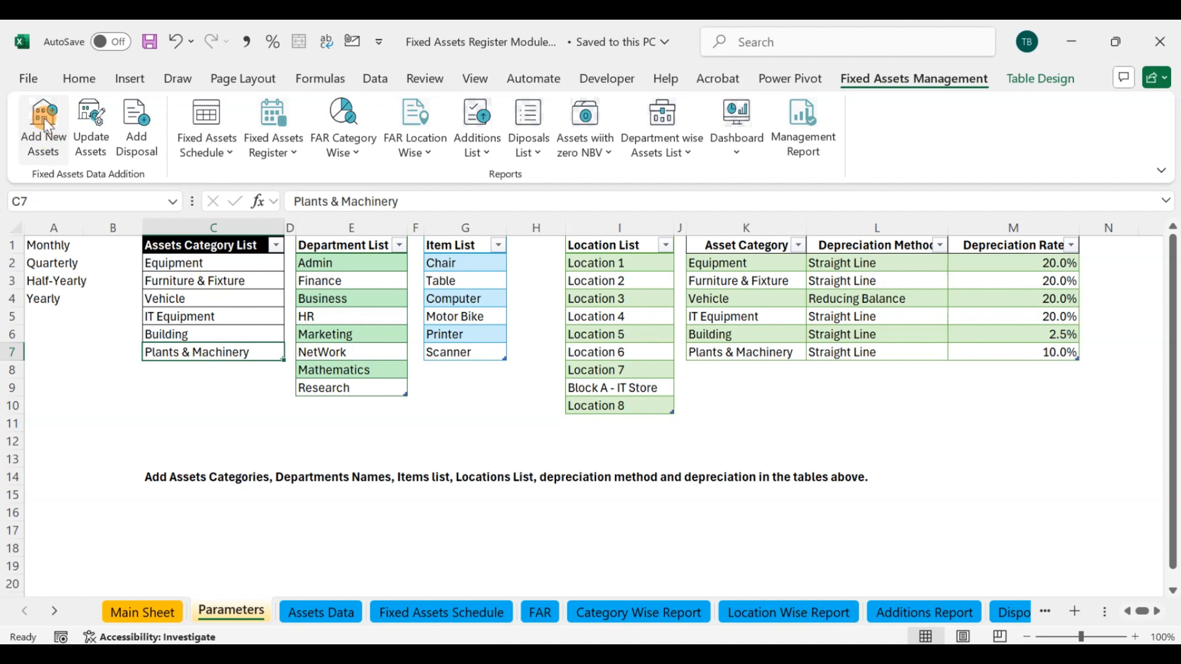
left_click(332, 264)
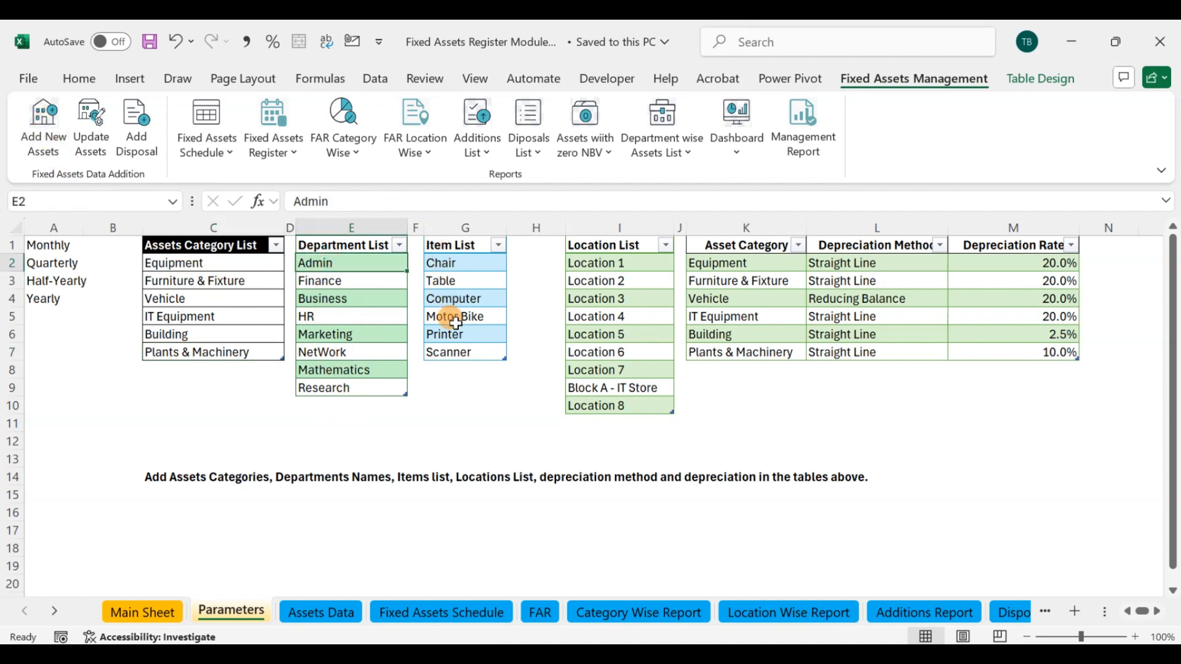
left_click(616, 315)
left_click(575, 438)
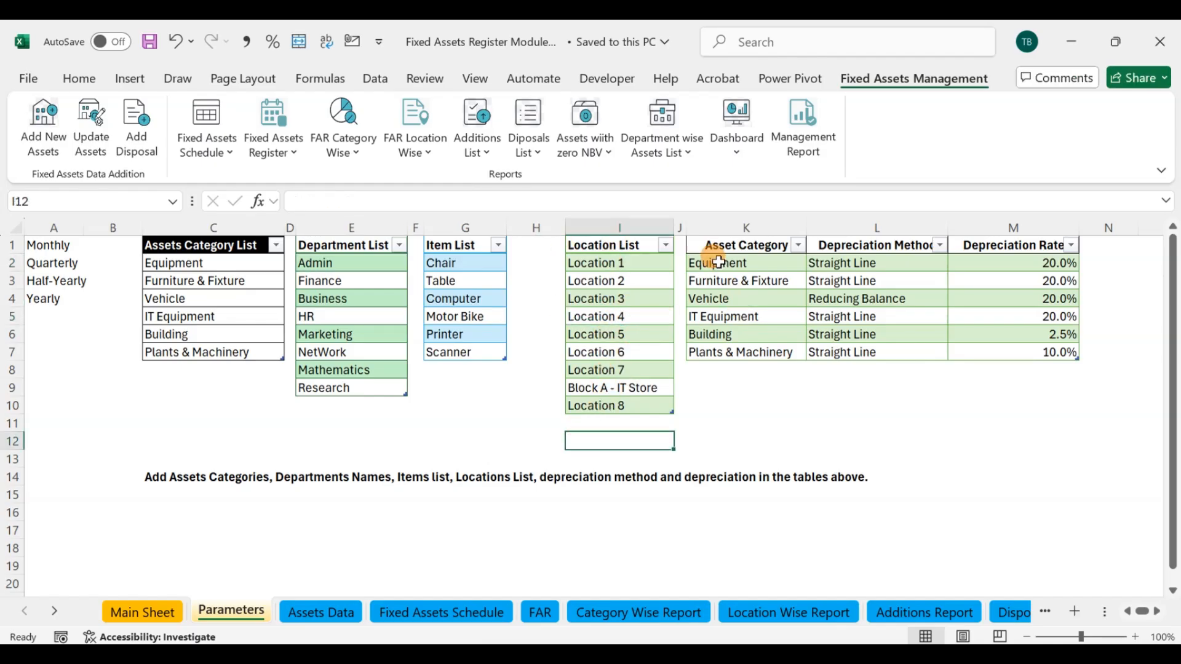
Step: Examine the depreciation method and rate set for each asset category, and the instruction note below the tables
left_click(719, 263)
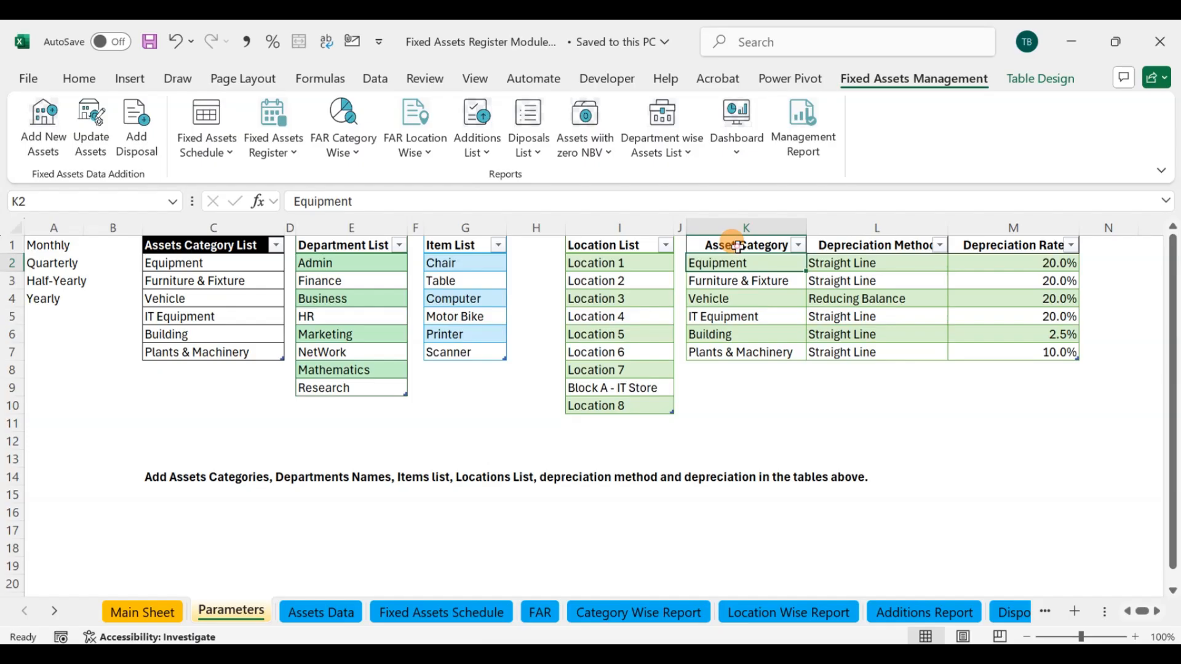
left_click_drag(737, 247, 735, 344)
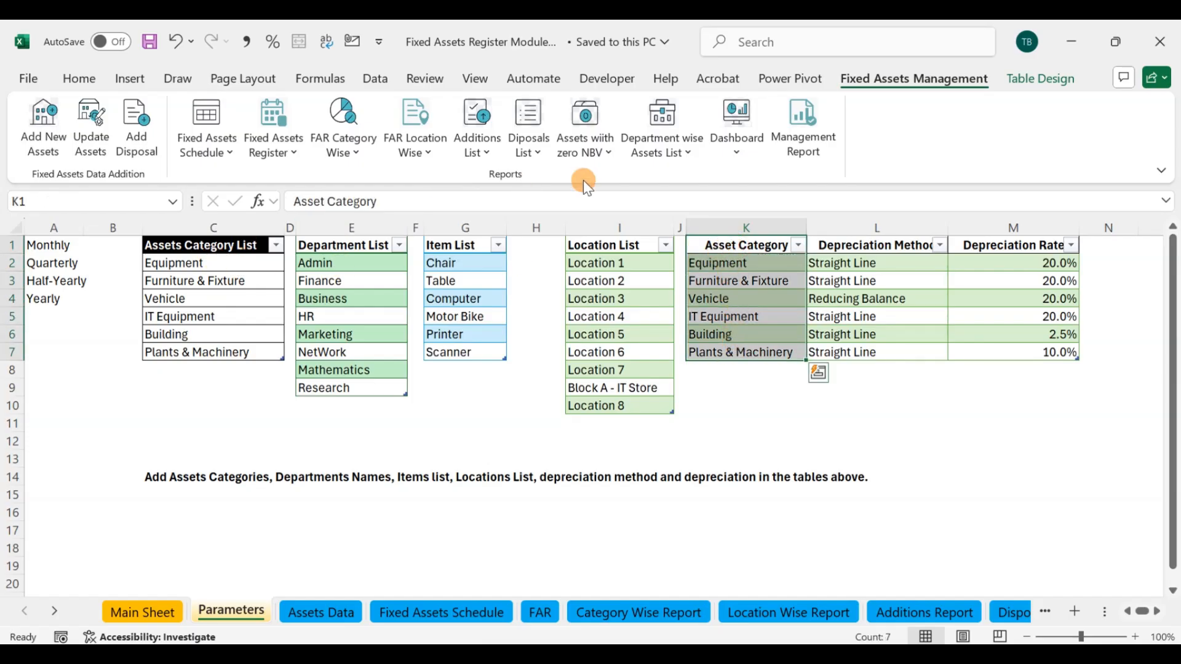
left_click(830, 262)
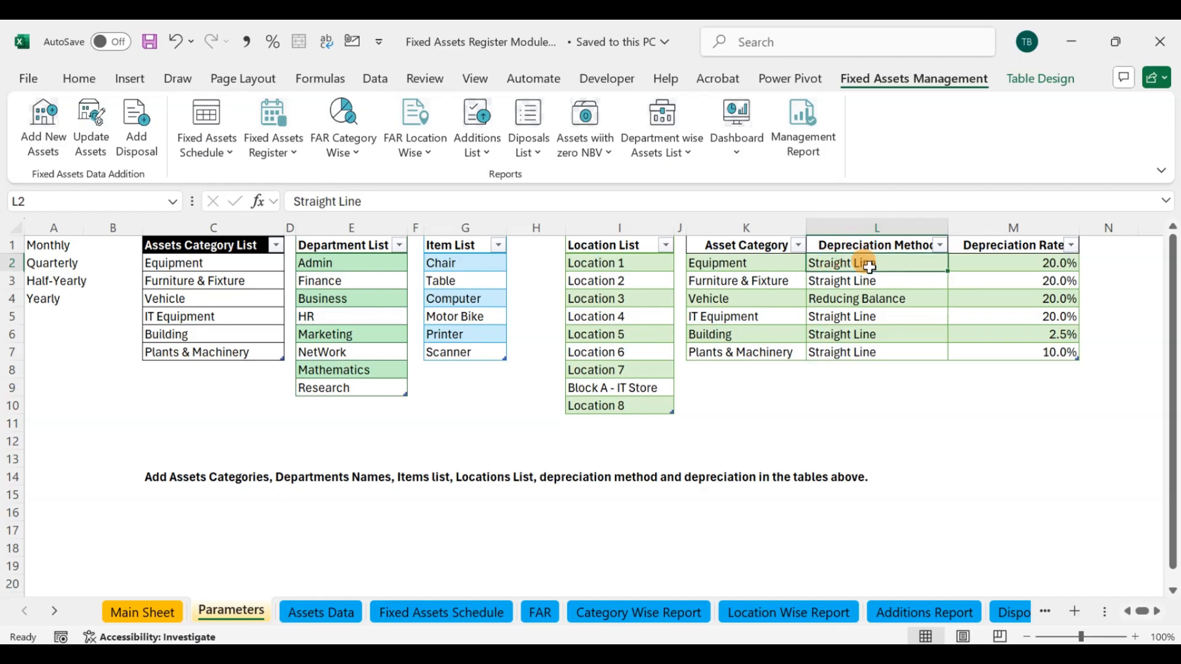
left_click(842, 299)
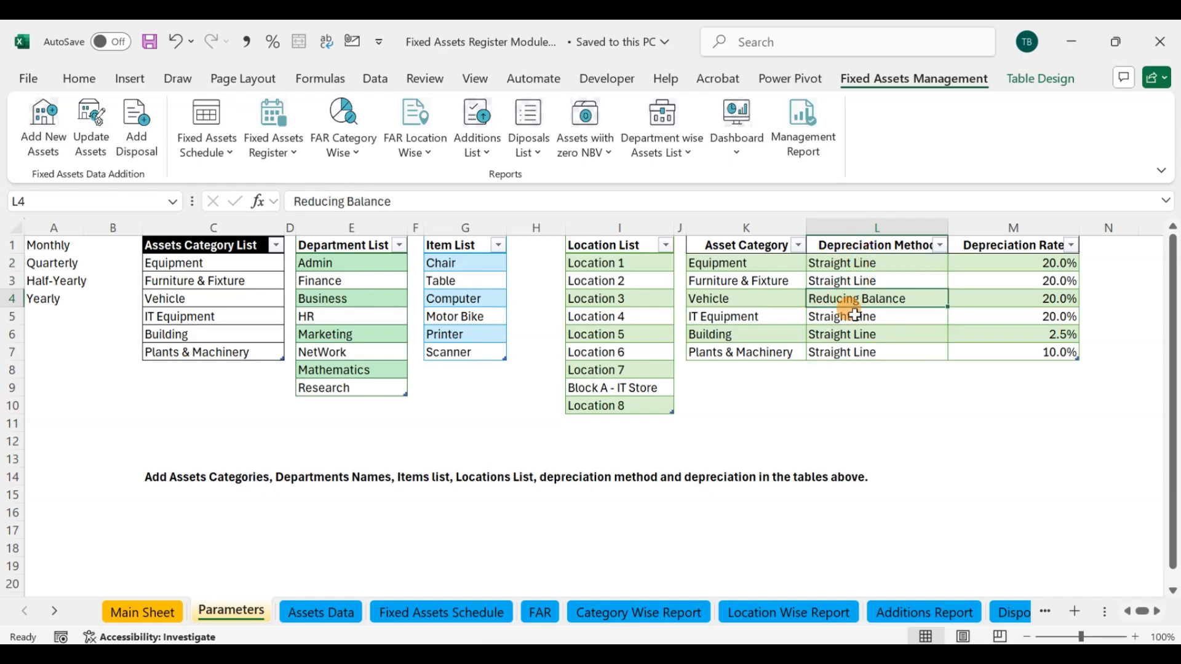
left_click_drag(1024, 263, 1029, 350)
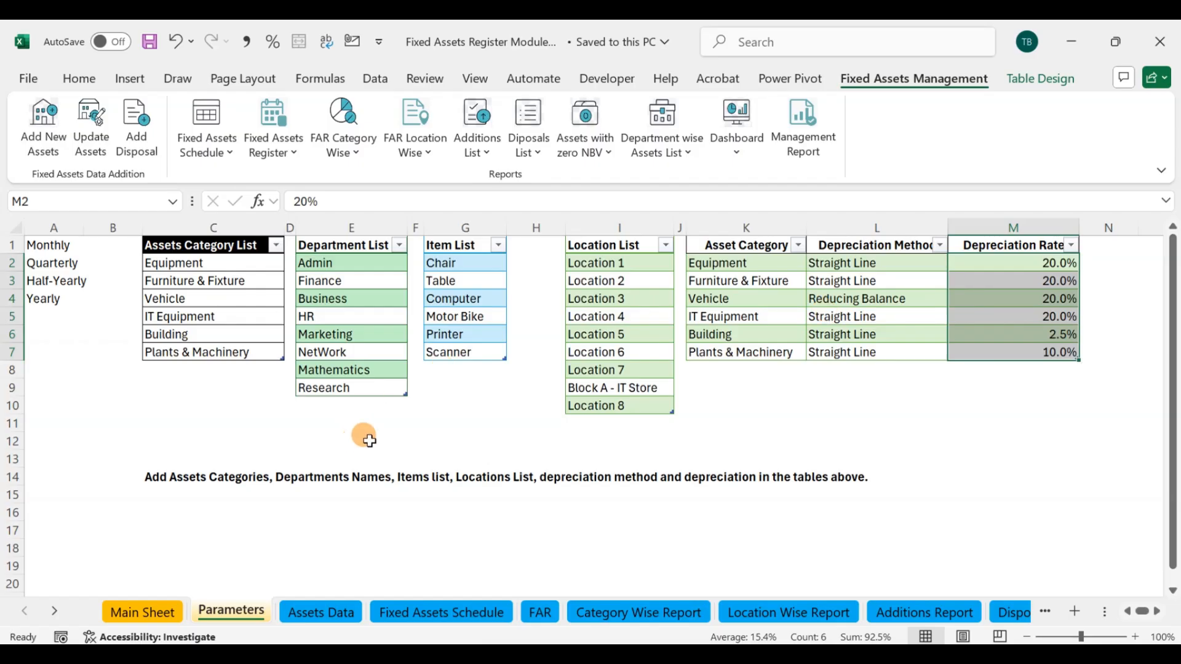
left_click(179, 492)
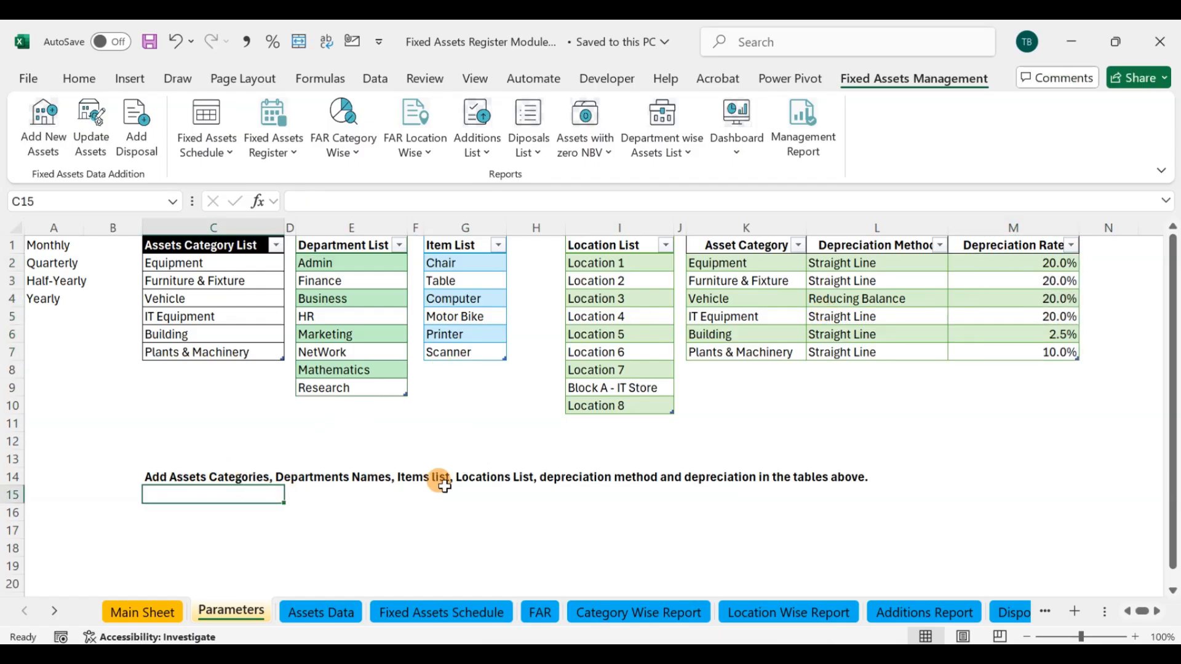
left_click(474, 476)
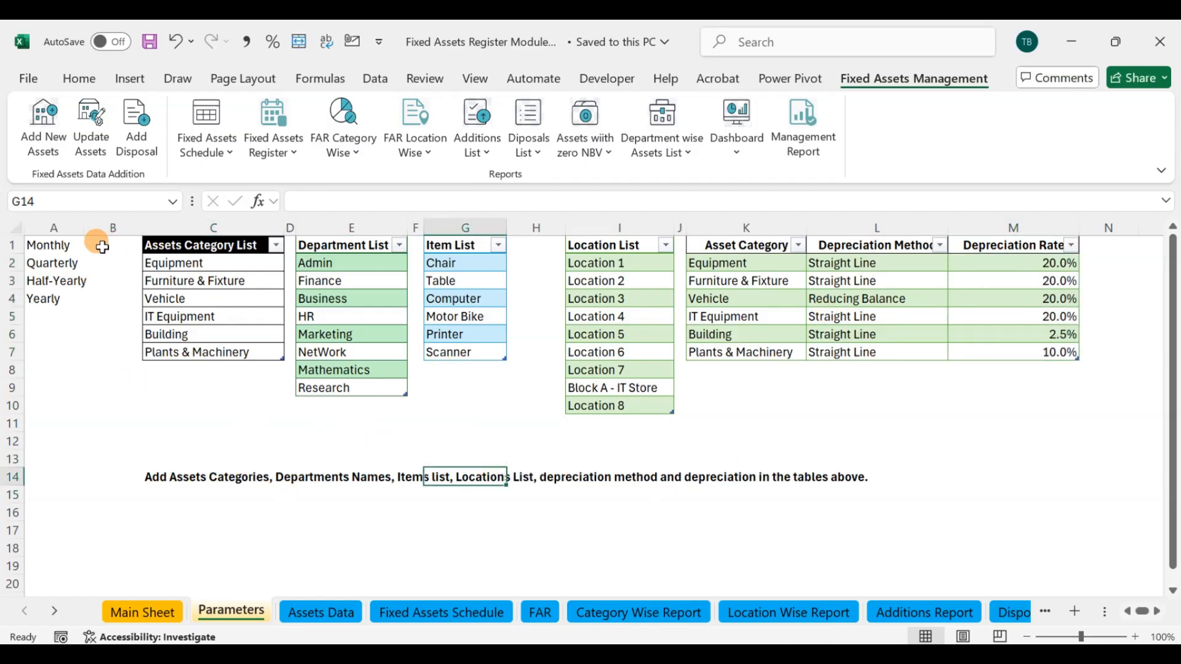
Step: Bring up the Assets Additions form and inspect the available items, asset categories, departments and locations
left_click(24, 112)
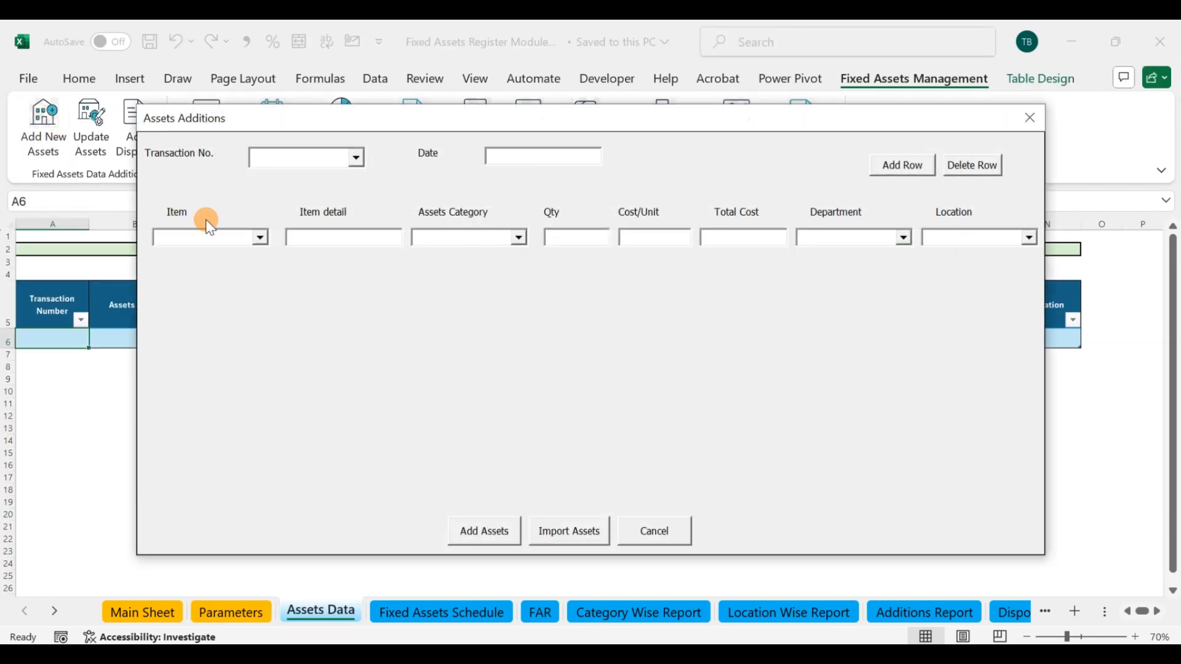
left_click_drag(422, 122, 510, 151)
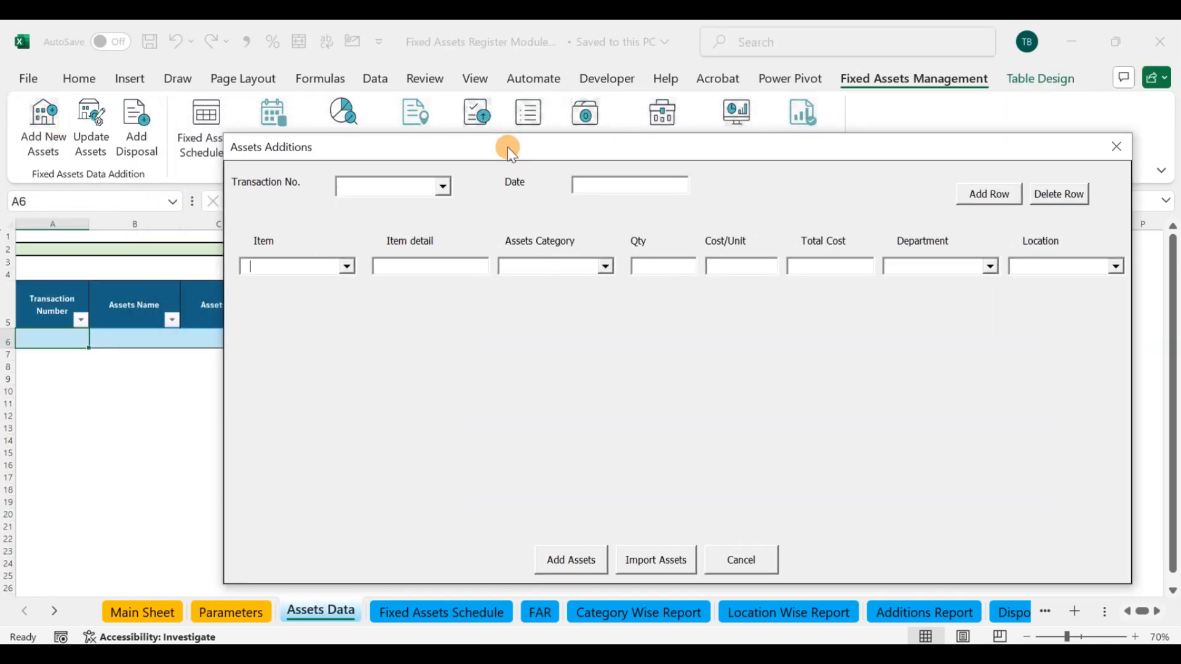
left_click(347, 268)
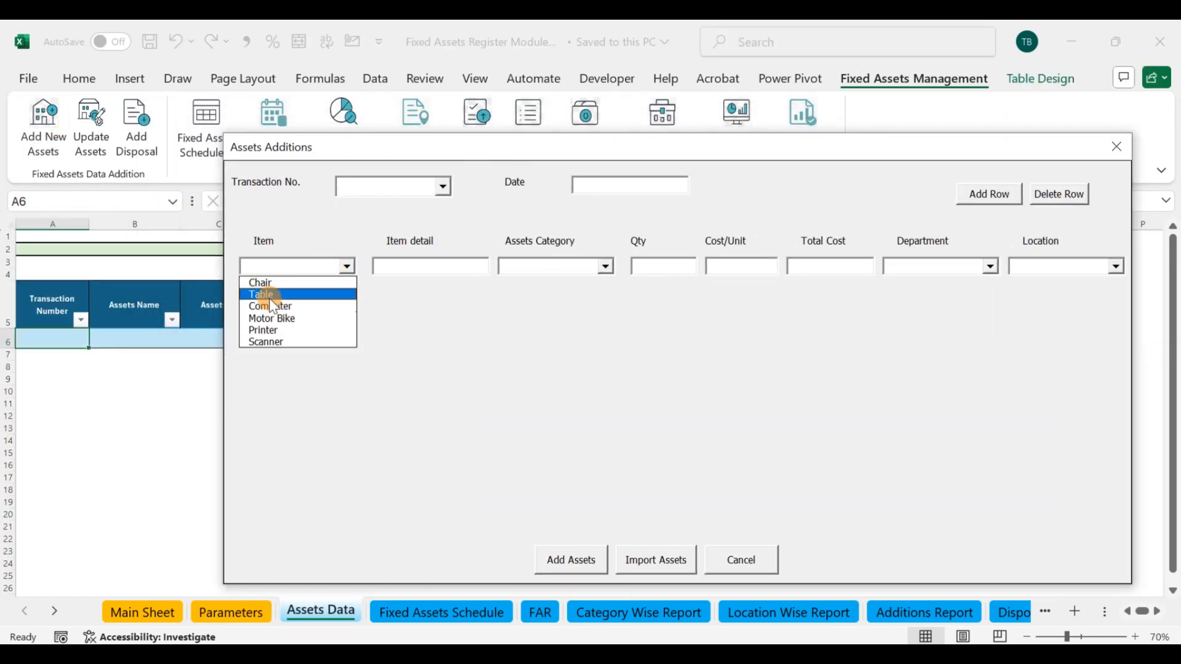
left_click(437, 267)
left_click(607, 266)
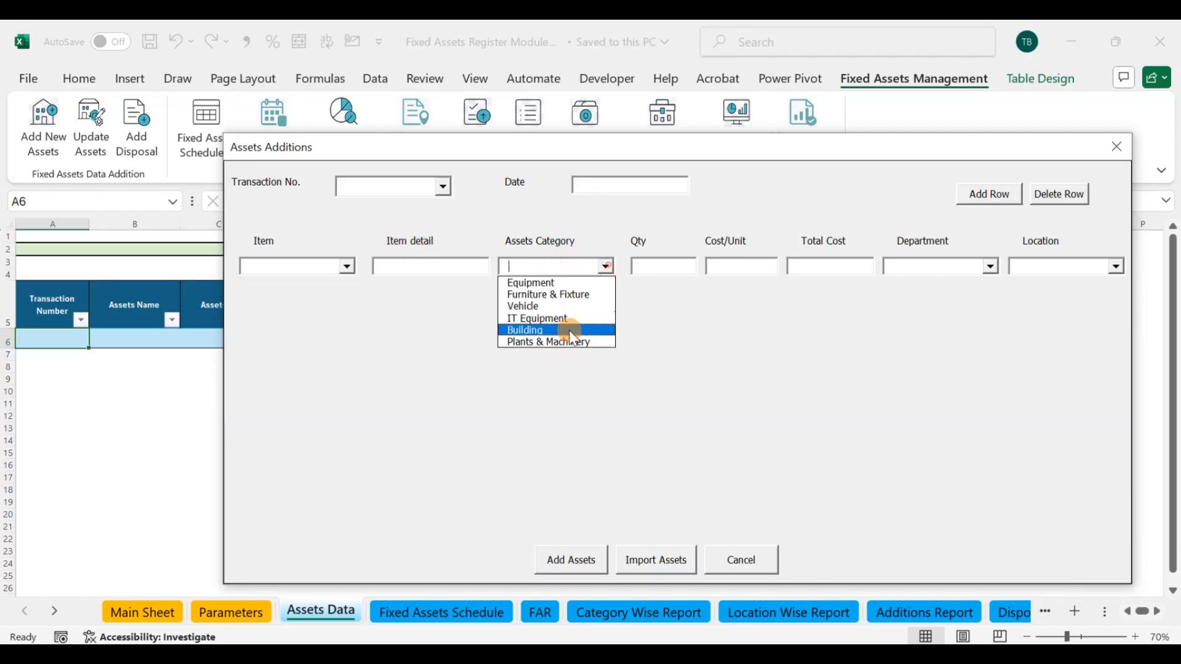
left_click(676, 322)
left_click(991, 266)
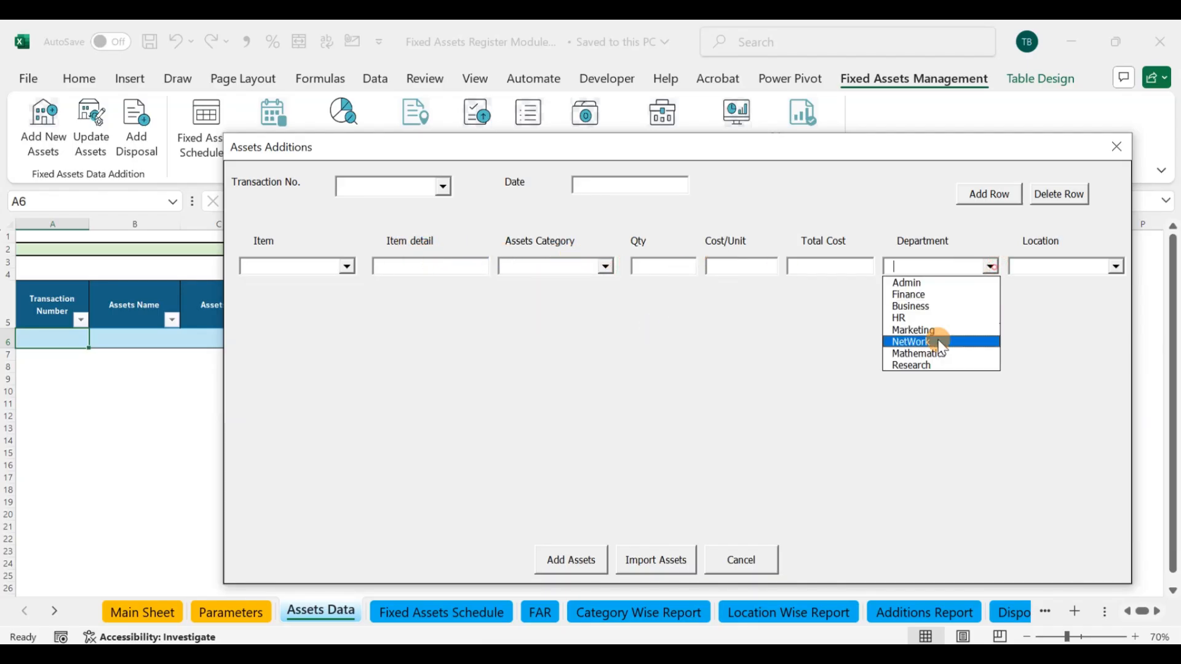
left_click(1093, 266)
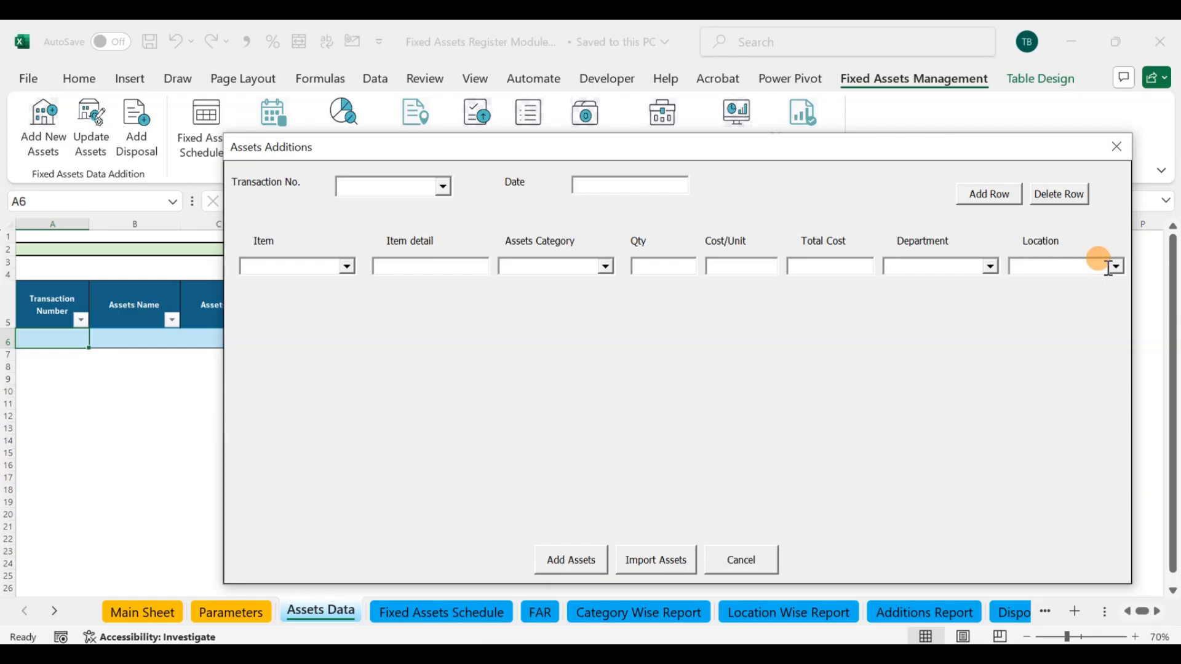
left_click(1112, 270)
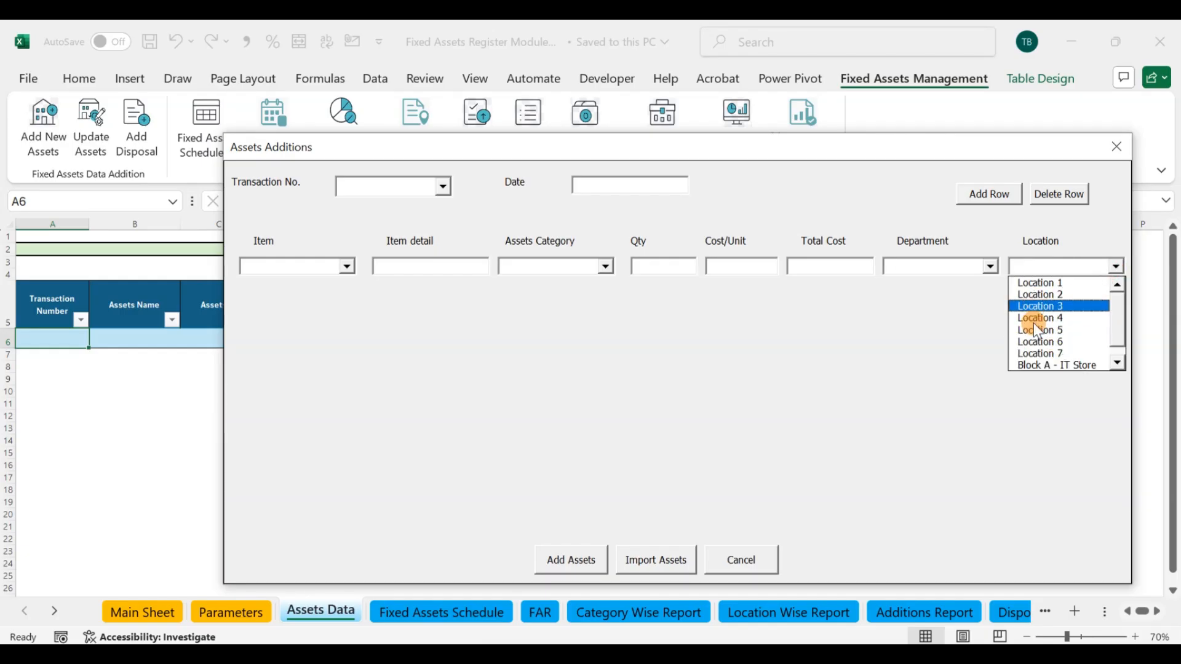
left_click(876, 345)
left_click_drag(440, 144, 433, 106)
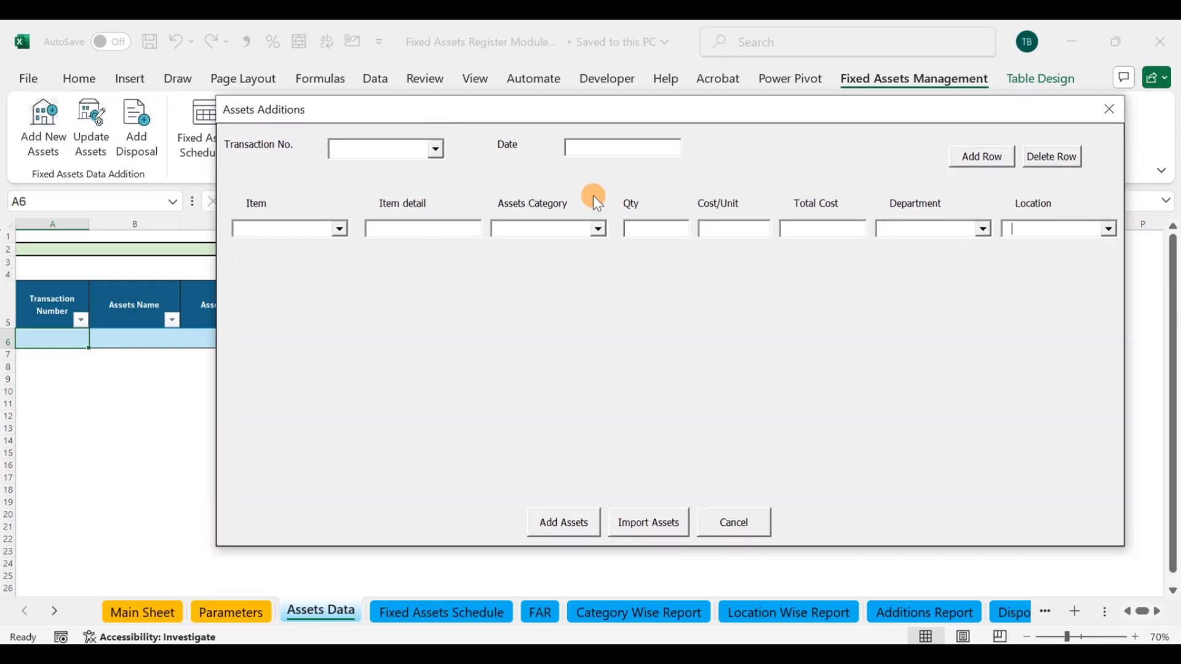
Step: Try adding and deleting an item row, and close the Assets Additions form without adding any asset
left_click(982, 158)
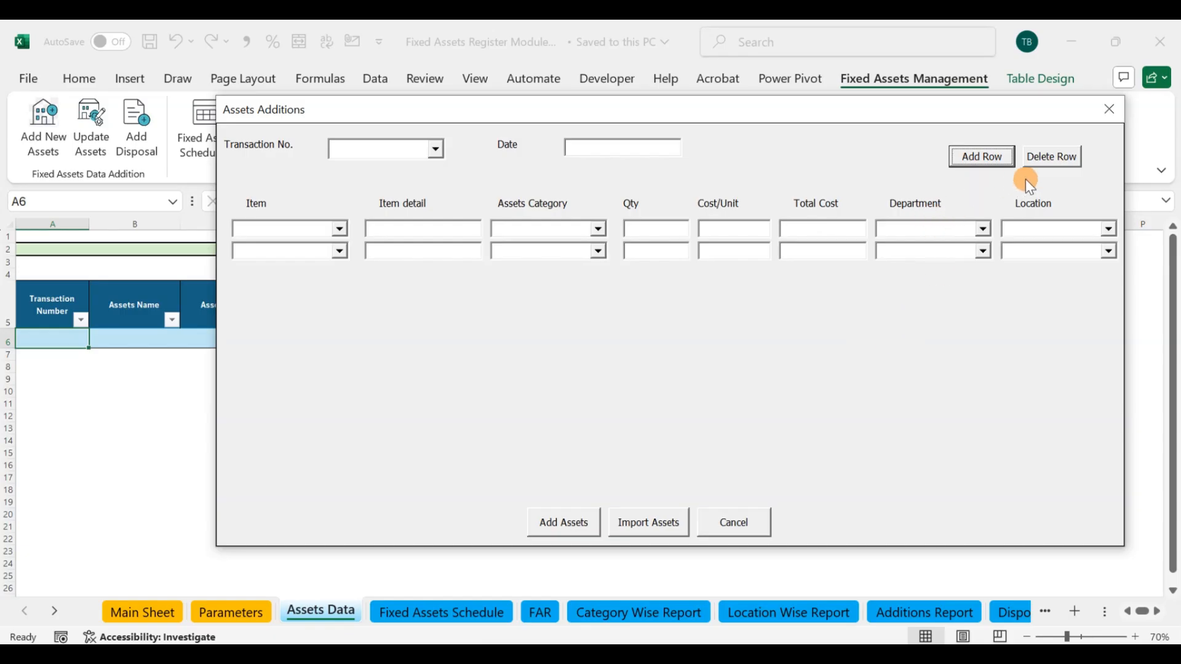
left_click(1050, 159)
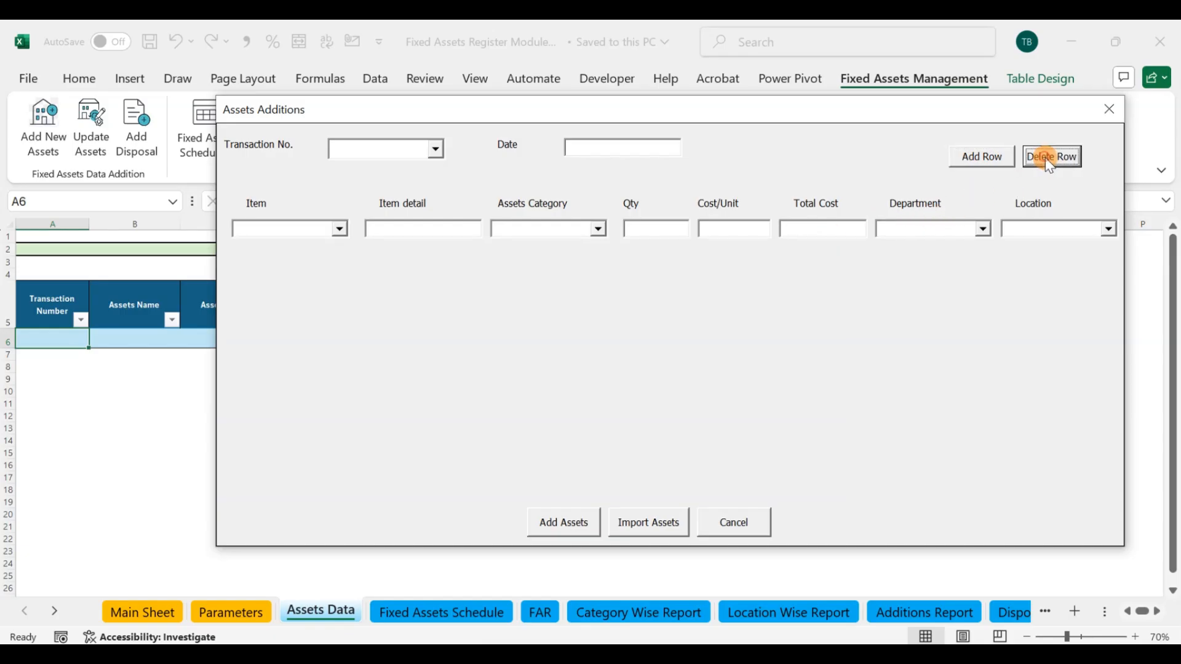
left_click(437, 151)
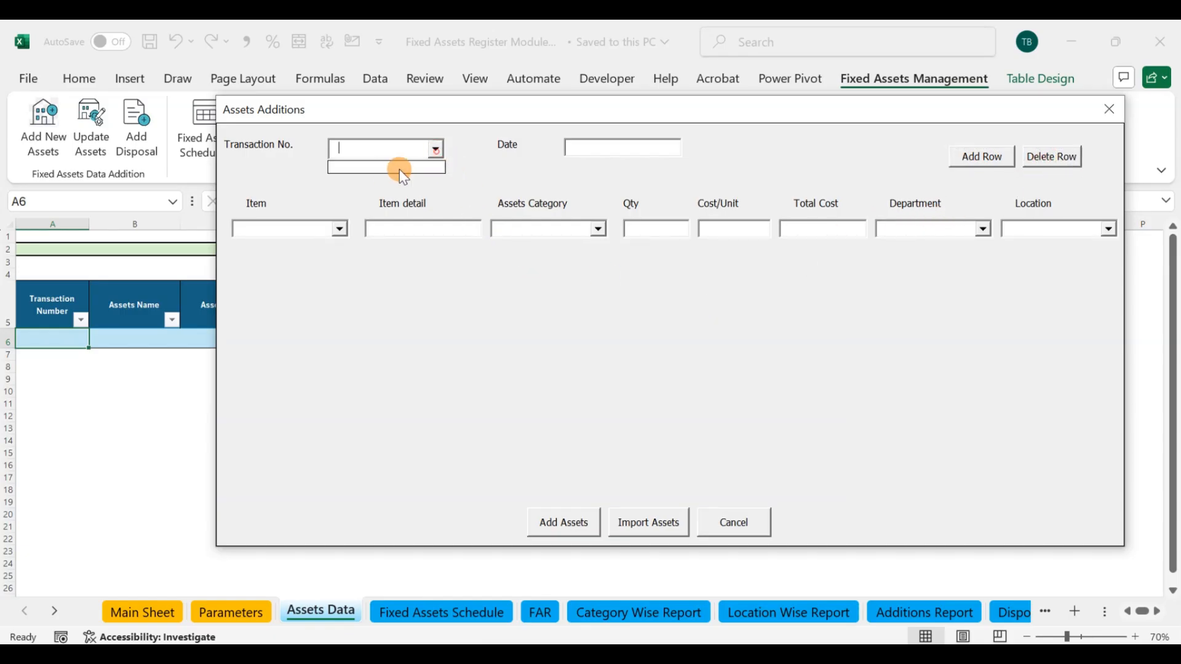
left_click(372, 147)
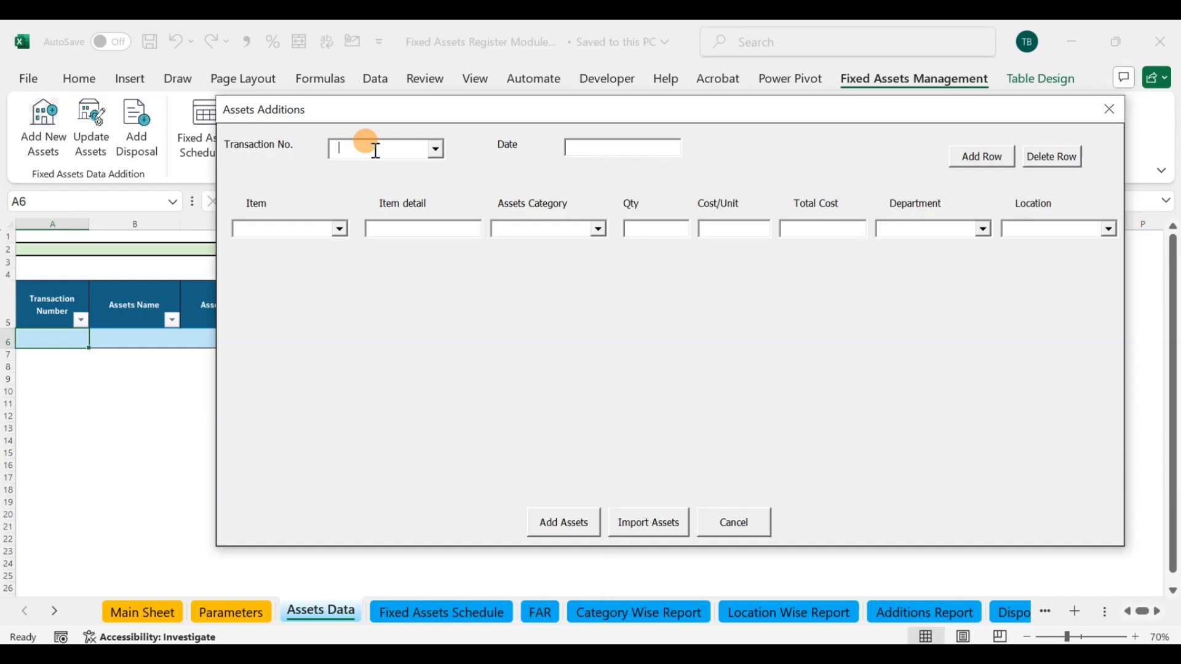
left_click(1113, 111)
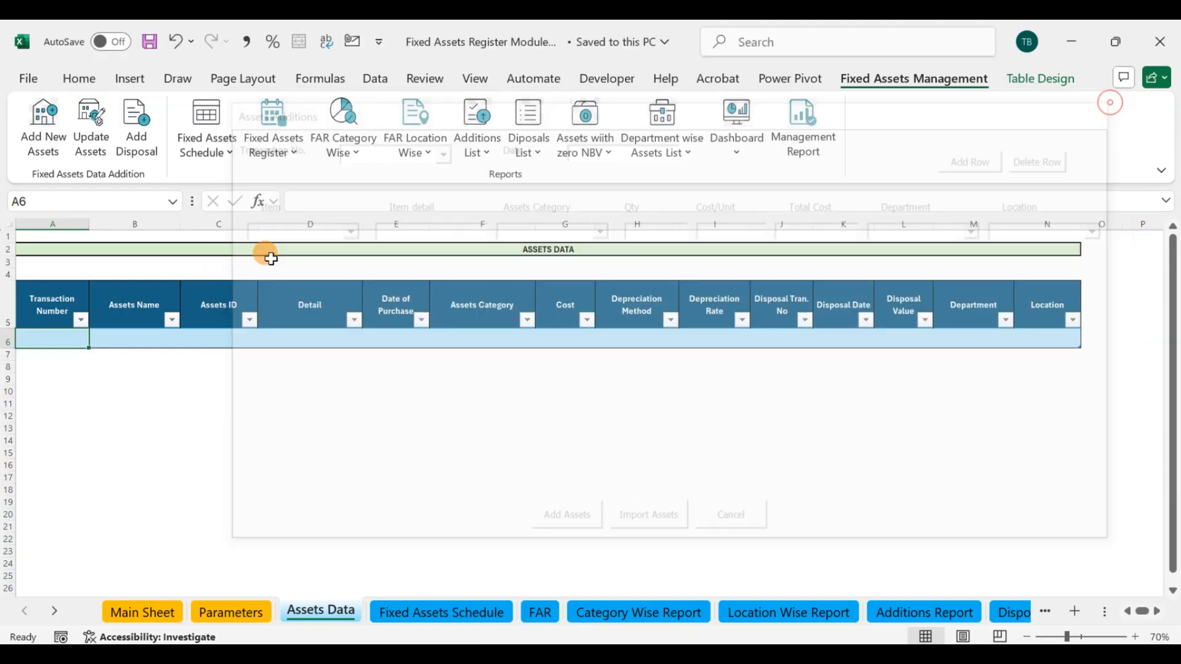
left_click(130, 336)
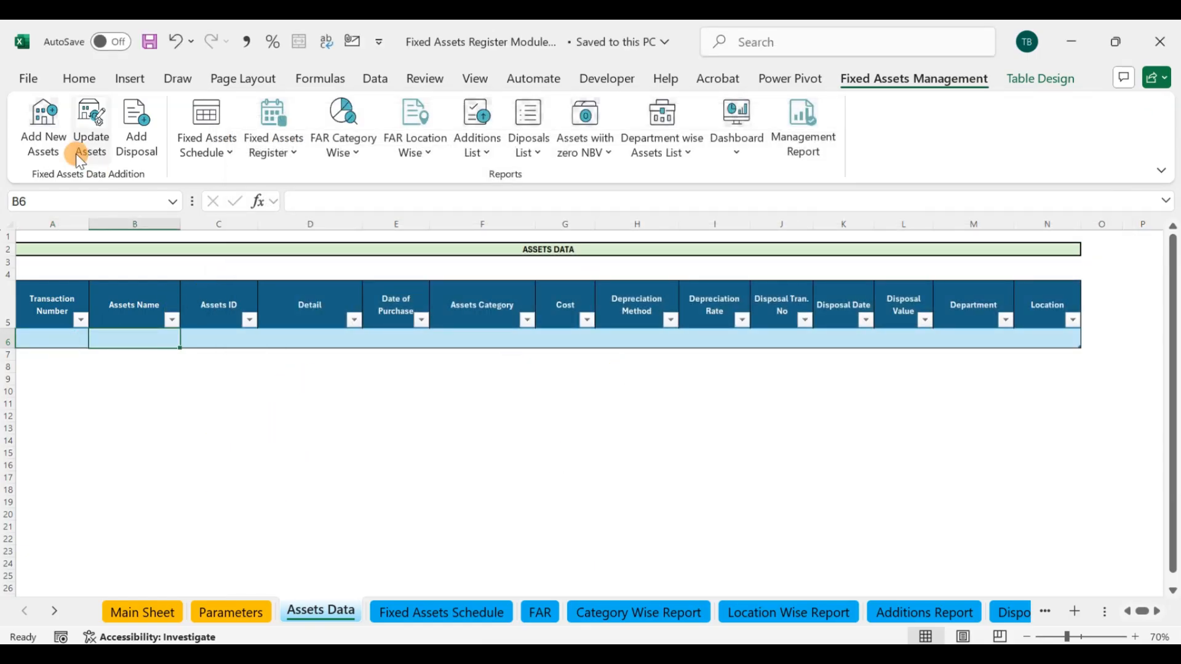
Step: Start a new asset addition with transaction number TRN-0001 and date 01/01/2024
left_click(64, 133)
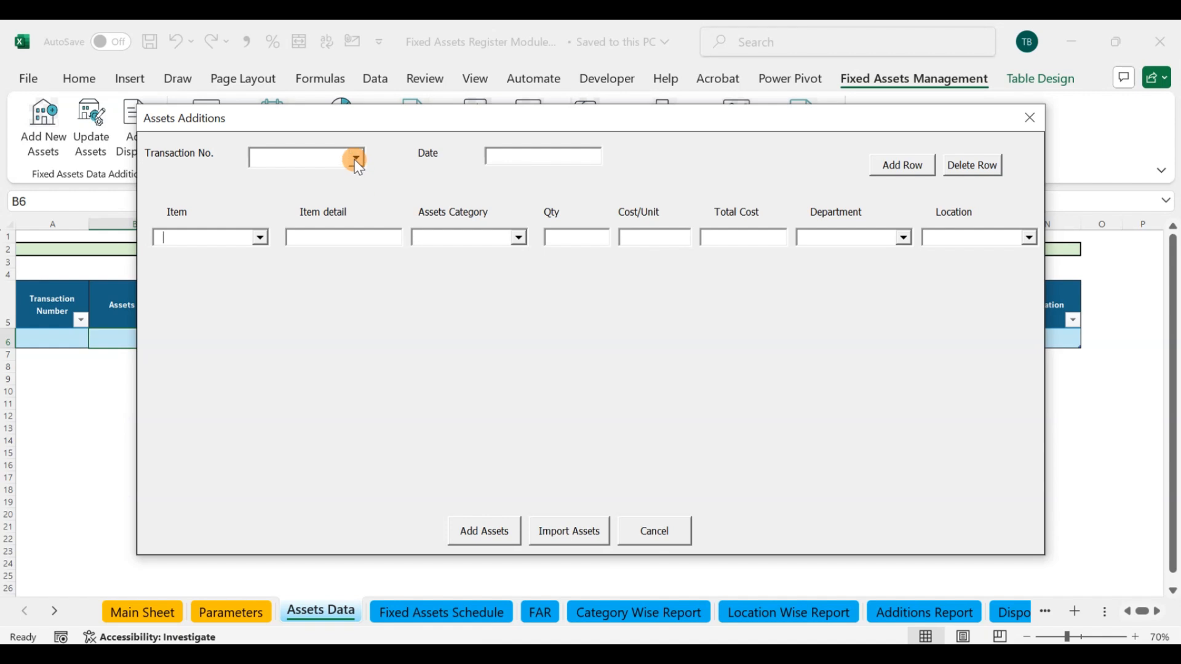
left_click(301, 158)
type("TRN-0001")
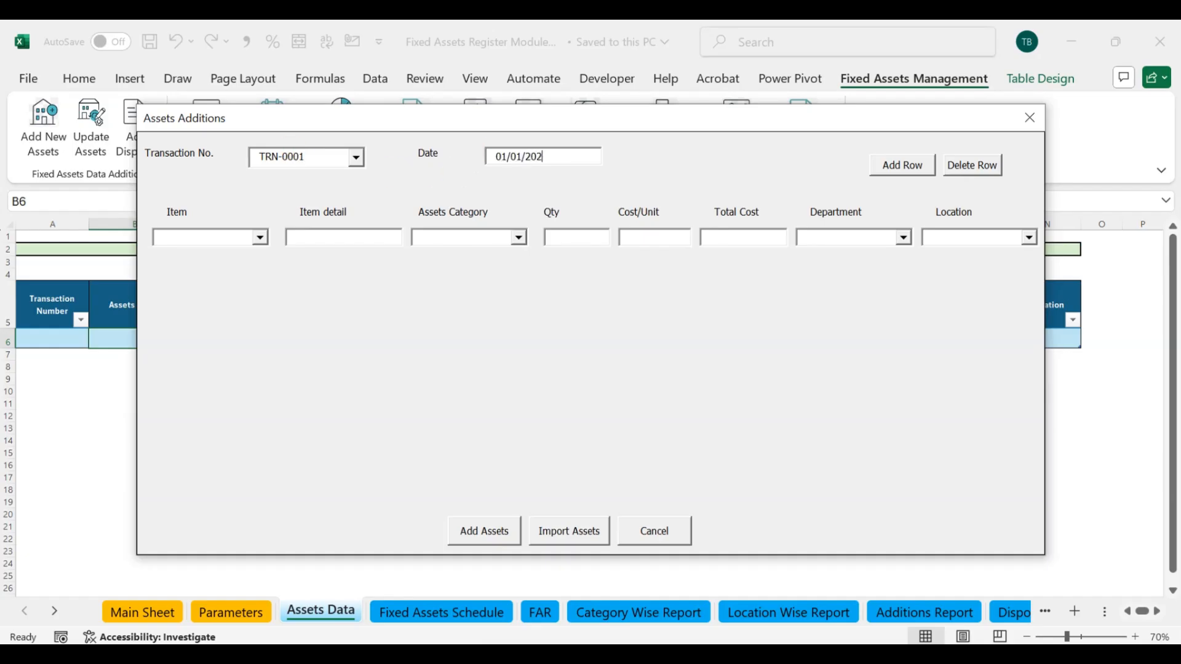
Step: Fill in the first item row as Chair with detail Office Chair and assets category Furniture & Fixture
left_click(259, 236)
left_click(213, 258)
left_click(351, 236)
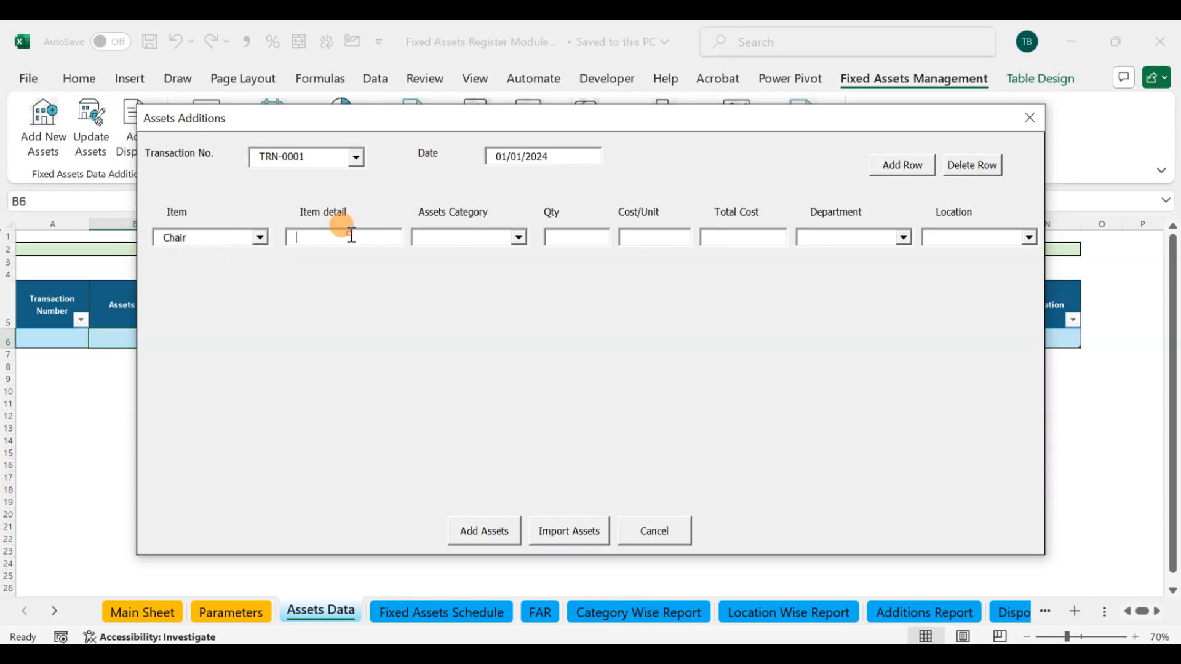
type("P")
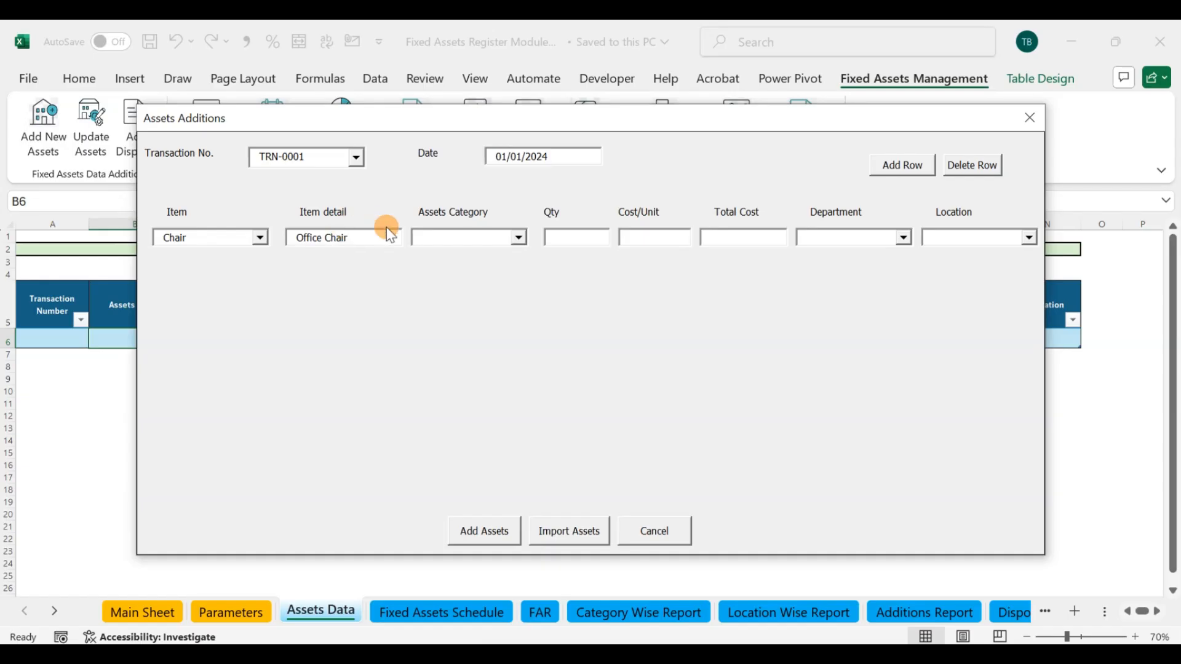
left_click(521, 238)
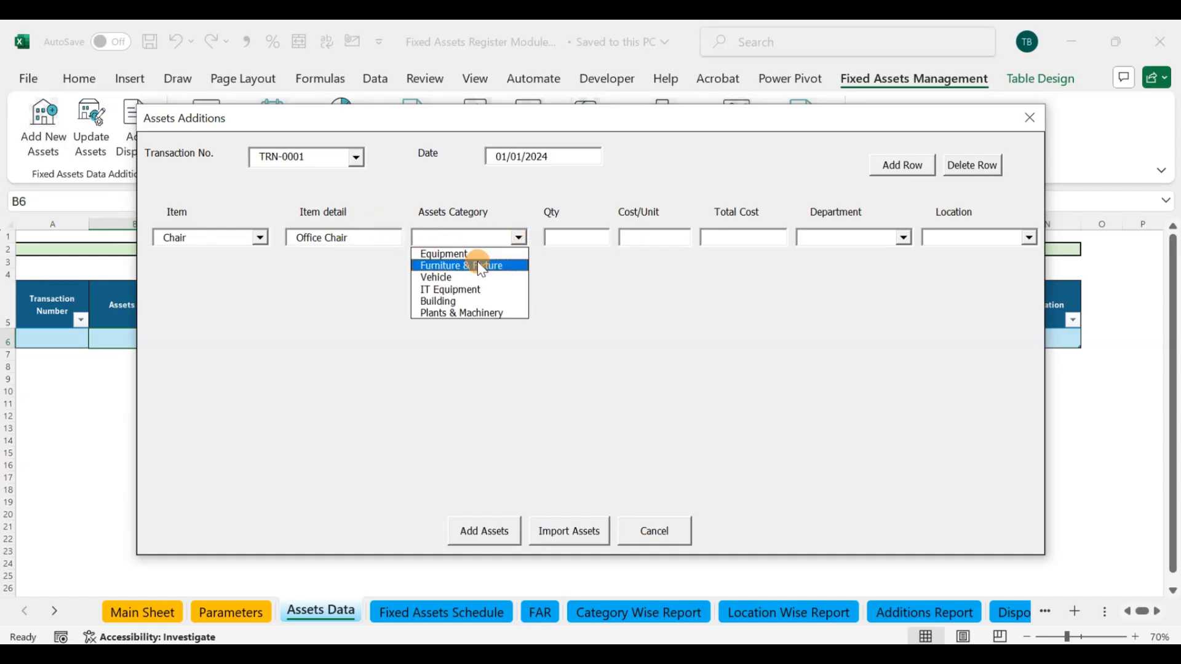
left_click(477, 261)
Step: Set the chair row's quantity to 200, cost per unit to 20000, department to Admin and location to Location 1
left_click(565, 239)
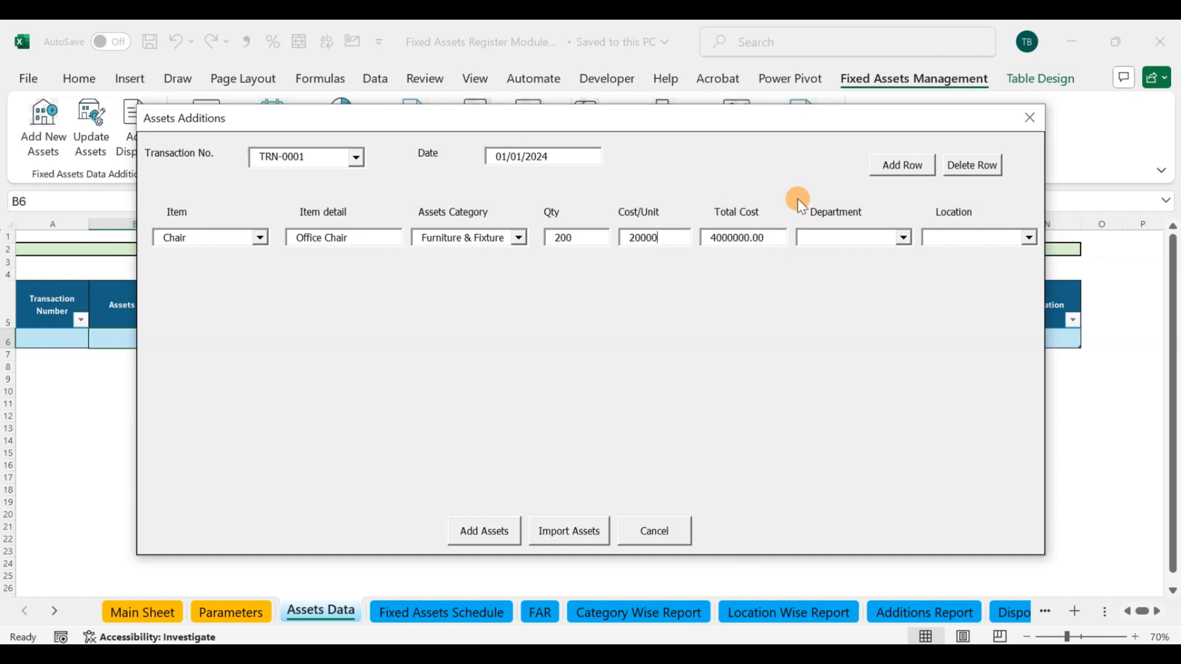
left_click(902, 241)
left_click(822, 253)
left_click(1029, 238)
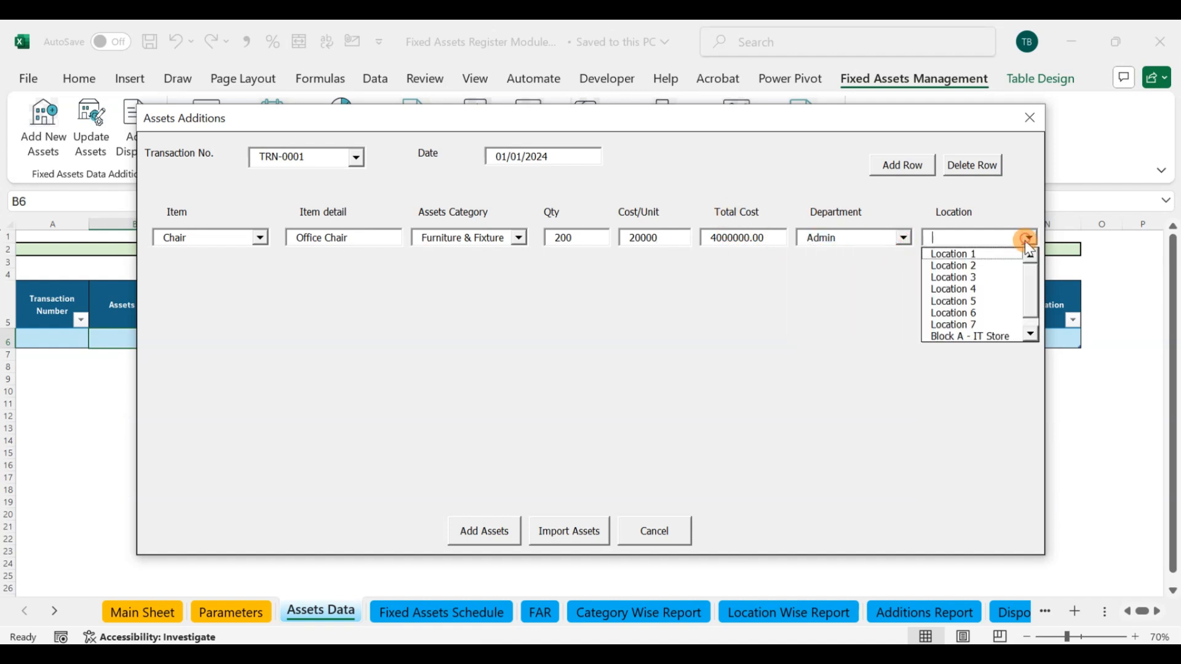
left_click(976, 253)
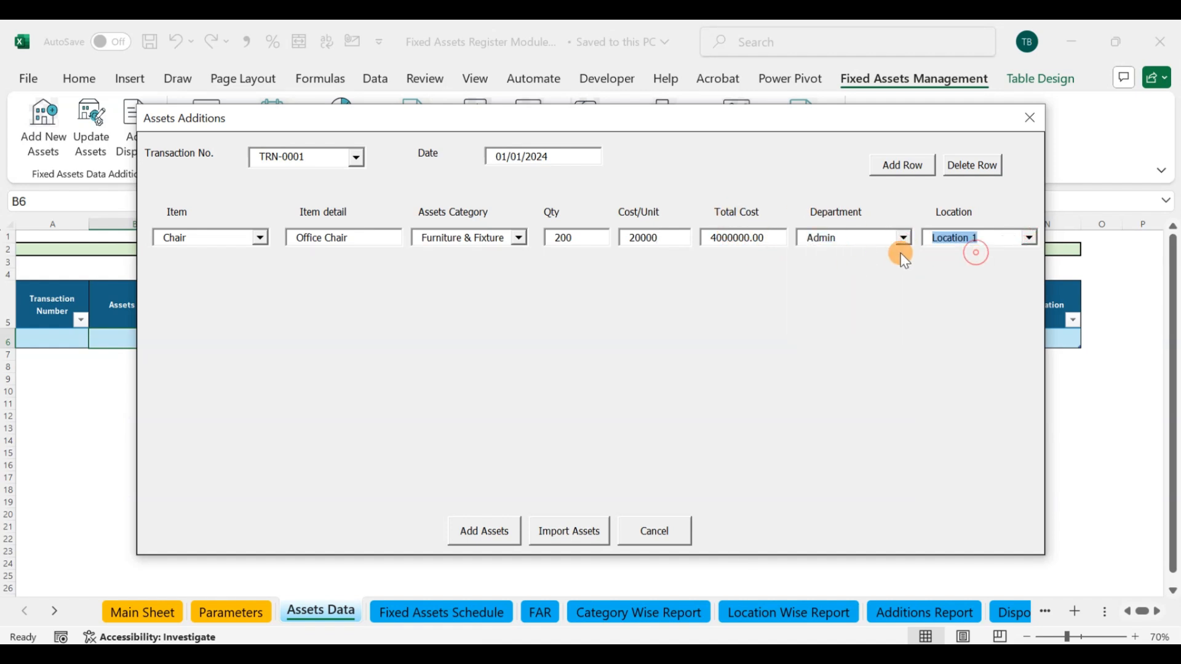
Step: Add a second item row for Table with detail Office Table and assets category Furniture & Fixture
left_click(905, 166)
left_click(259, 262)
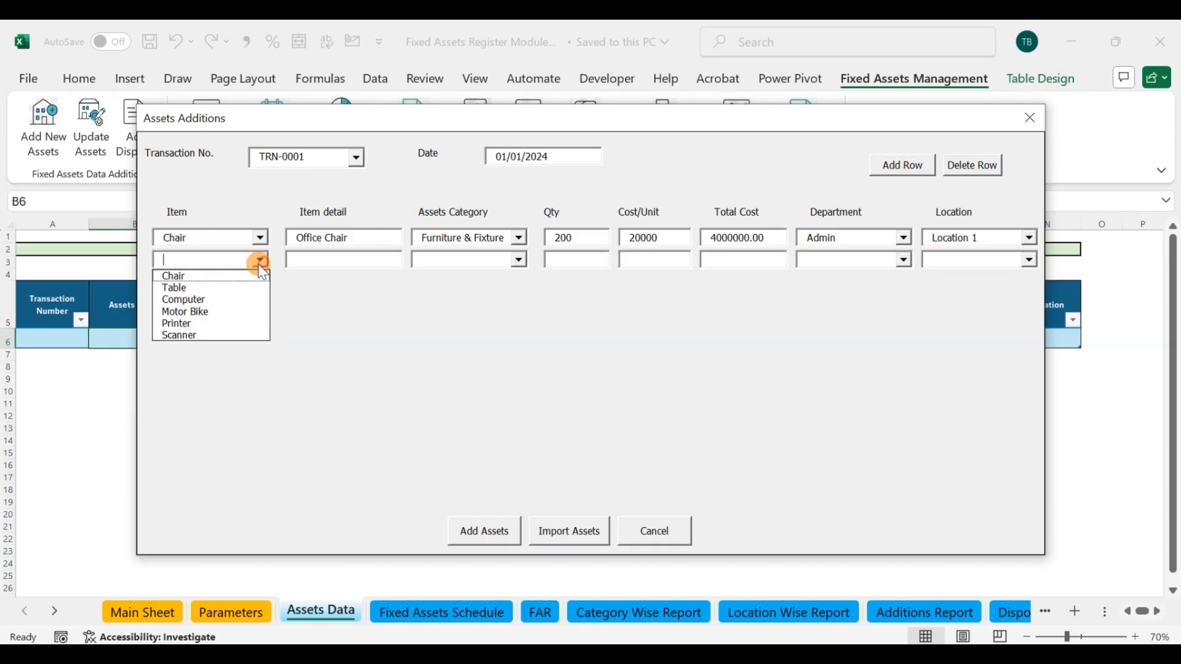
left_click(224, 288)
left_click(330, 259)
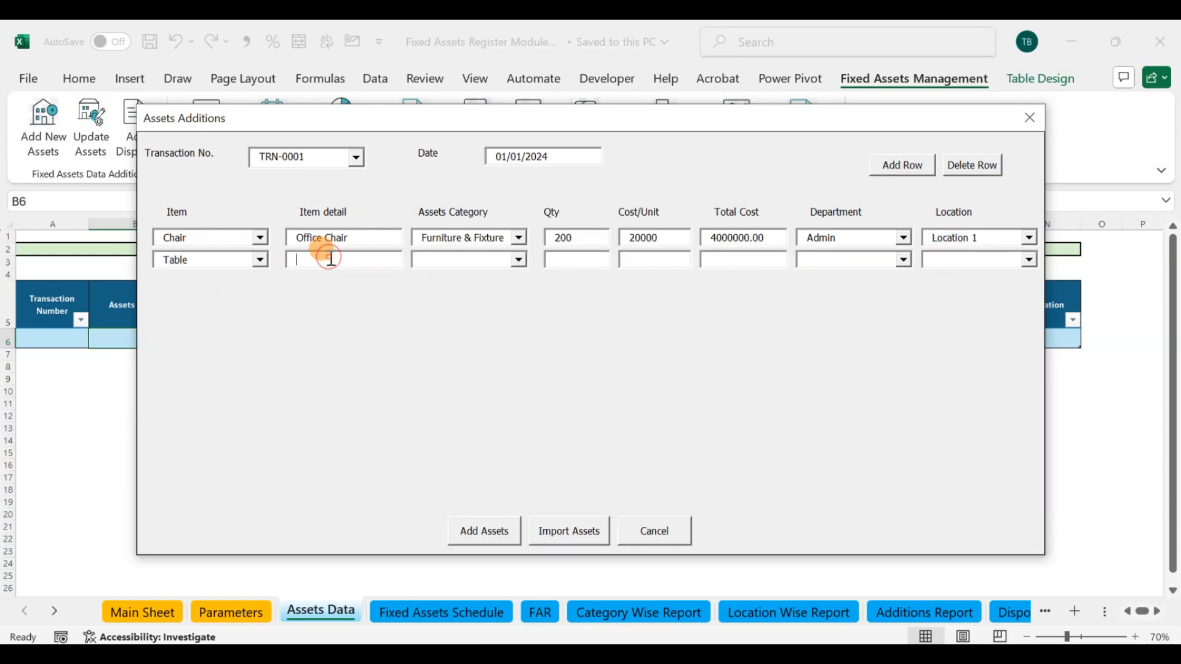
type("Office Table")
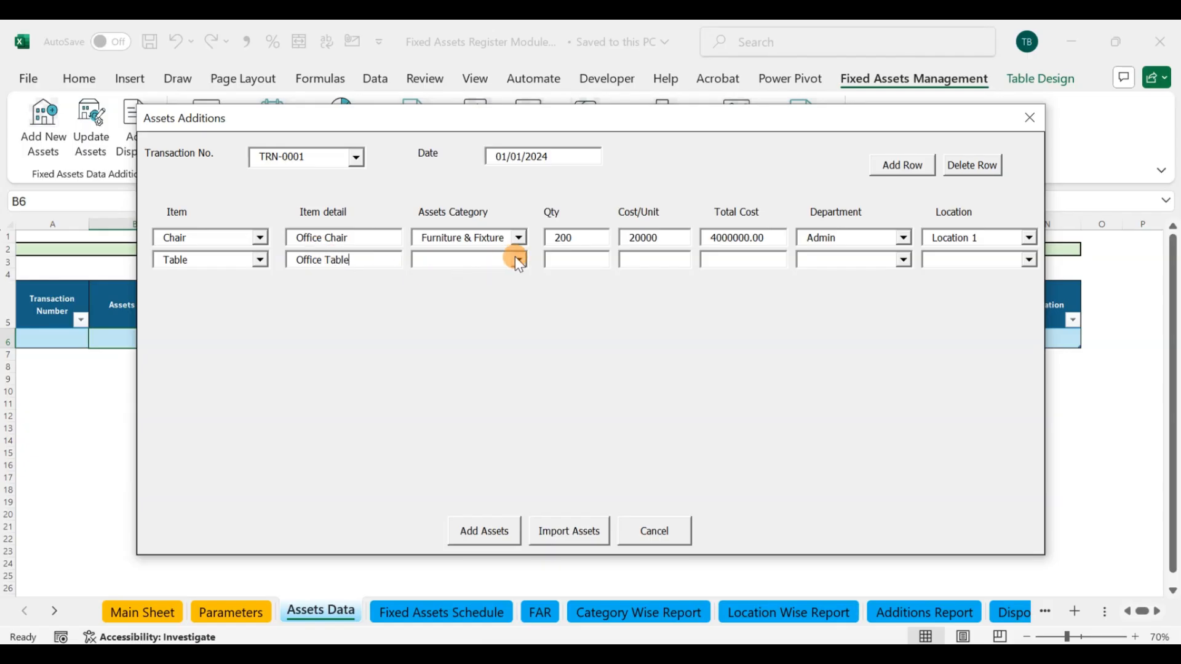
left_click(517, 258)
left_click(486, 286)
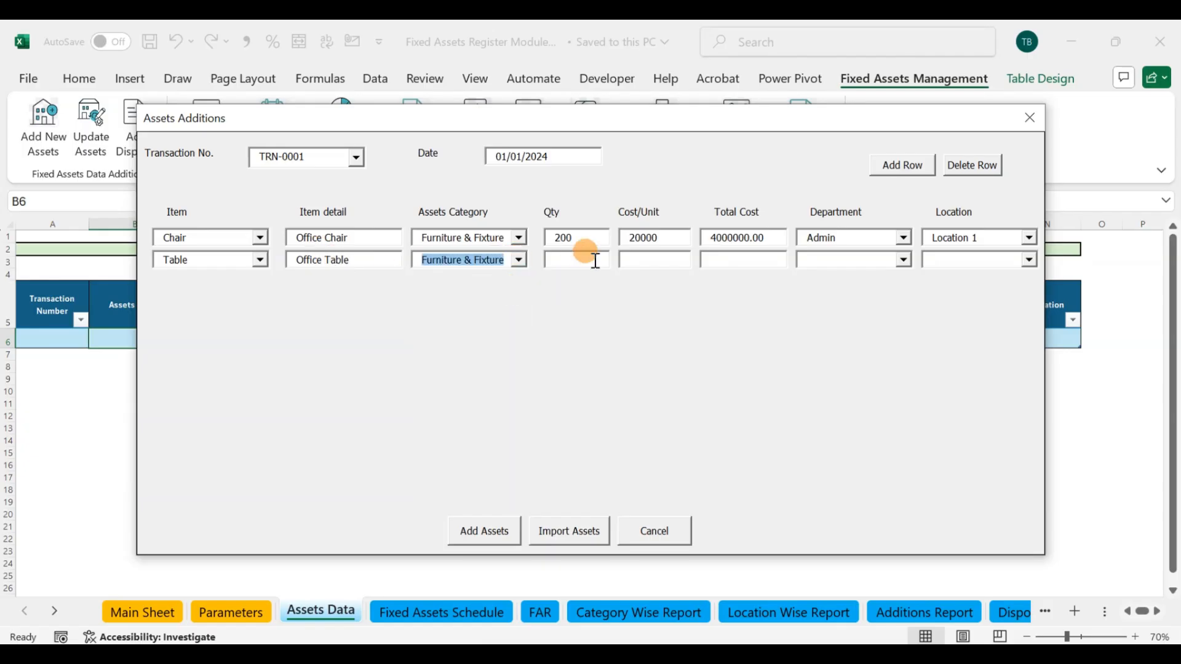
Step: Set the table row's quantity to 100, cost per unit to 25000, department to Admin and location to Location 2
left_click(595, 261)
type("100")
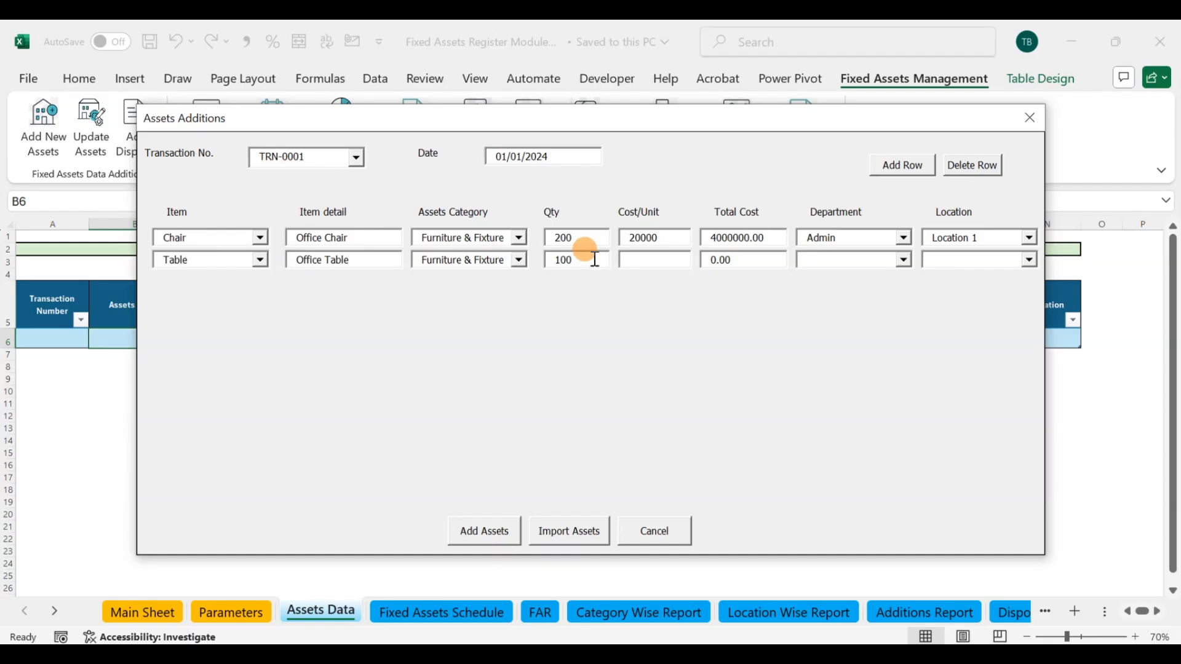
left_click(658, 263)
type("250")
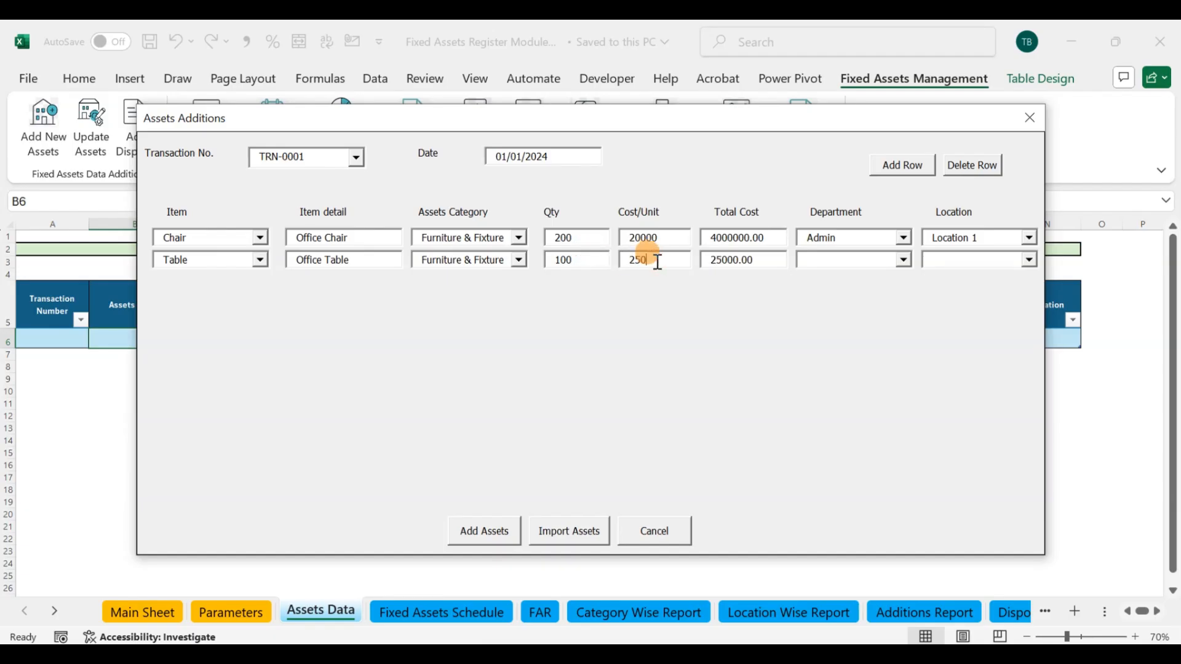
type("00")
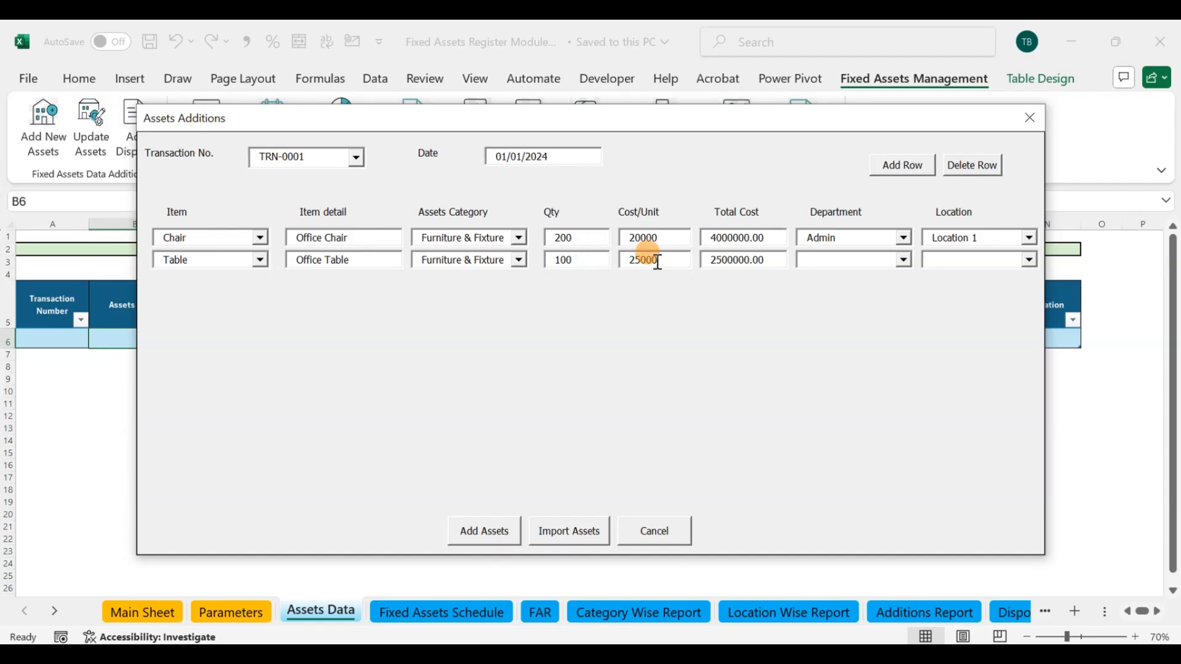
left_click(901, 261)
left_click(878, 278)
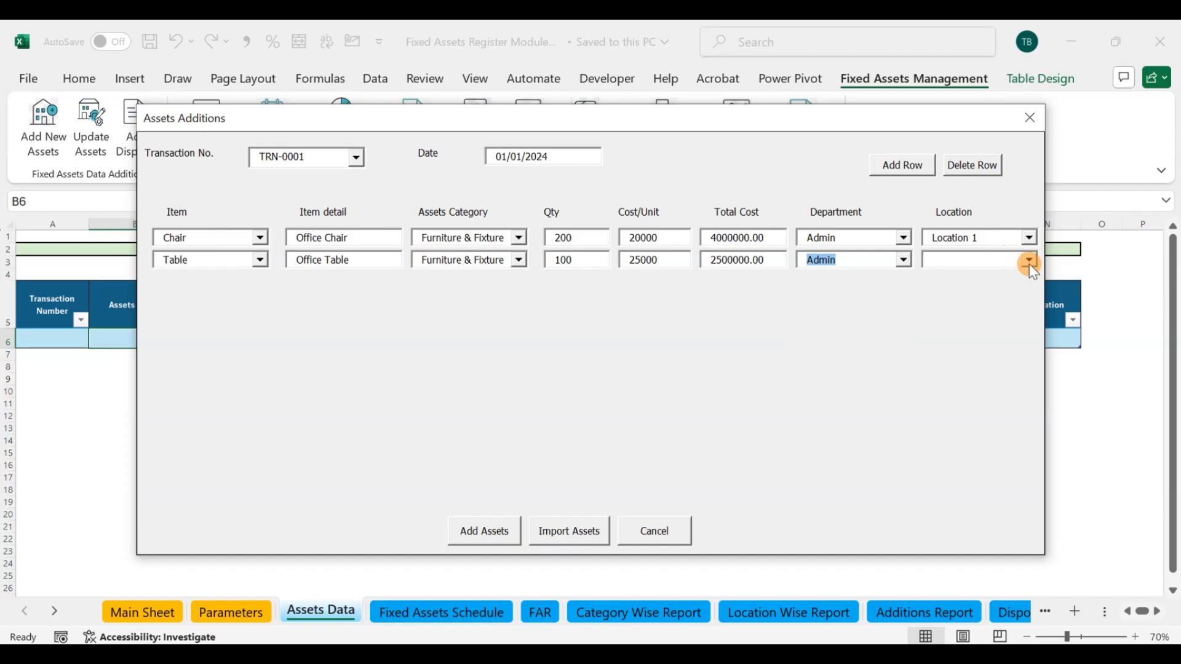
left_click(1029, 261)
left_click(987, 289)
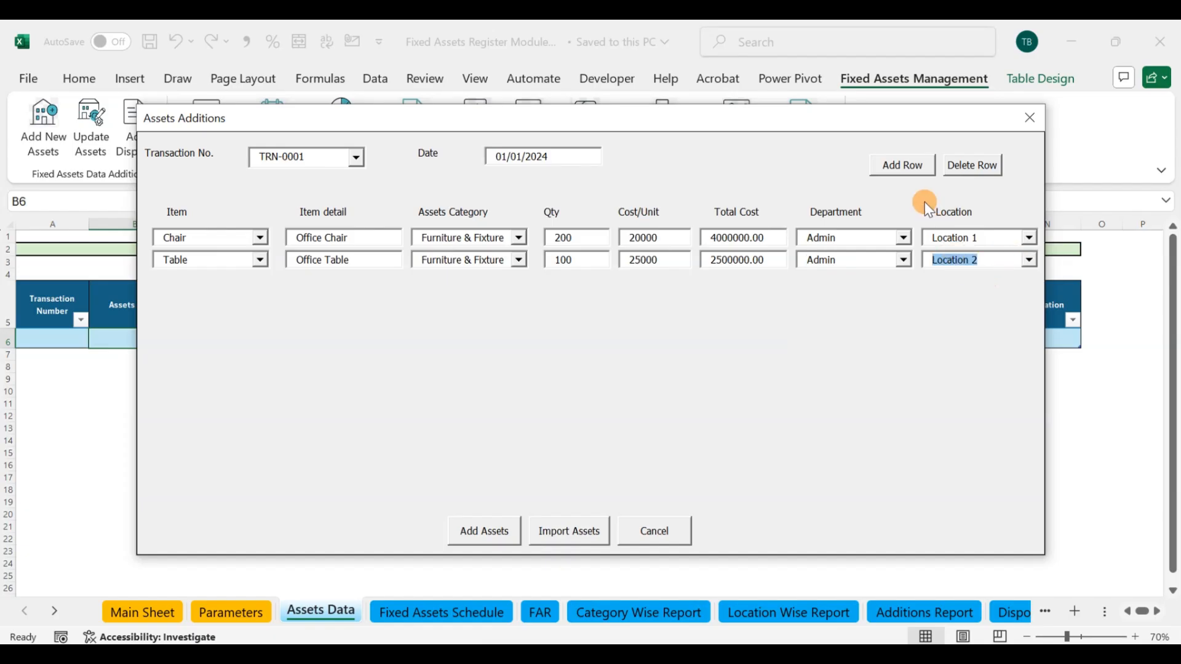
Step: Add a third item row for Computer with detail Dell Laptop and assets category IT Equipment
left_click(904, 172)
left_click(258, 281)
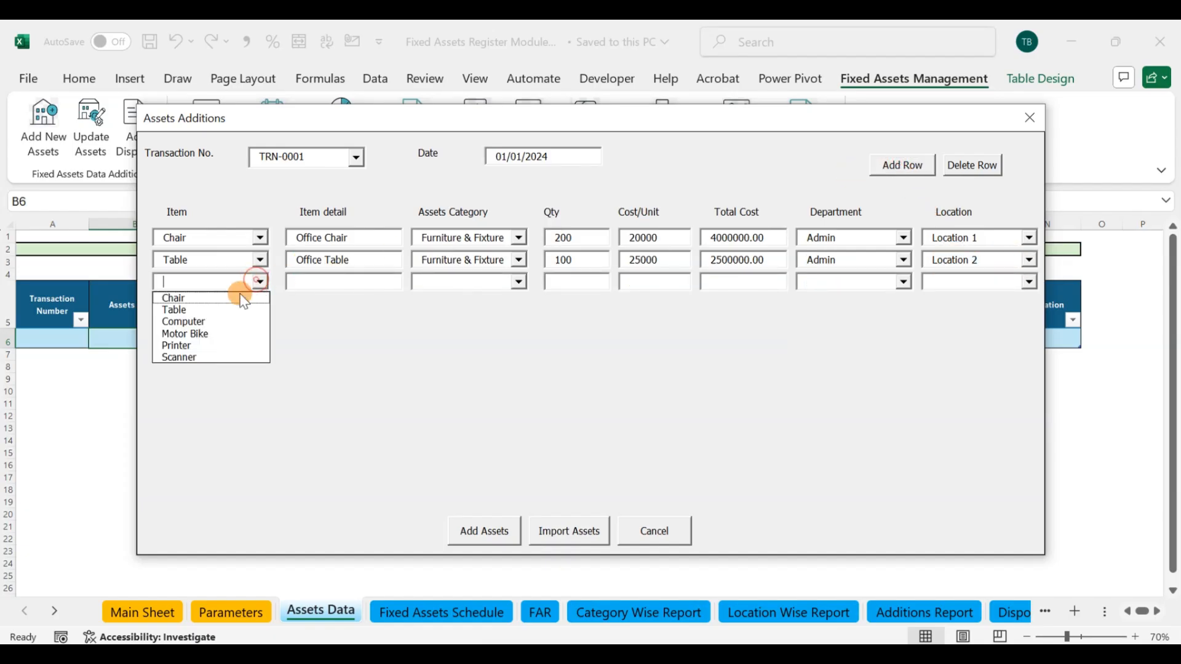
left_click(187, 322)
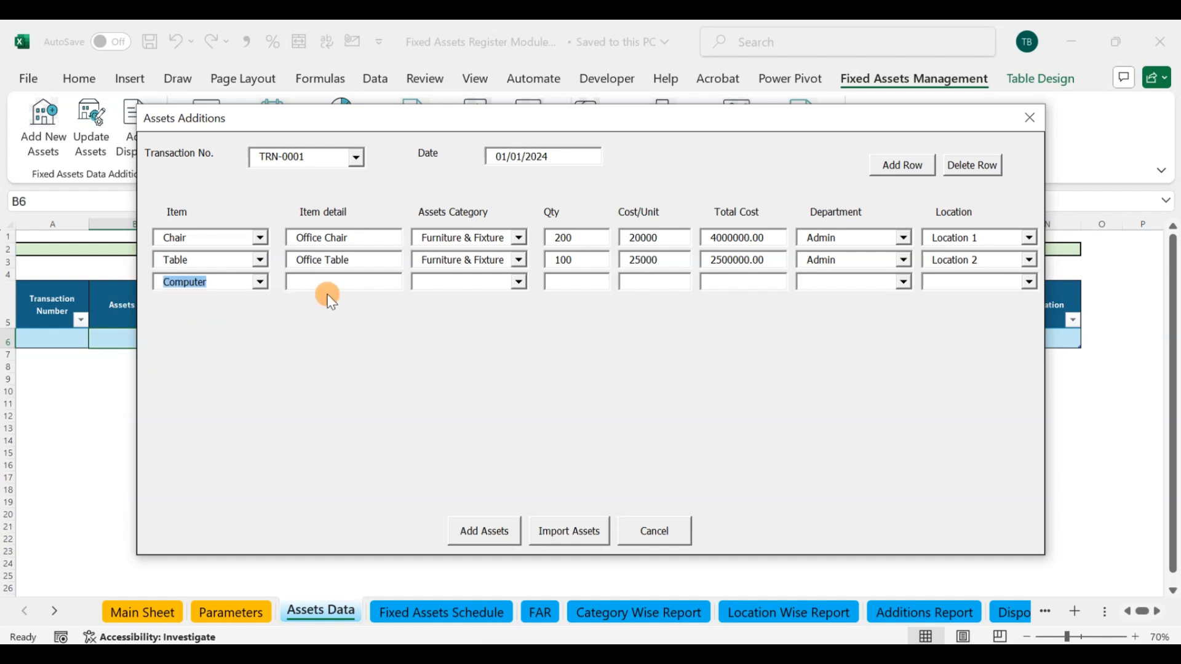
left_click(332, 283)
type("Dell Laptop")
left_click(520, 283)
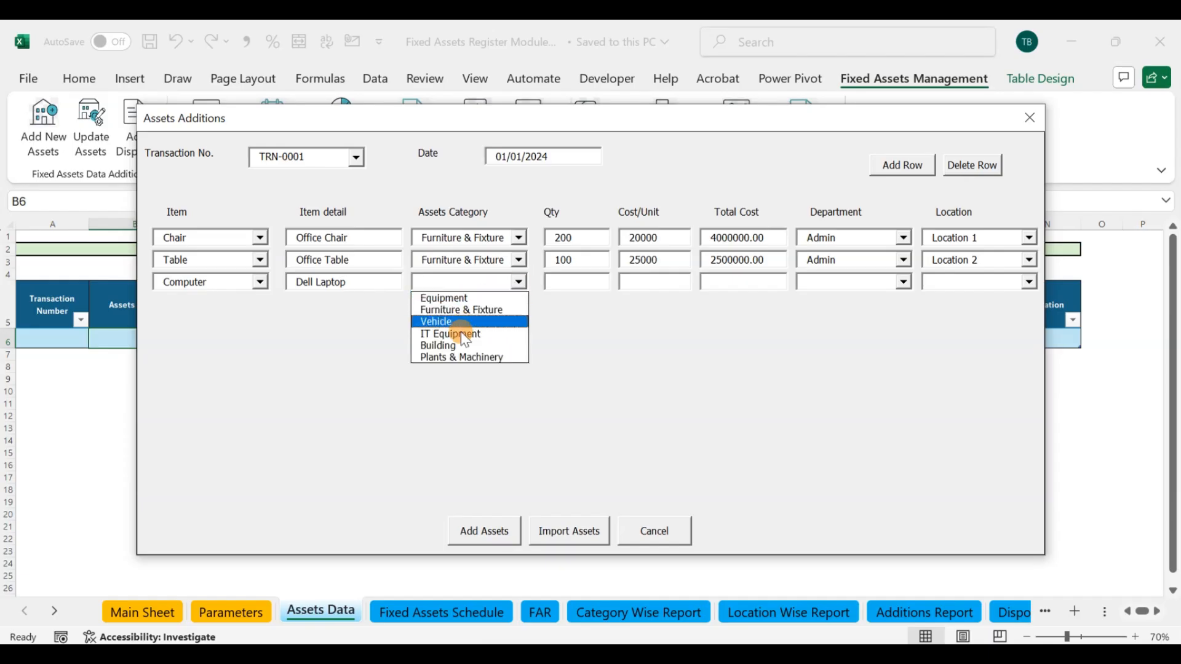
left_click(458, 335)
Step: Give the computer row quantity 50, cost per unit 100000, department NetWork and location Block A - IT Store, and add all the assets to the register
left_click(567, 281)
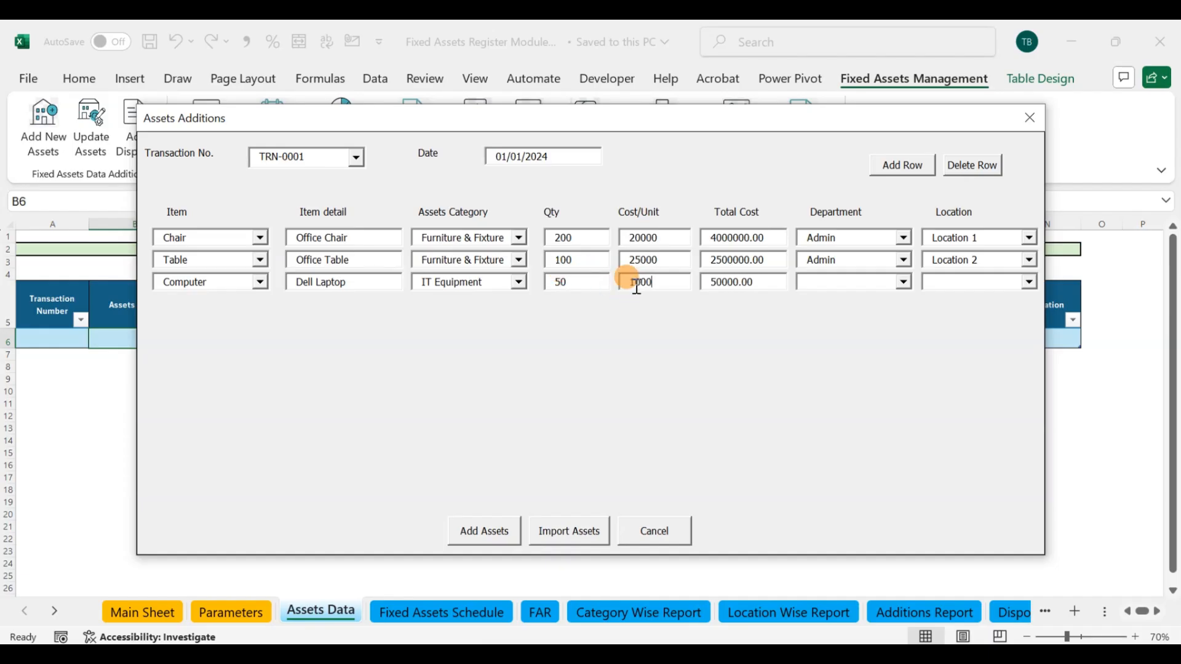
left_click(905, 282)
left_click(848, 356)
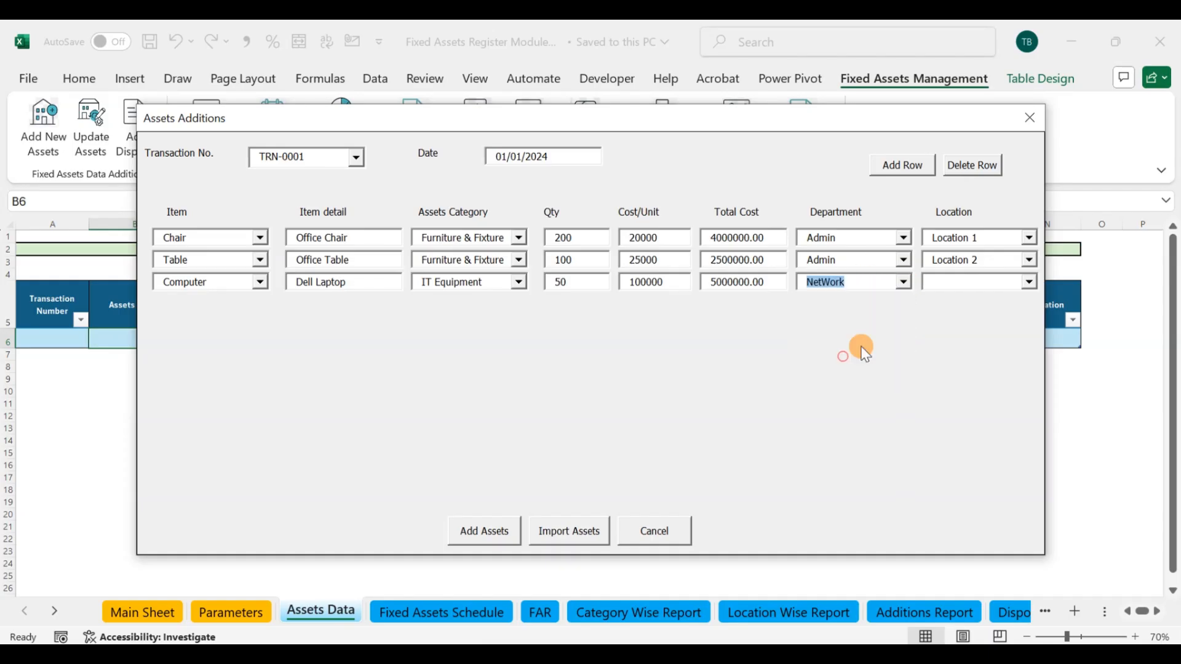
left_click(1030, 285)
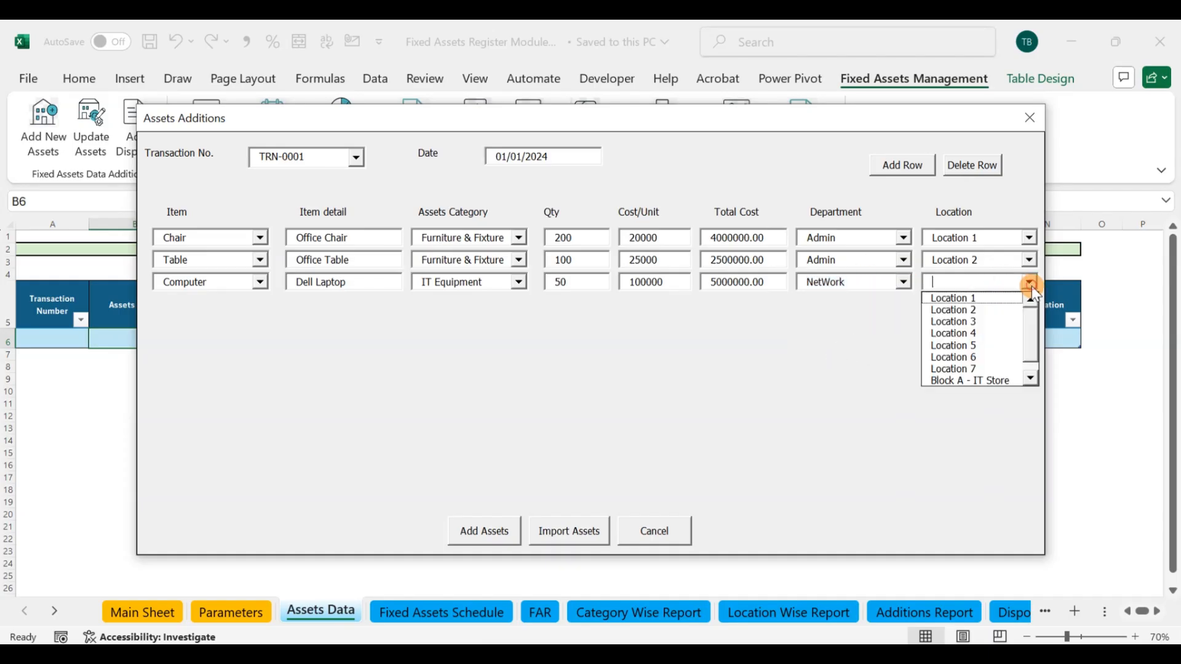
left_click(976, 376)
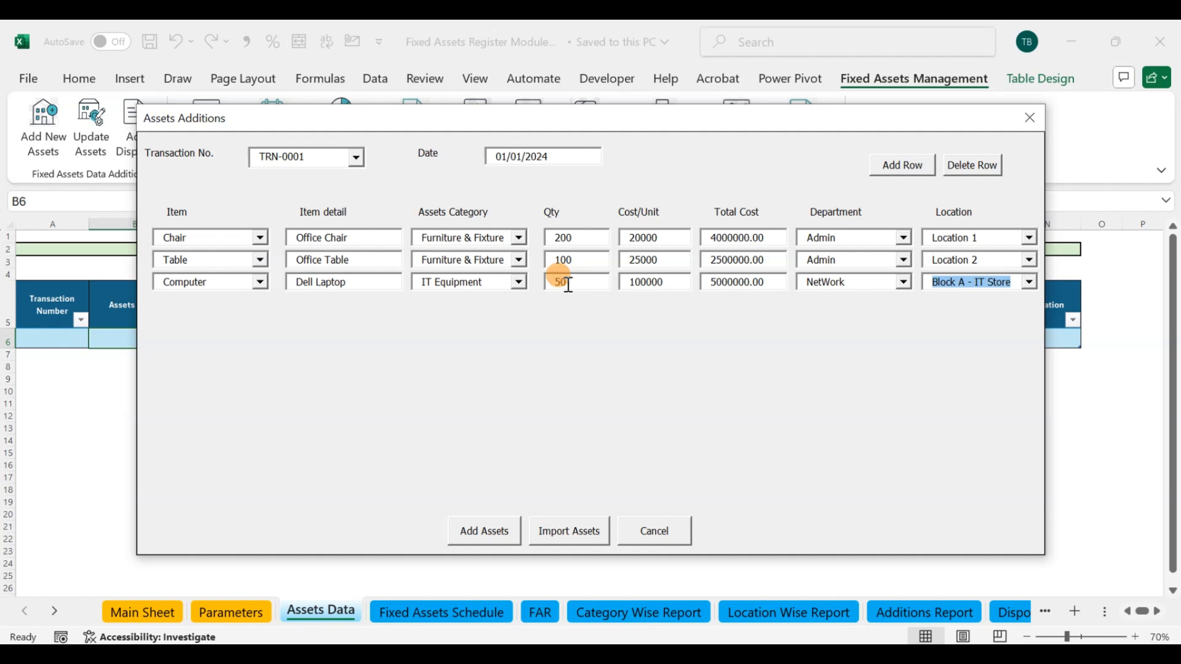
left_click(500, 532)
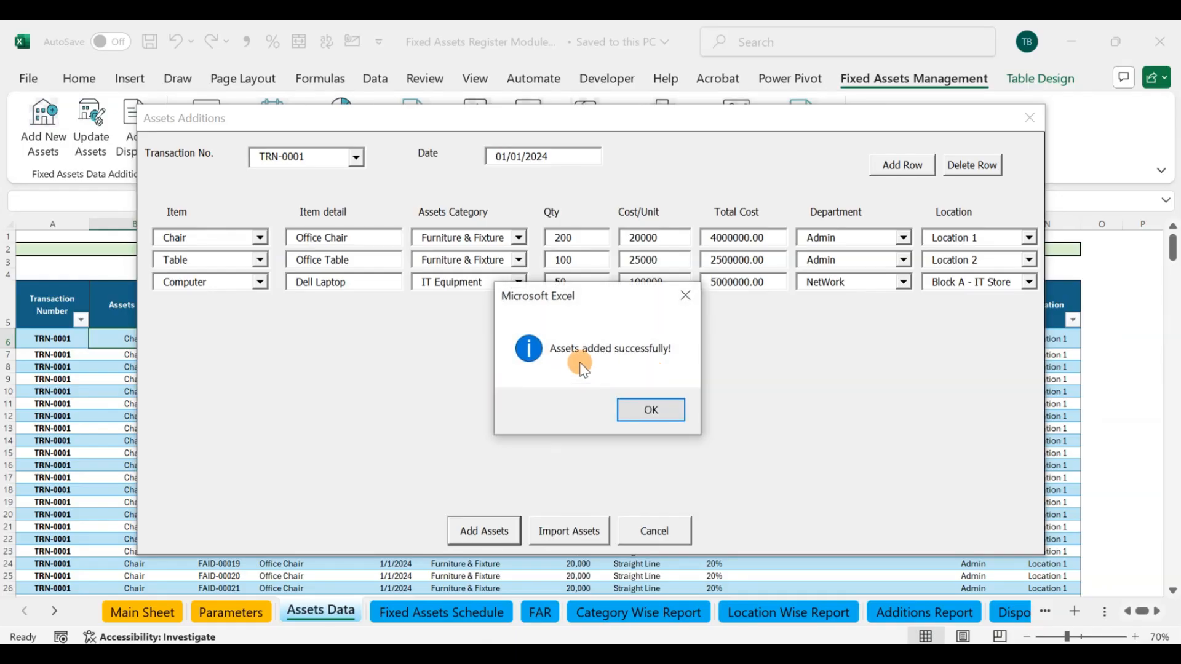
left_click(641, 413)
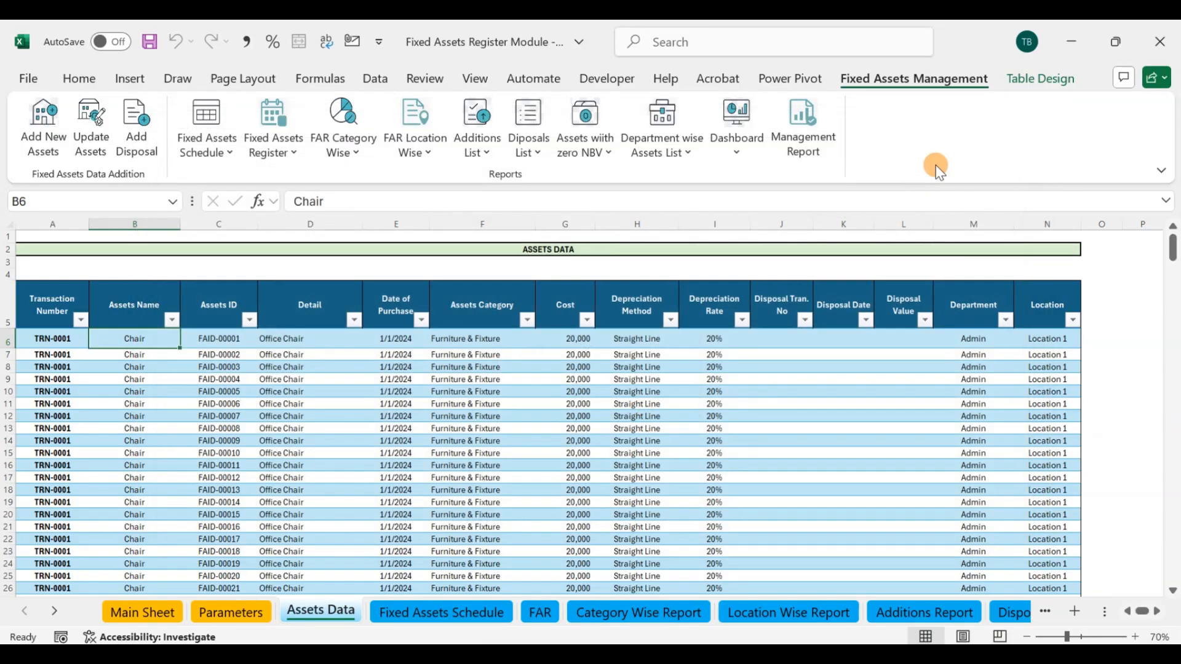
Step: Examine the added chair, table and computer records in the Assets Data table down to the last asset ID
scroll(184, 363, "down", 1)
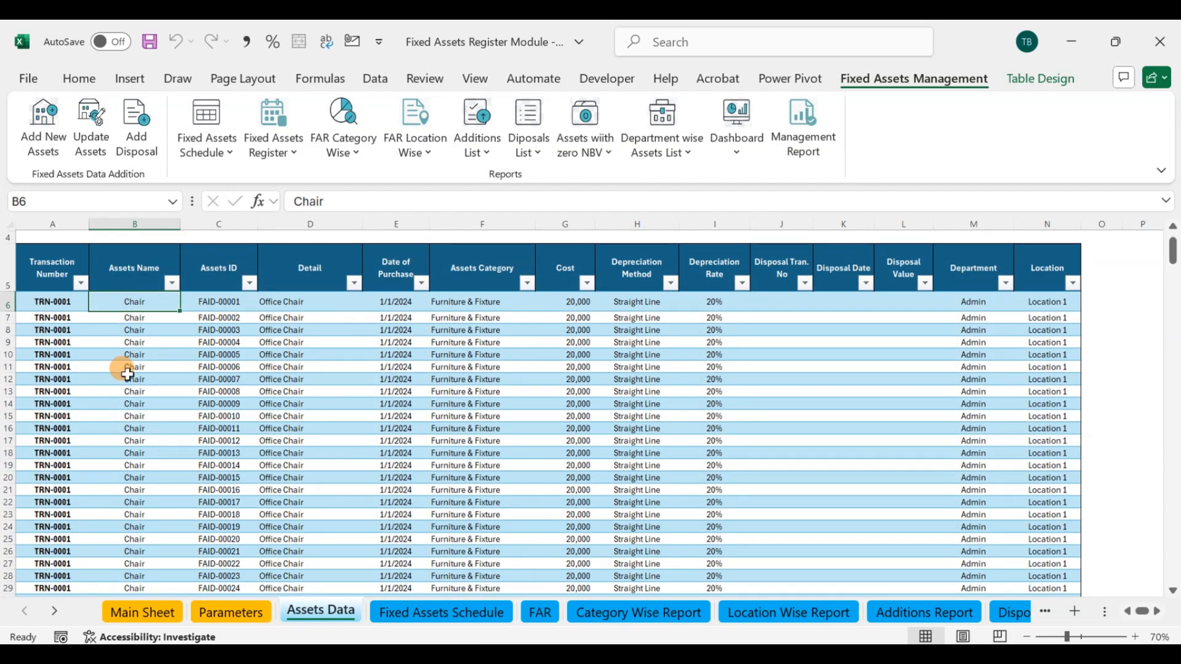
scroll(126, 371, "down", 2)
scroll(126, 372, "down", 16)
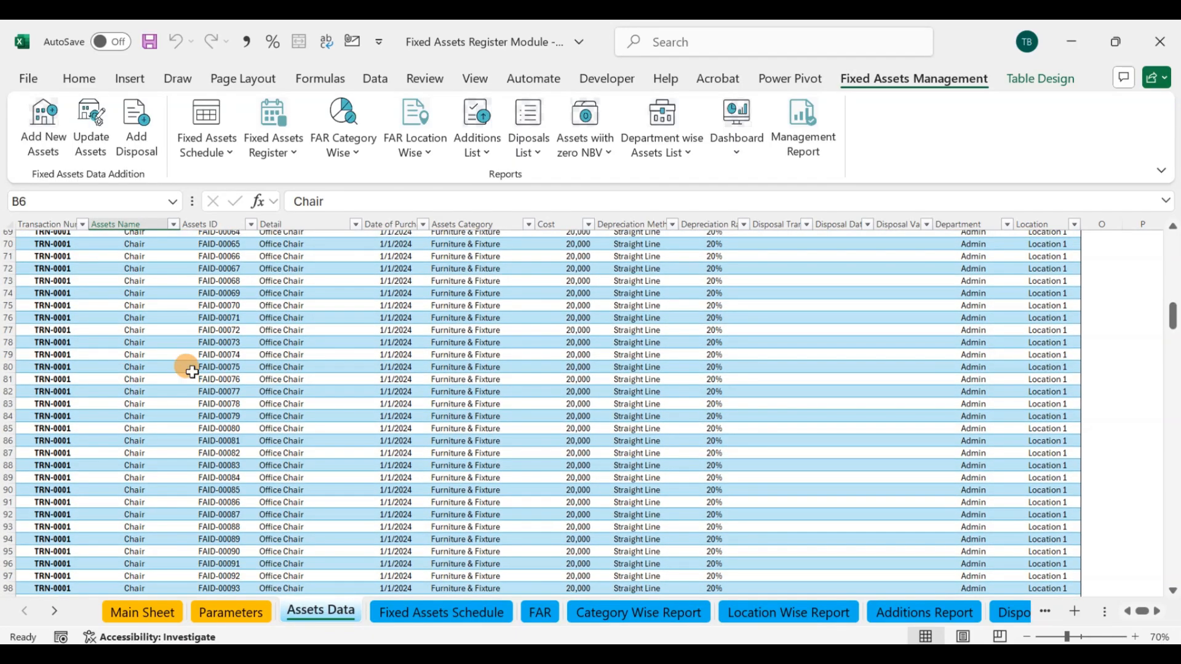
scroll(158, 379, "down", 7)
scroll(159, 378, "down", 12)
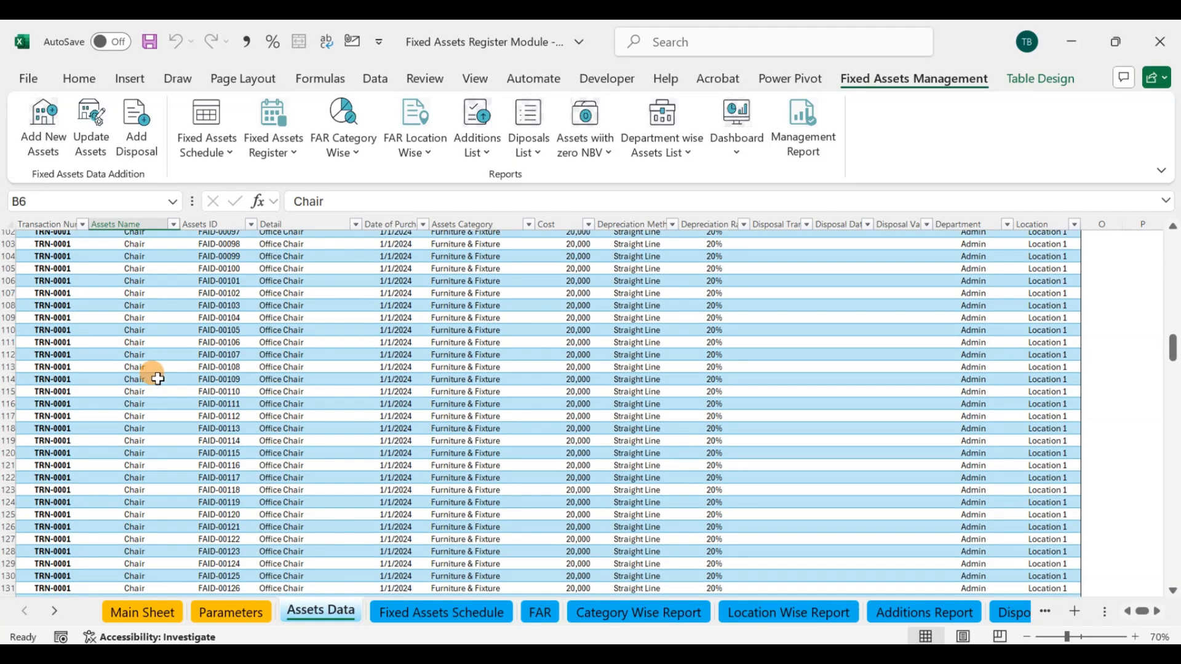
scroll(158, 379, "down", 19)
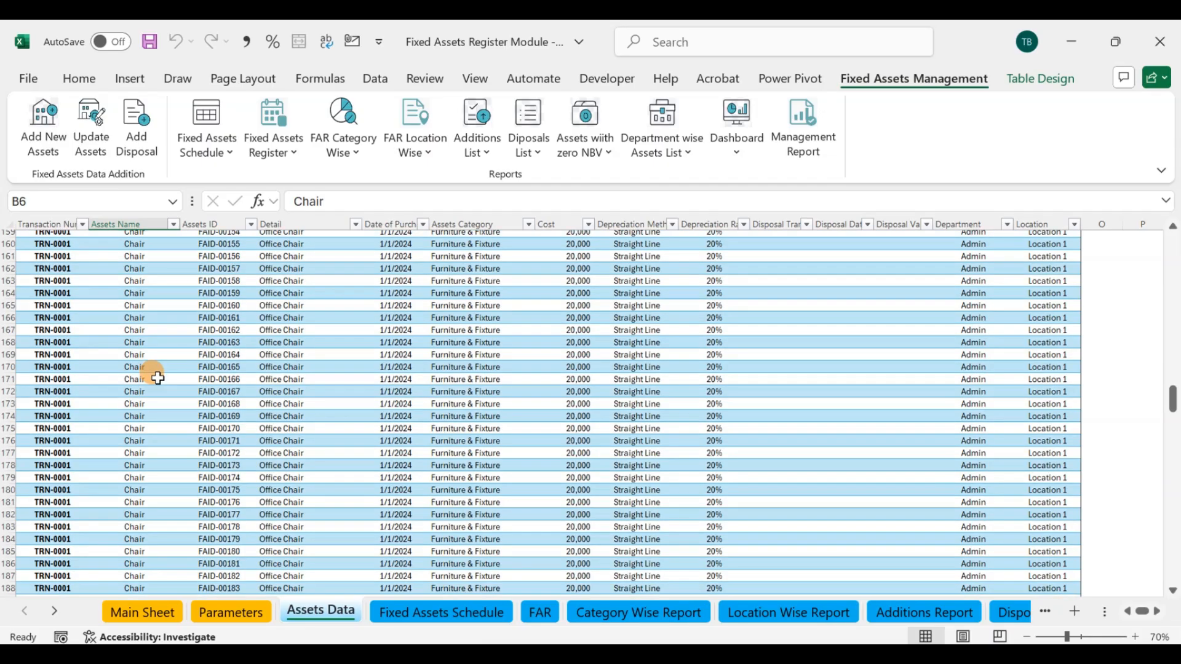
scroll(159, 378, "down", 12)
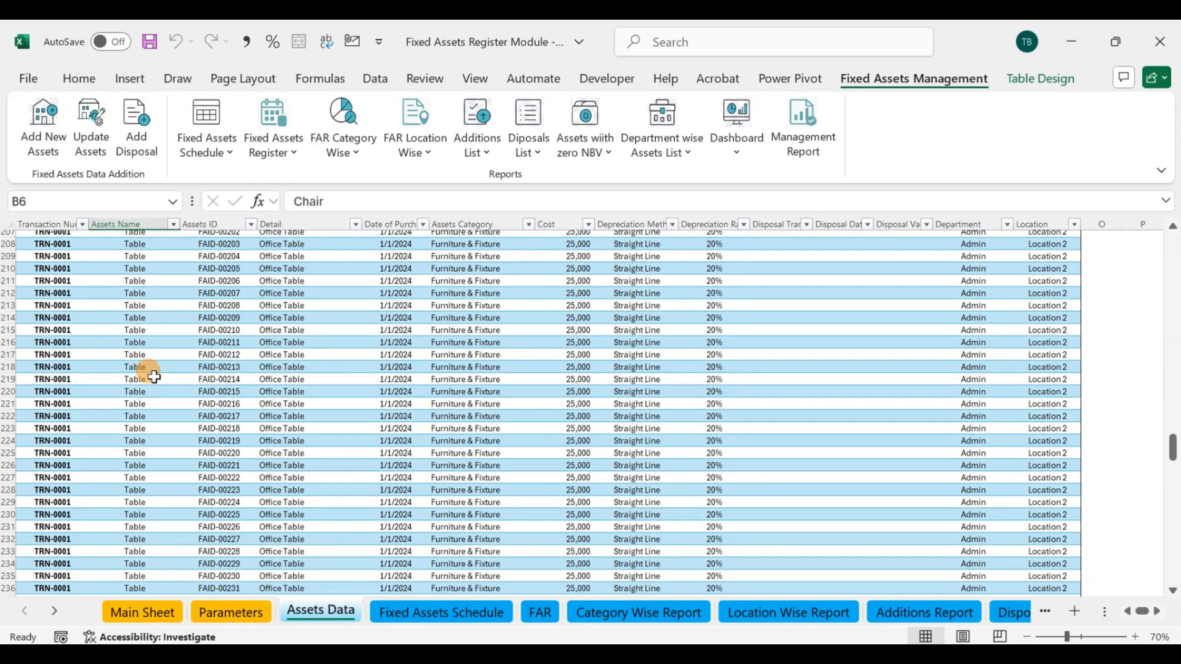
scroll(147, 341, "down", 11)
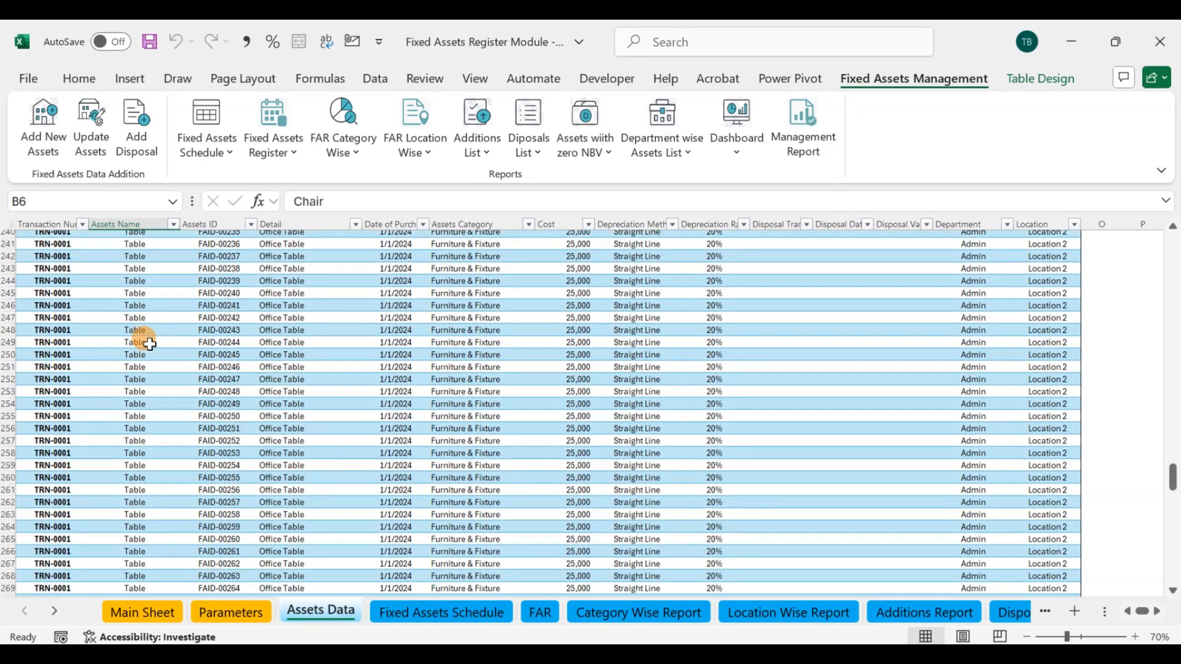
scroll(149, 344, "down", 17)
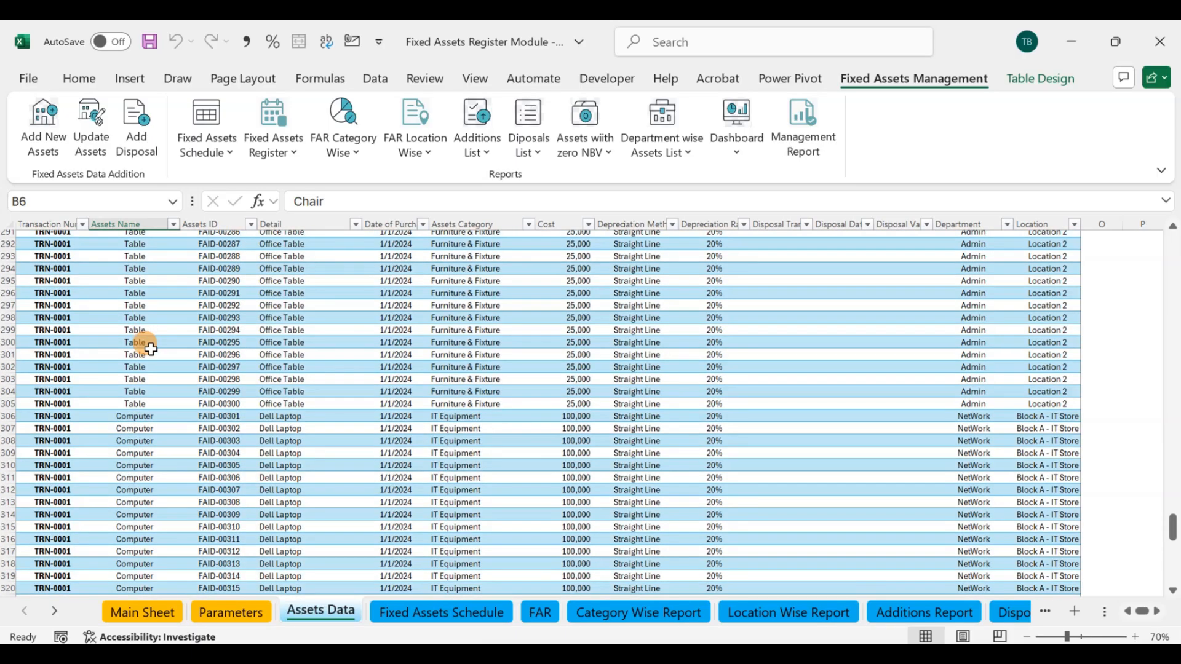
scroll(139, 416, "down", 3)
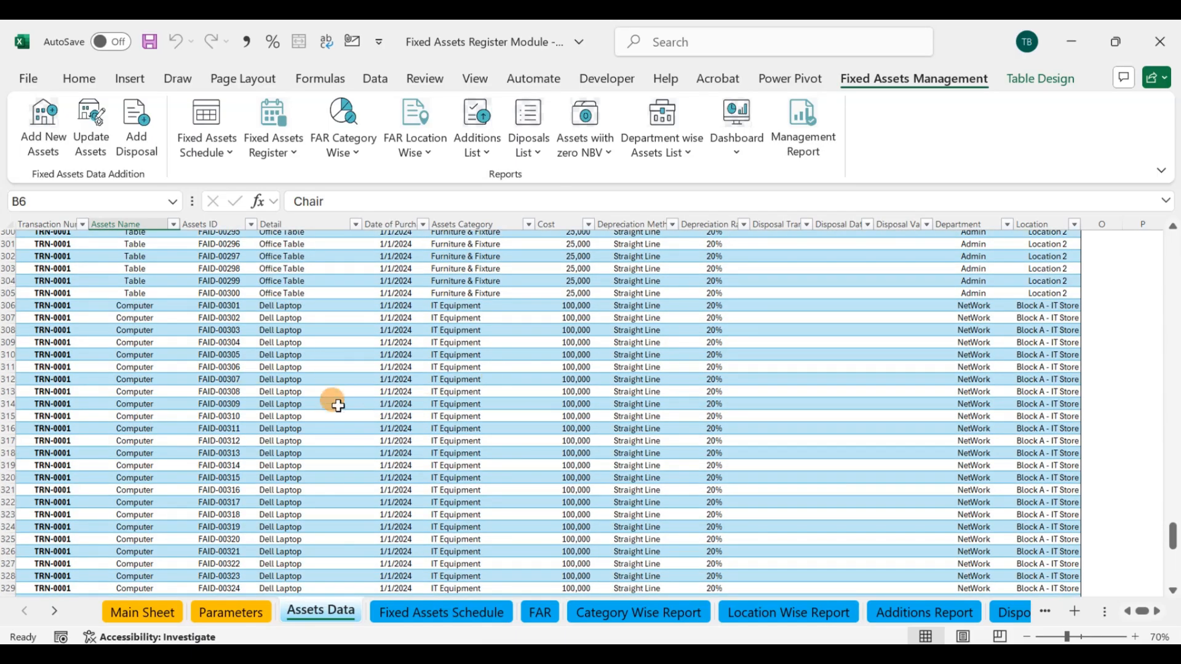
scroll(129, 397, "down", 12)
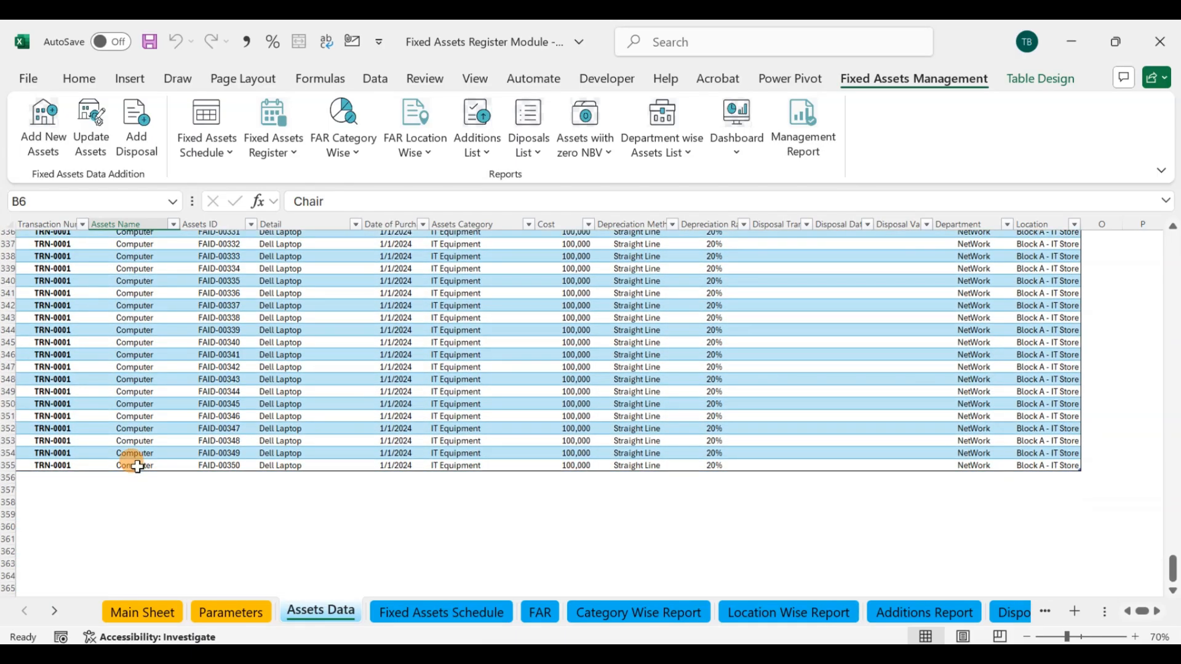
left_click(243, 466)
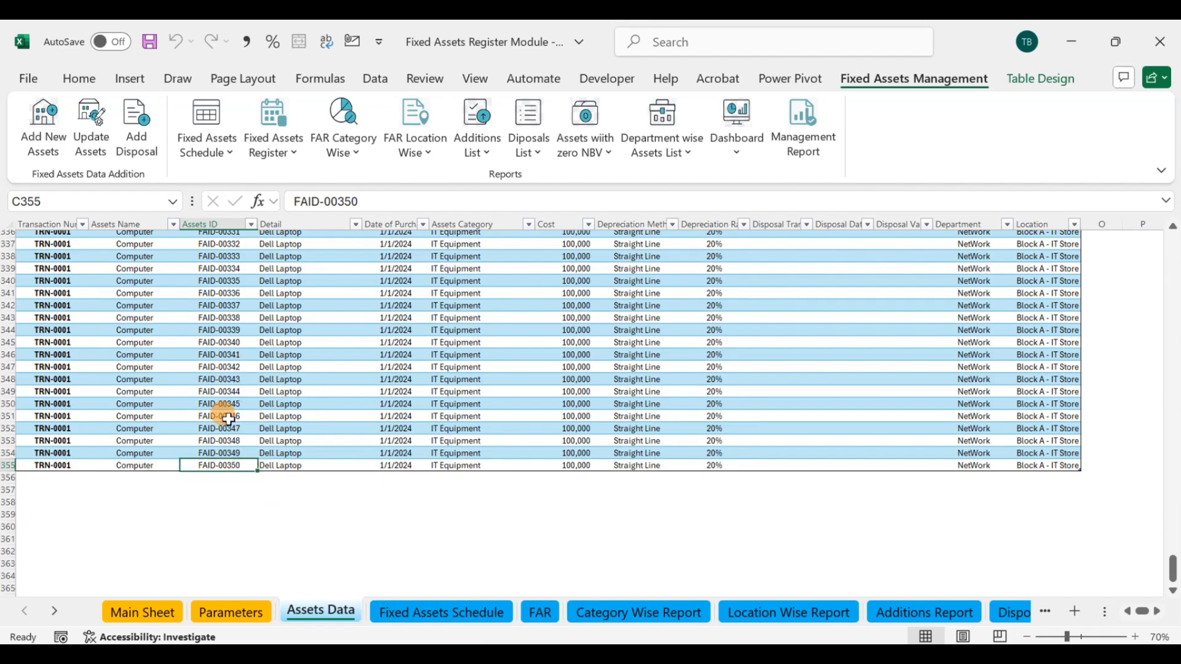
Step: Run the Fixed Assets Schedule report for reporting date 12/31/2024 with Monthly reporting frequency
left_click(447, 615)
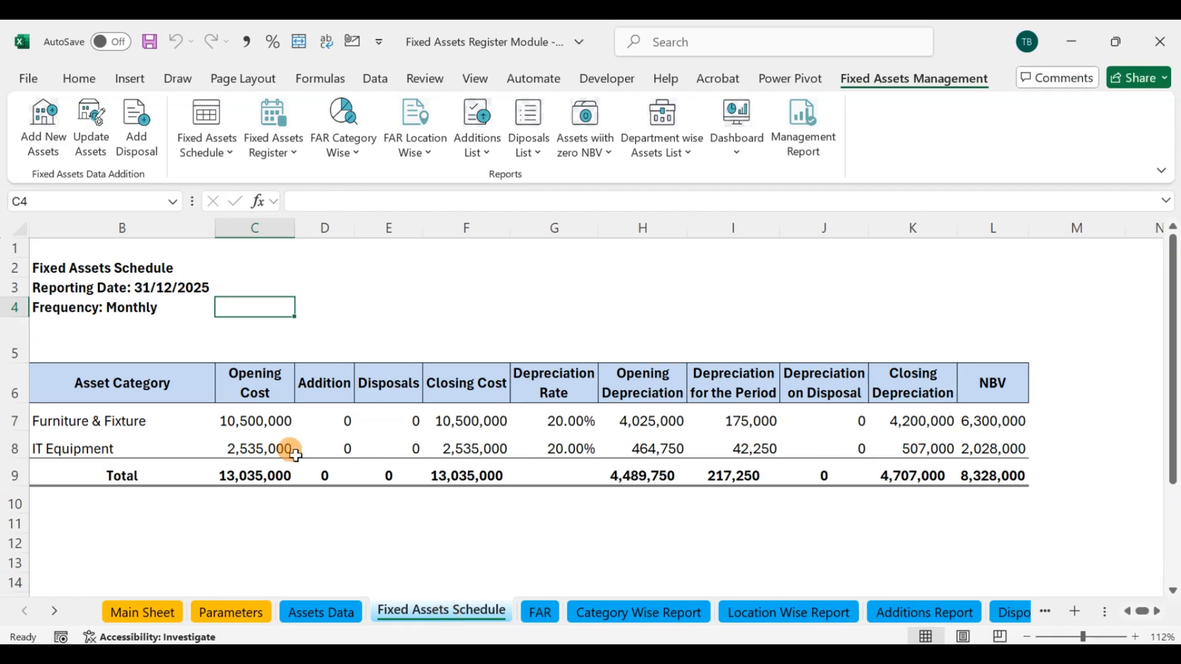
left_click(161, 288)
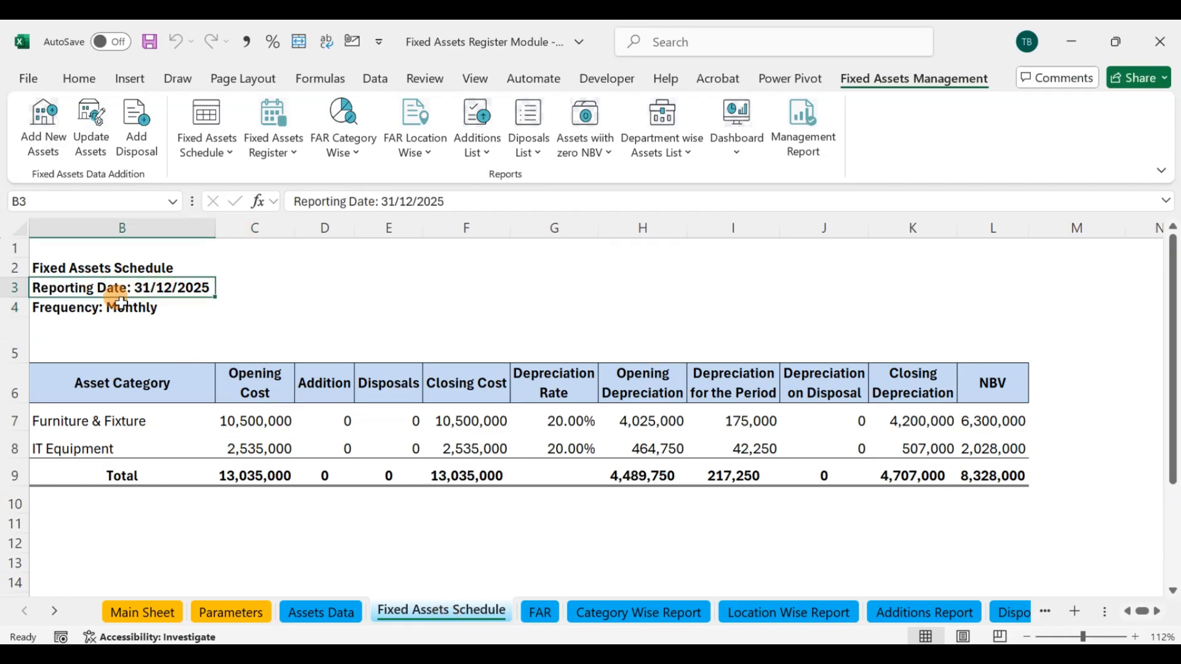
left_click(207, 118)
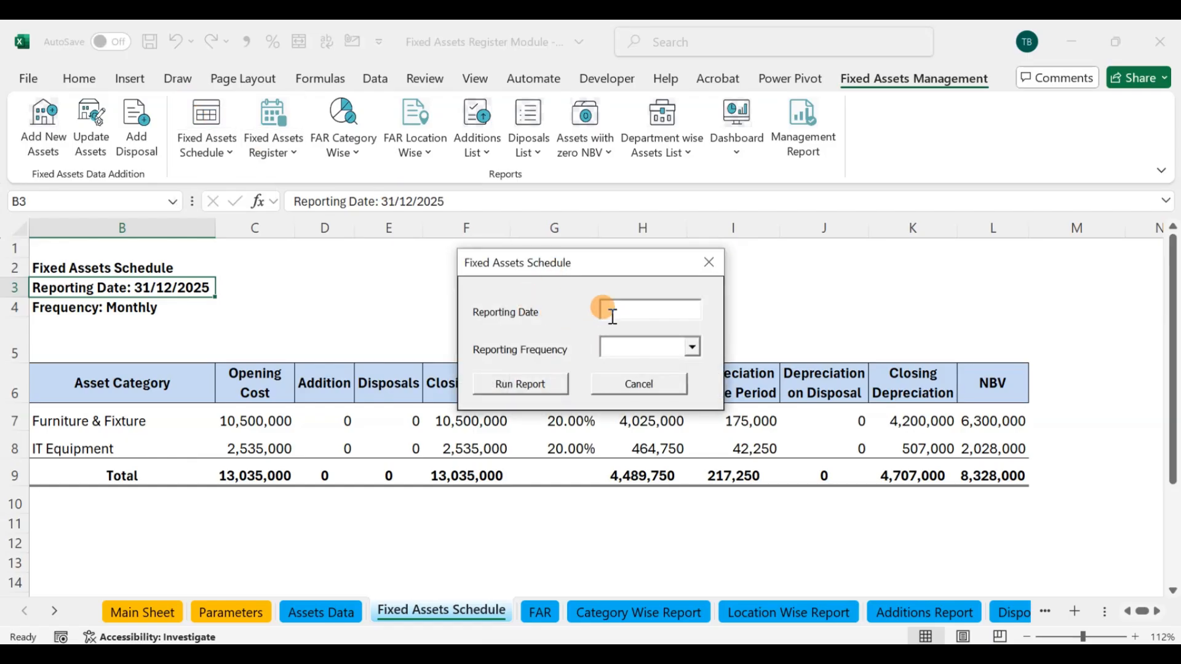
left_click(691, 346)
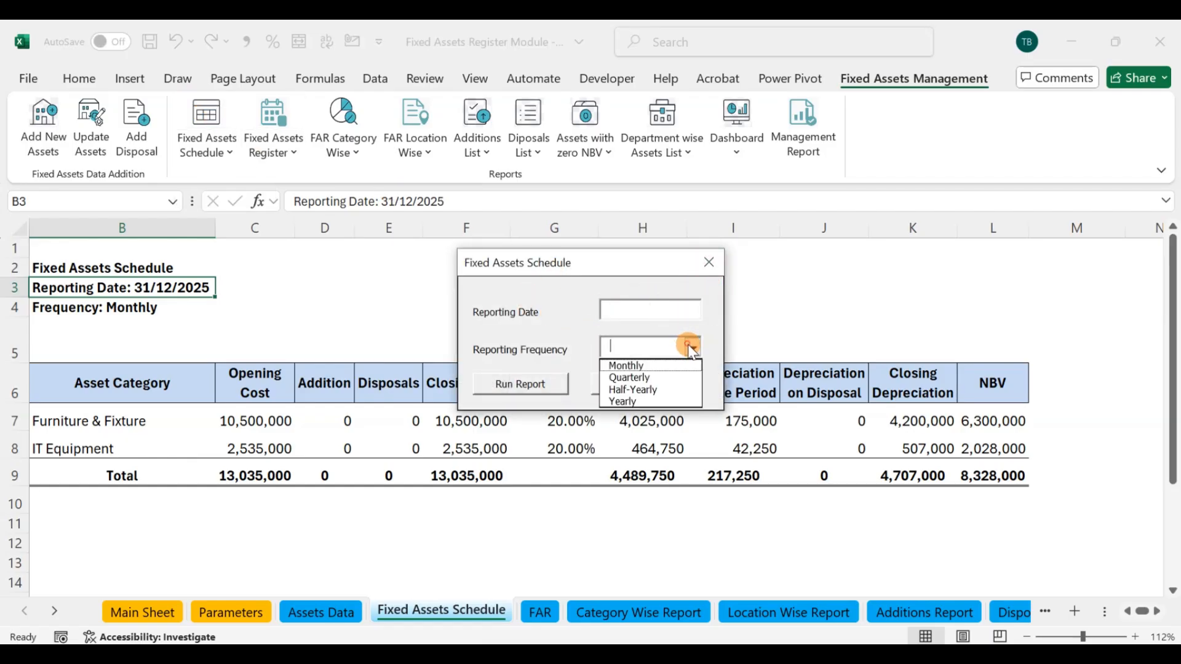
left_click(652, 364)
left_click(625, 306)
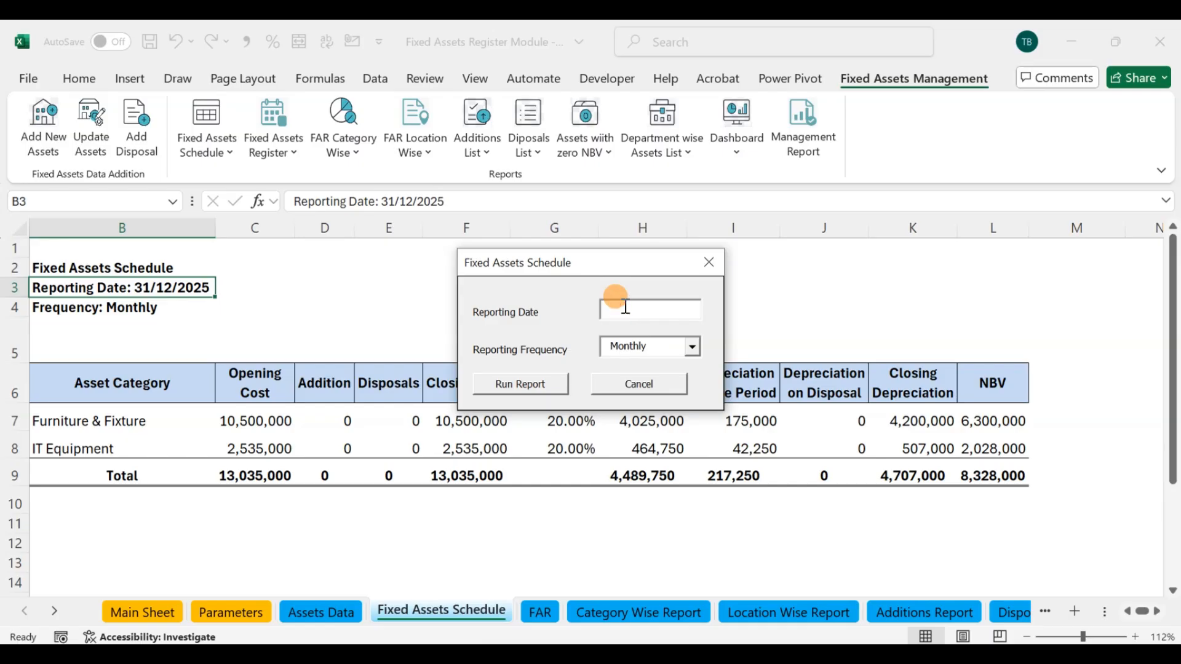
type("12/31/2025")
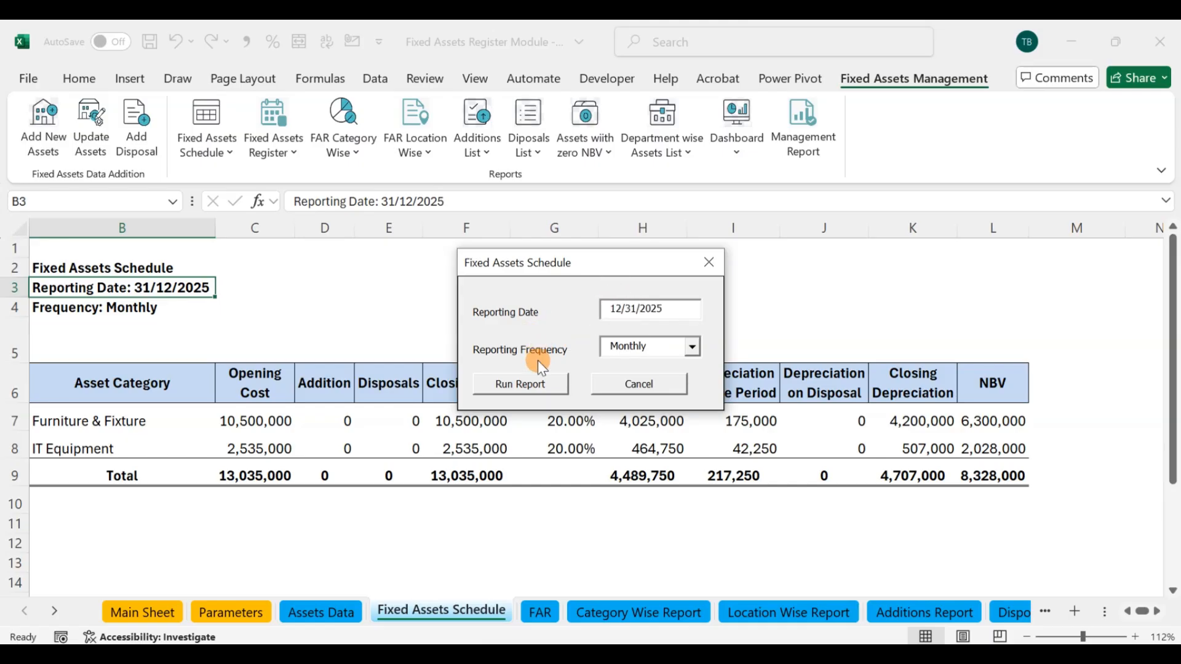
left_click(668, 311)
key("BackSpace")
type("4")
left_click(521, 383)
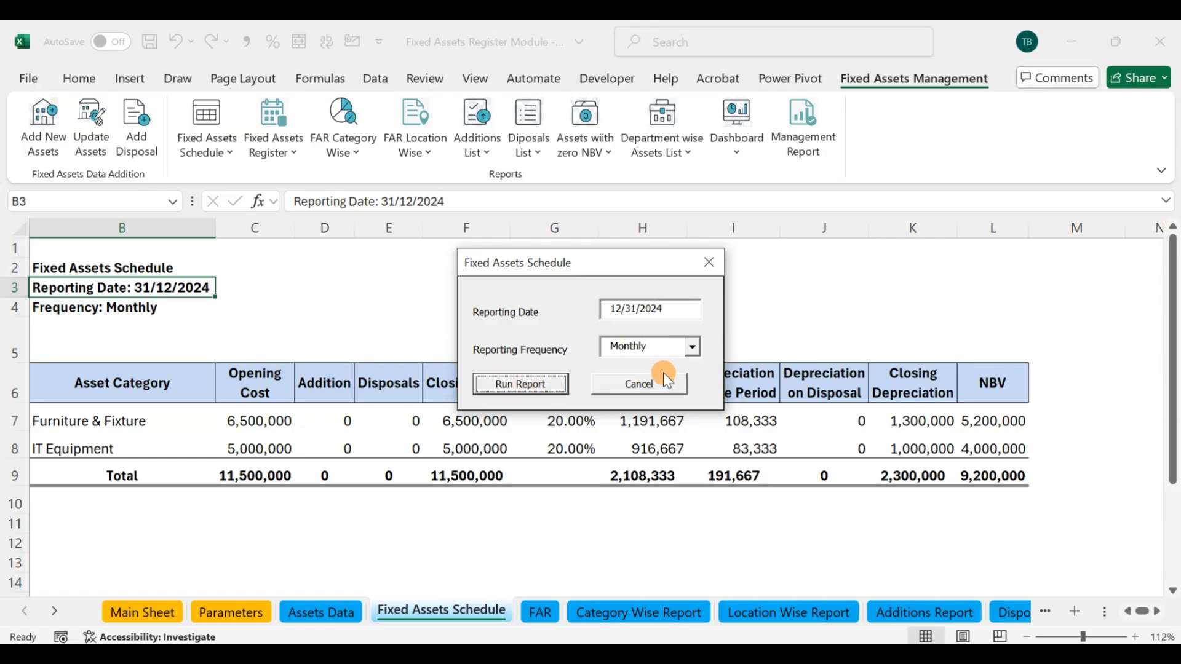
left_click(708, 262)
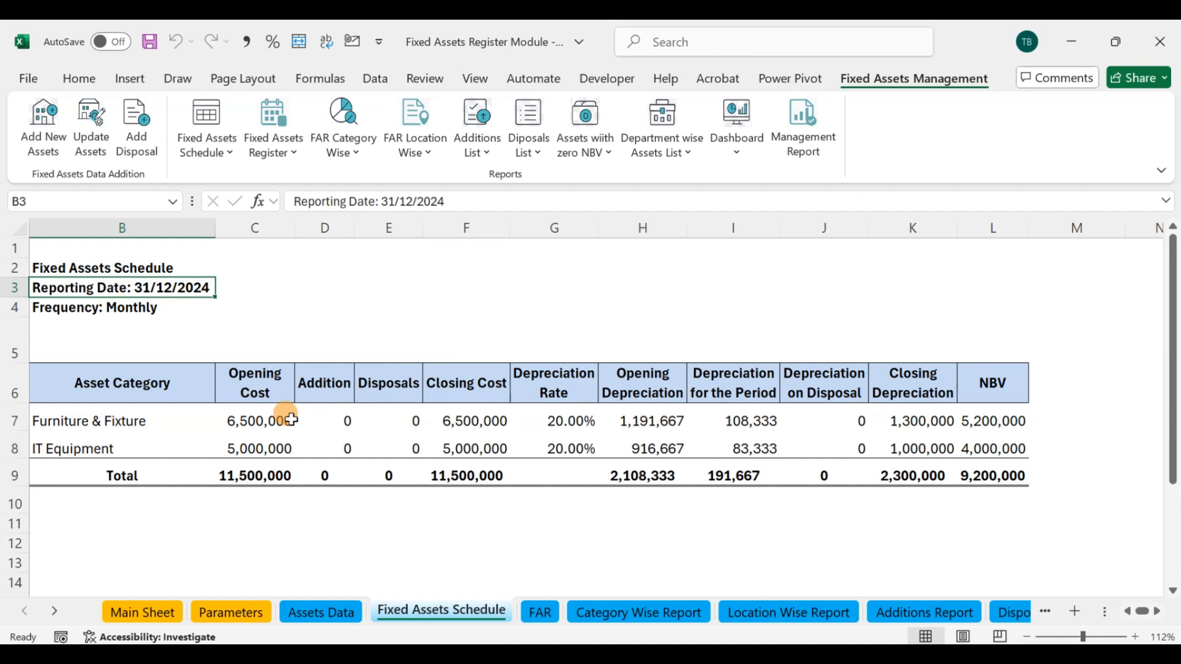
Step: Examine the opening cost and depreciation for the period of Furniture & Fixture and IT Equipment in the schedule
left_click_drag(292, 420, 259, 441)
left_click(266, 472)
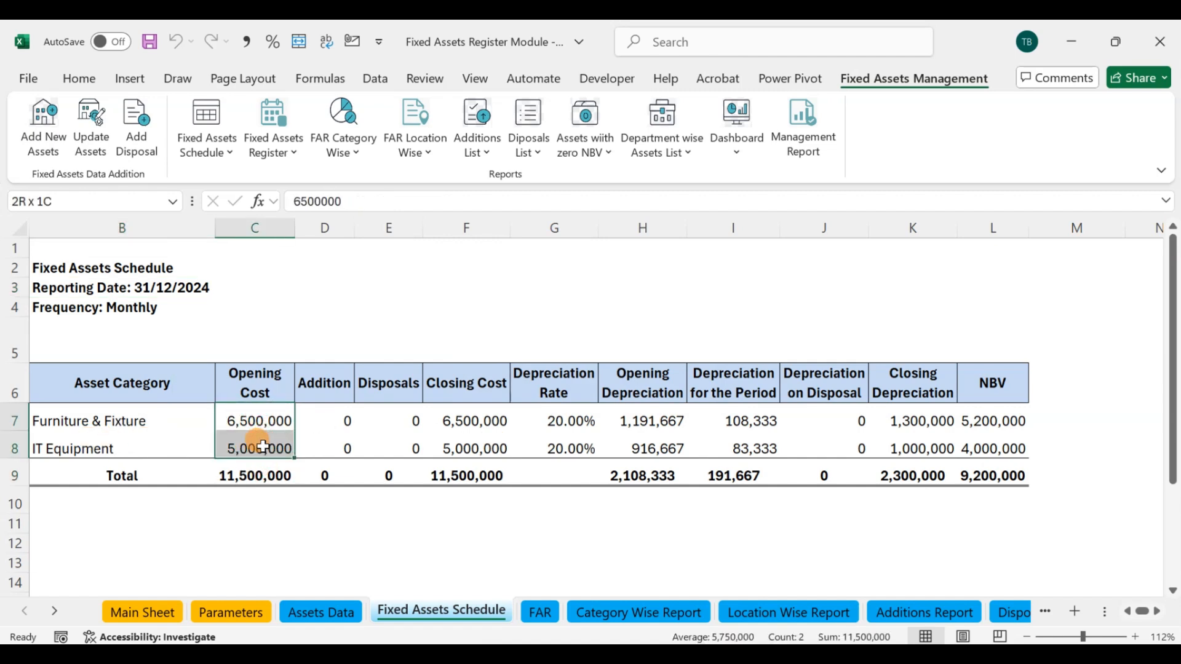
left_click(261, 536)
left_click_drag(730, 418, 763, 447)
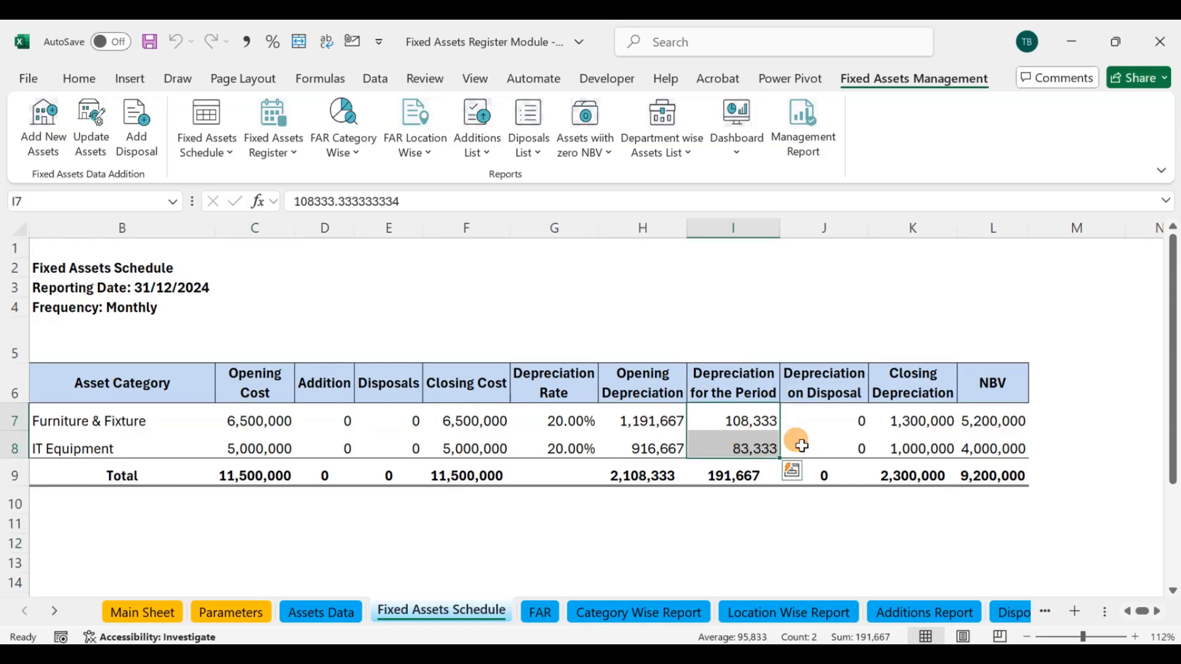
left_click(802, 445)
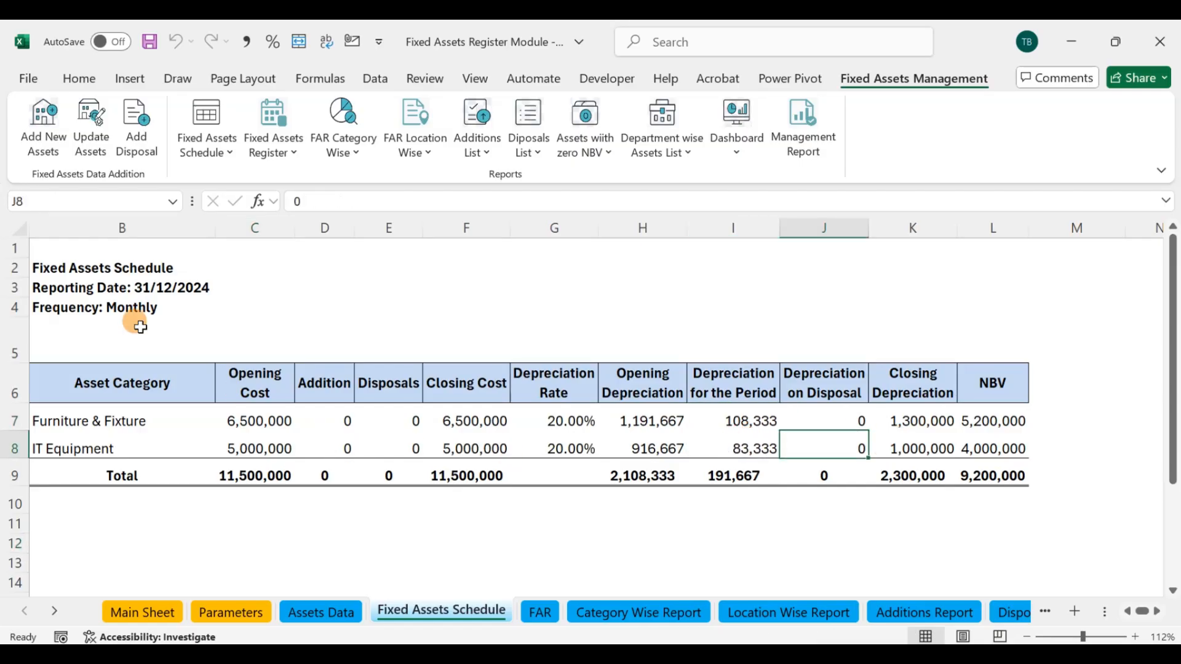
left_click(42, 126)
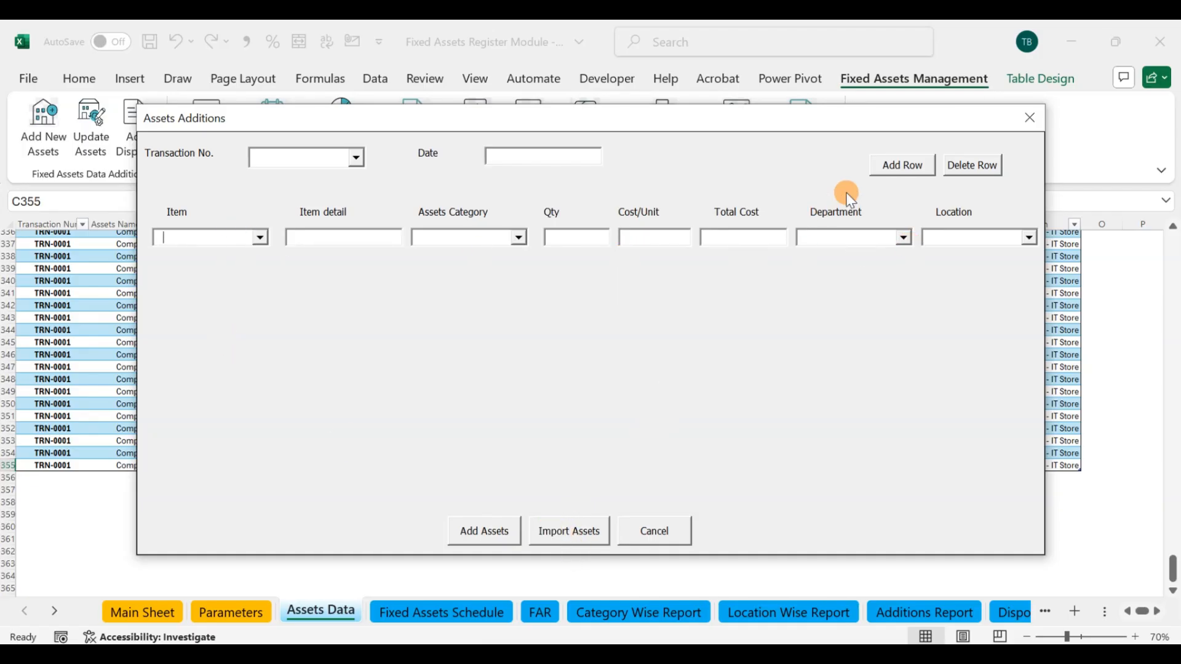
left_click(569, 533)
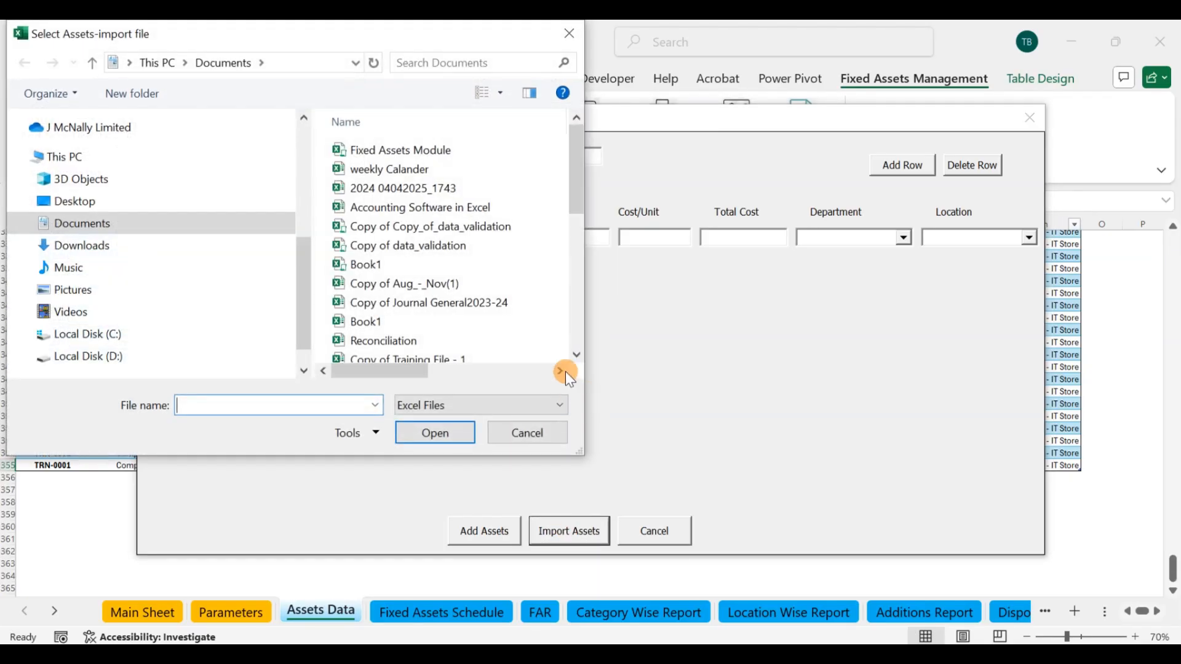
left_click(530, 432)
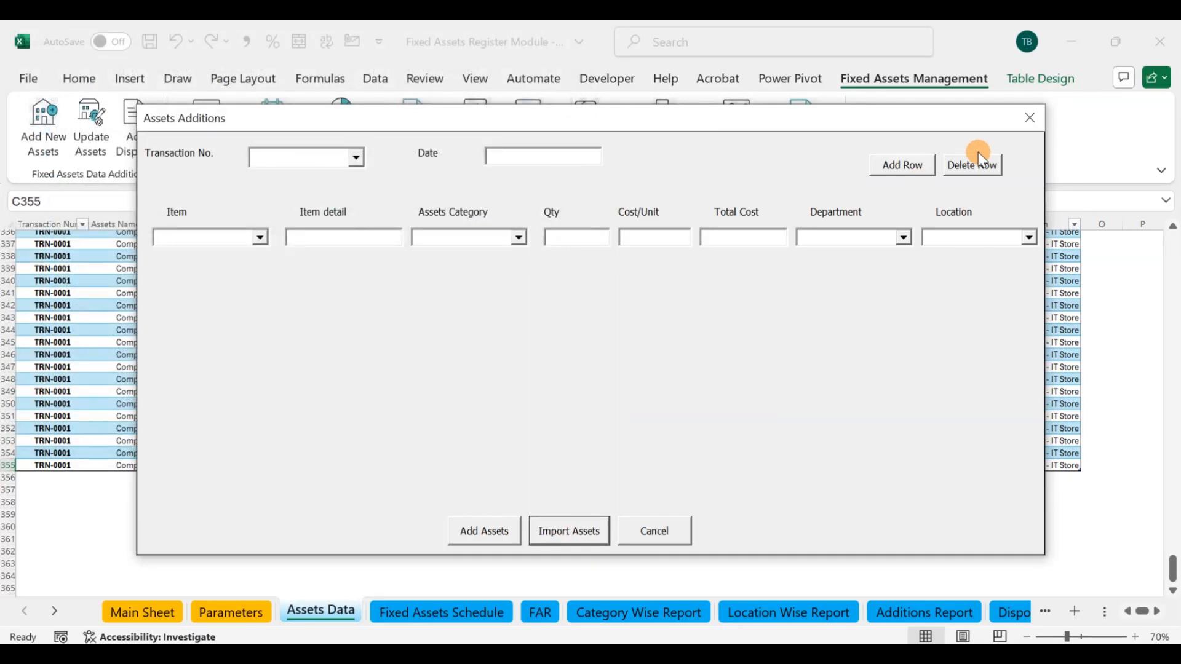
left_click(1030, 120)
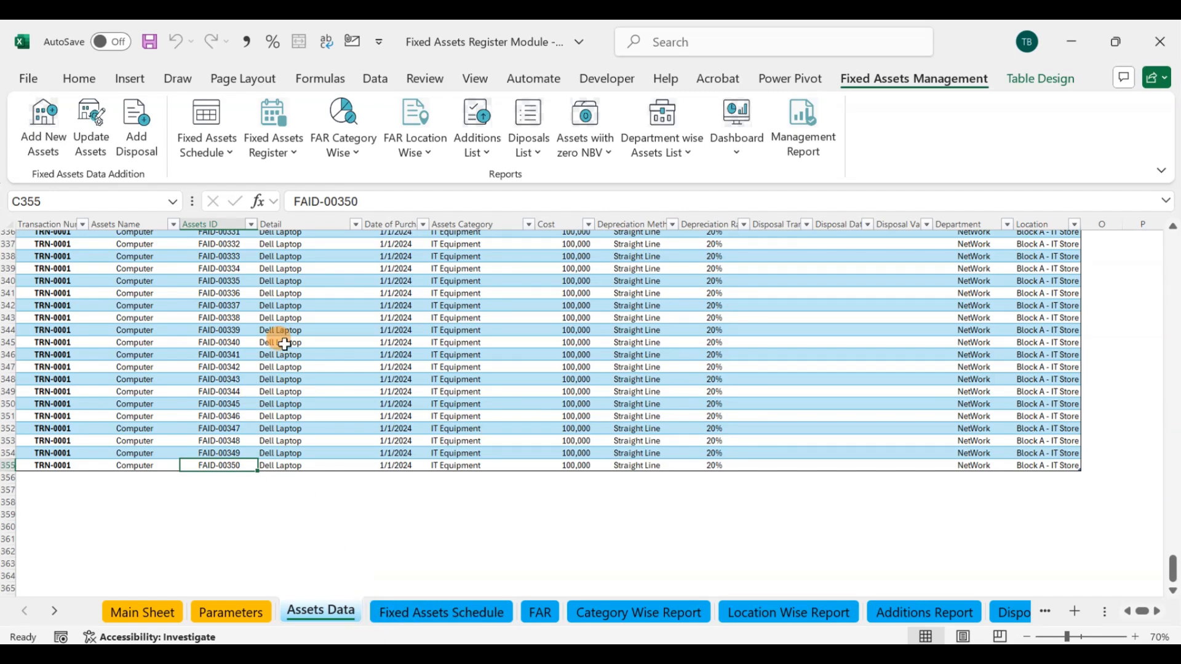
Step: Import new assets from the Import Additions file in the Fixed Assets Management folder under VBA Final Products on drive D
left_click(44, 126)
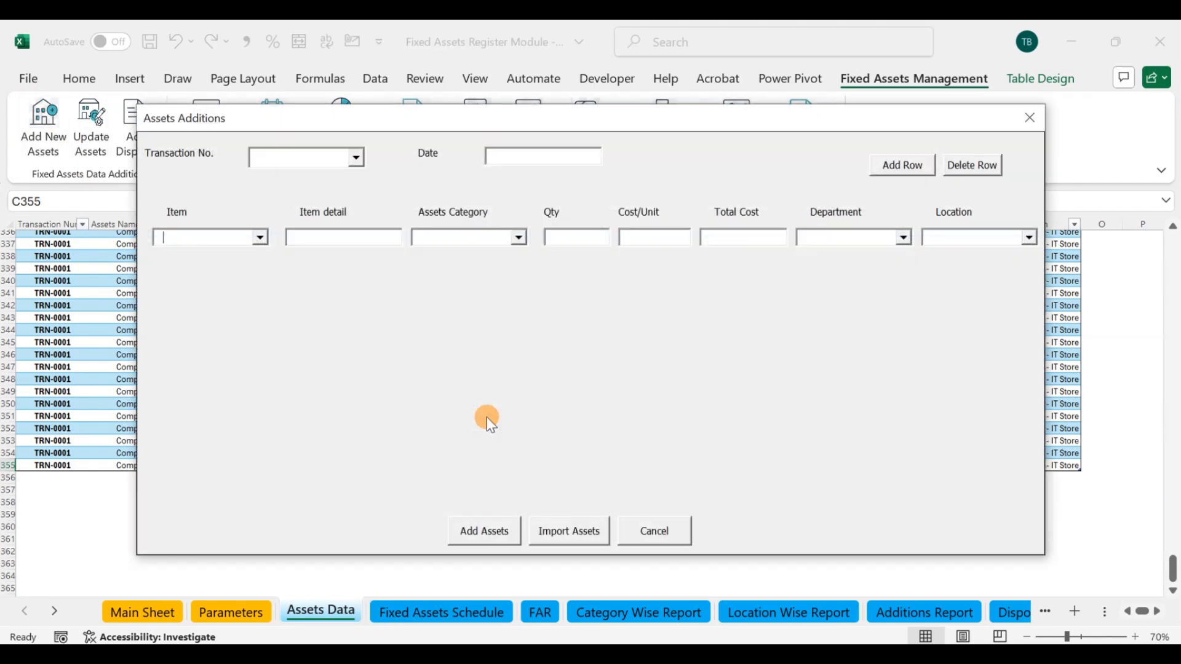
left_click(555, 530)
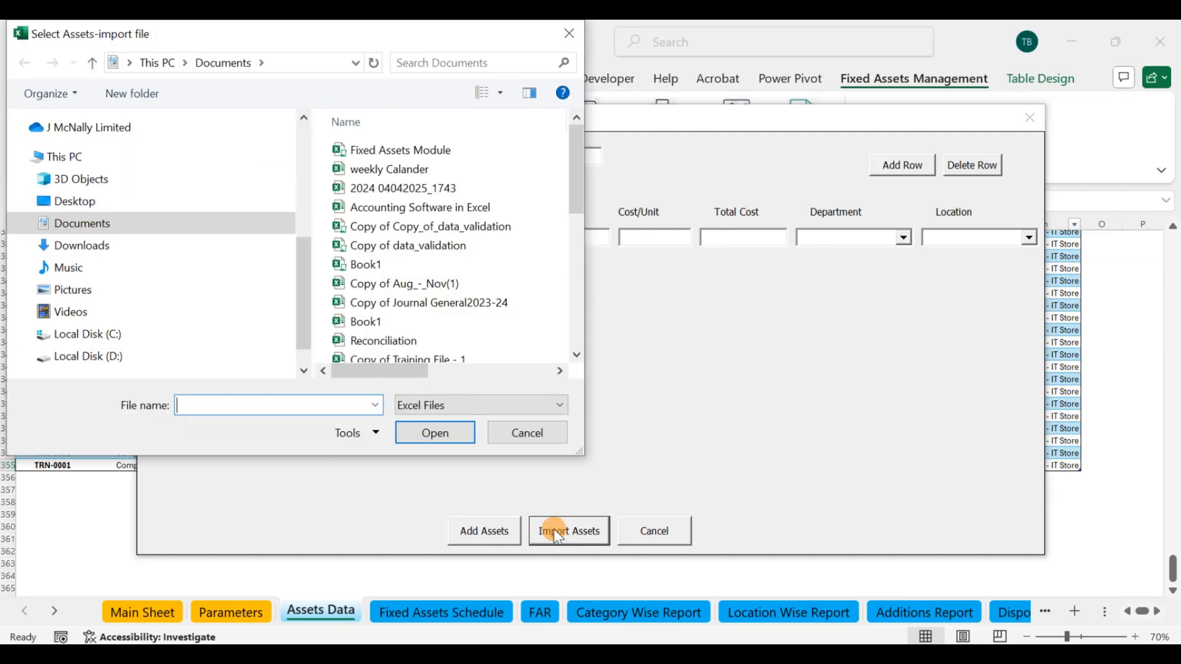
left_click(78, 357)
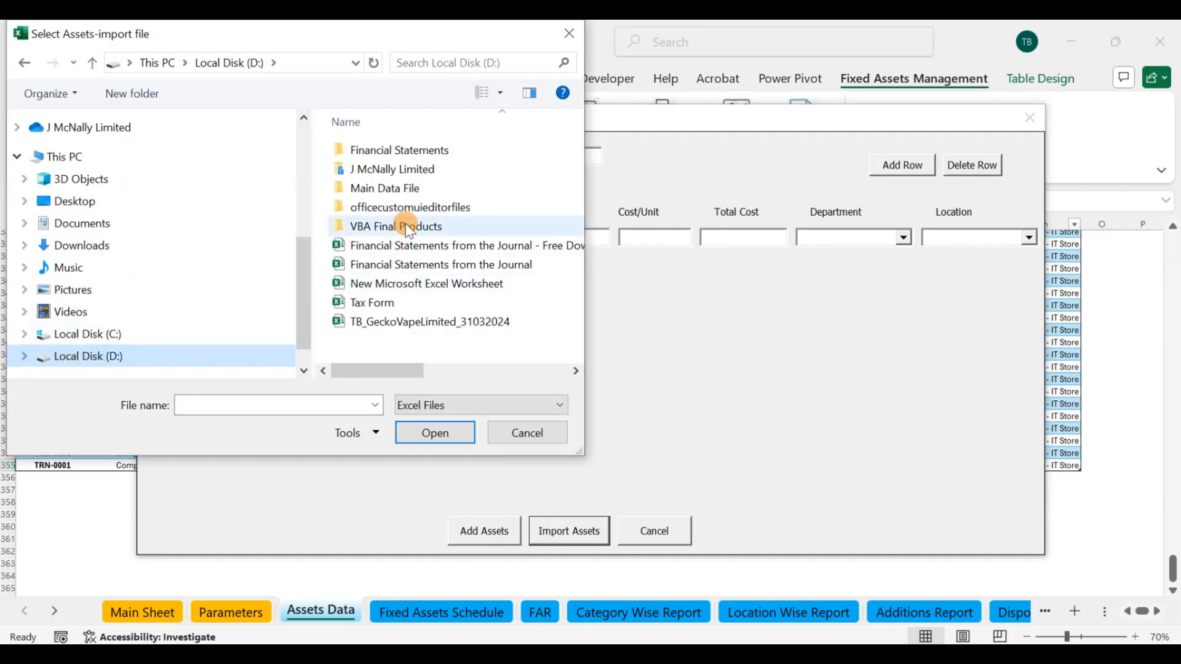
double_click(406, 227)
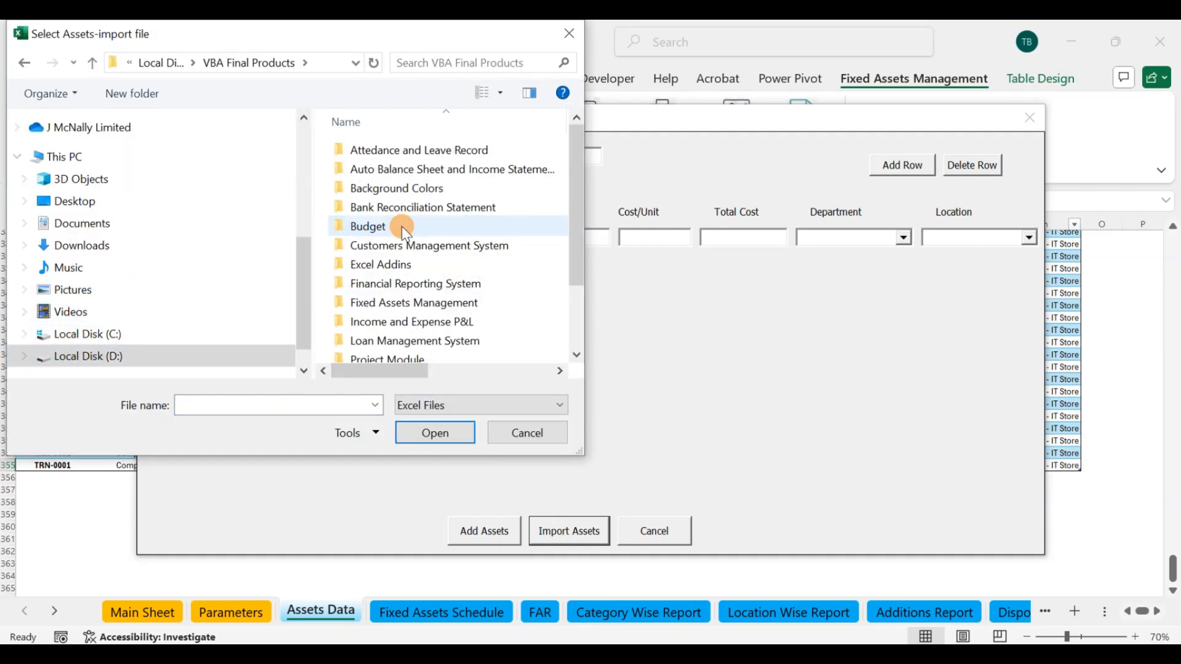
double_click(418, 303)
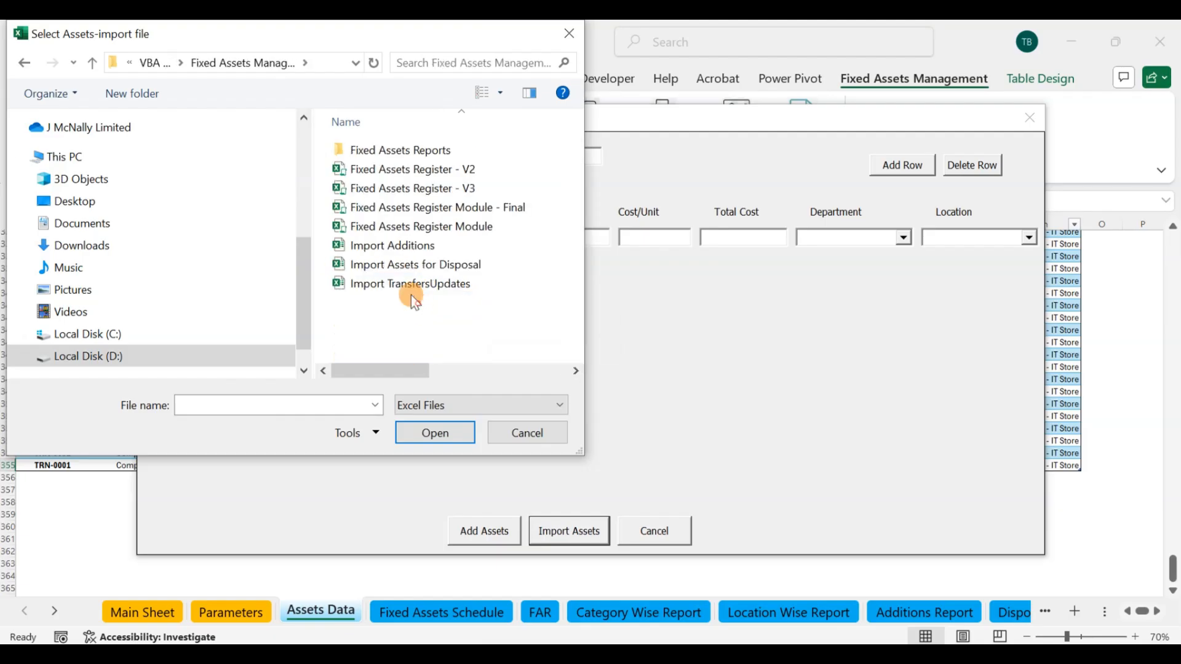
left_click(393, 249)
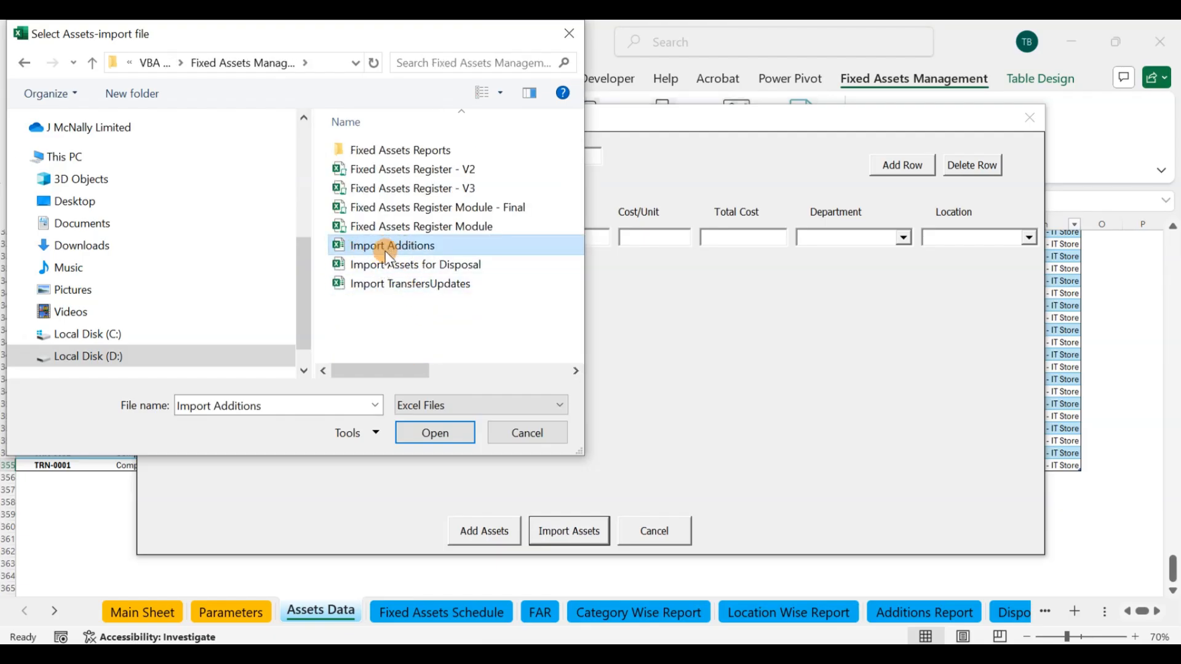
left_click(434, 431)
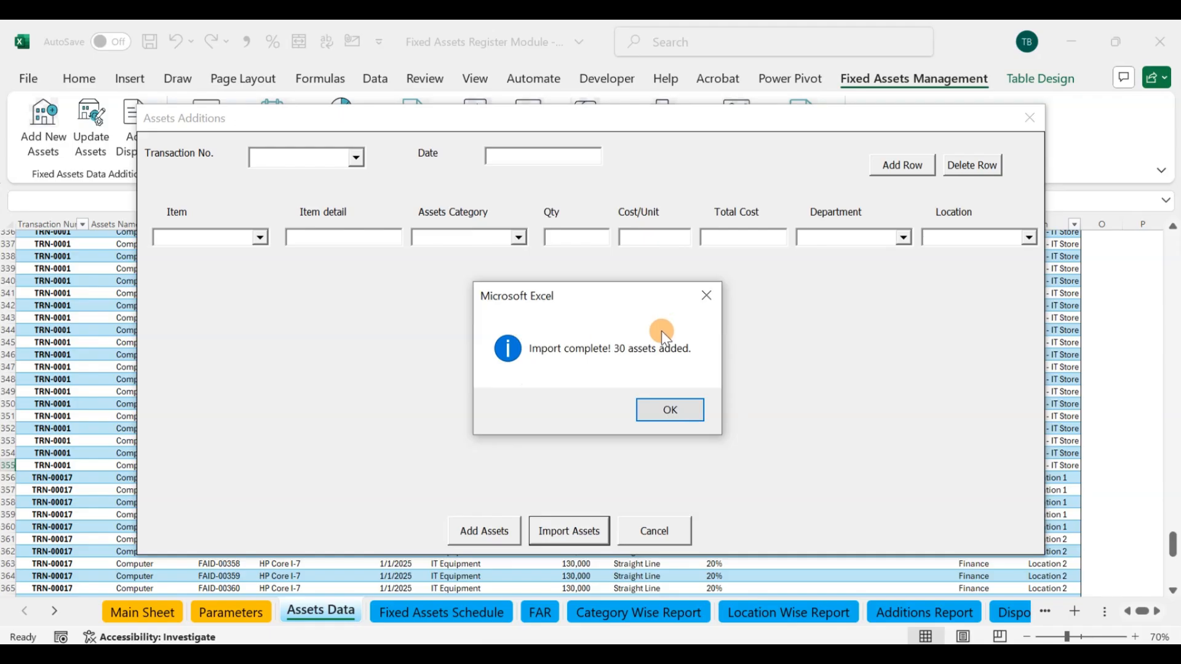
left_click(670, 410)
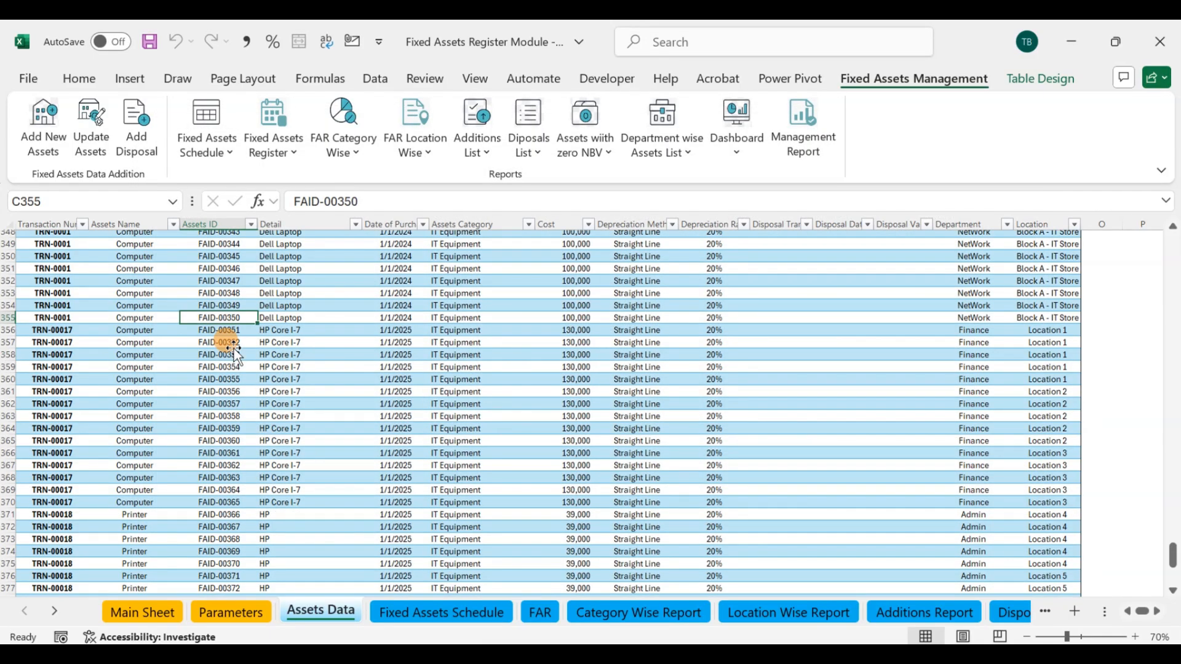
Step: Examine the asset IDs of the imported TRN-00017 computers and TRN-00018 printers in the Assets Data table
scroll(231, 332, "down", 1)
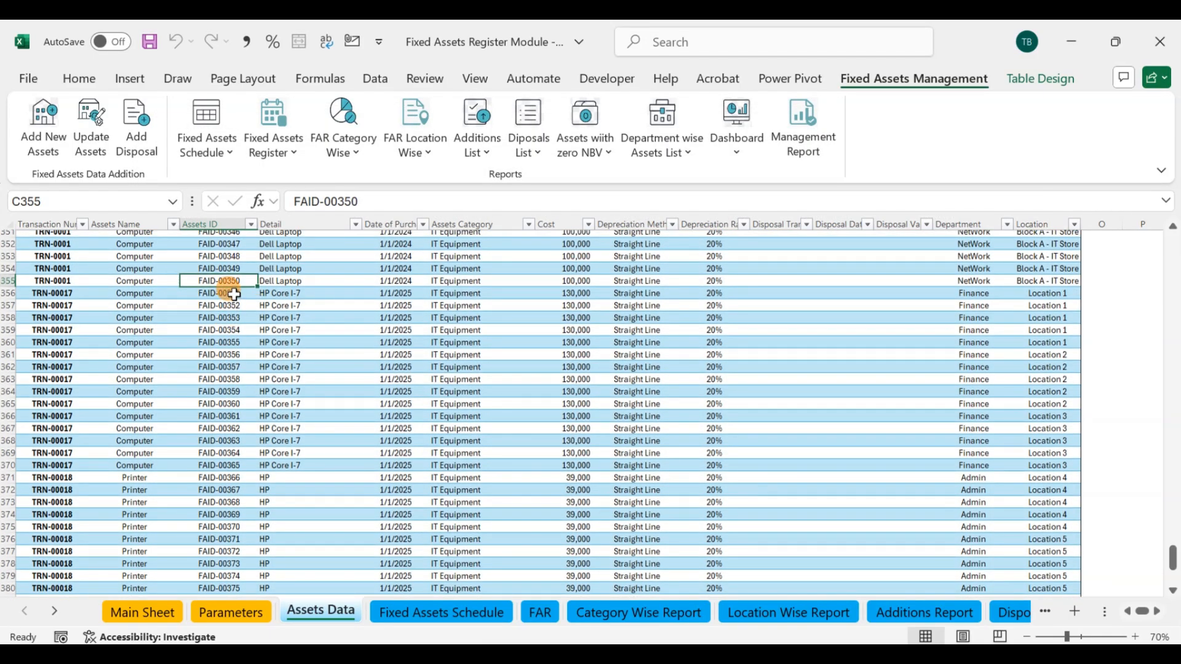
left_click_drag(234, 294, 241, 460)
scroll(224, 356, "down", 2)
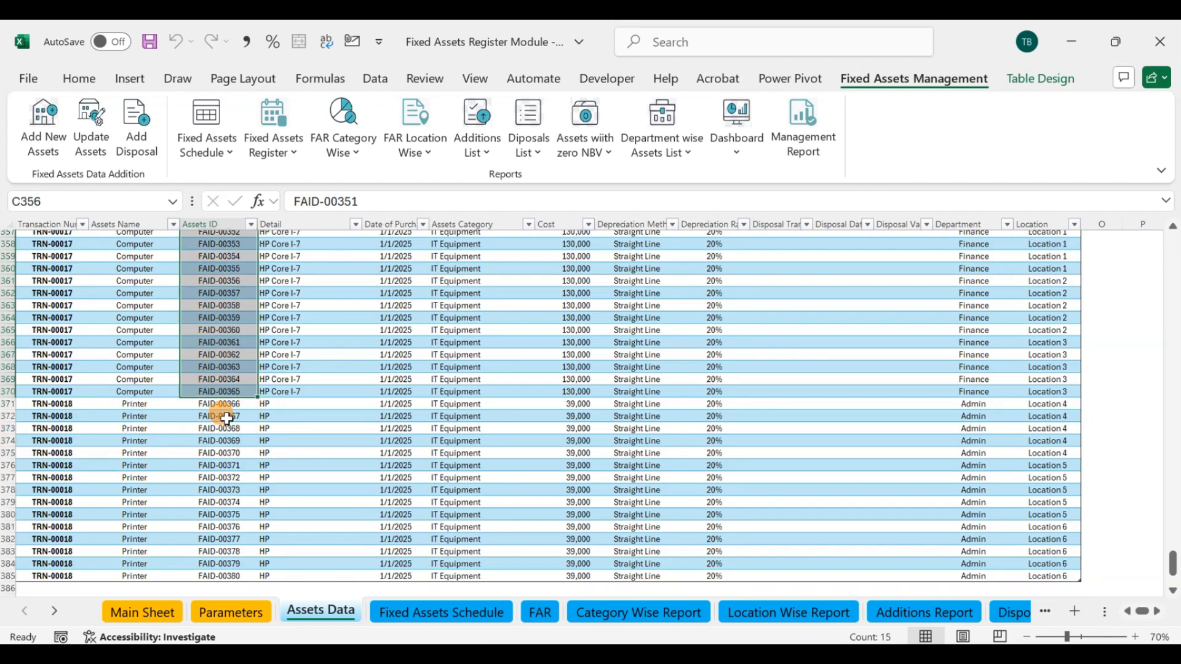
scroll(227, 419, "down", 2)
left_click_drag(228, 334, 225, 501)
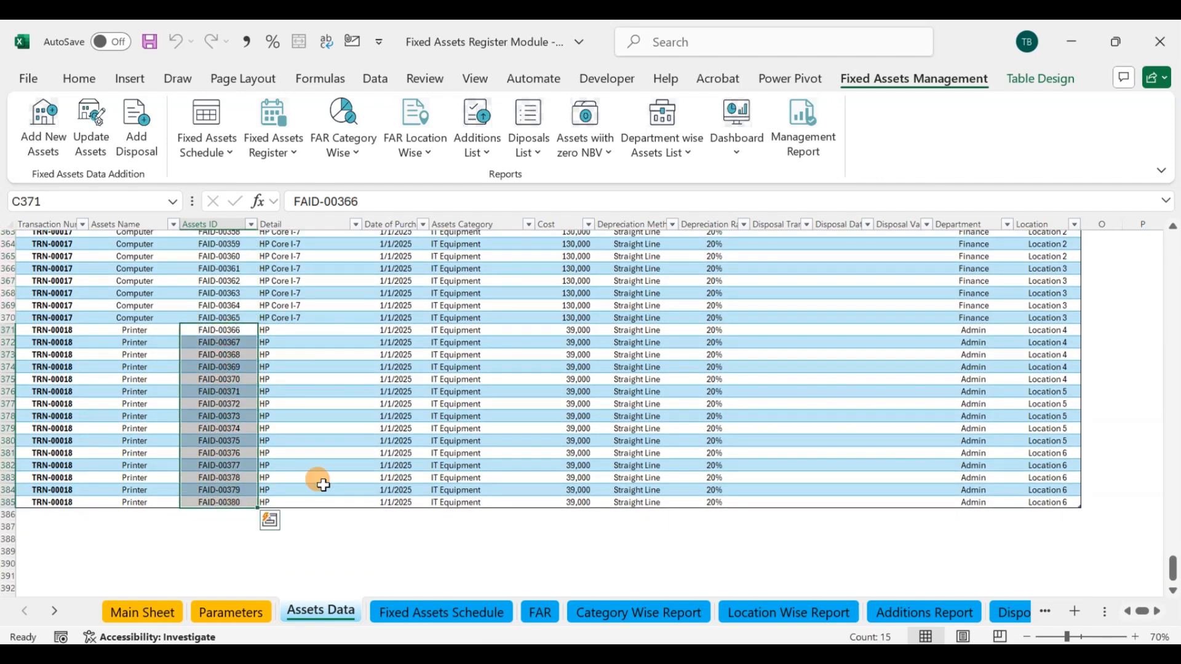
left_click(440, 439)
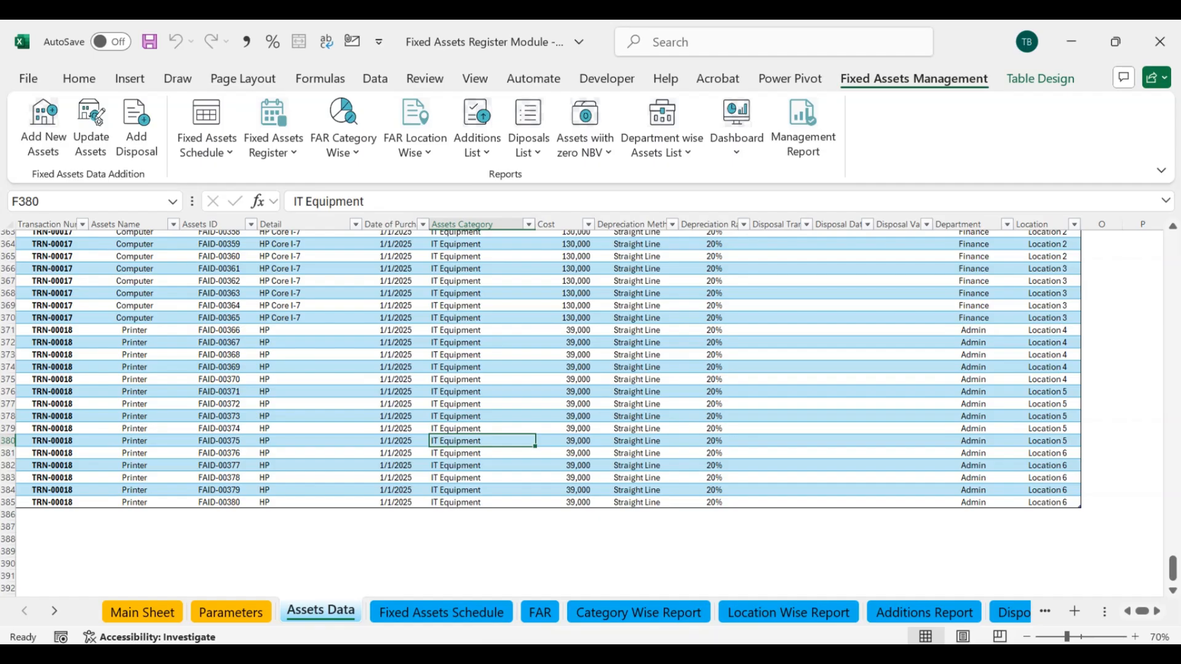
Step: Switch to File Explorer and open the Import Additions workbook from the Fixed Assets Management folder
mouse_move(658, 654)
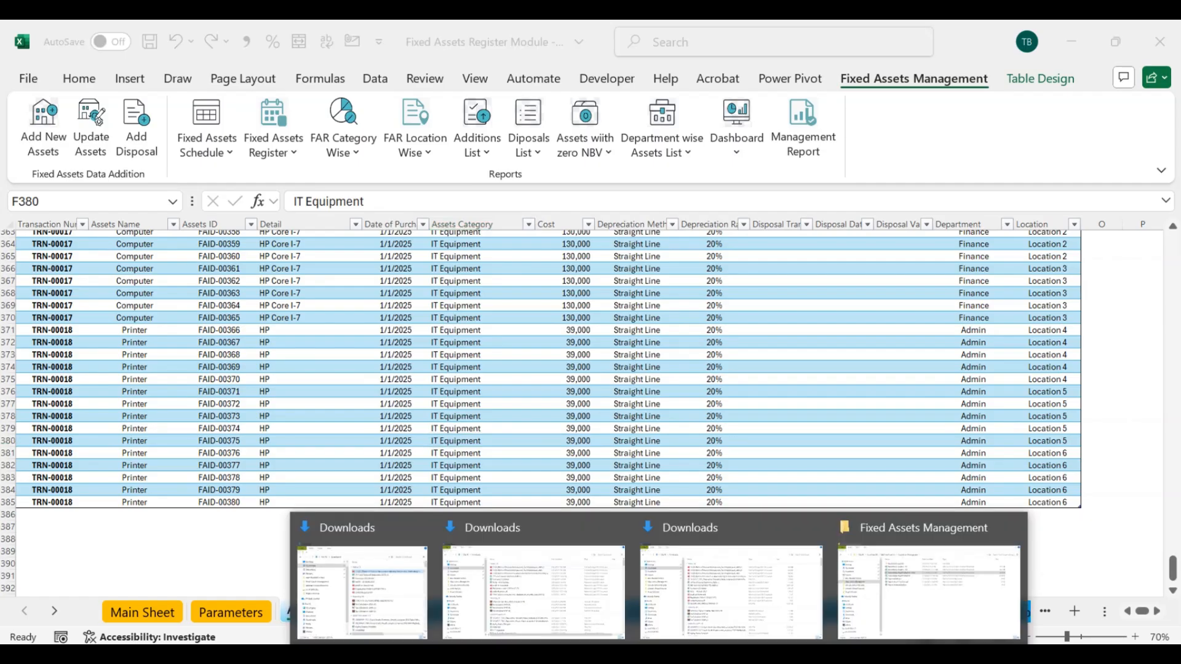
left_click(867, 600)
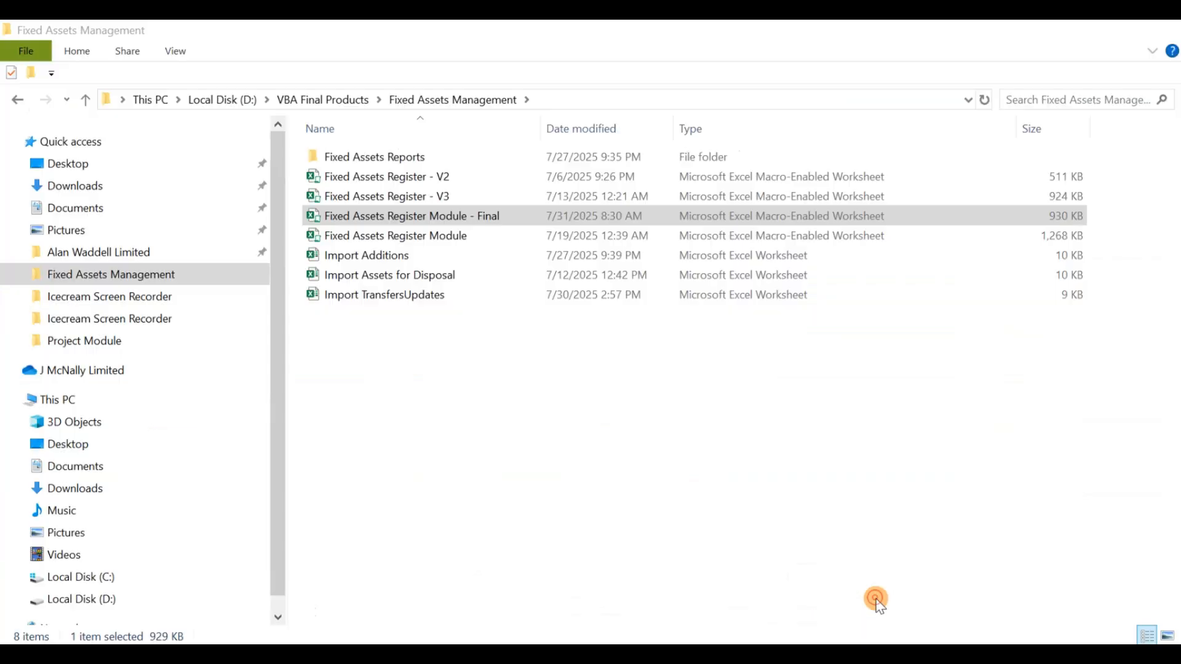
left_click(442, 358)
left_click(373, 258)
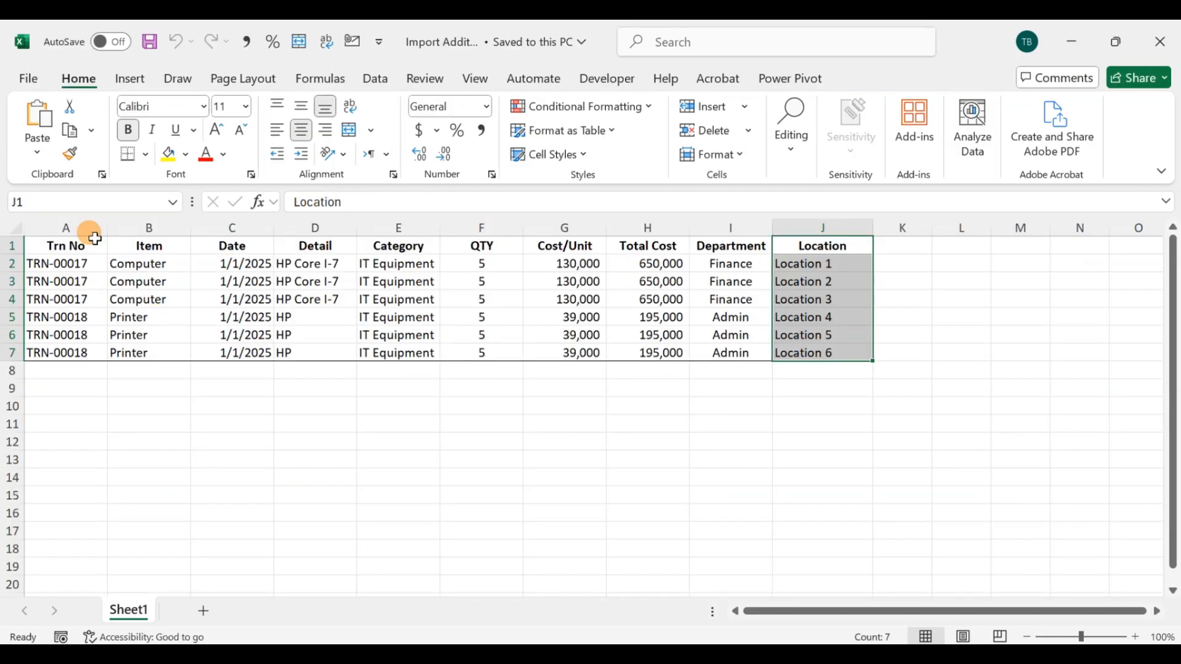
Step: Examine the import rows in Sheet1, including the totals of the QTY, Cost/Unit and Total Cost columns
left_click(92, 245)
left_click_drag(73, 265, 839, 352)
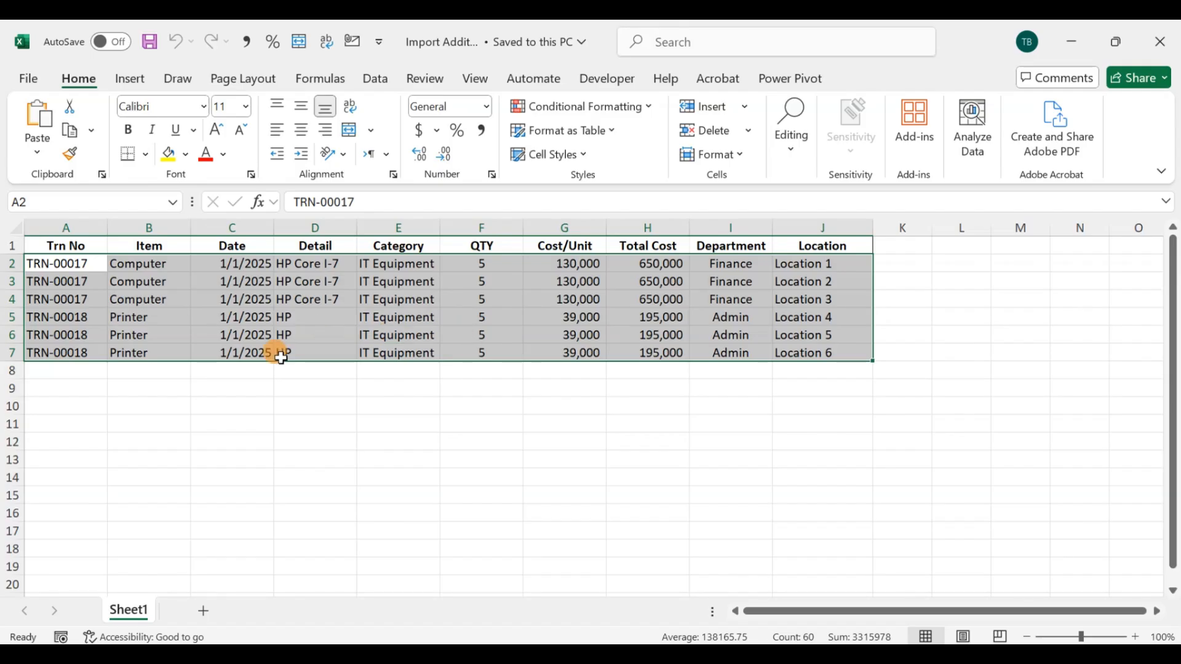
left_click_drag(482, 264, 490, 349)
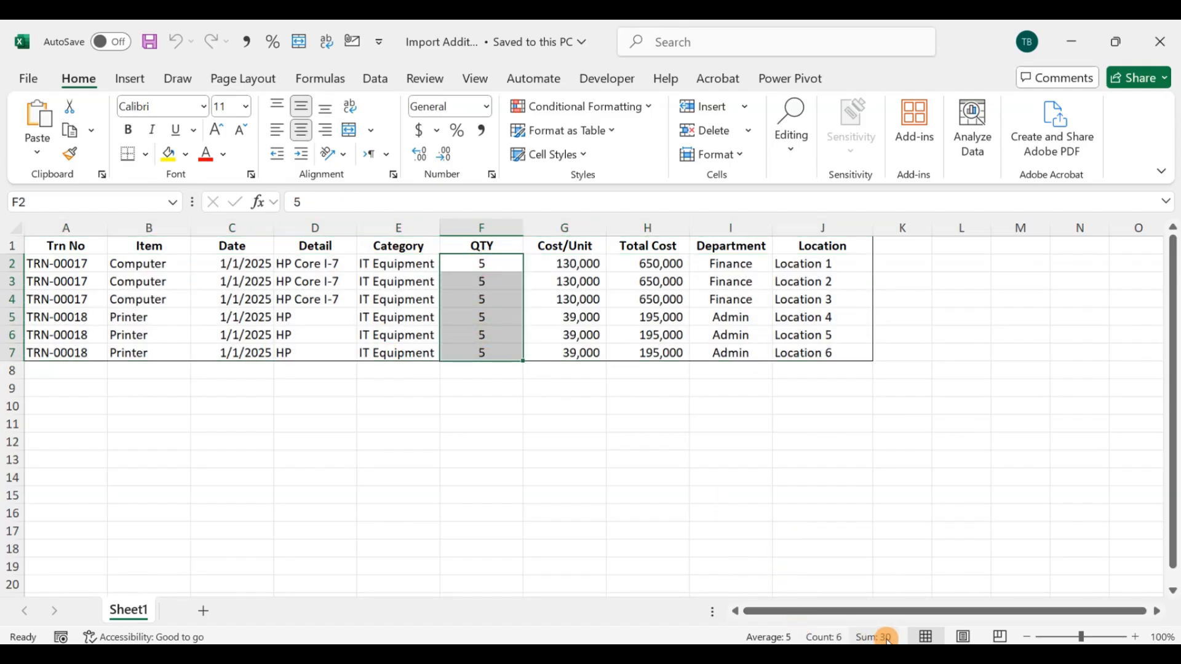
left_click_drag(565, 265, 568, 349)
left_click(624, 298)
left_click_drag(645, 264, 646, 351)
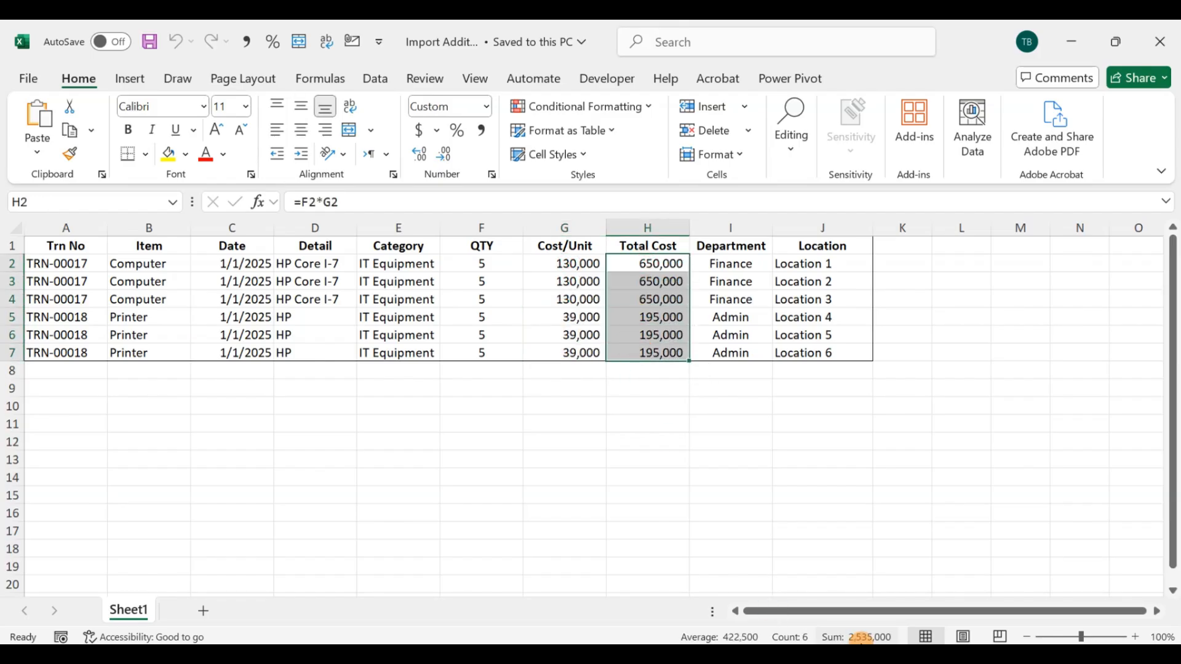
left_click(658, 530)
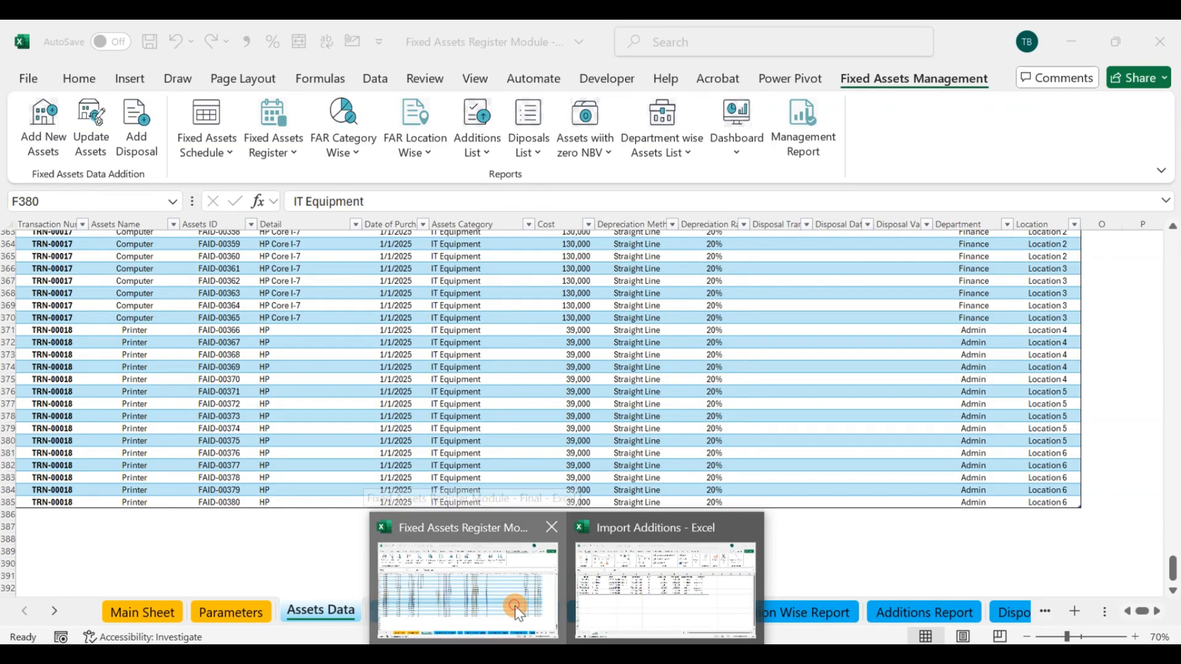
Step: Switch back to the Fixed Assets Register Module workbook and view the Assets Additions form, closing it without adding anything
left_click(515, 607)
left_click(271, 440)
left_click(38, 123)
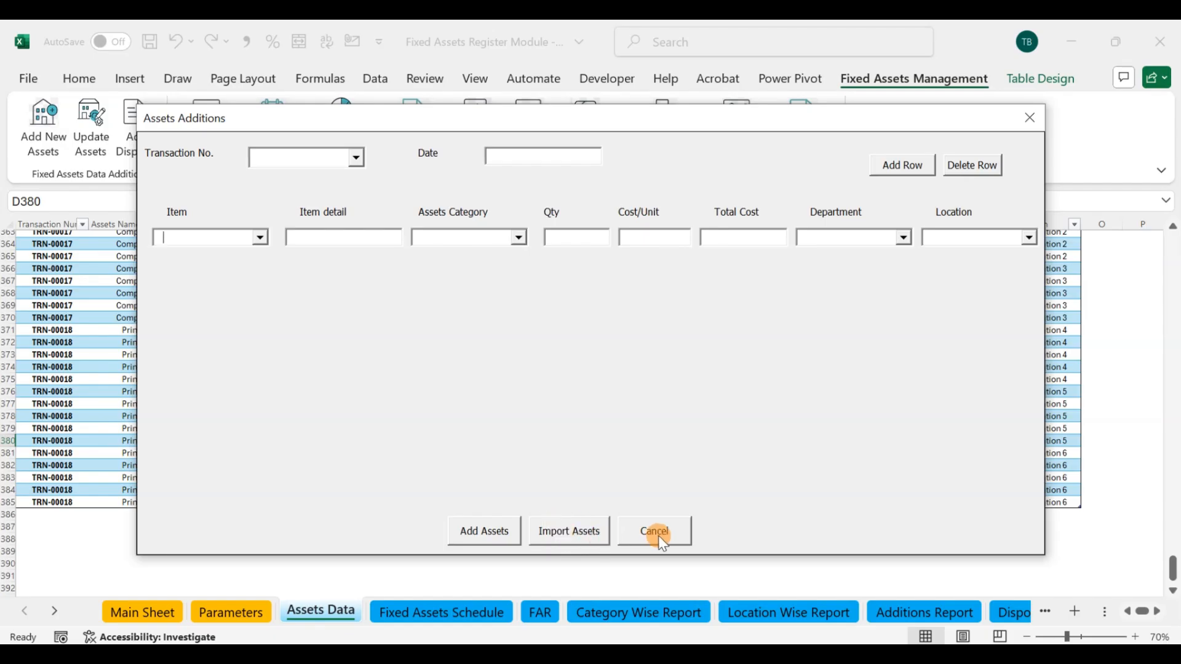
left_click(658, 536)
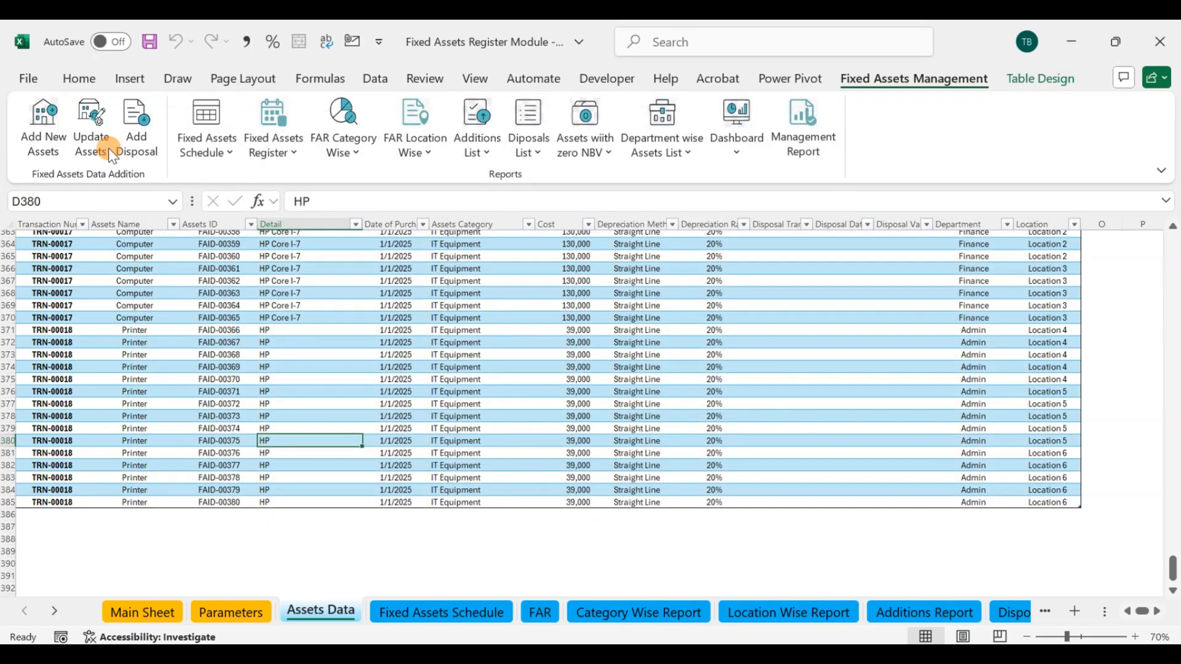
Step: Open the Transfer/Update form and load asset FAID-00380, the last printer in the Assets Data table
left_click(89, 116)
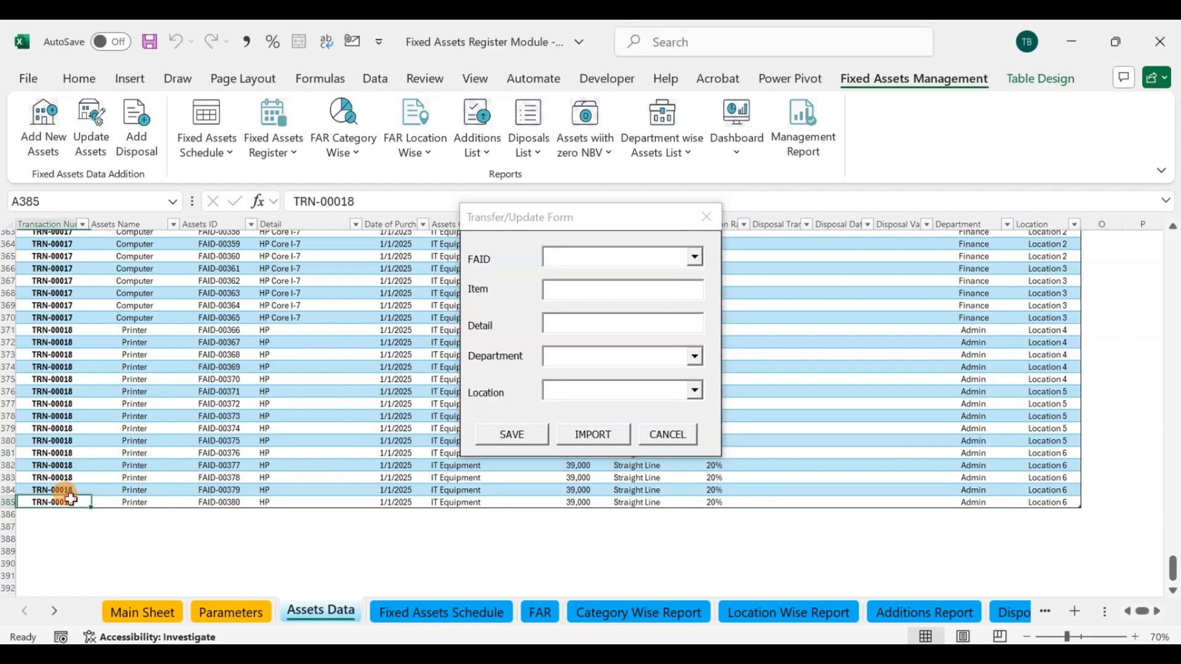
left_click_drag(62, 501, 1033, 500)
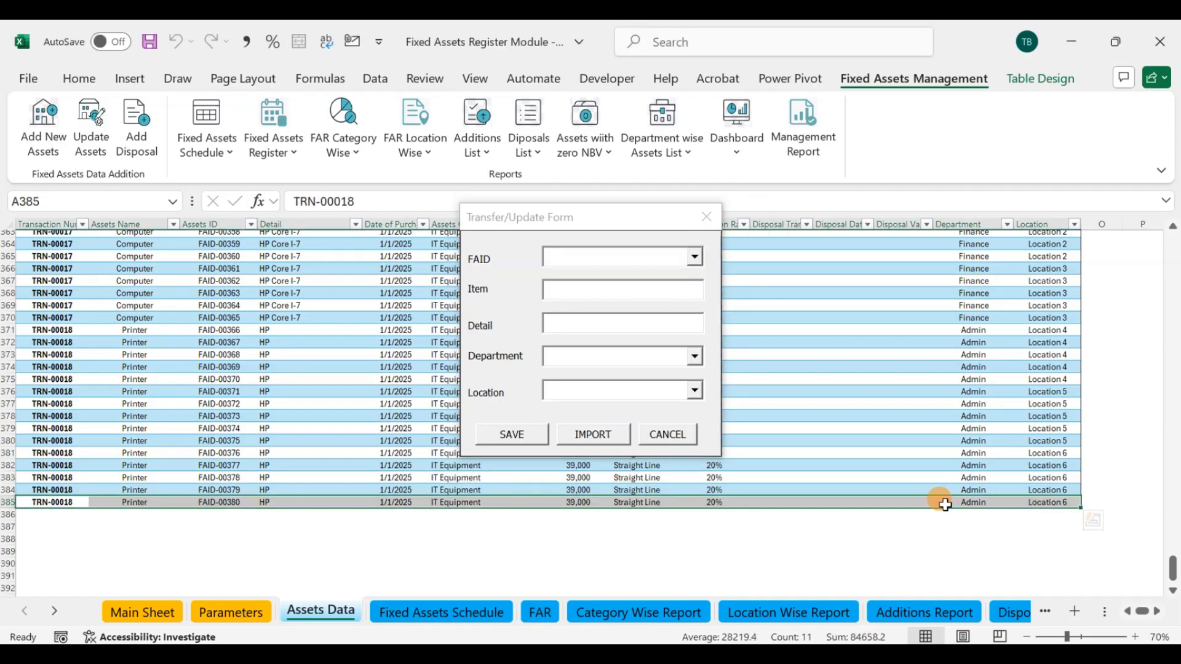
left_click(695, 259)
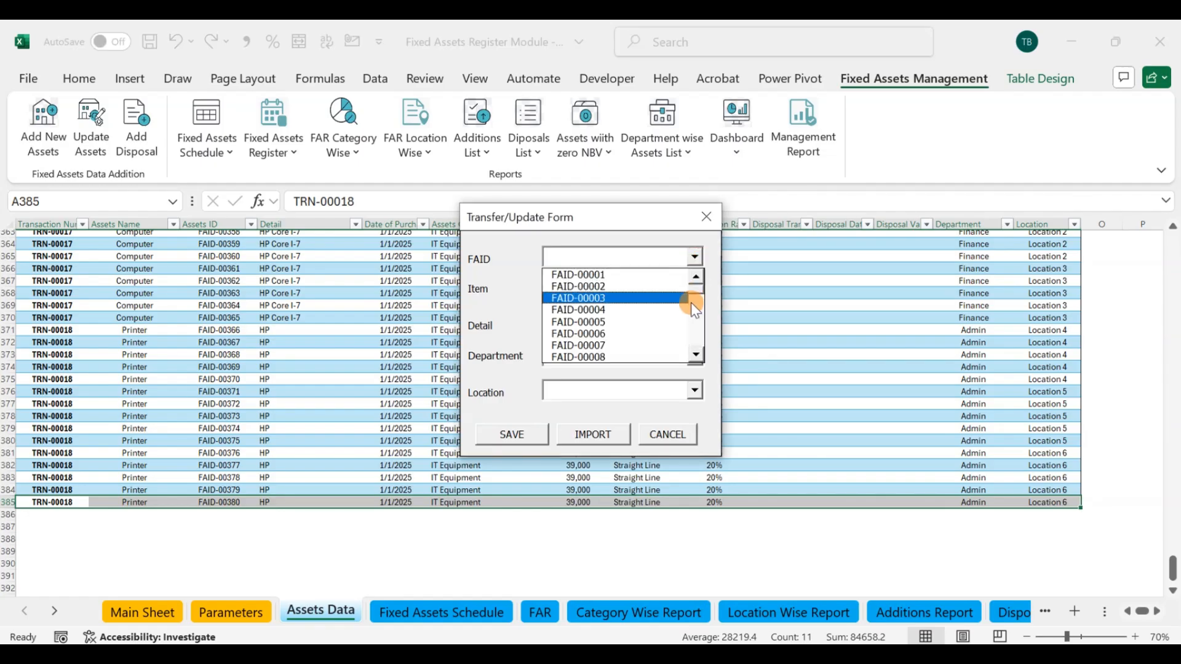
left_click_drag(695, 290, 698, 353)
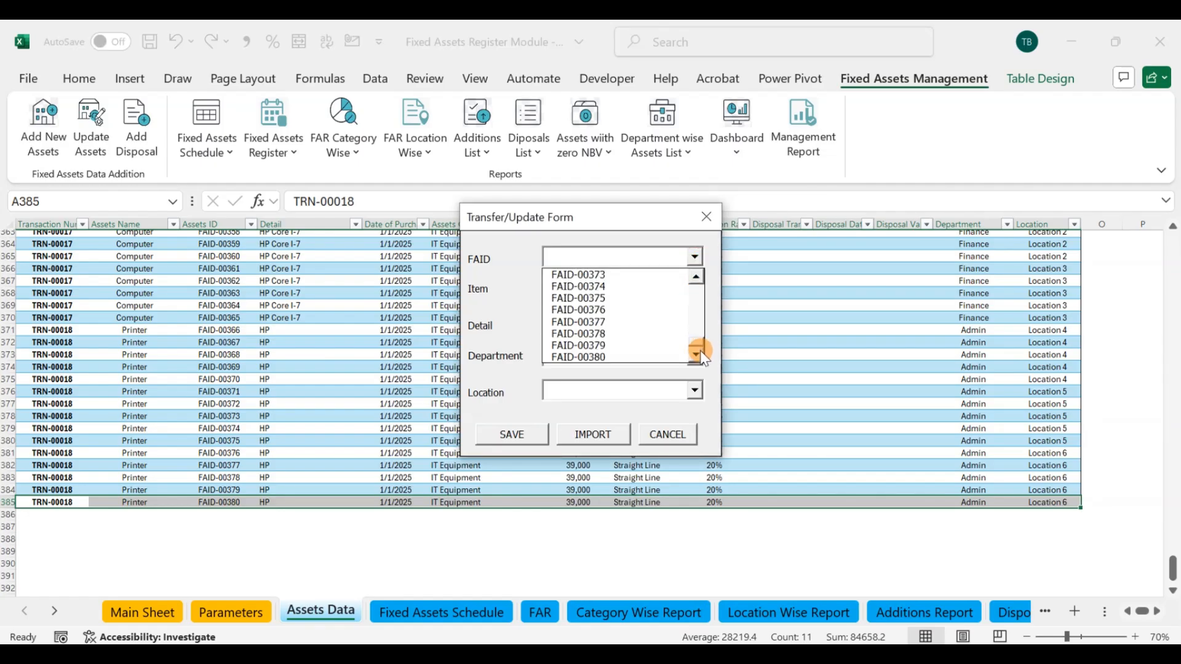
left_click(633, 357)
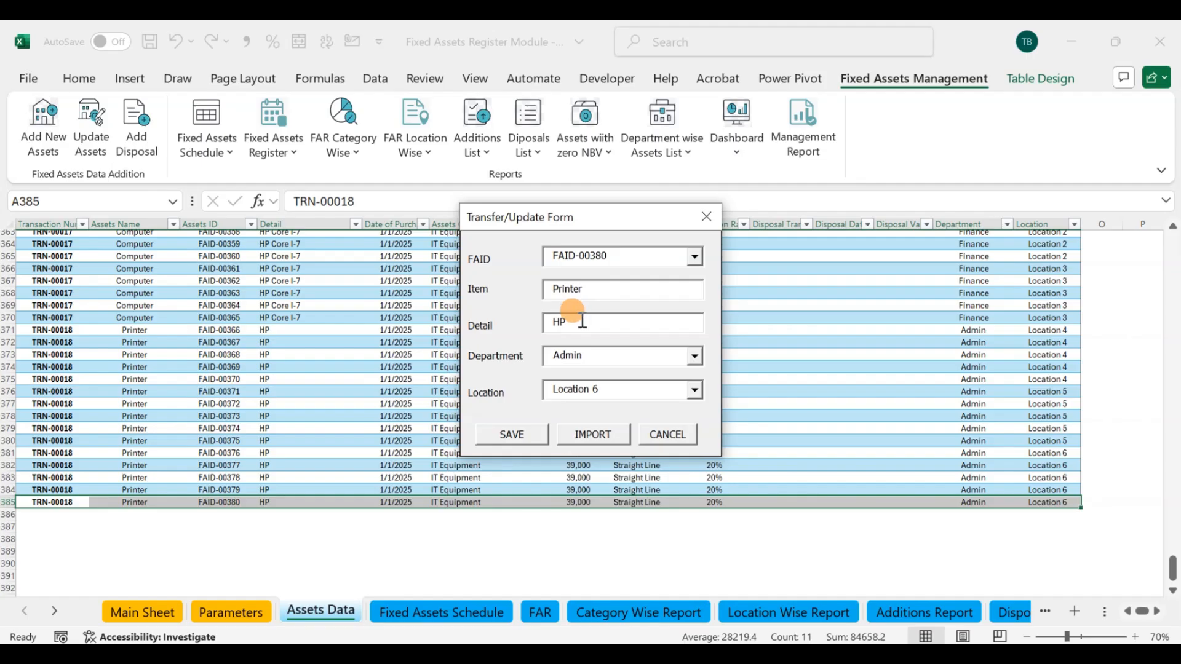
Step: Update the printer's department to Finance, location to Location 7 and detail to HP New version, save, and close the form
left_click(694, 363)
left_click(600, 386)
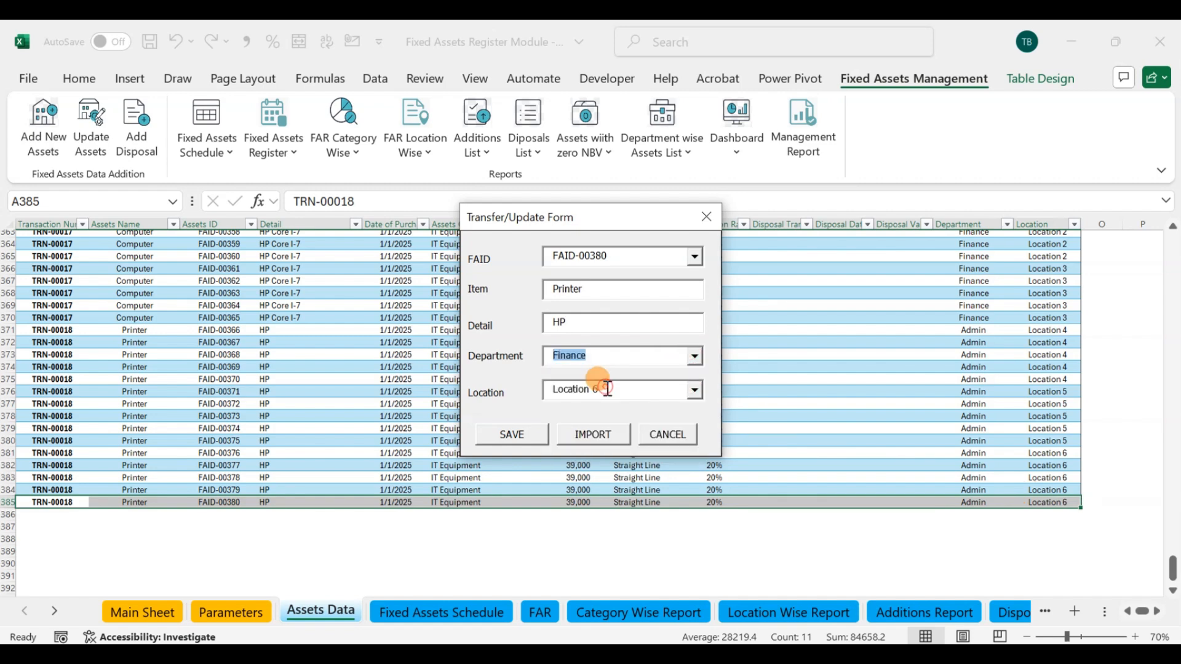
left_click(694, 392)
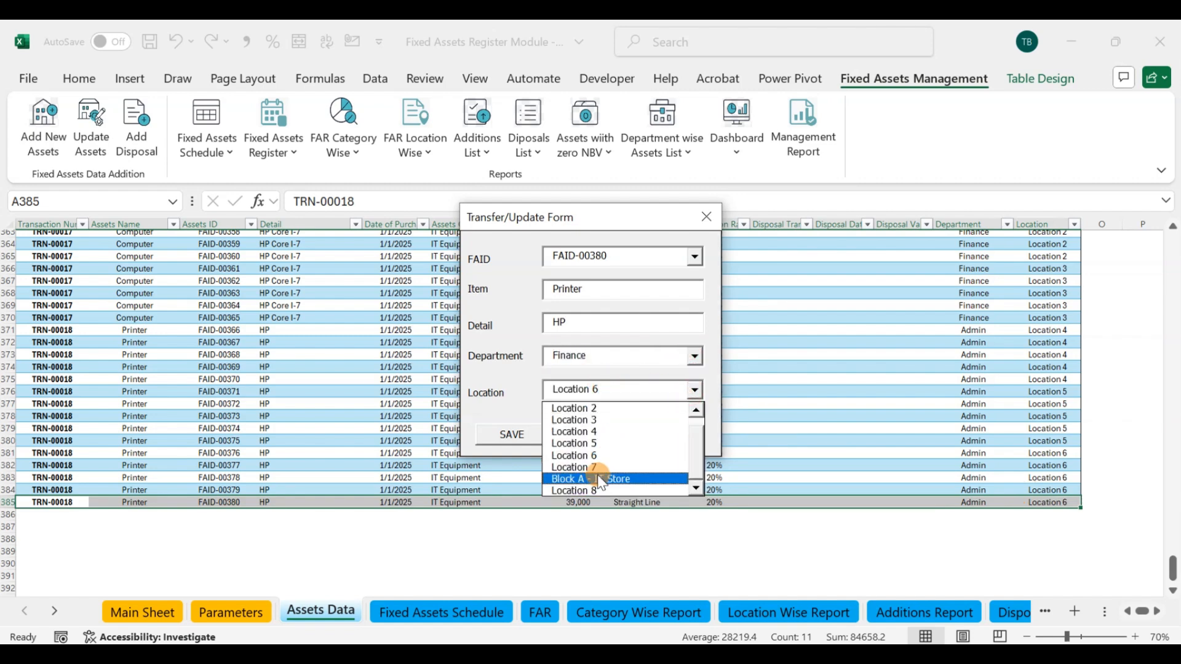
left_click(583, 468)
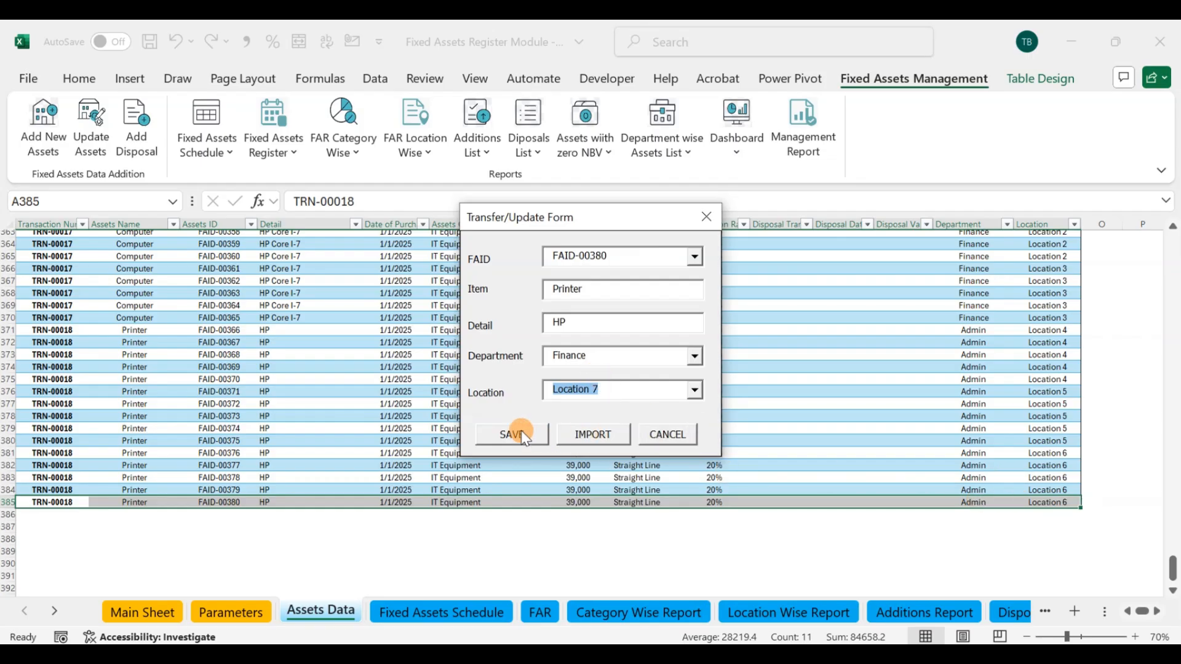
left_click(584, 323)
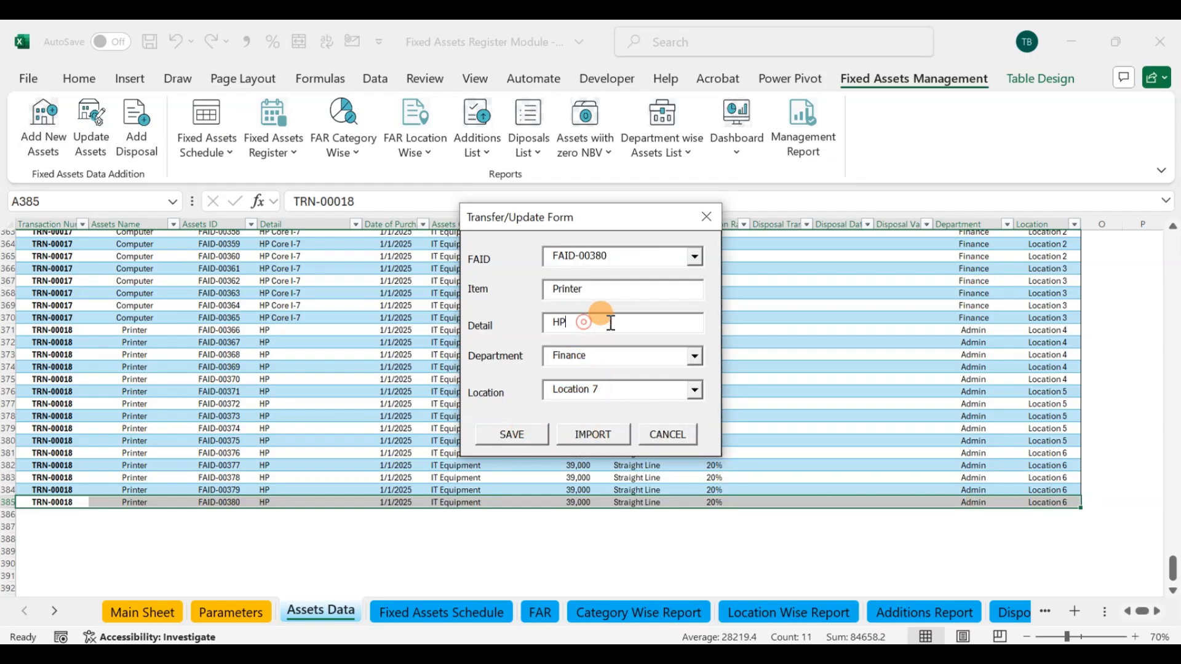
left_click(504, 434)
left_click(642, 412)
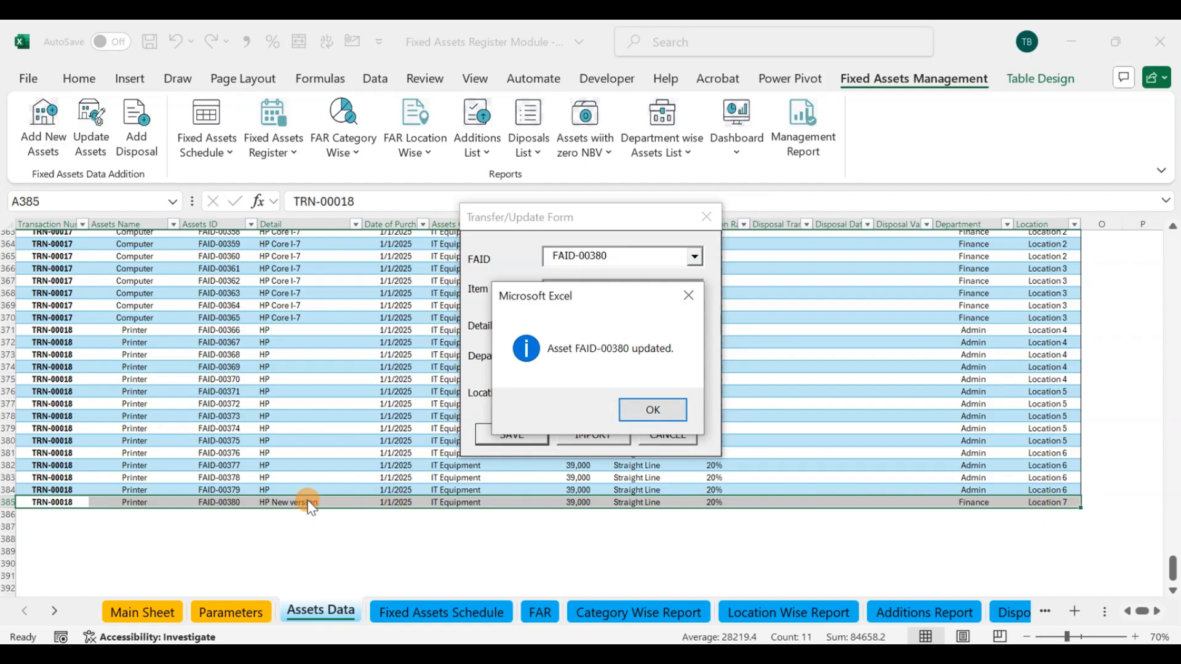
left_click(664, 409)
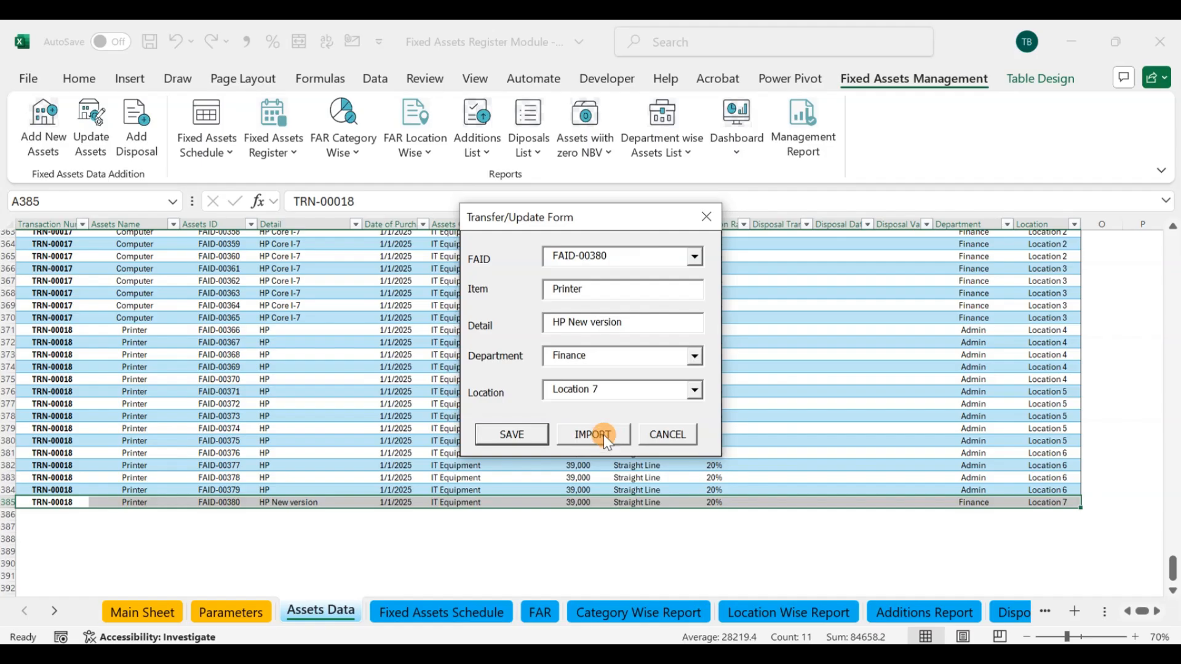
left_click(711, 220)
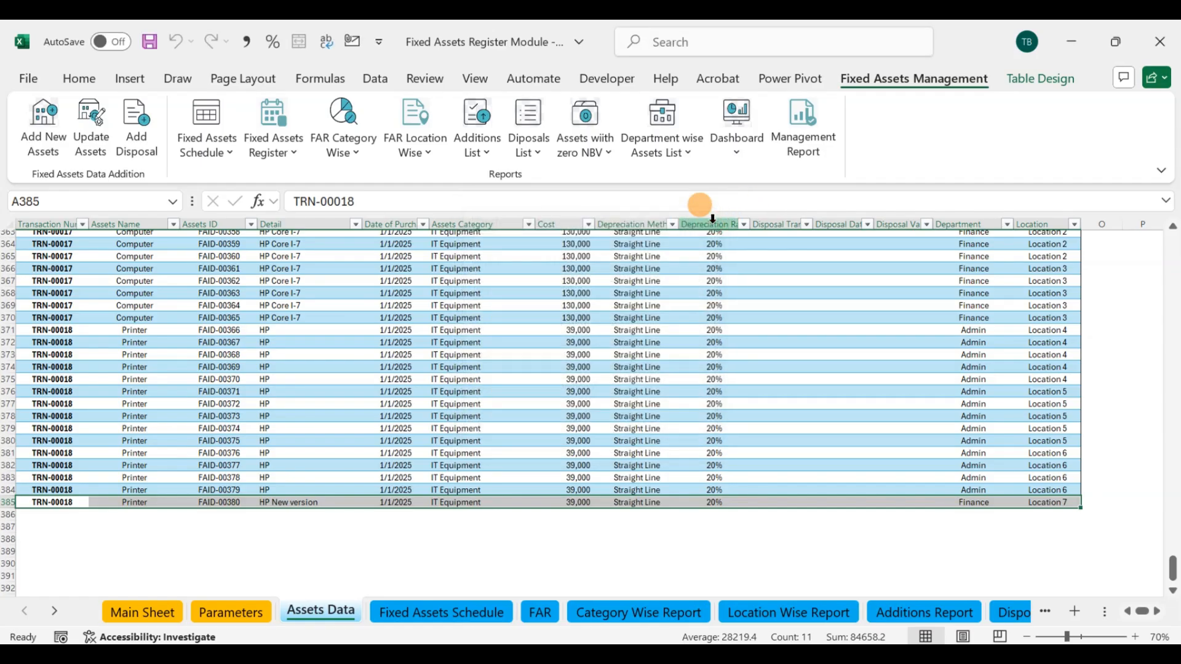
left_click(348, 368)
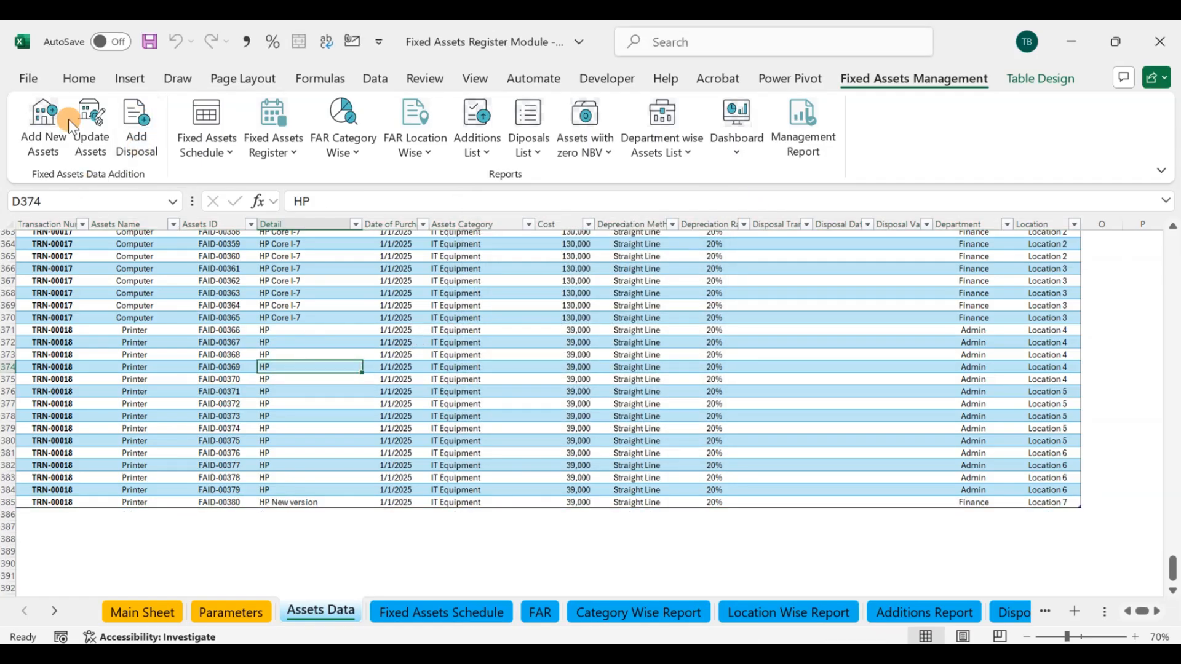
Step: Open the Add Disposals form and move it clear of the disposal columns in the Assets Data table
left_click(138, 123)
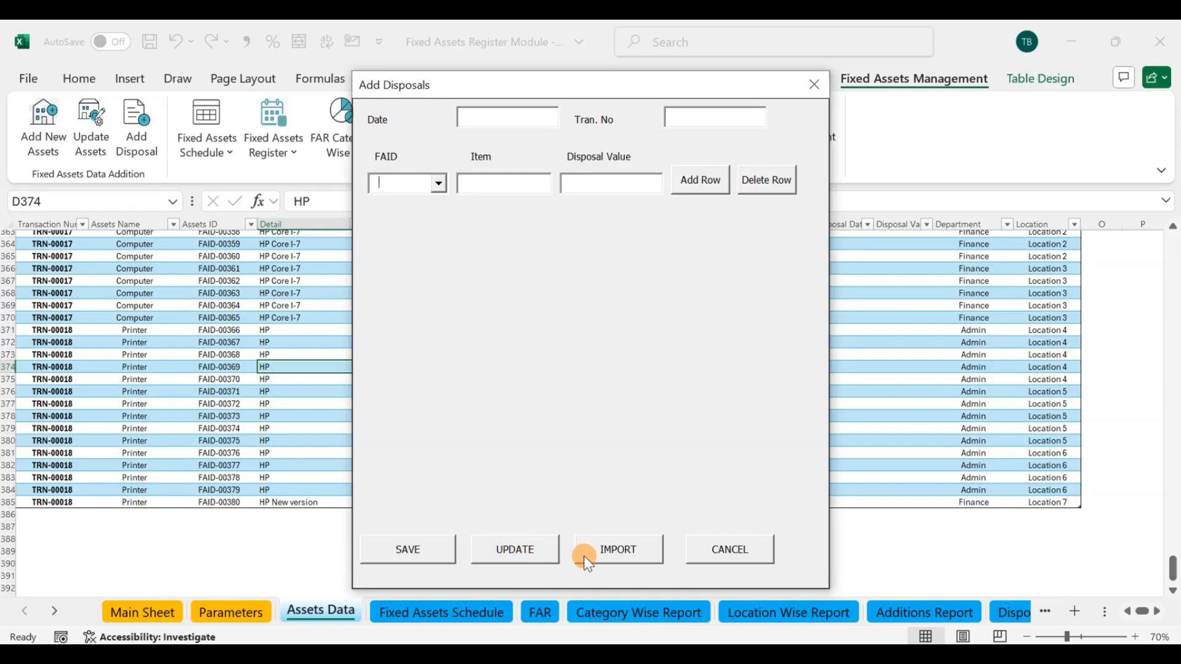
left_click_drag(717, 92, 569, 100)
left_click_drag(760, 259, 879, 427)
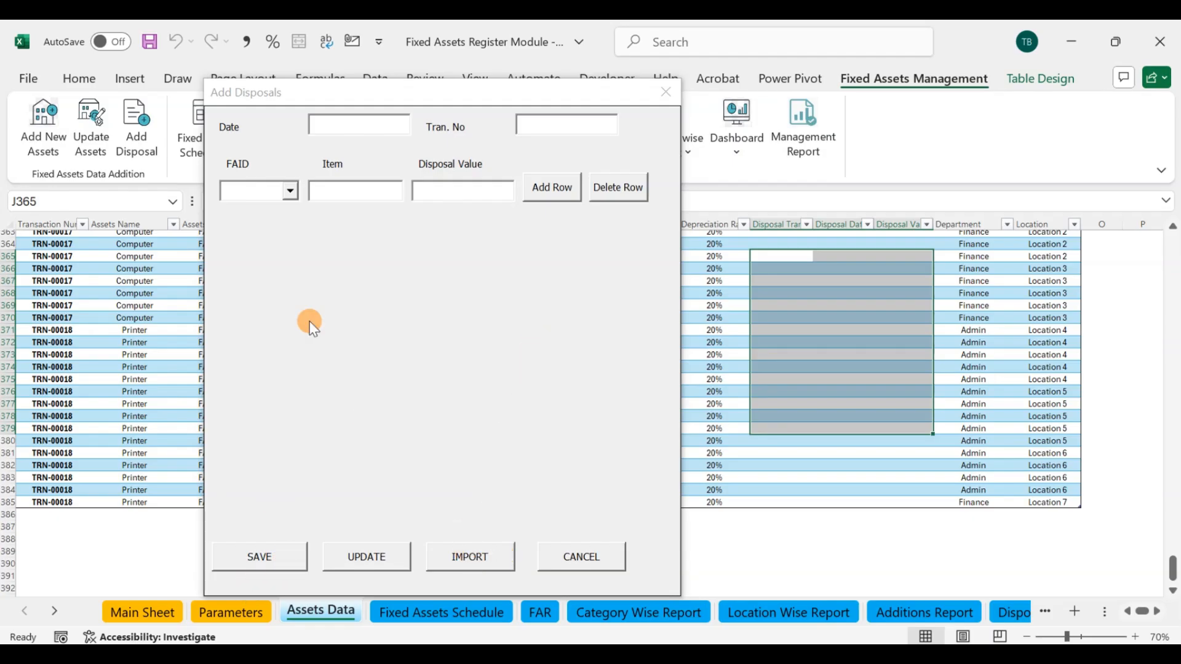
left_click(290, 190)
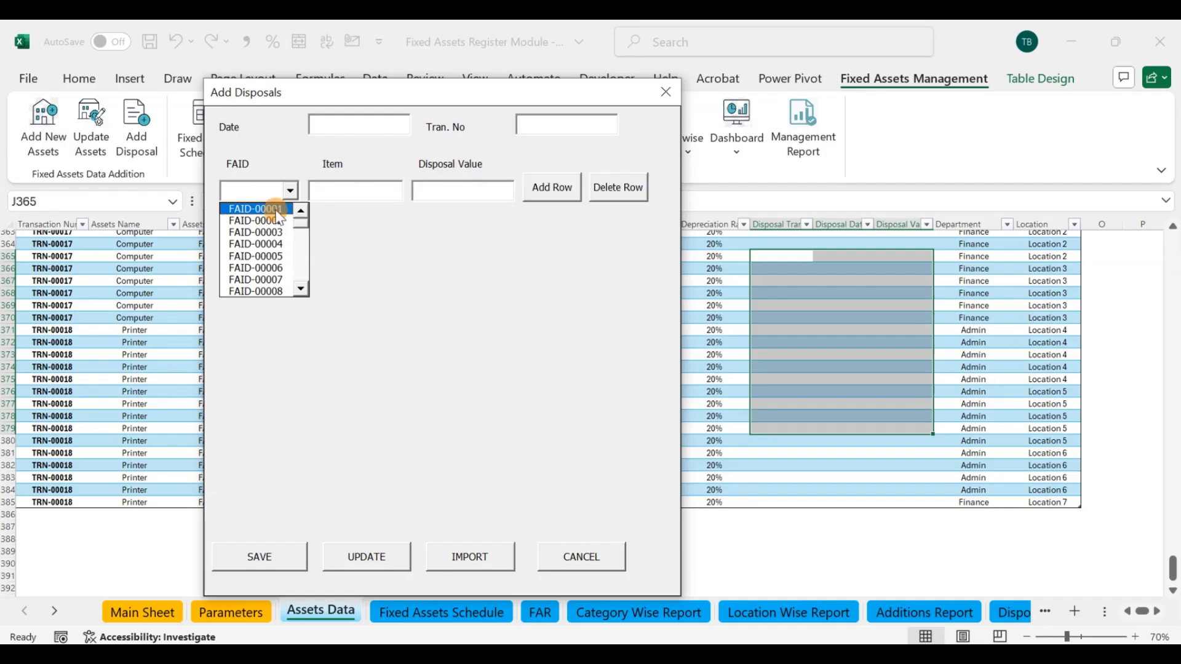
left_click(382, 226)
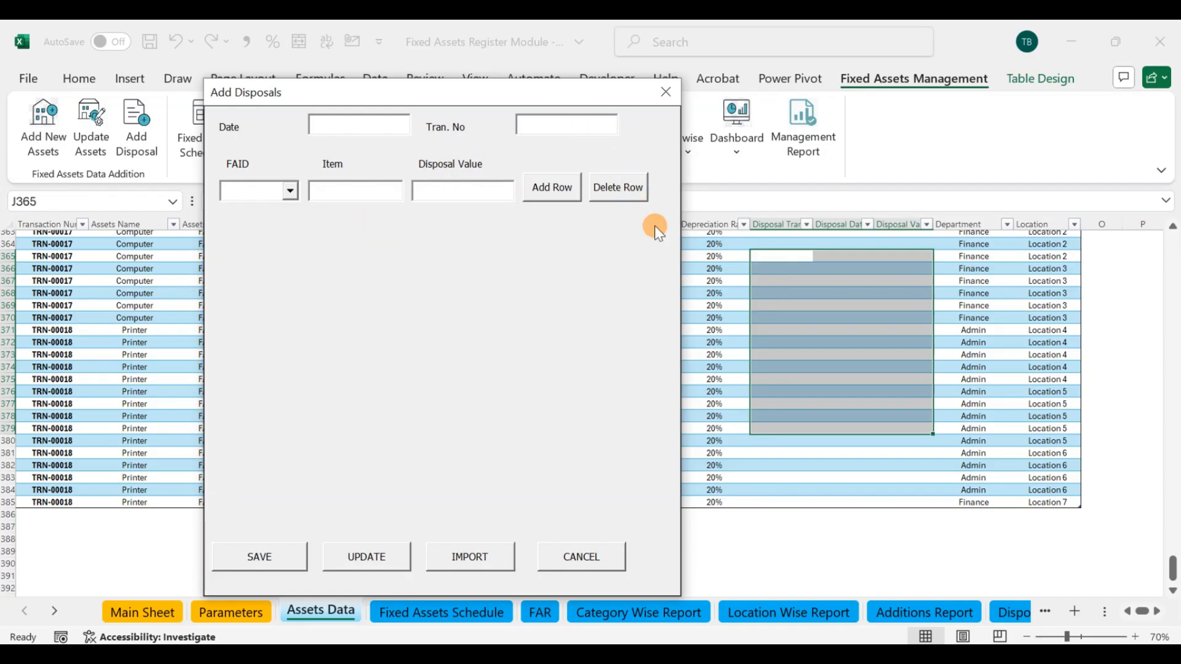
Step: Choose FAID-00001, the chair in the first row of the Assets Data table, as the asset to dispose of
left_click(793, 356)
scroll(808, 368, "up", 6)
scroll(810, 369, "up", 20)
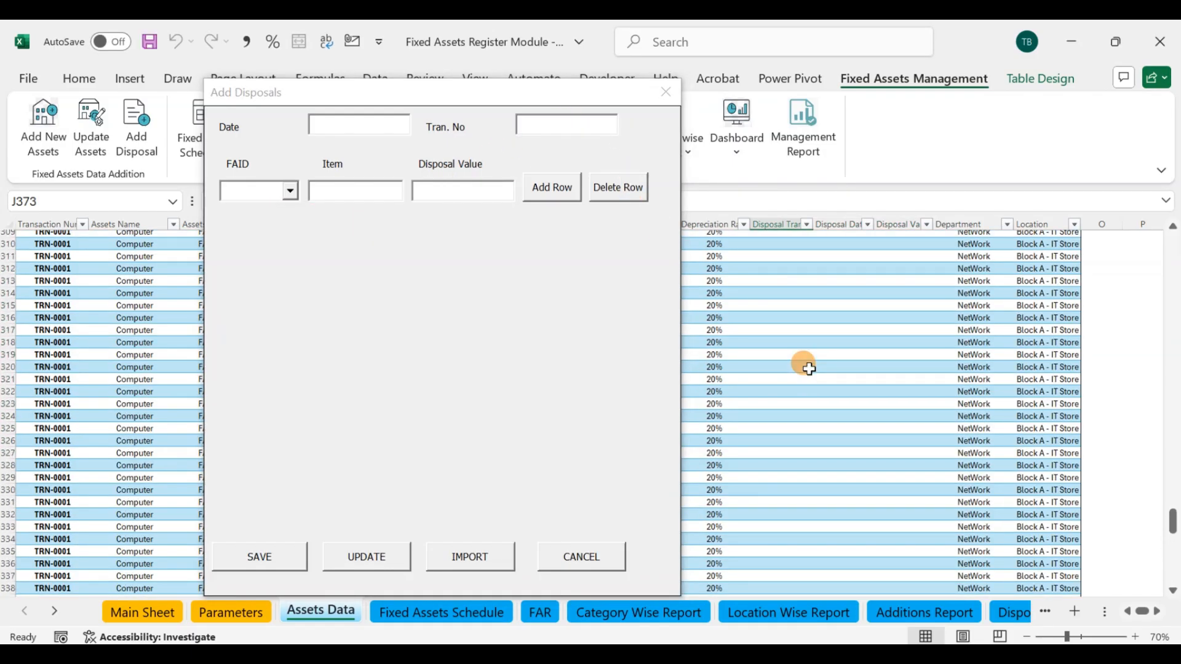
scroll(809, 369, "up", 20)
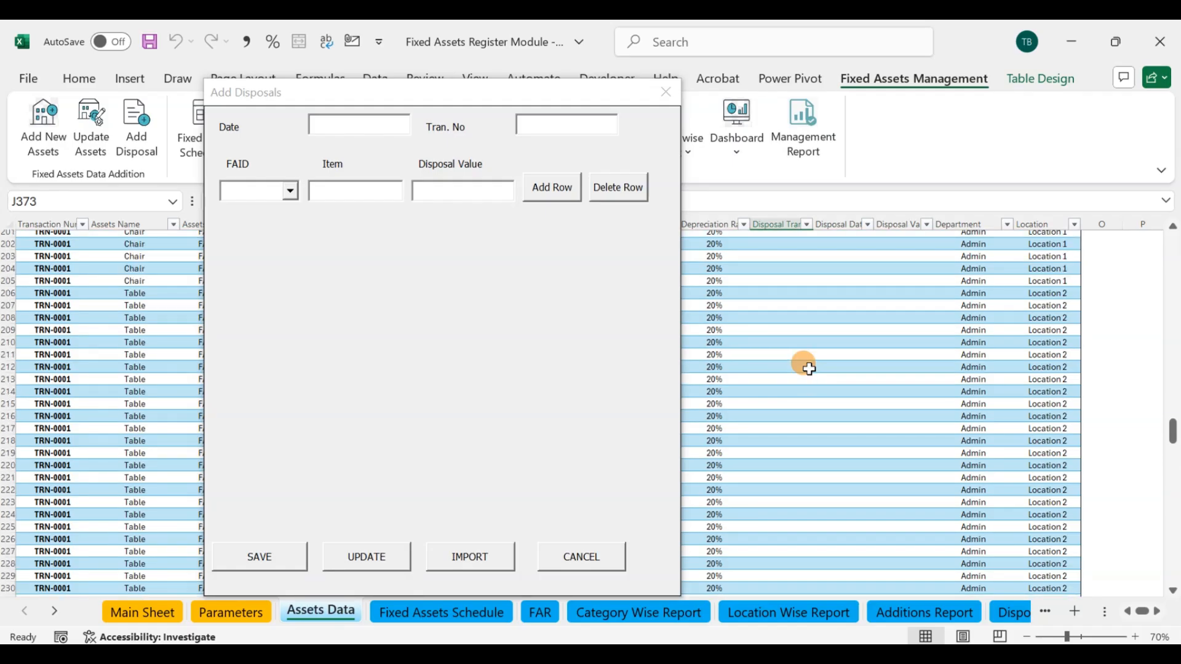
scroll(809, 369, "up", 20)
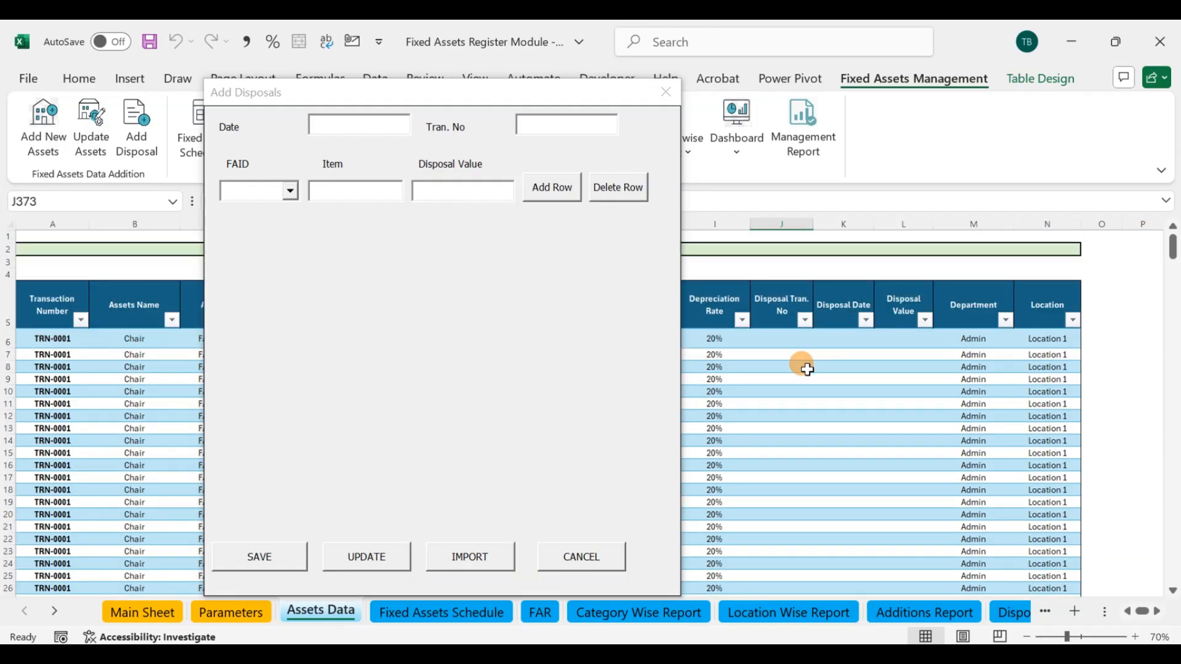
left_click(781, 339)
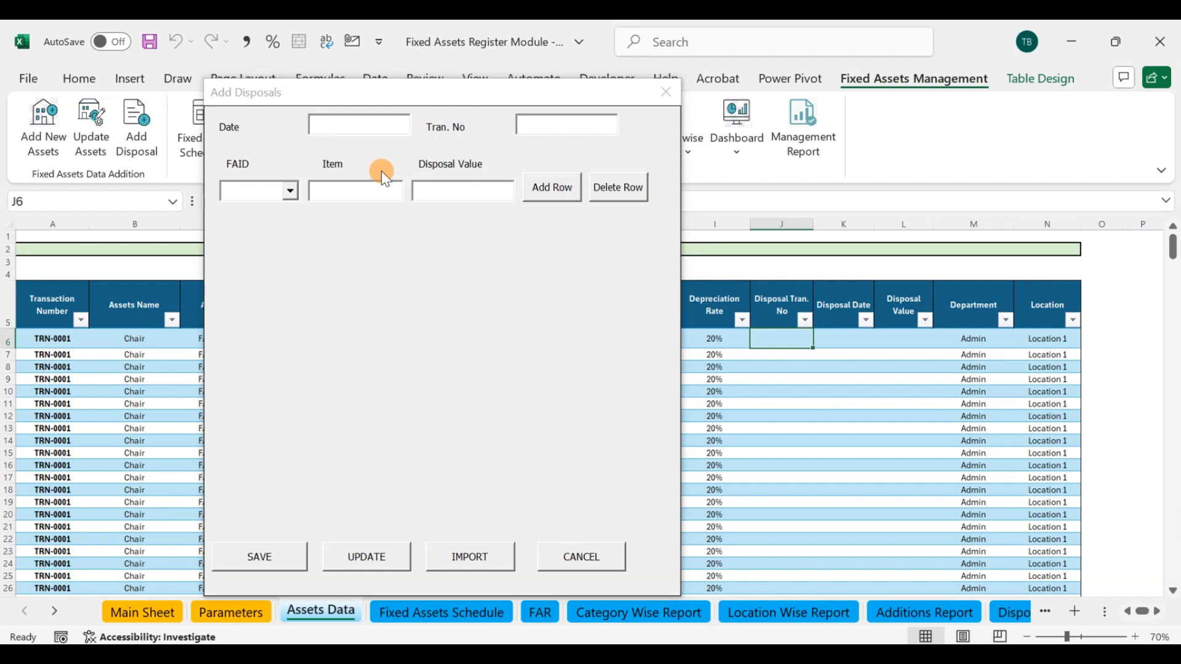
left_click(298, 192)
left_click(272, 207)
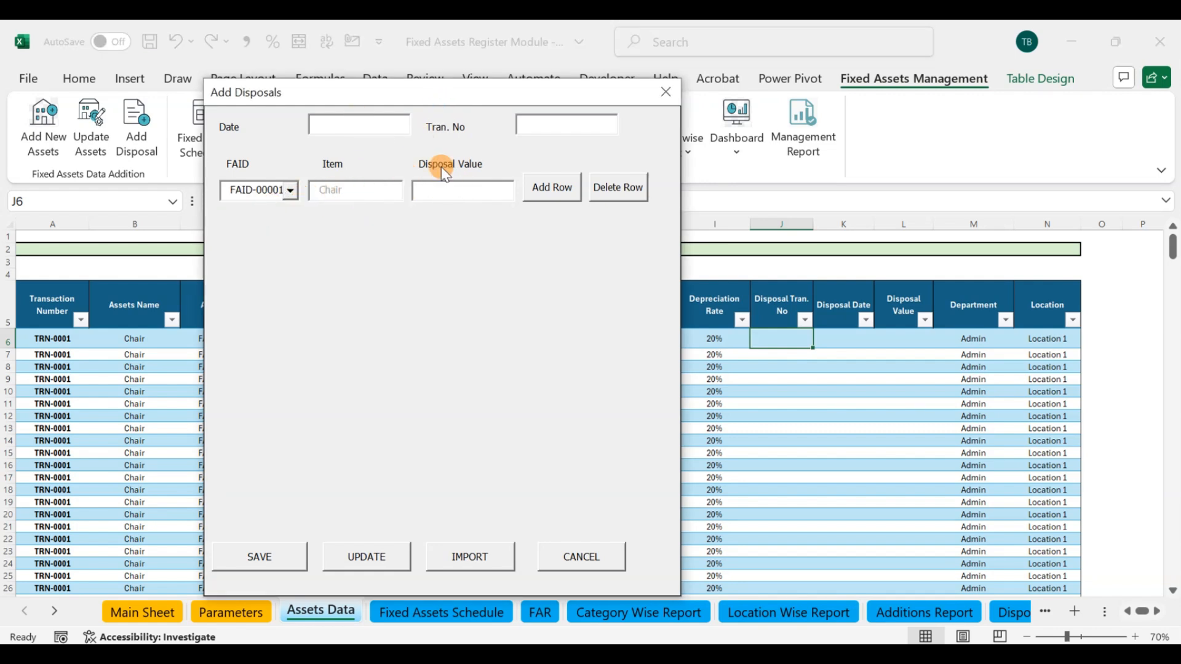
left_click(780, 334)
left_click_drag(779, 334, 893, 337)
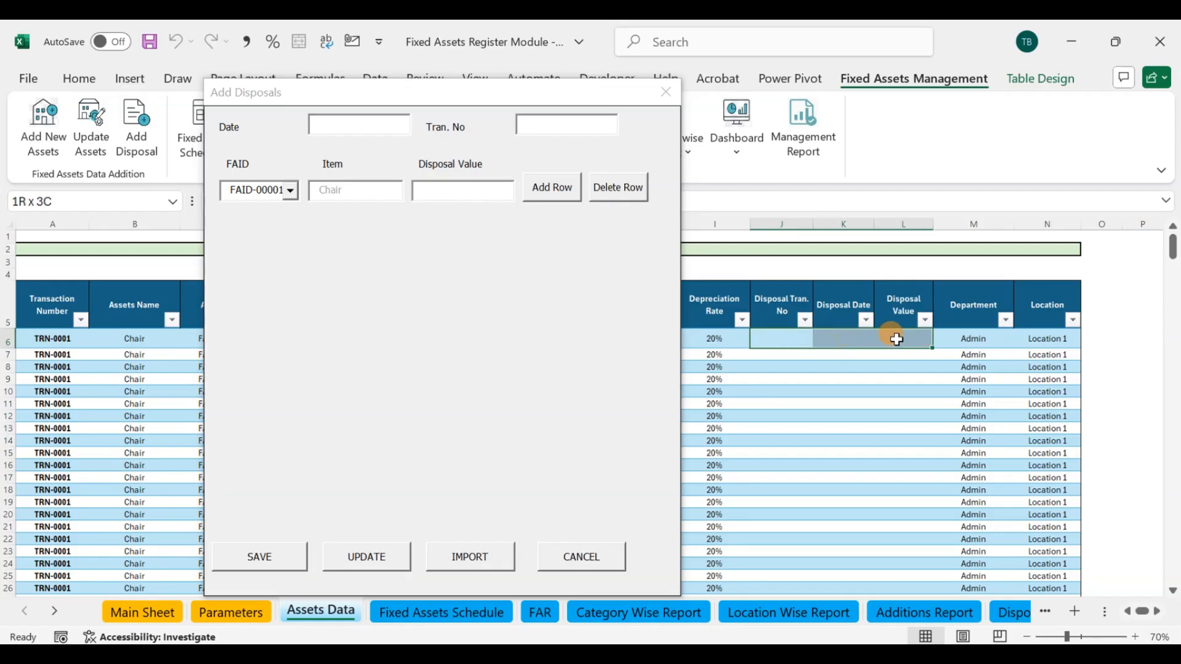
Step: Enter disposal date 11/15/2025, disposal value 18000 and transaction number TRN-0019 for the chair, and save the disposal
left_click(352, 126)
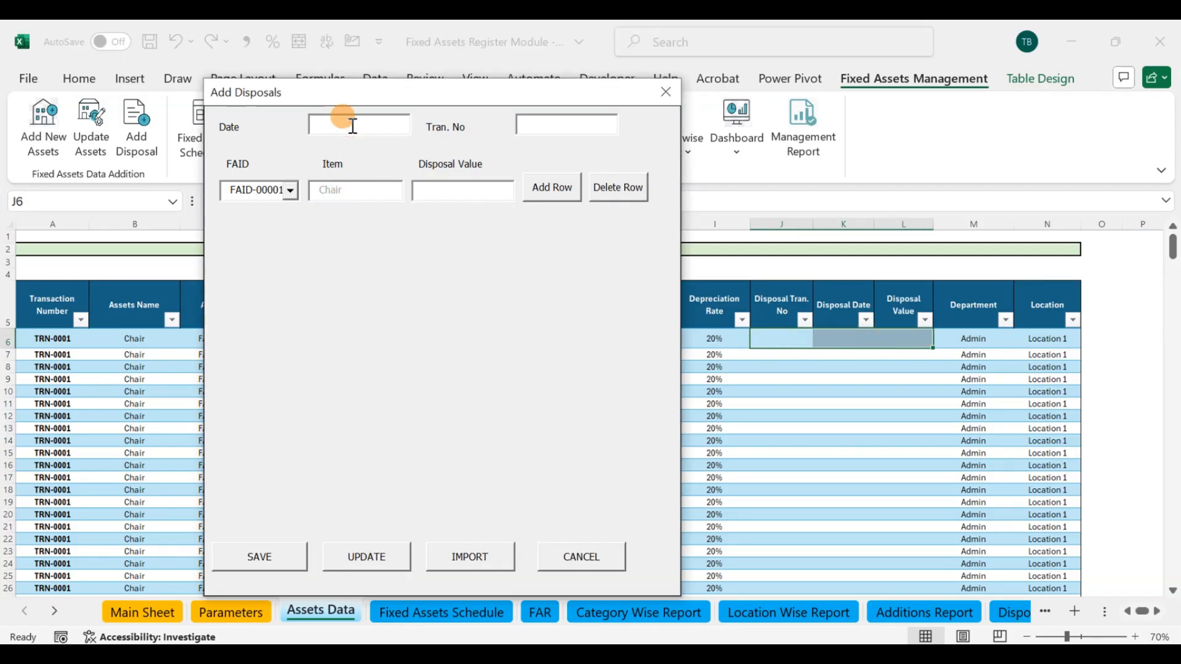
type("11/15/2025")
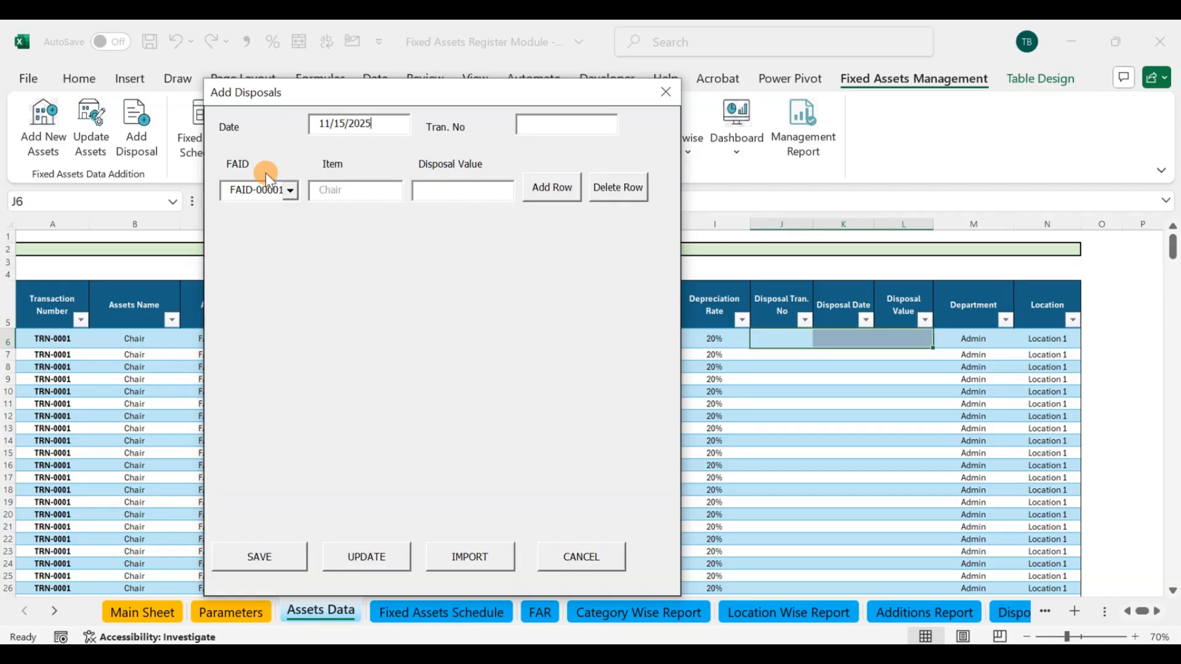
left_click(445, 191)
left_click_drag(496, 88, 520, 195)
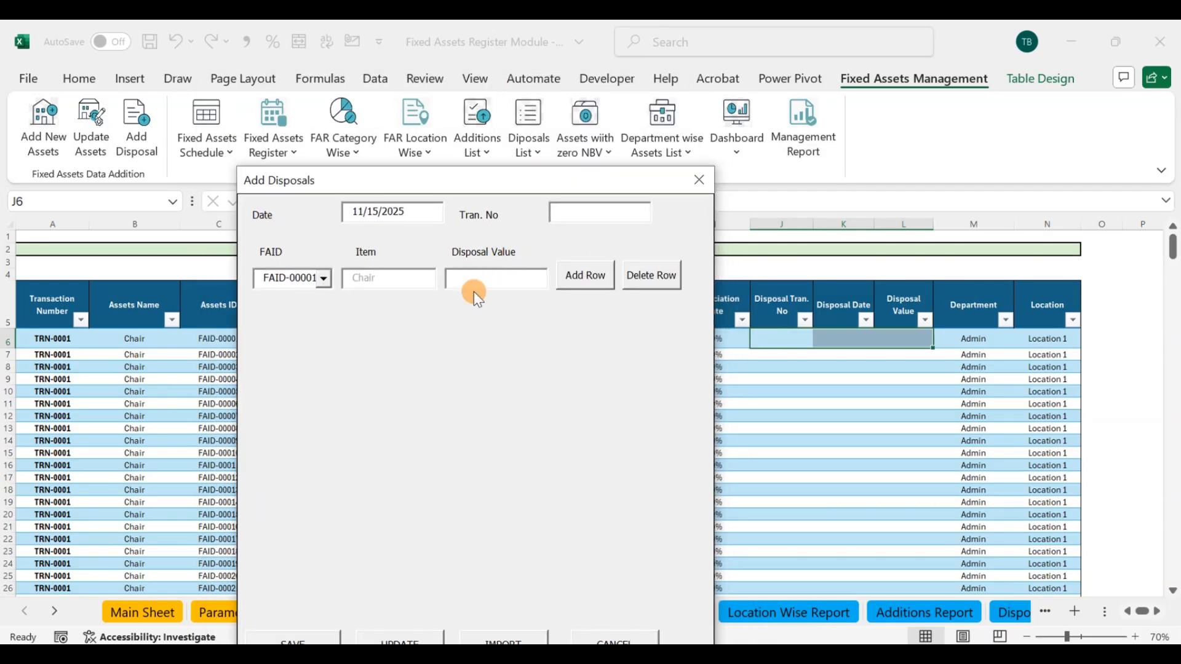
type("18000")
left_click_drag(520, 180, 518, 120)
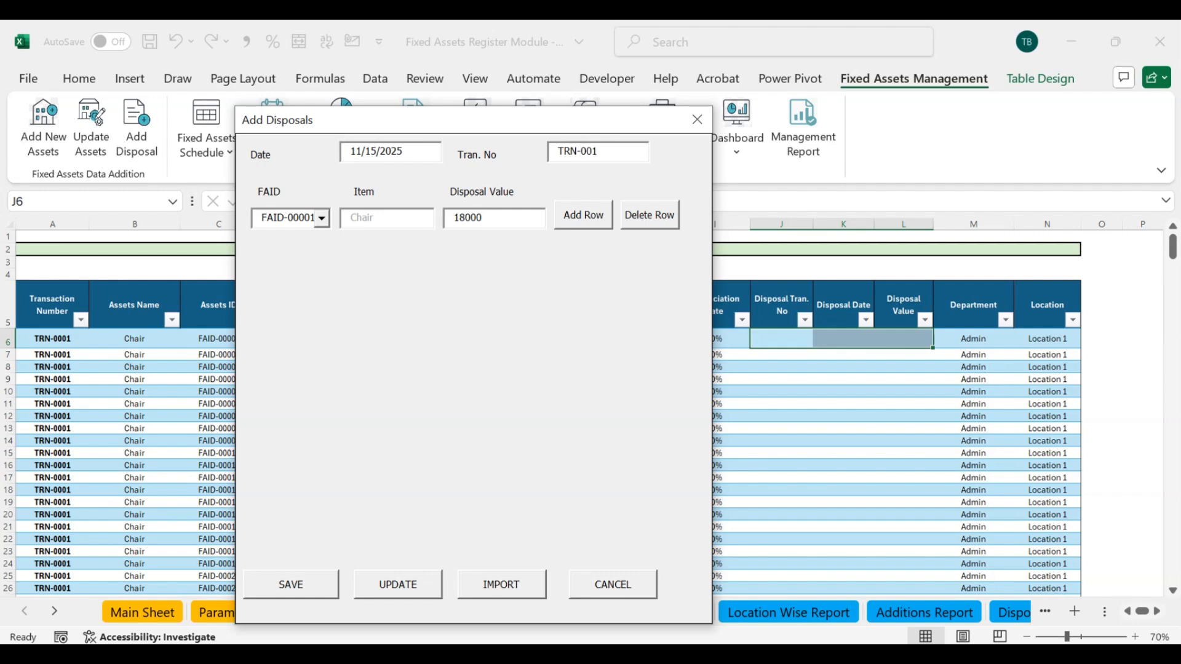
left_click_drag(475, 127, 471, 68)
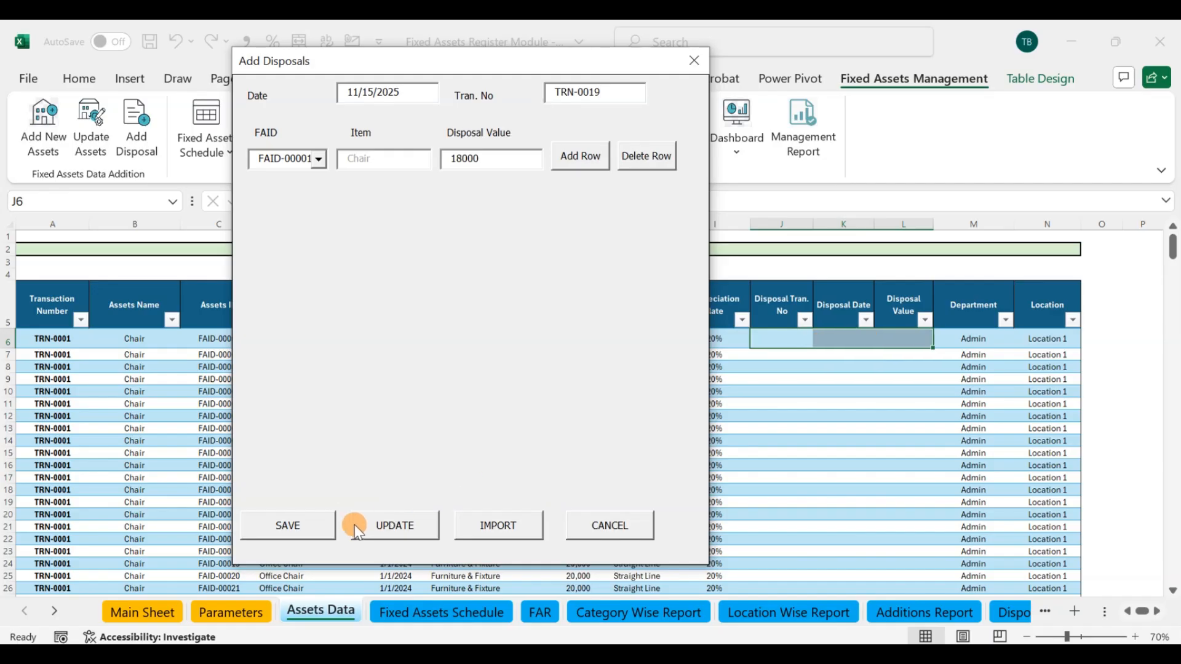
left_click(298, 529)
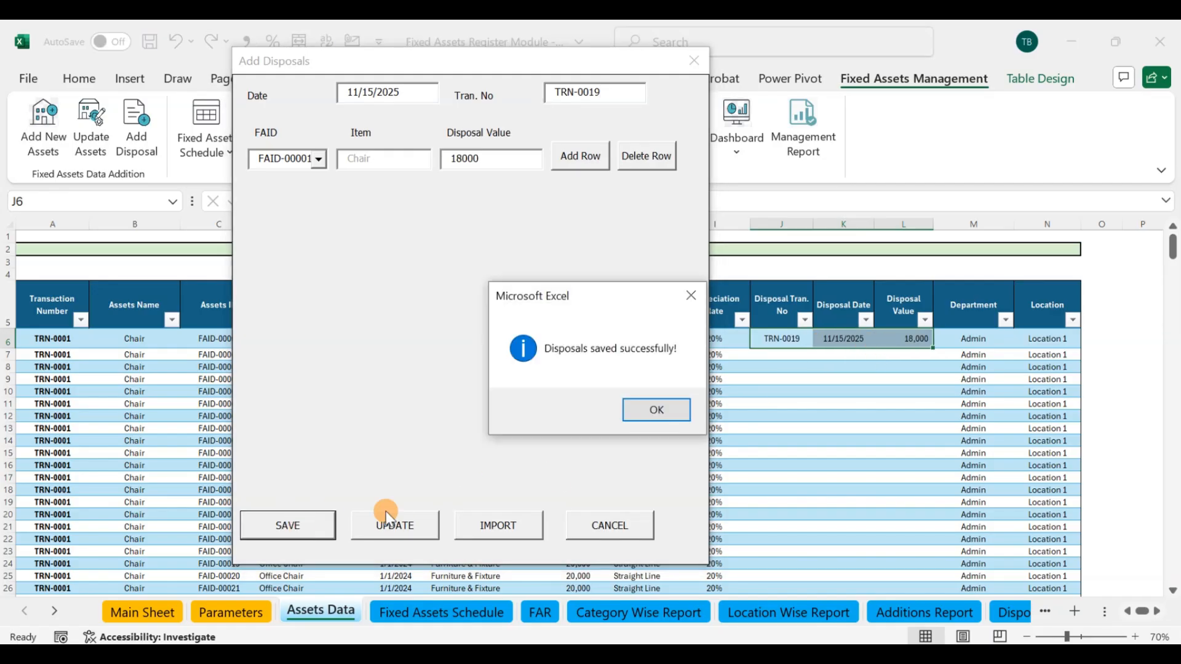
left_click(653, 409)
Step: Examine the disposal details, purchase date, cost and depreciation rate of FAID-00001 in the Assets Data table
left_click(763, 339)
left_click_drag(813, 342, 904, 338)
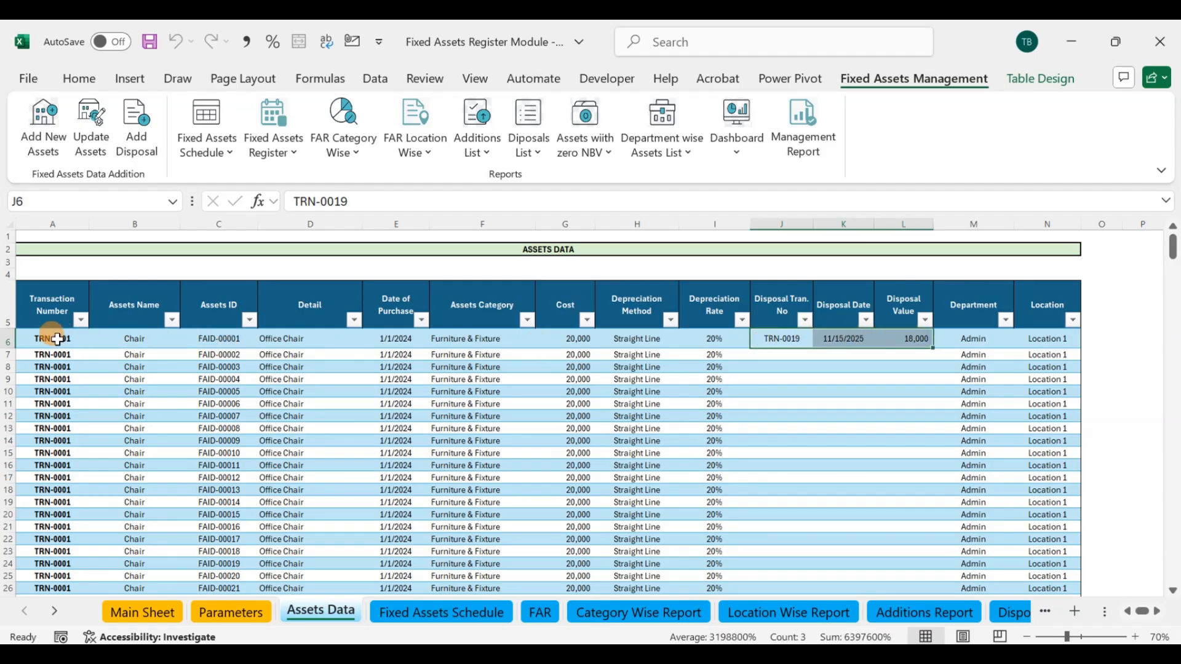
left_click(395, 340)
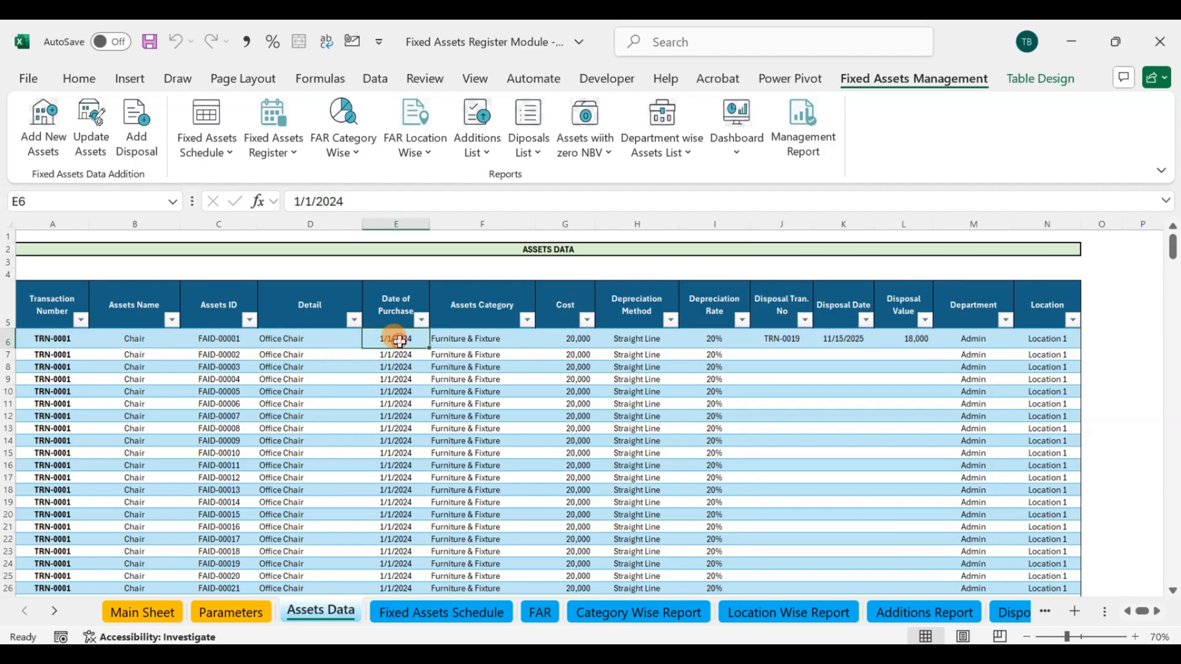
left_click(580, 338)
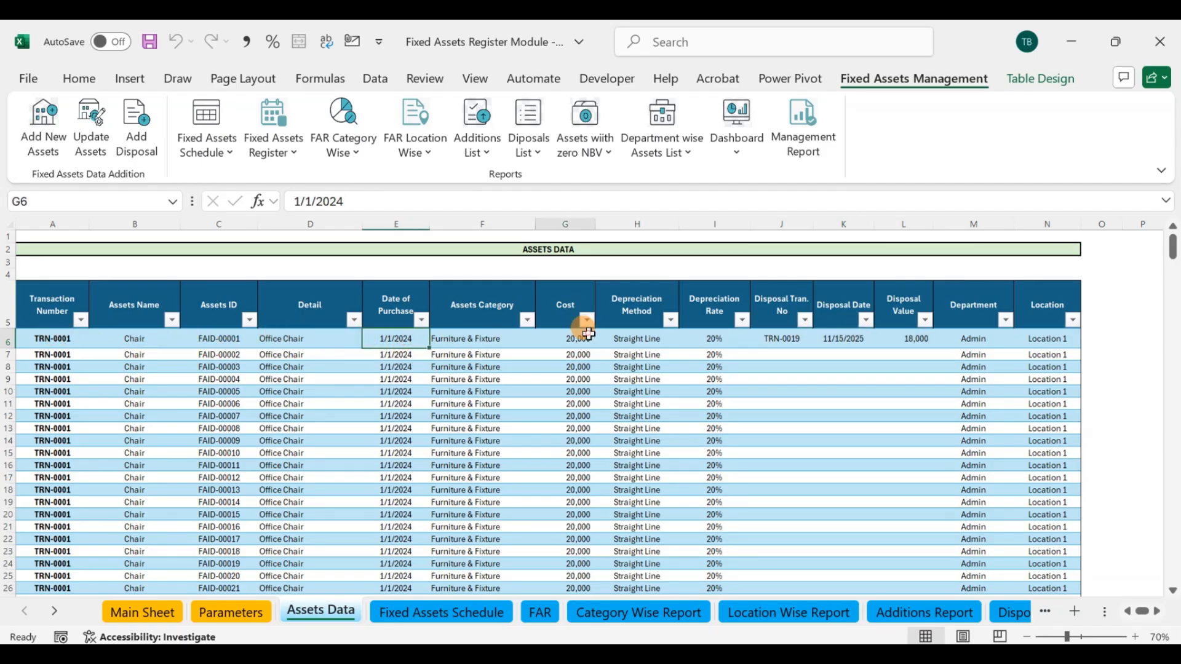
left_click(702, 337)
left_click(782, 353)
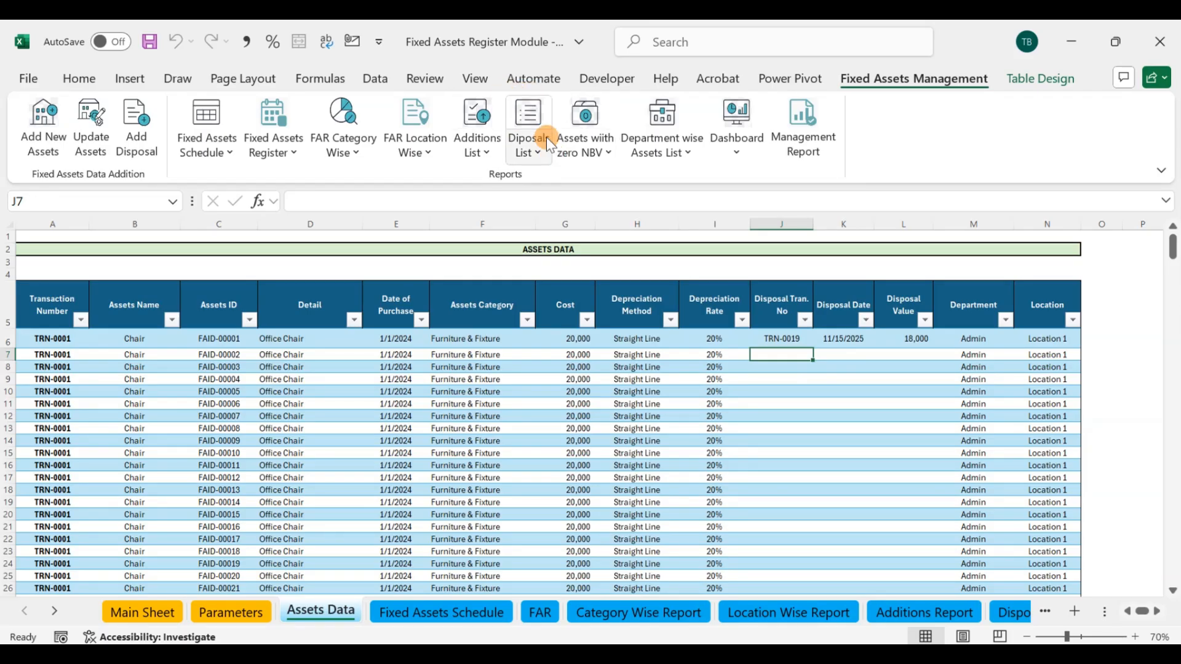
left_click(342, 357)
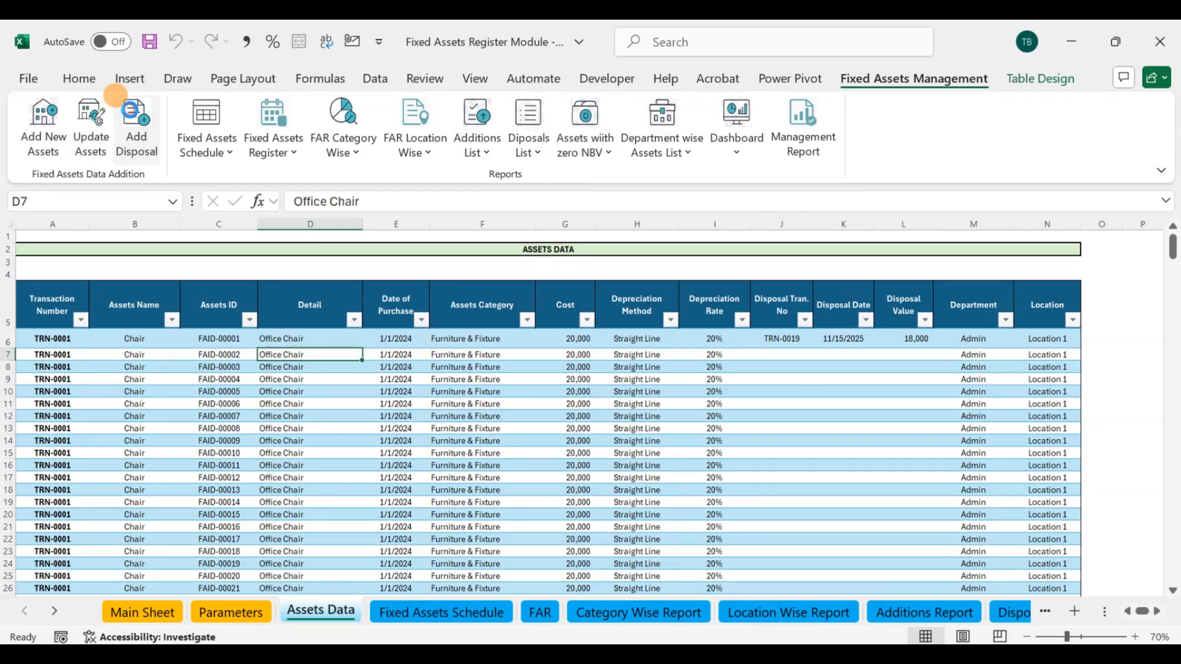
Step: Reopen the Add Disposals form in update mode and load the recorded disposal of FAID-00001
left_click(130, 117)
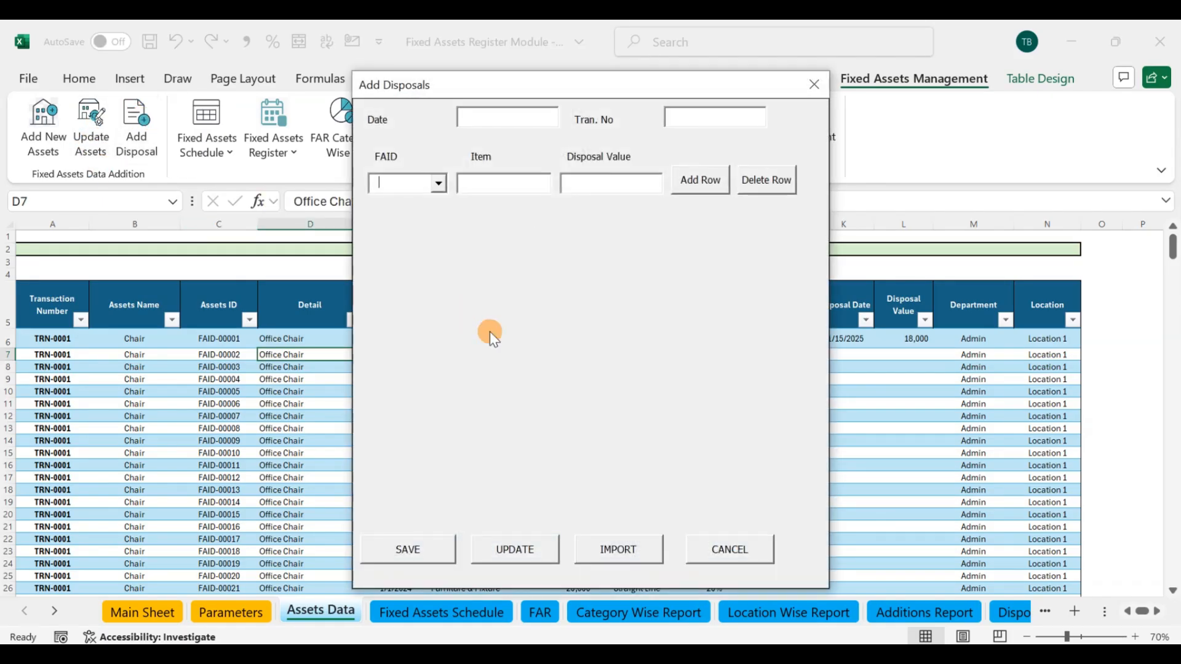
left_click(518, 551)
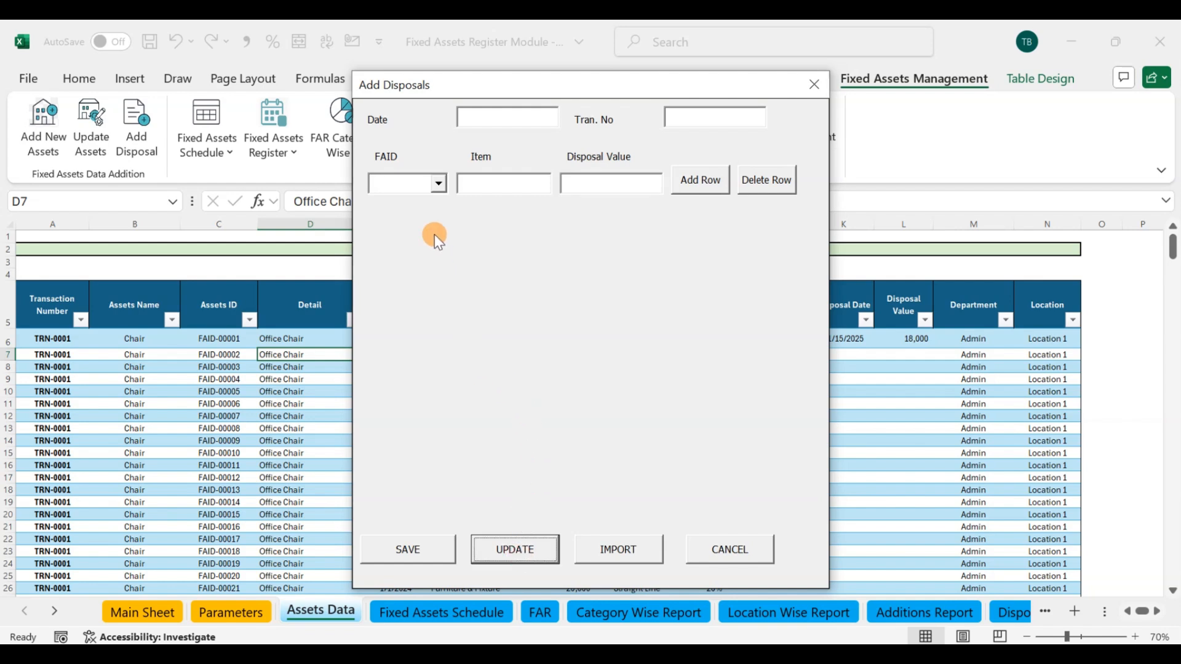
left_click(439, 184)
left_click(413, 201)
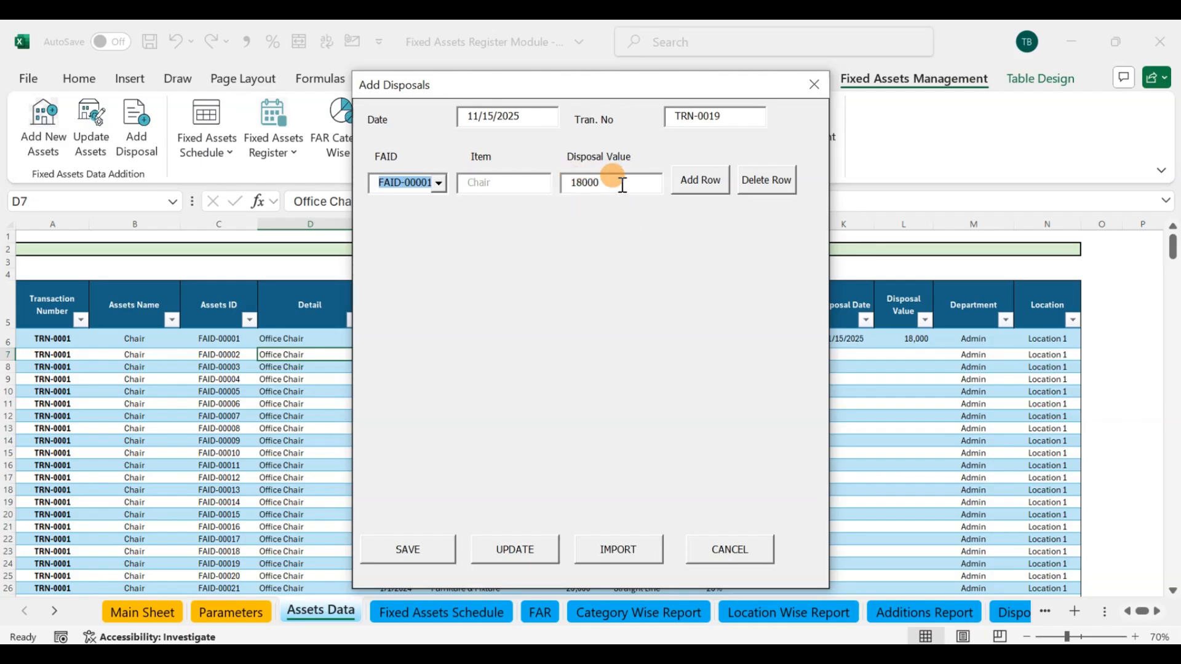
Step: Change the chair's disposal value to 21000 and its disposal transaction number to TRN-0021, and save the disposal
left_click_drag(610, 182, 564, 185)
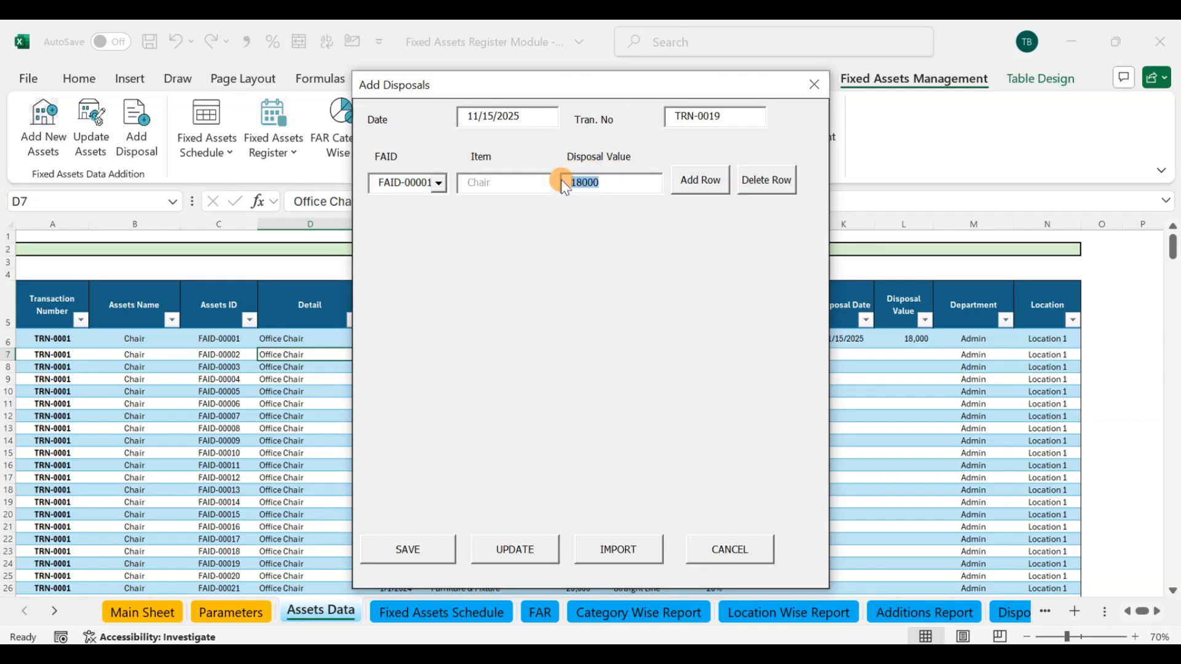
type("210")
left_click_drag(727, 116, 715, 115)
left_click_drag(691, 95, 481, 71)
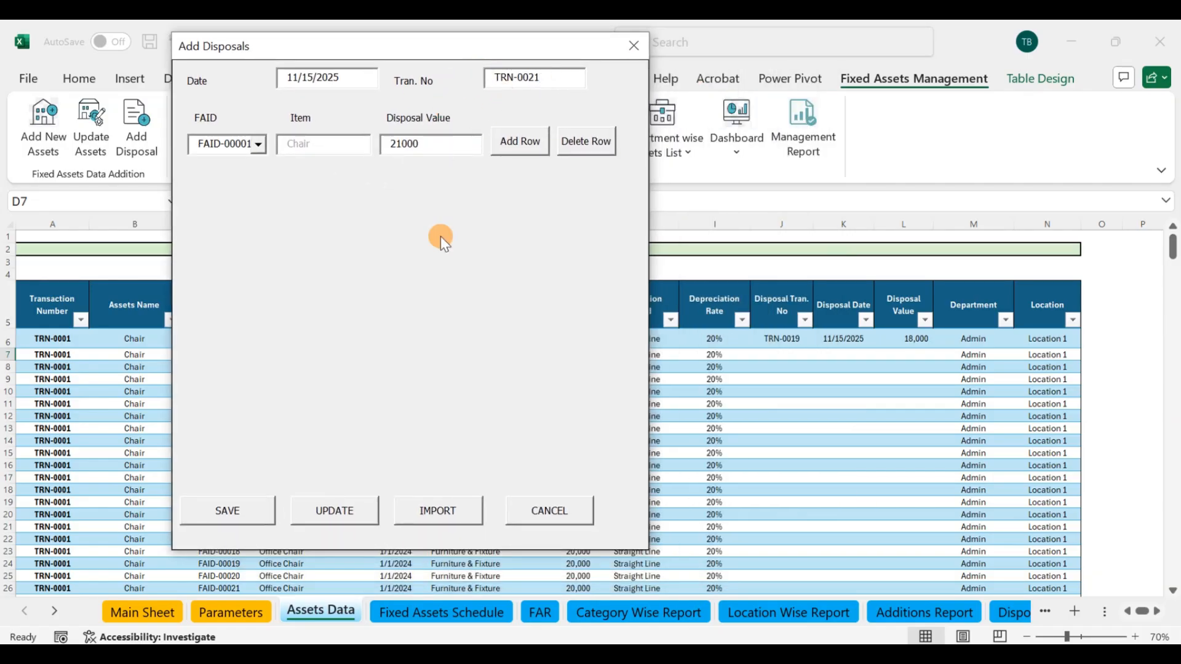
left_click(254, 508)
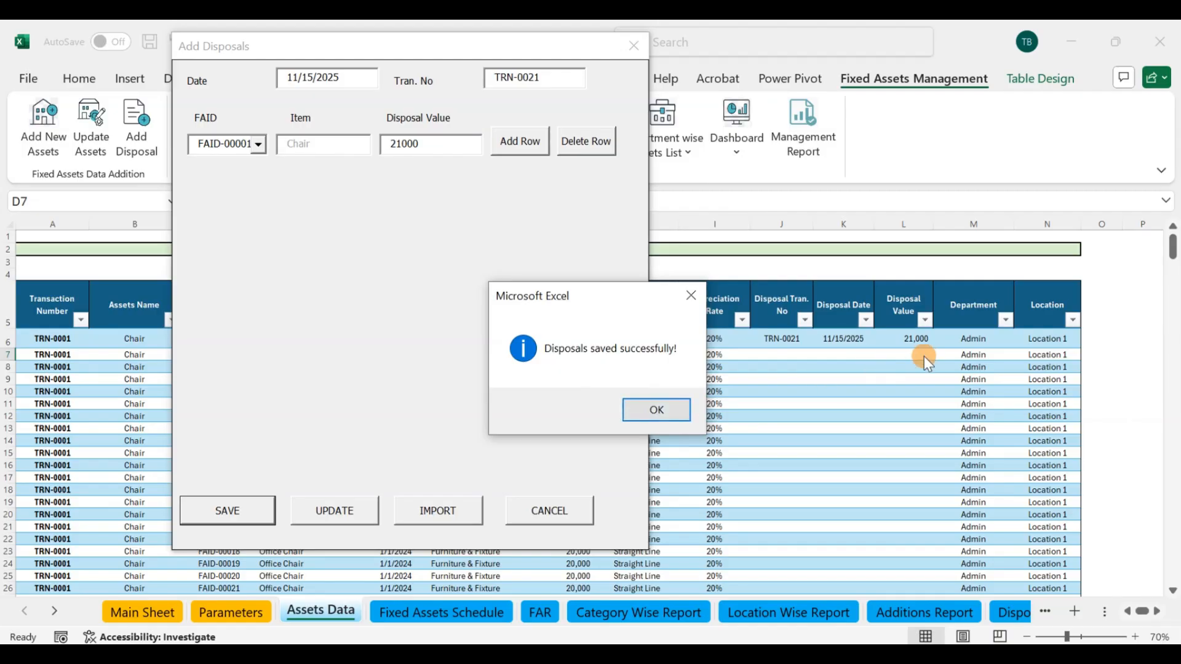
left_click(669, 404)
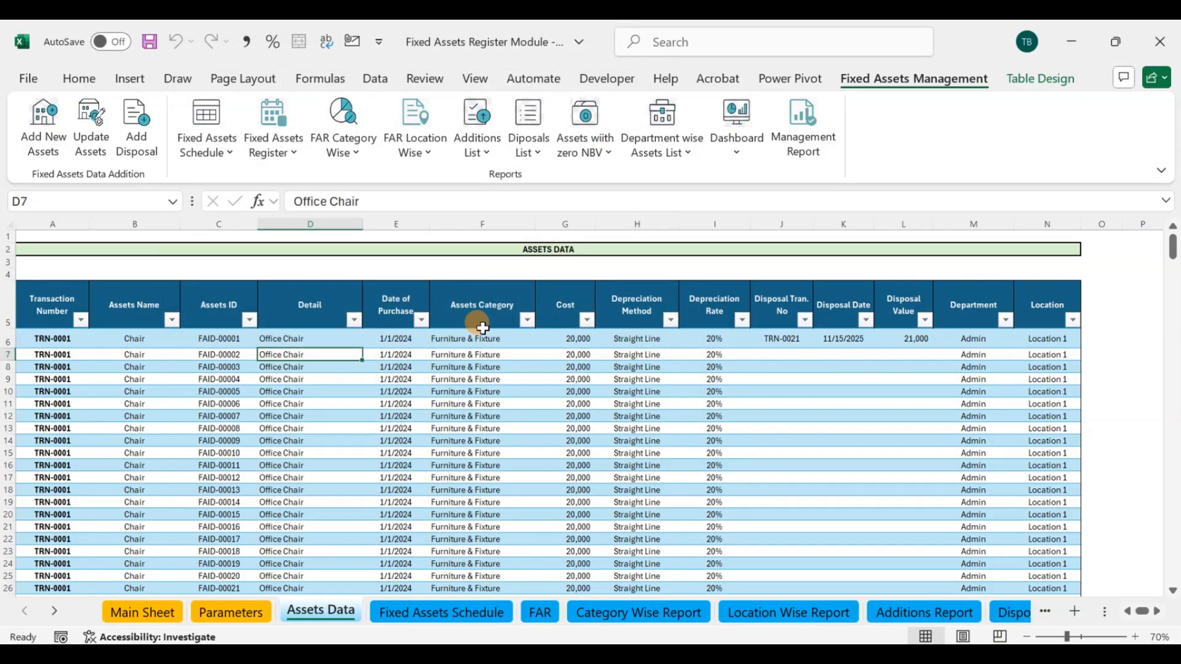
left_click(127, 129)
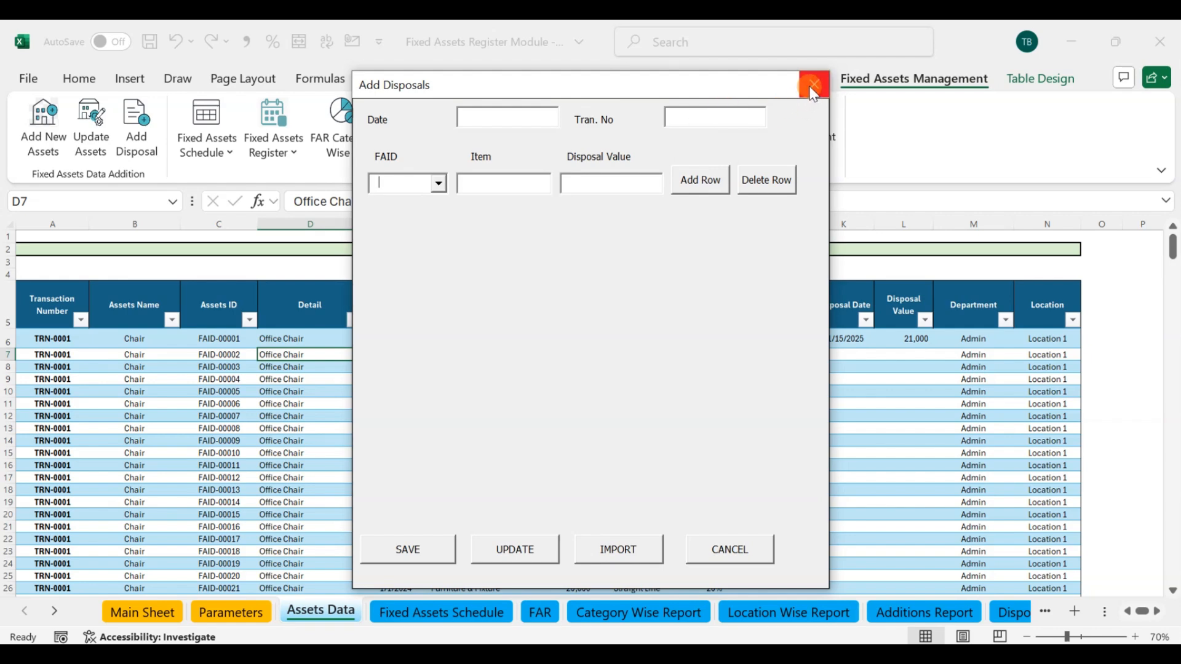
left_click(813, 91)
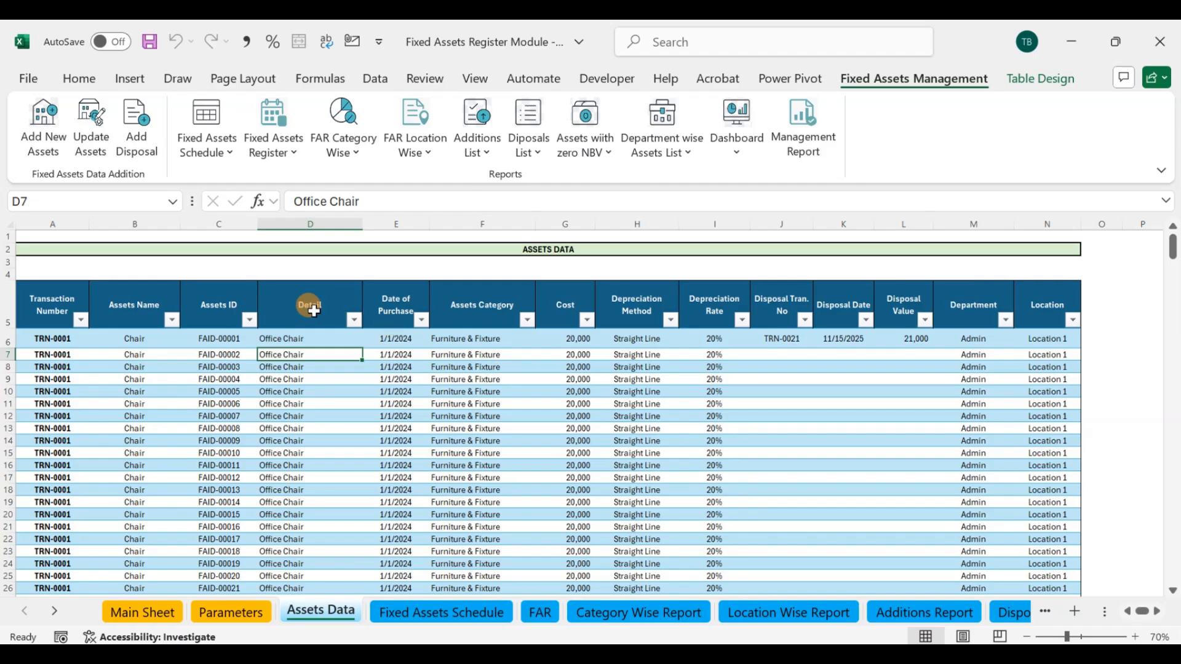
Step: Run the Fixed Assets Schedule report for reporting date 12/31/2025 with Yearly frequency, and close the report form
left_click(203, 117)
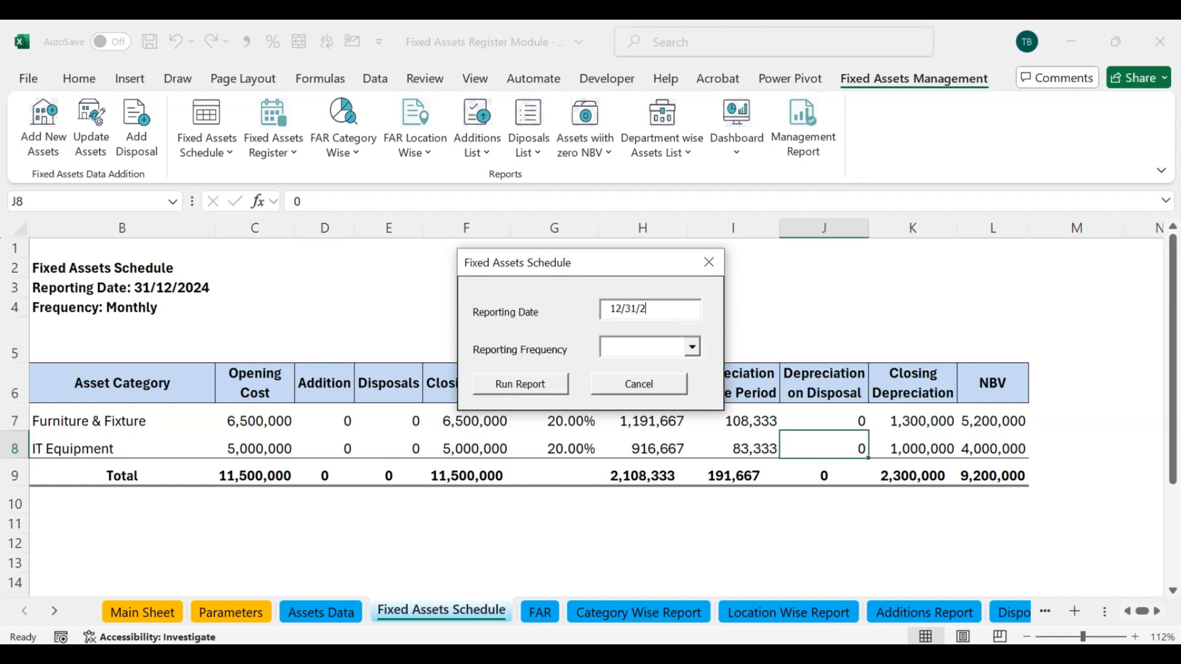
left_click(692, 347)
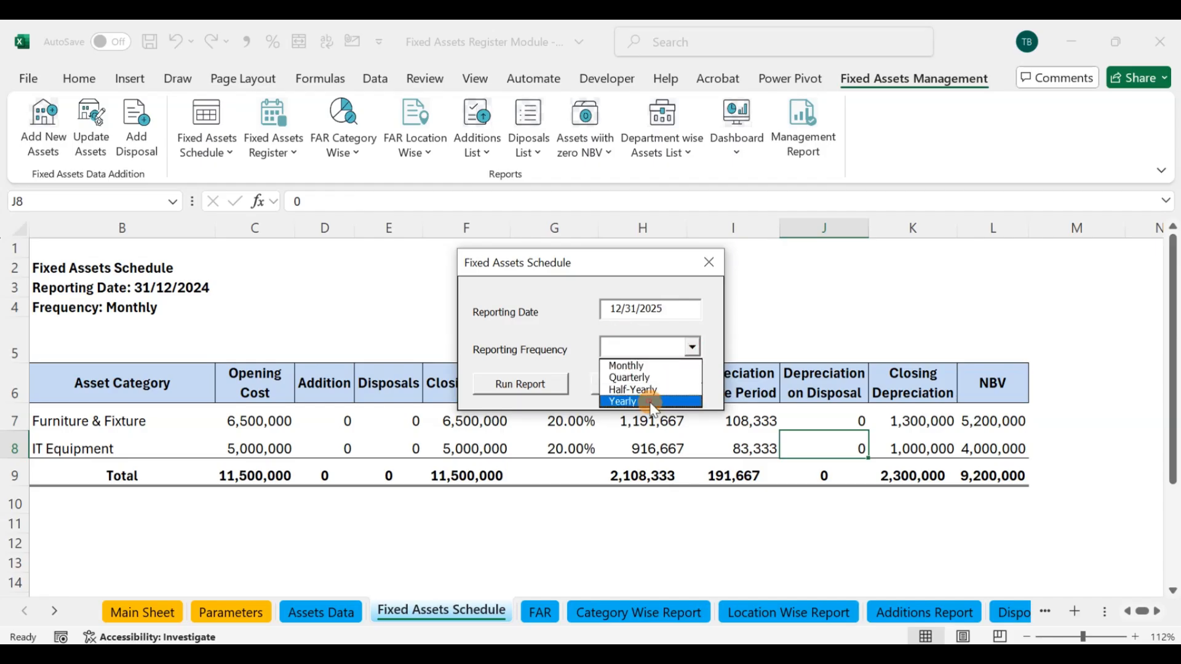
left_click(609, 401)
left_click(547, 390)
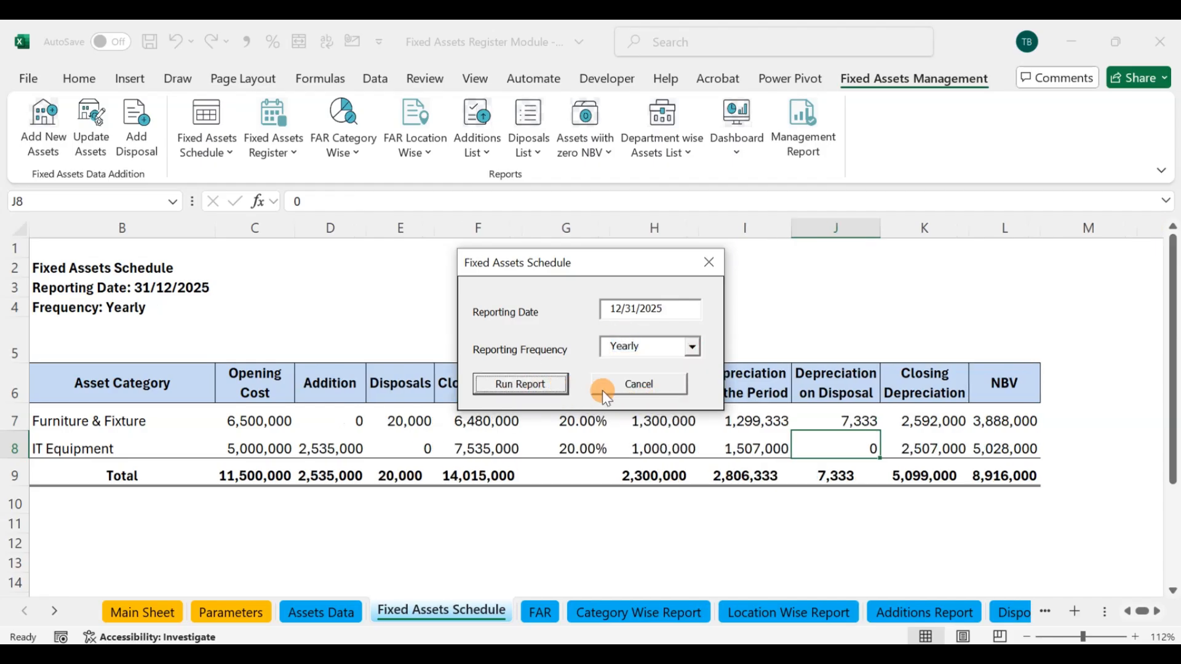
left_click(708, 262)
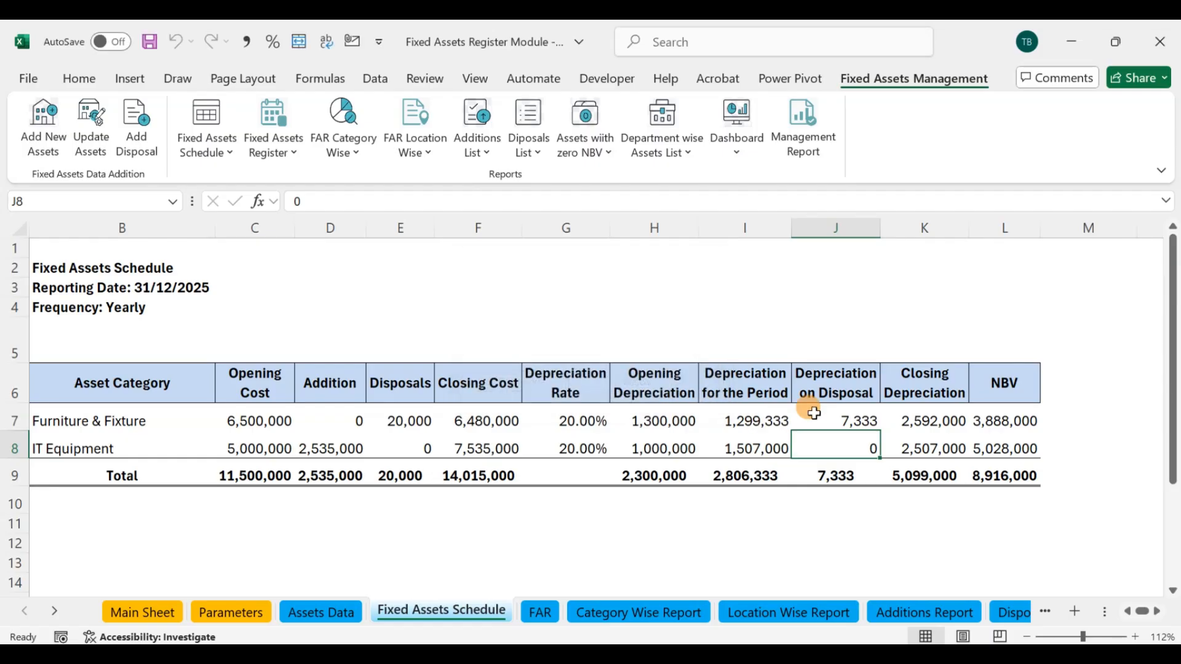
Step: Check the Furniture & Fixture disposals and depreciation on disposal in the schedule against the FAID-00001 disposal in Assets Data
left_click(831, 422)
left_click(410, 421)
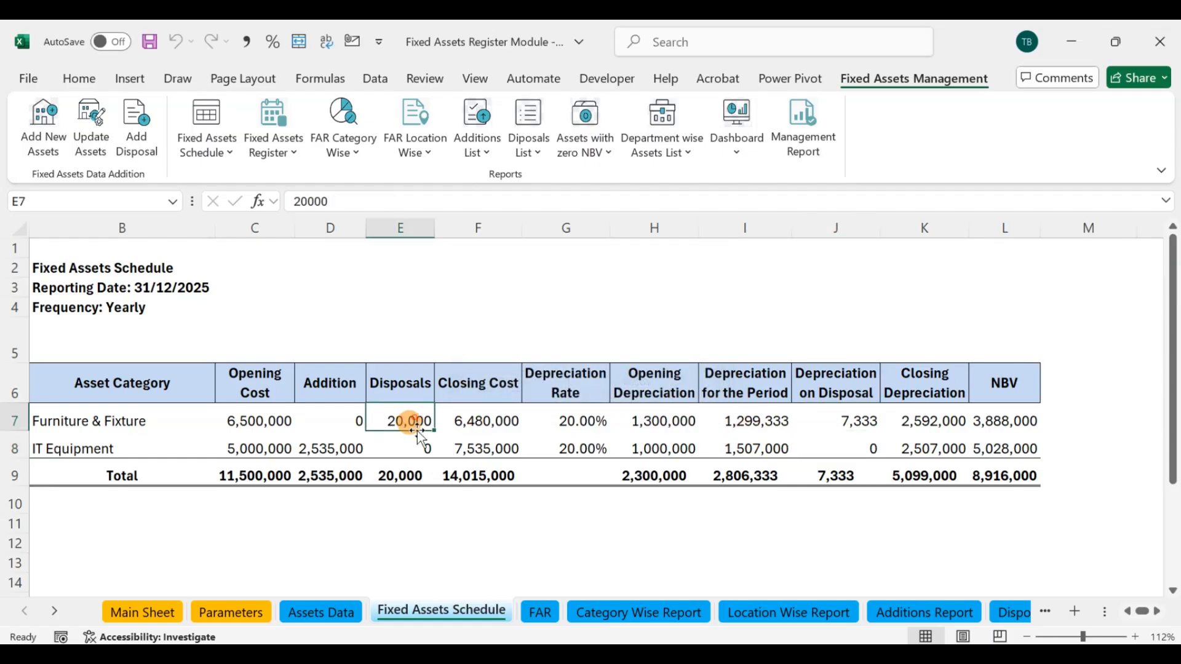
left_click(861, 420)
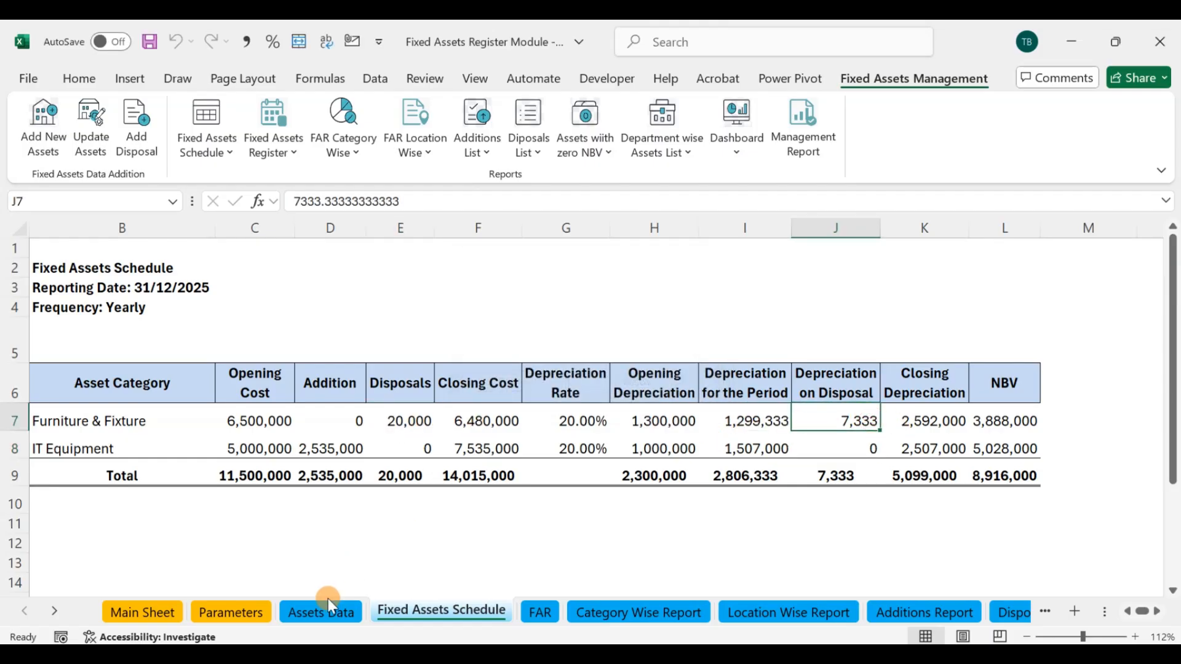
left_click(301, 612)
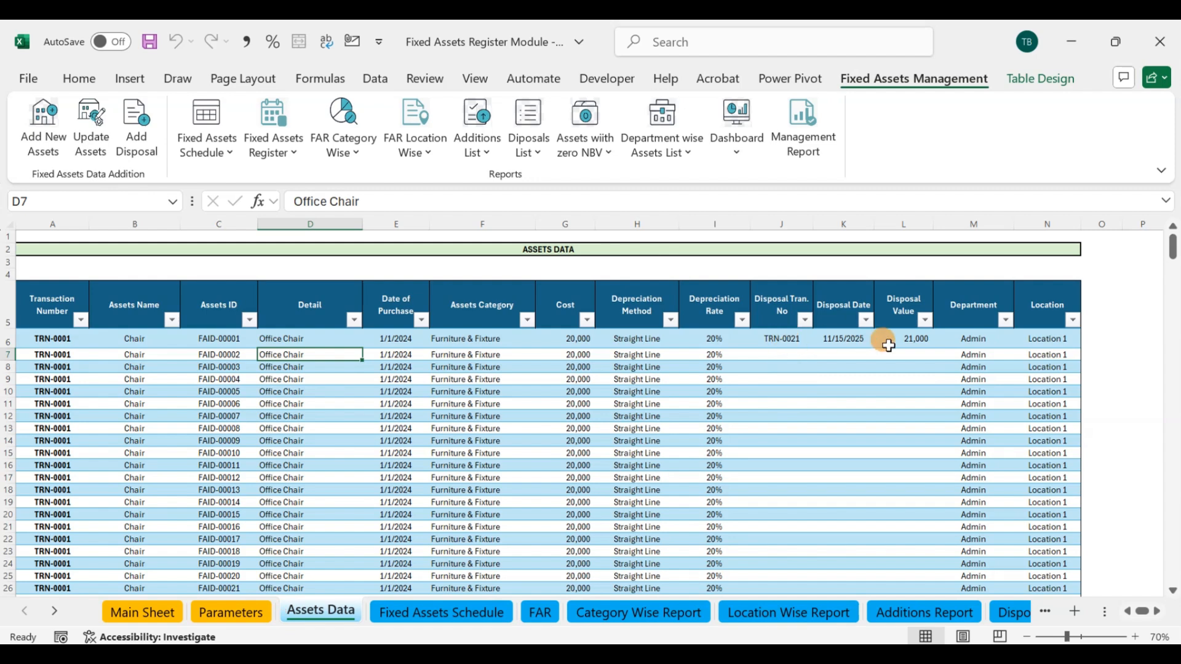
left_click(404, 615)
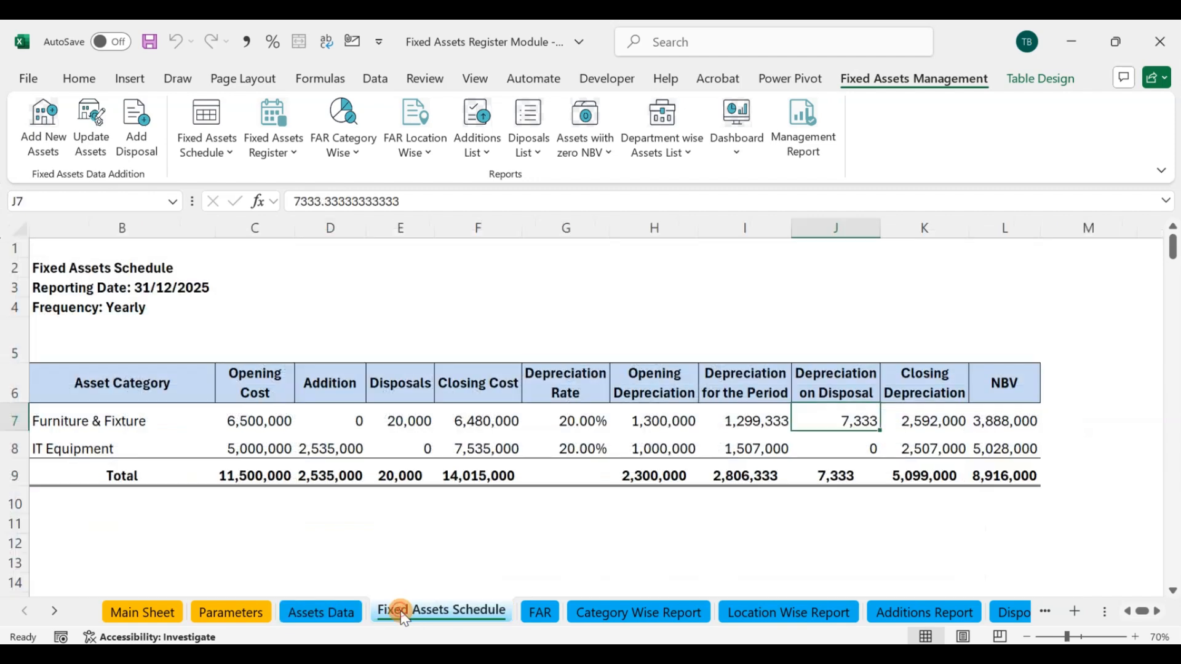
left_click(781, 509)
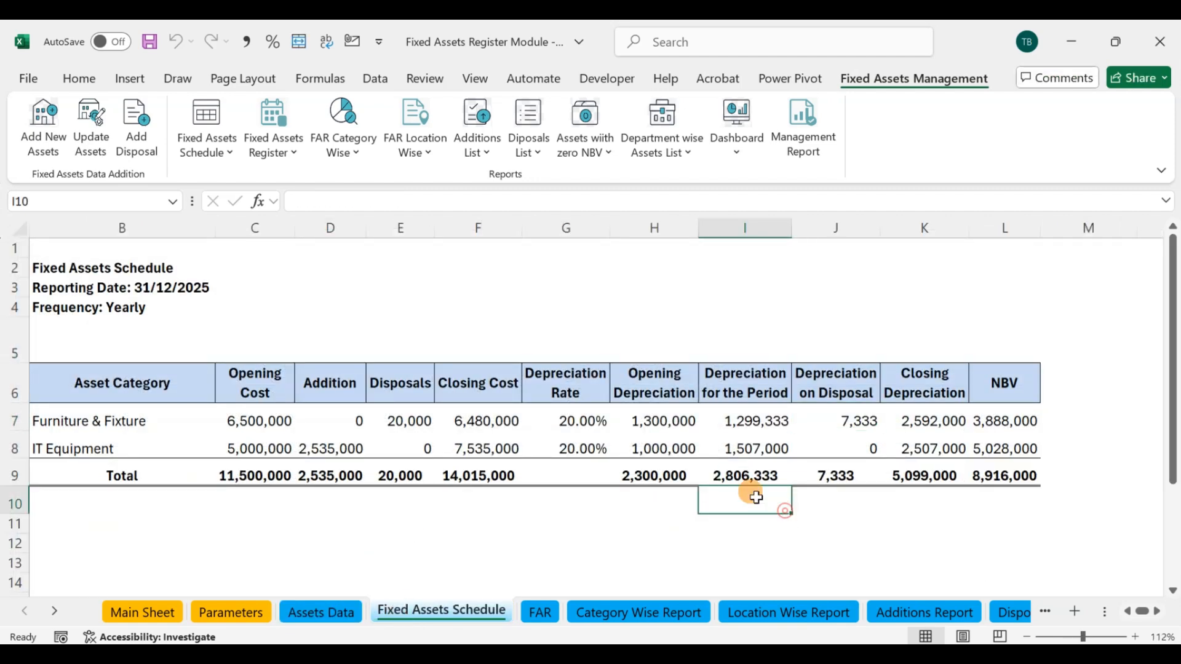
Step: View the print preview of the Fixed Assets Schedule and close it again
left_click(230, 157)
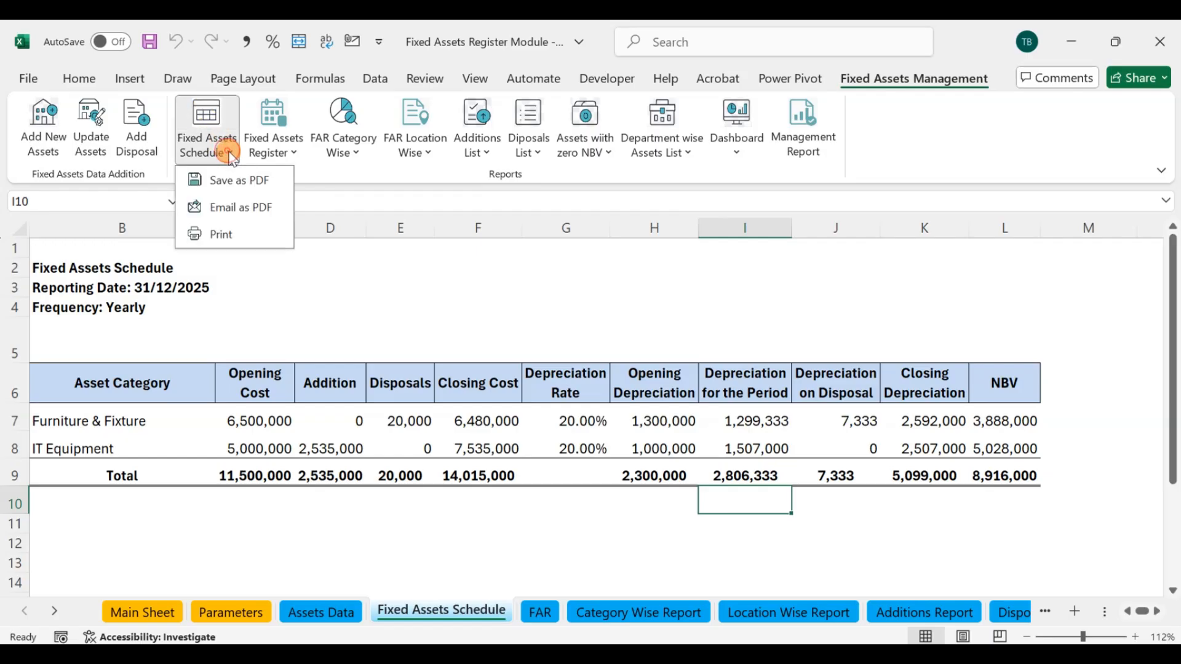
left_click(233, 237)
left_click(311, 142)
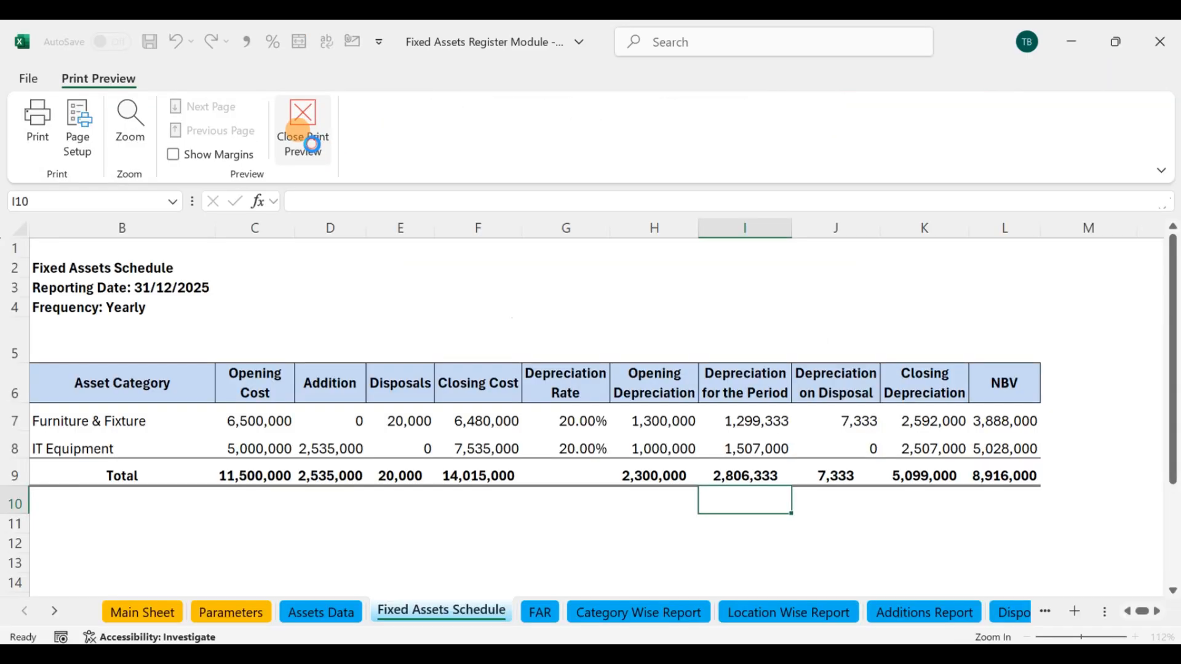
Step: Save the Fixed Assets Schedule report as a PDF
left_click(229, 153)
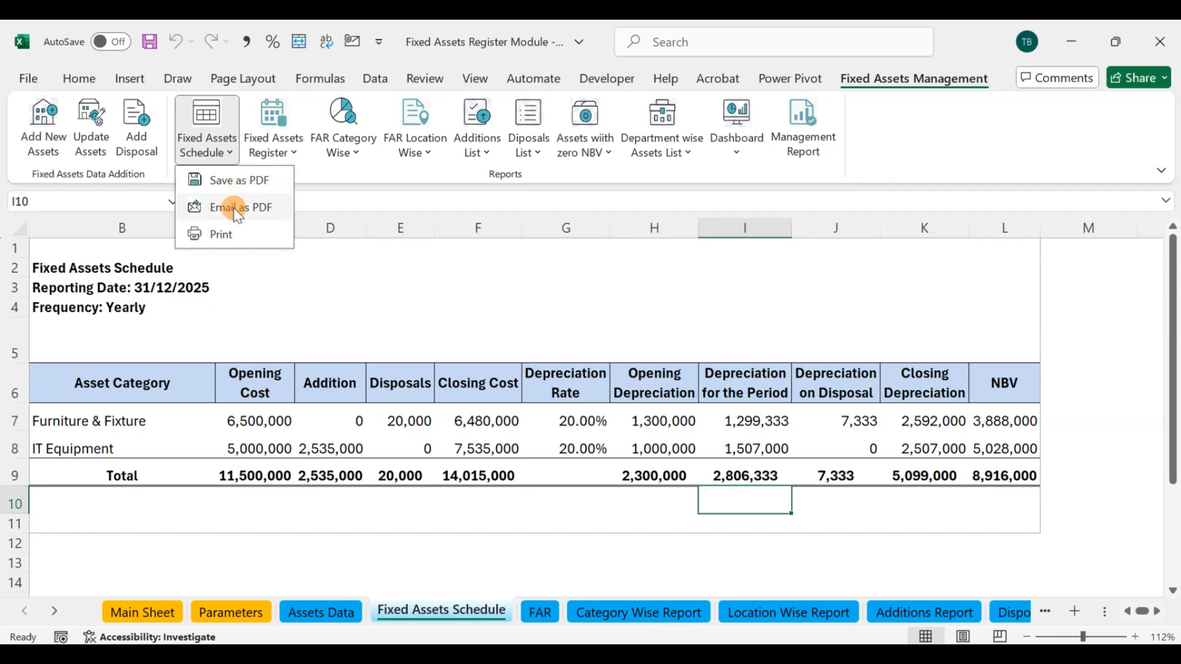
left_click(244, 181)
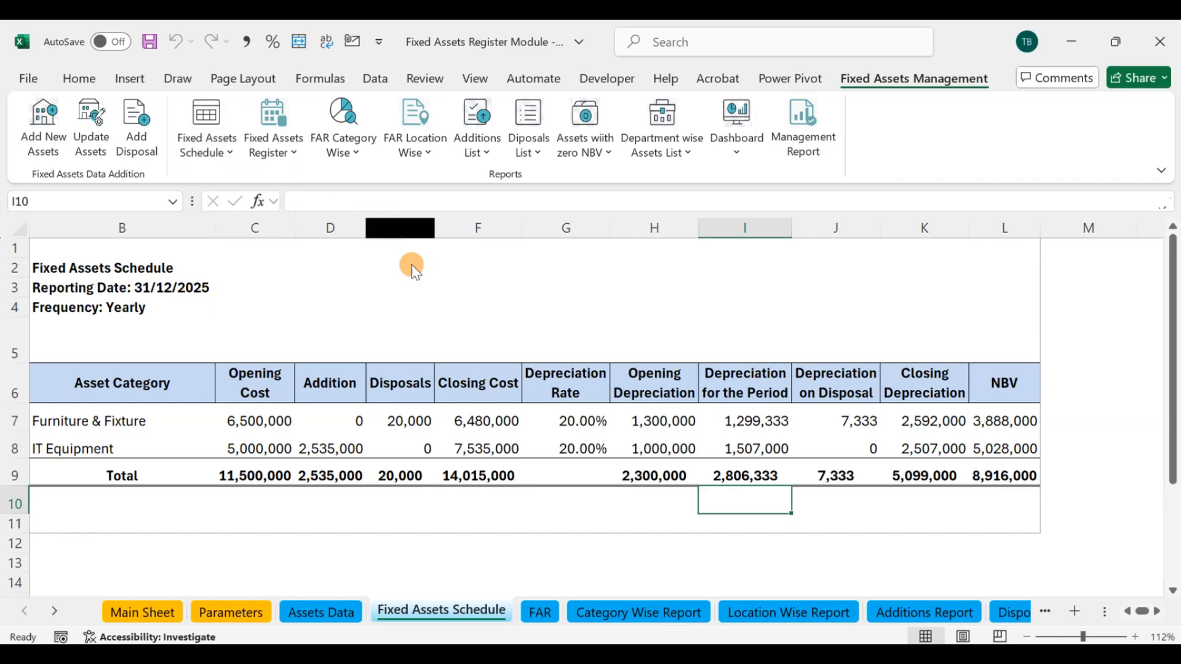
key("Return")
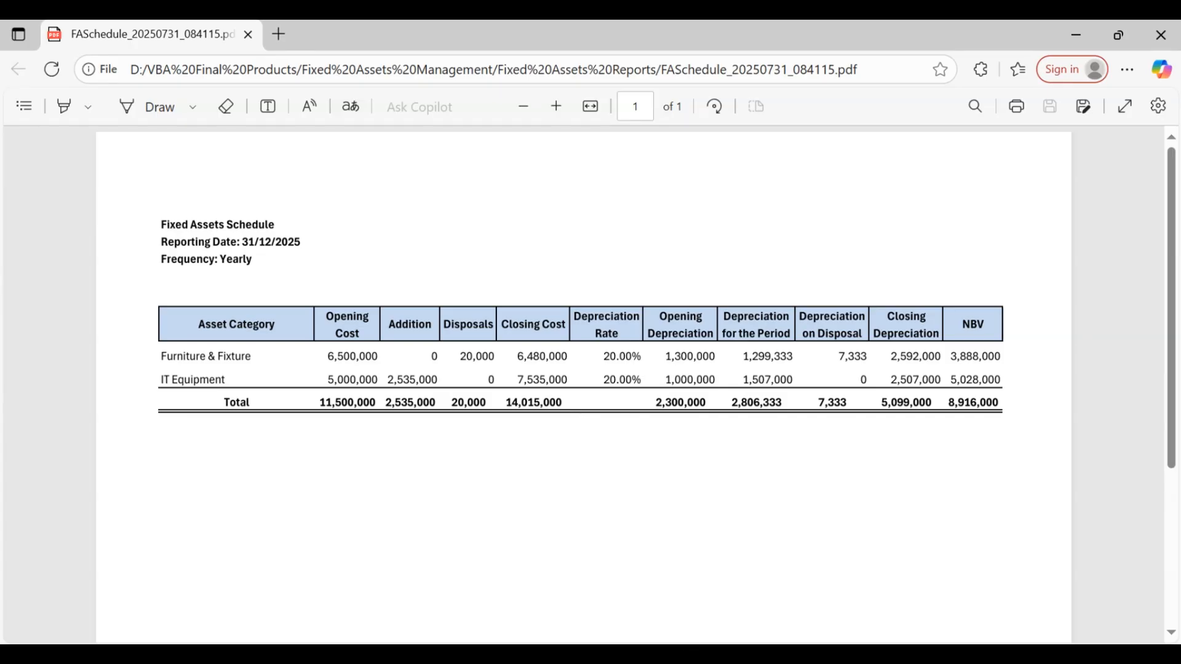
Step: Switch to File Explorer, sort the Fixed Assets Reports folder by newest modification date and open FASchedule_20250731_084115
mouse_move(650, 636)
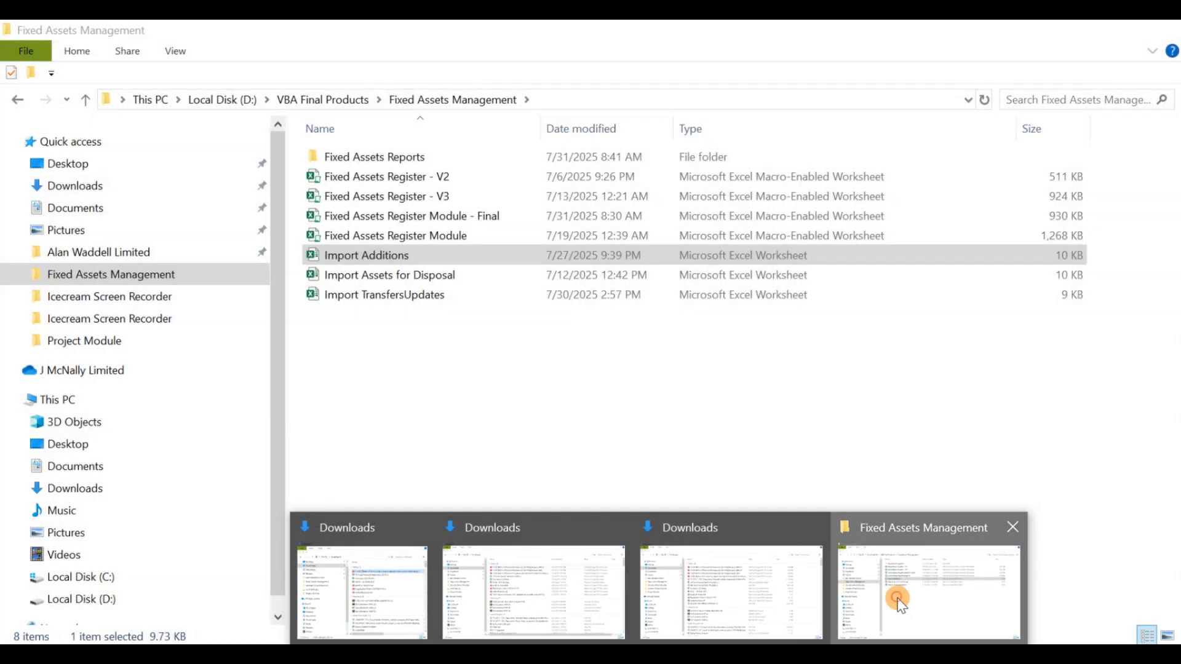
left_click(891, 600)
double_click(403, 155)
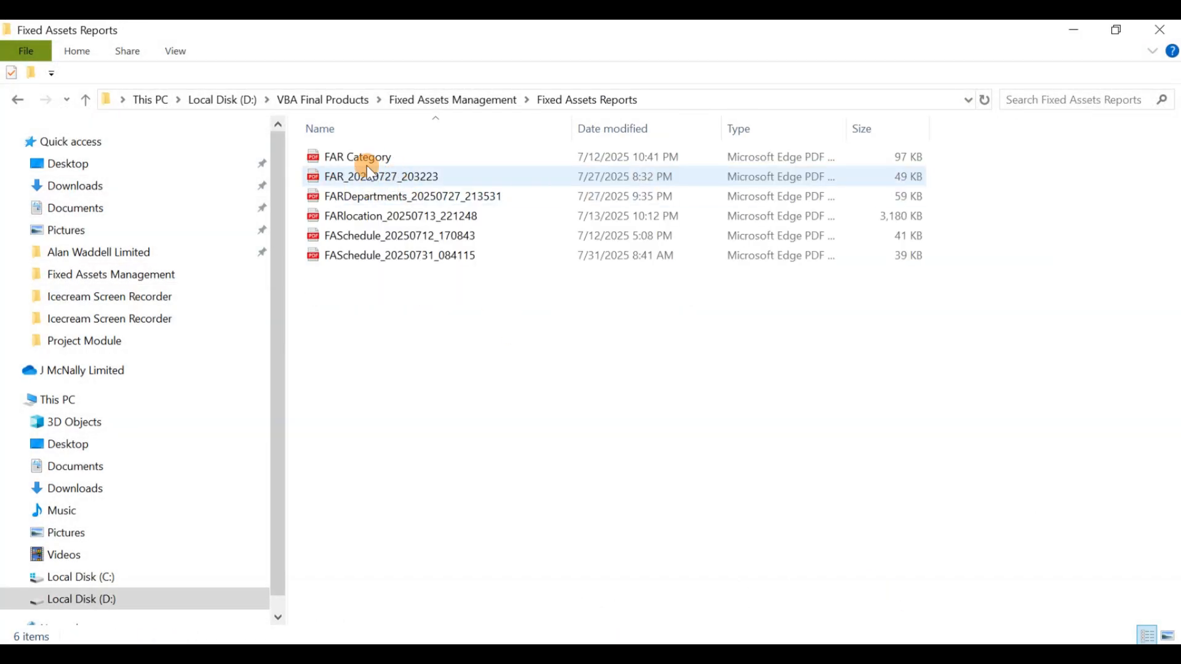
left_click(631, 131)
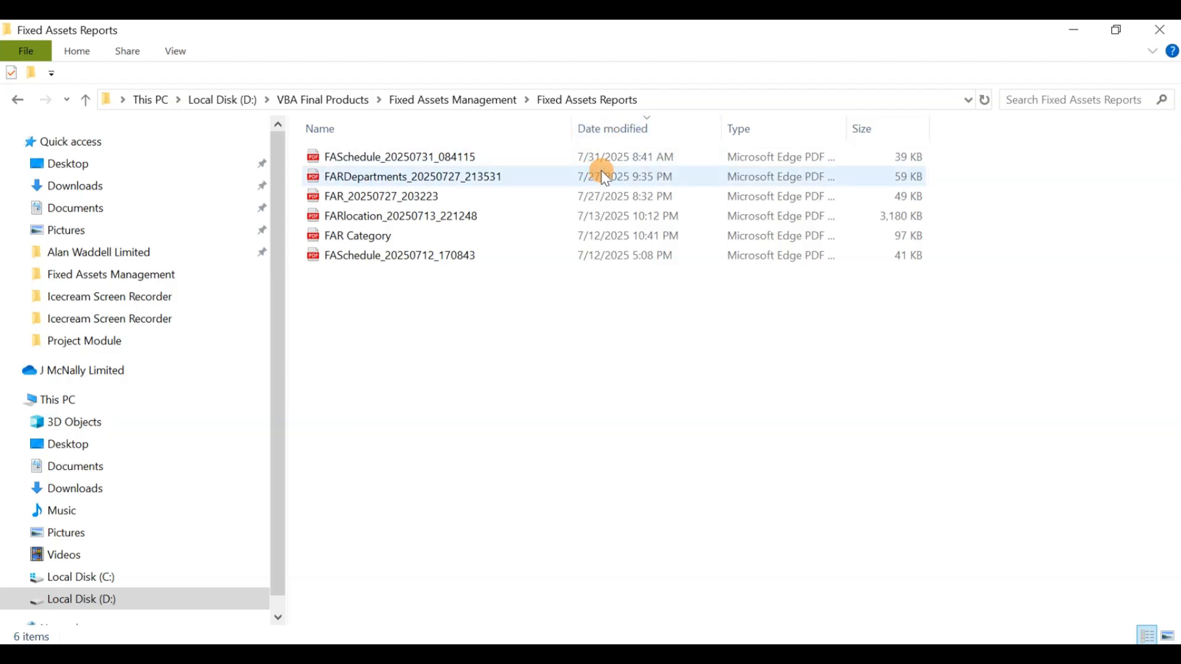
double_click(454, 158)
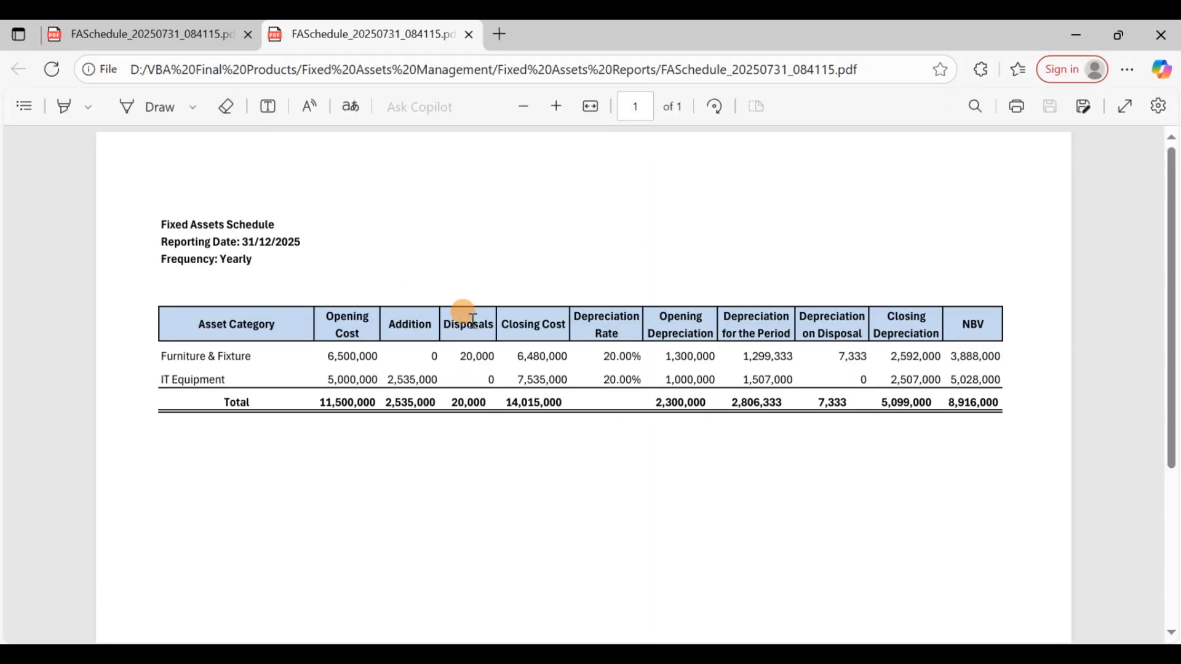
Step: Close the PDF viewer, switch back to the Fixed Assets Register Module workbook in Excel and dismiss the PDF save message
left_click(187, 36)
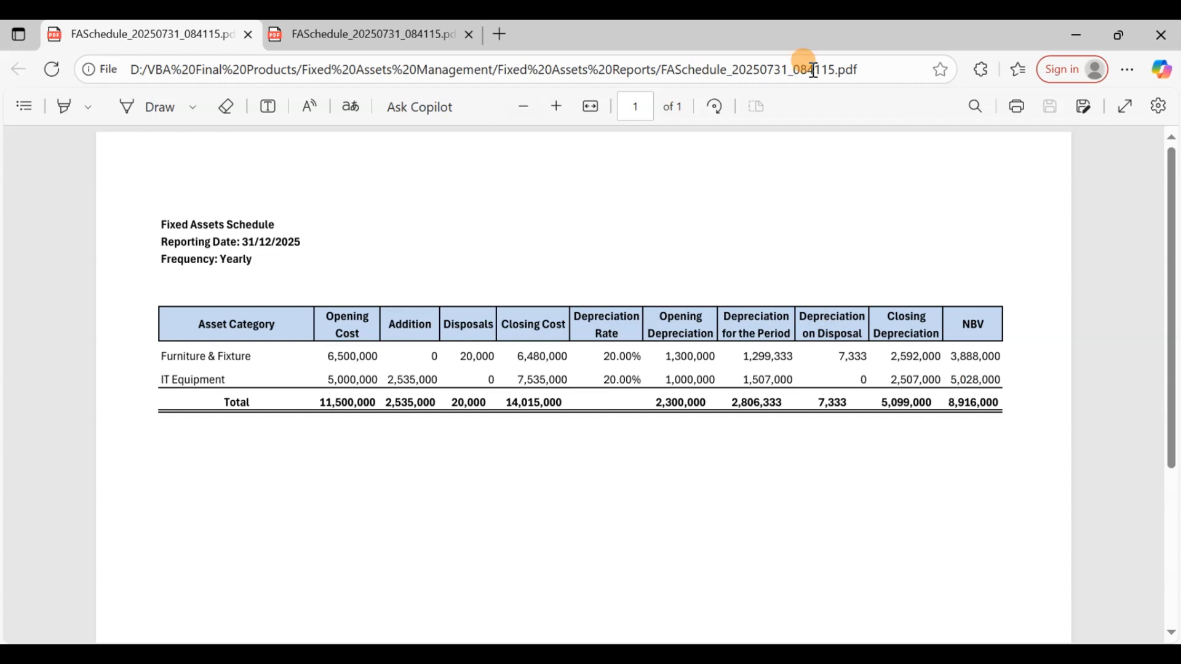
left_click(1156, 37)
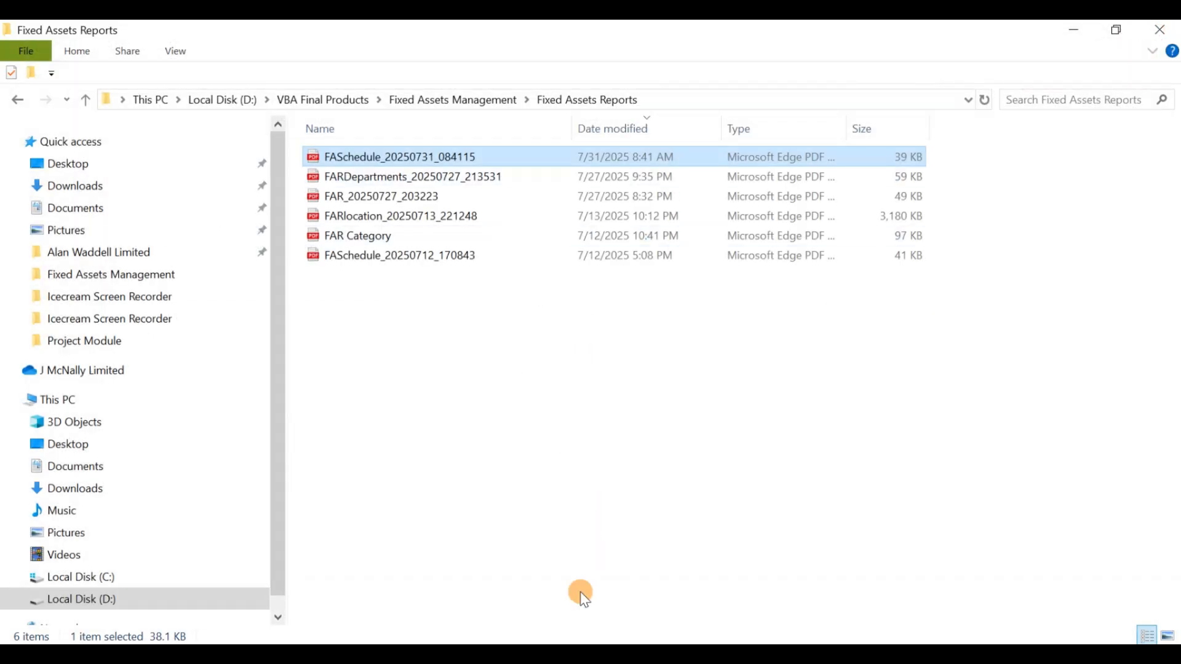
left_click(566, 653)
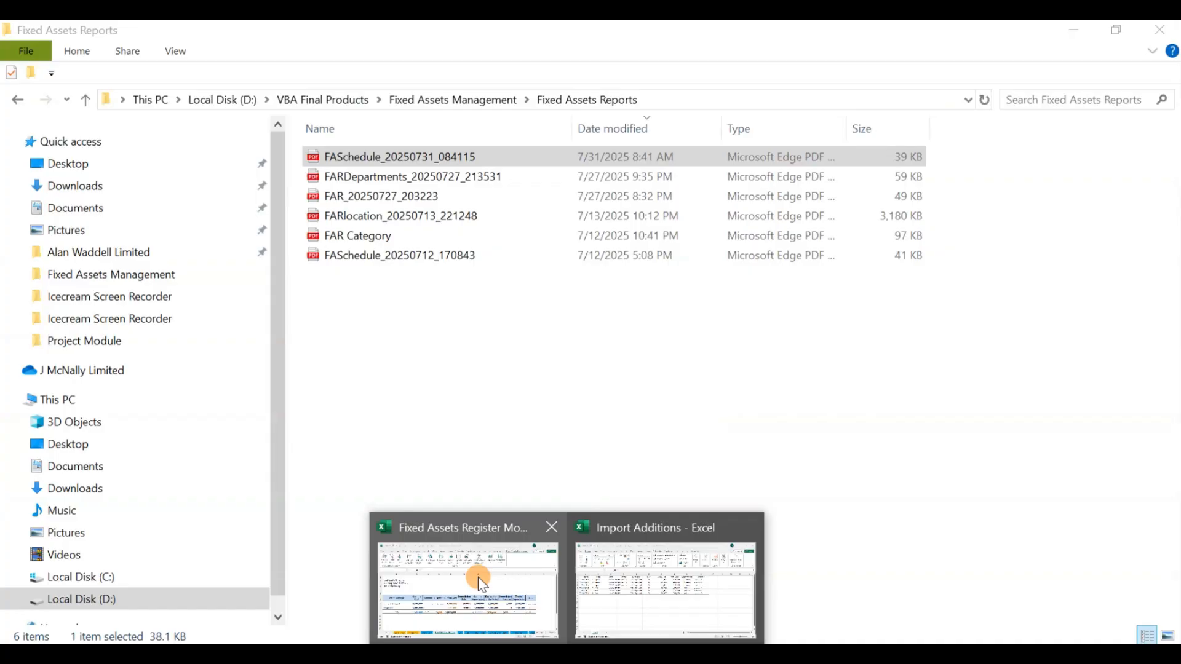
left_click(480, 581)
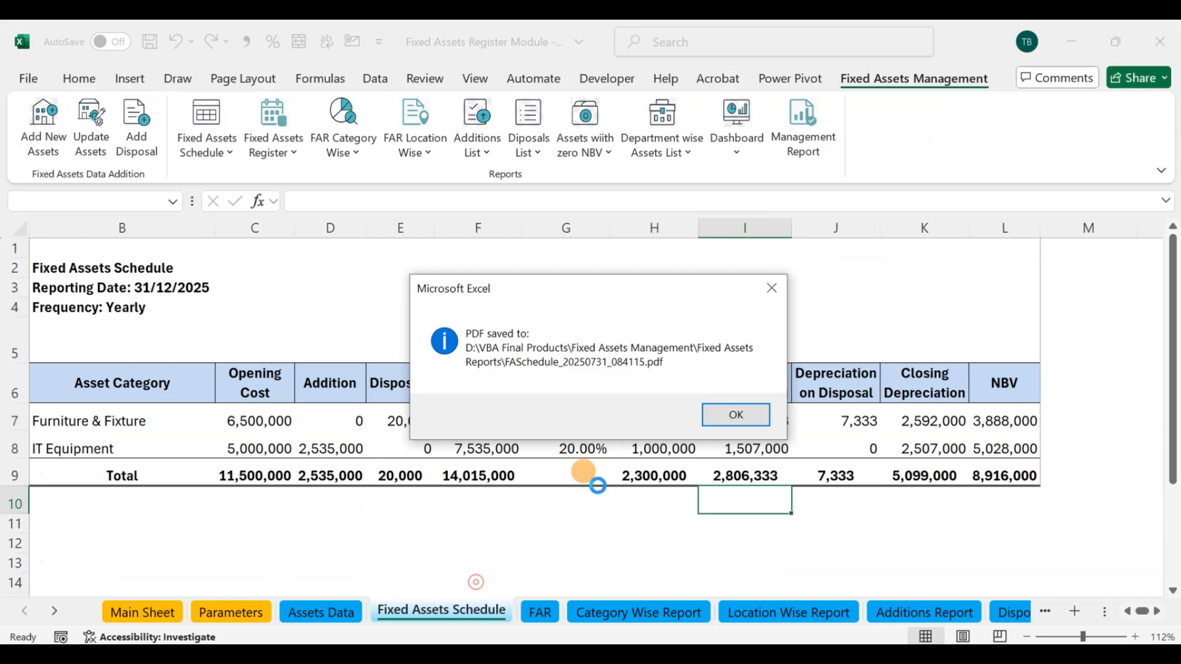
left_click(737, 411)
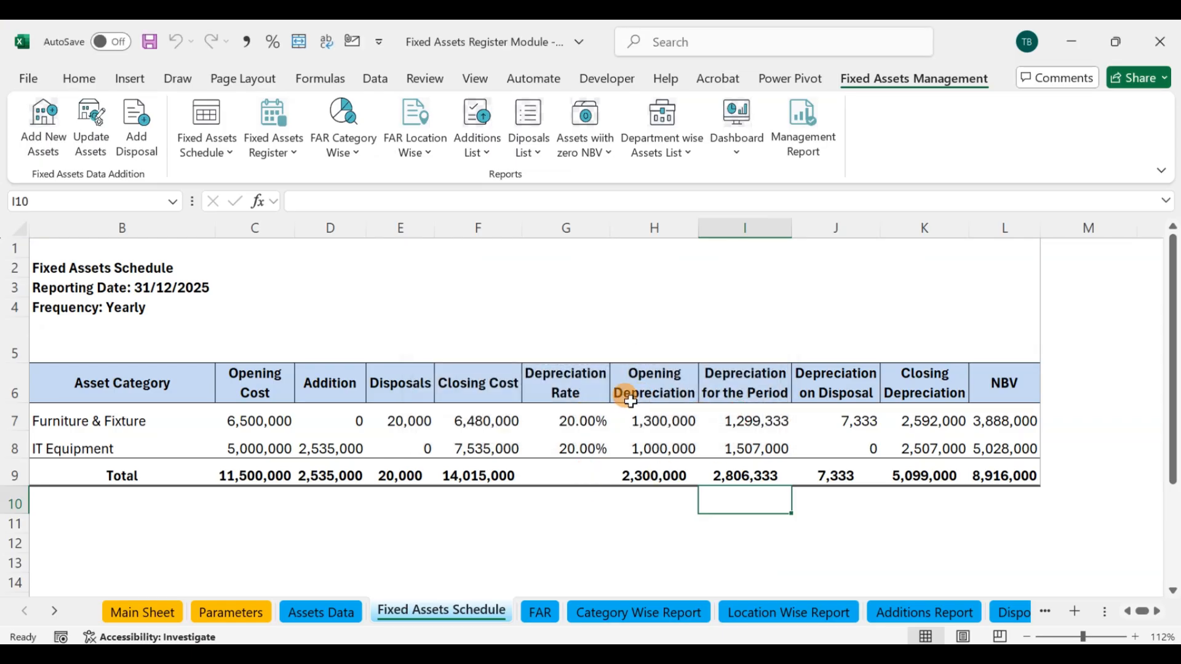
left_click(223, 155)
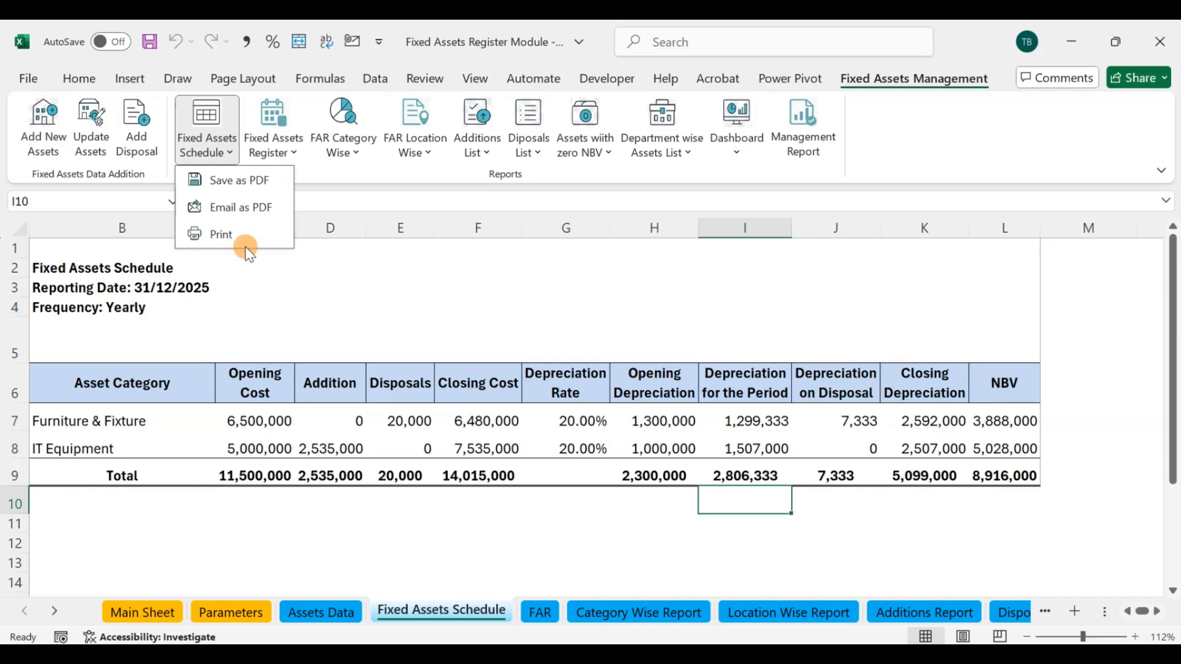
left_click(295, 303)
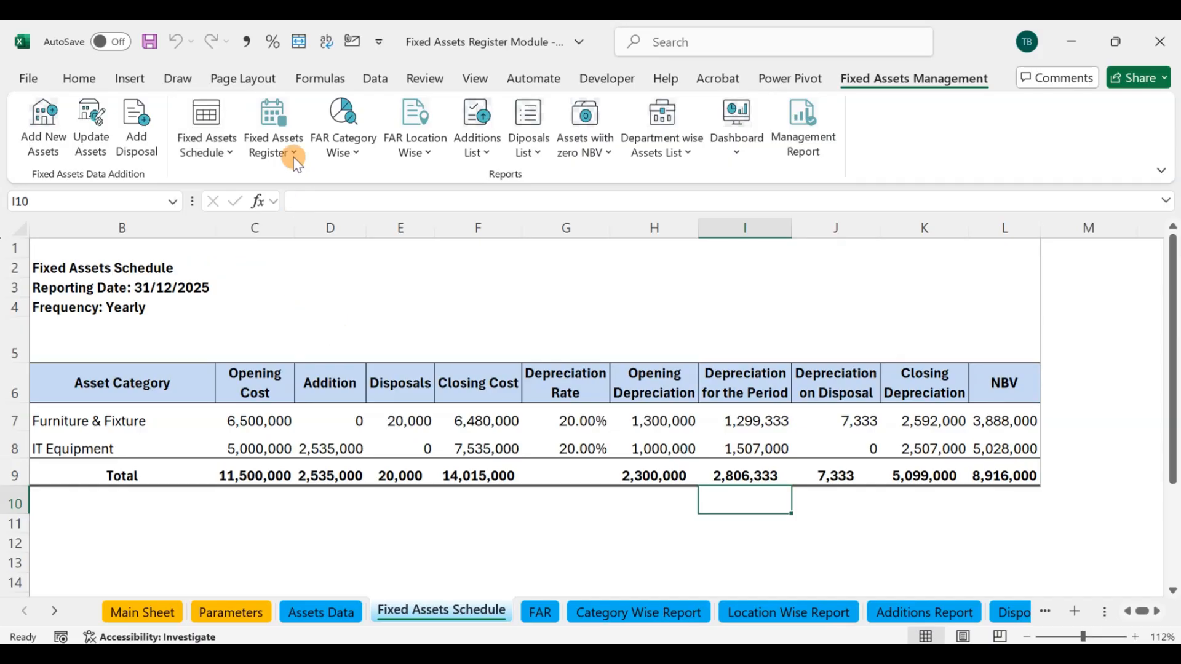
Step: Run the Fixed Assets Register report for reporting date 12/31/2025 with Yearly frequency, dismiss the message and close the form
left_click(280, 120)
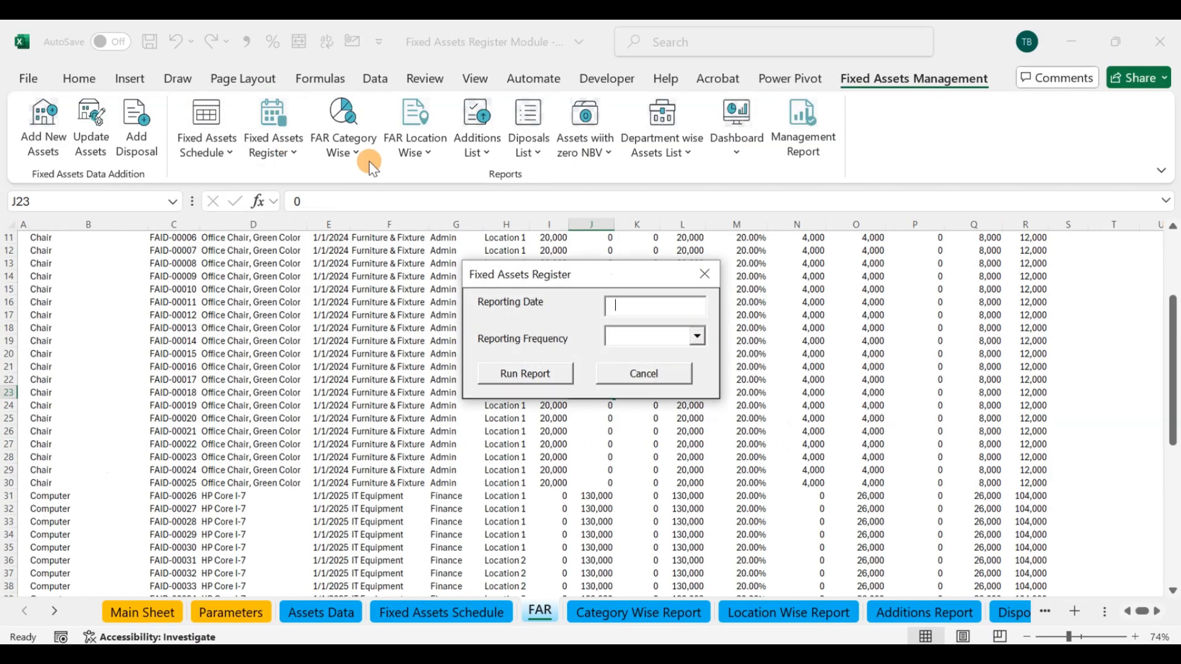
left_click_drag(1173, 369, 1173, 307)
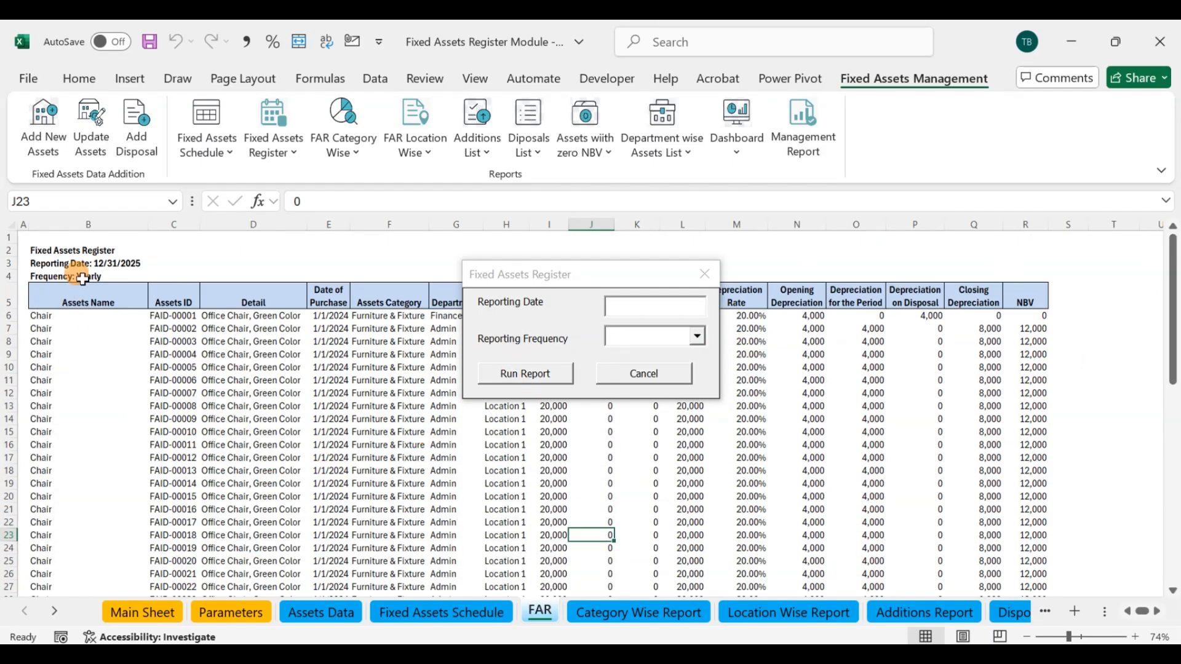
left_click(623, 309)
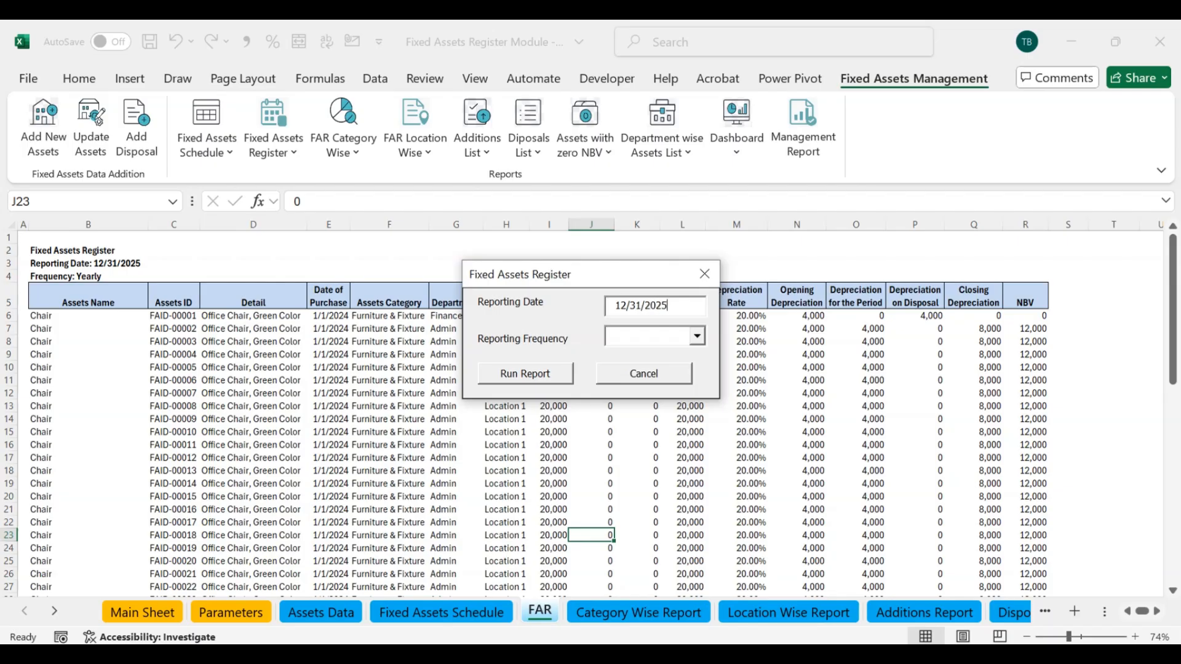
left_click(697, 336)
left_click(640, 391)
left_click(562, 372)
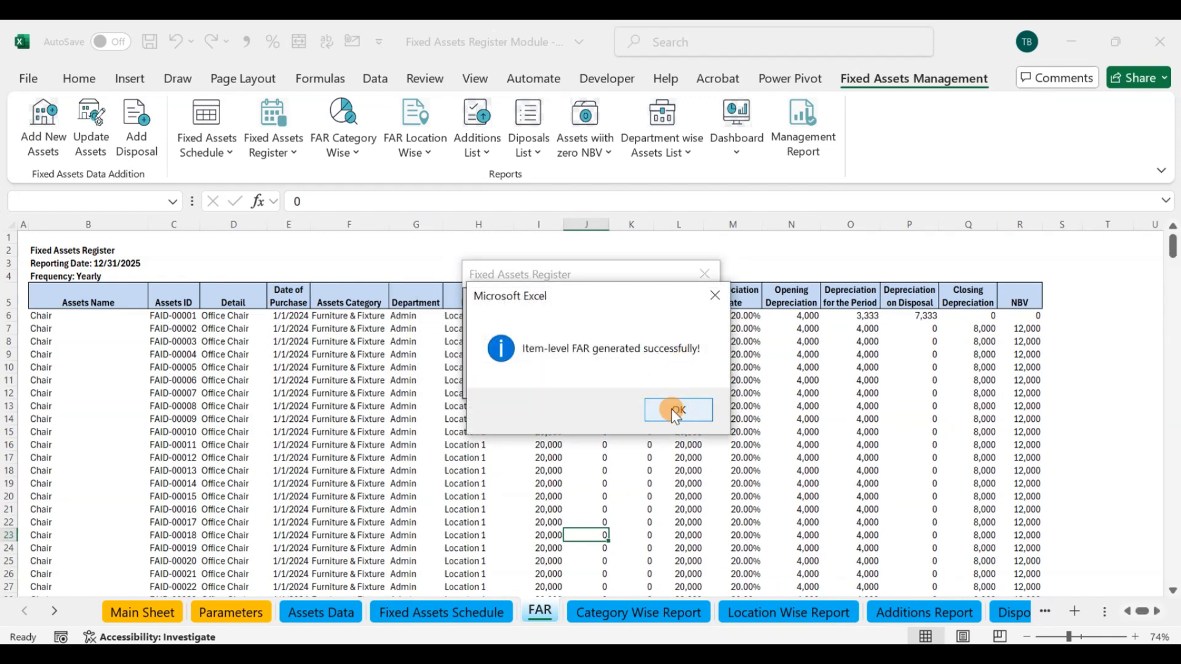
left_click(674, 410)
left_click(704, 273)
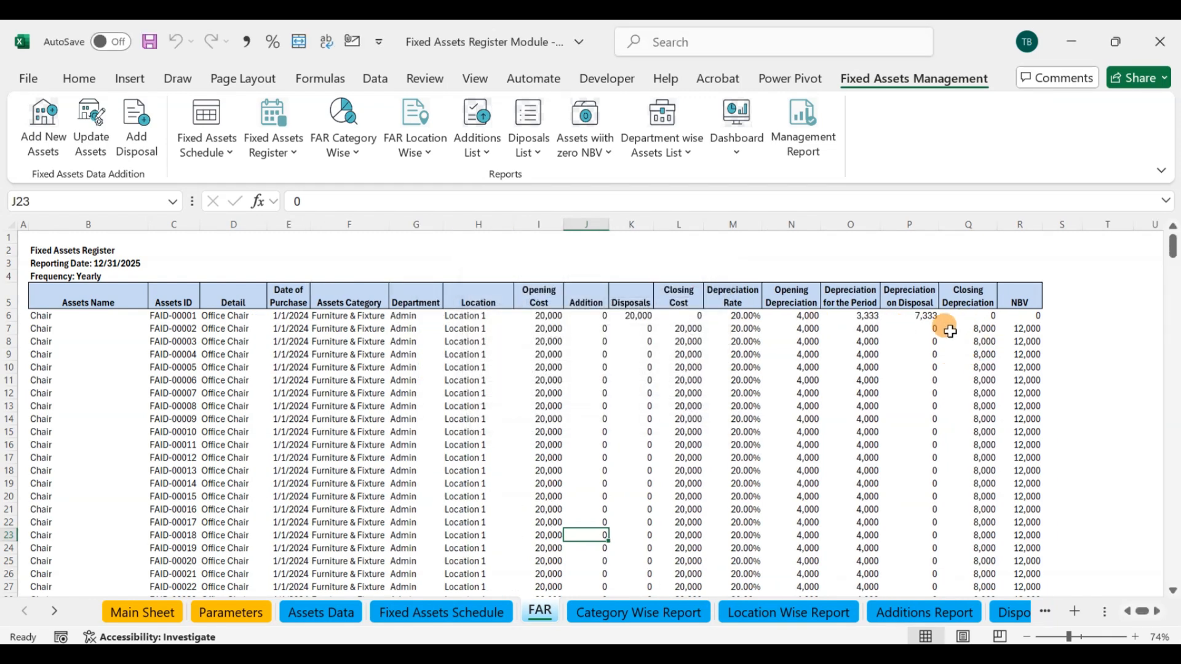
Step: Compare the total NBV at the end of the FAR sheet with the total NBV in the Fixed Assets Schedule, then return to FAR
scroll(984, 330, "down", 3)
left_click_drag(1174, 261, 1174, 571)
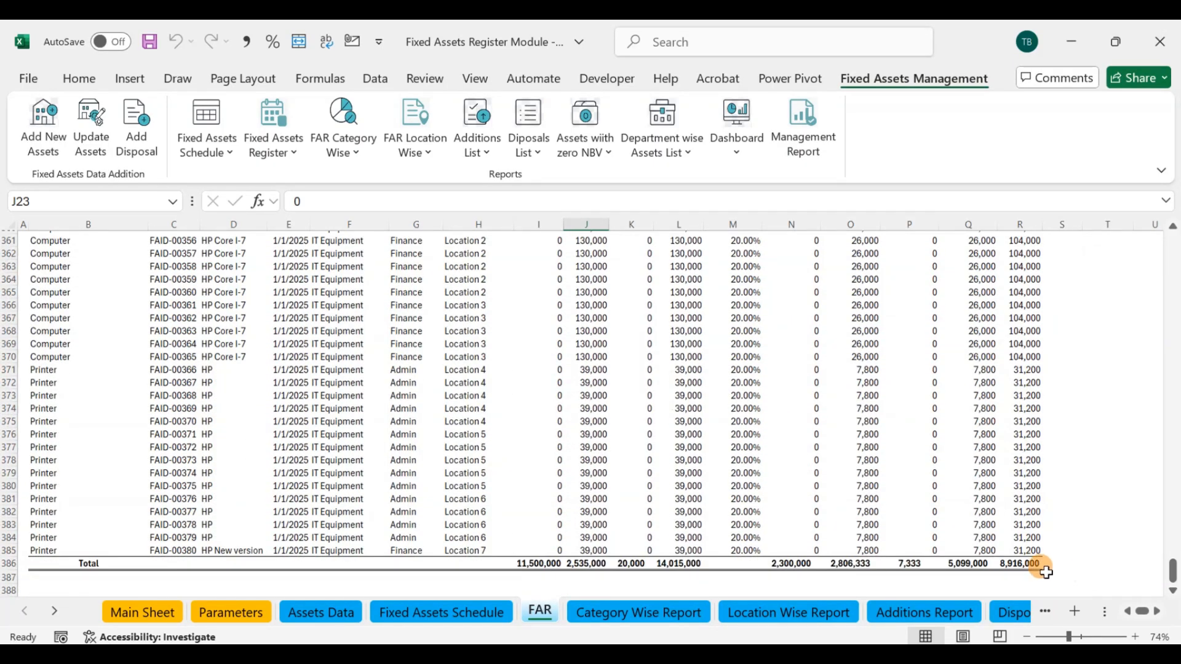
left_click(1014, 564)
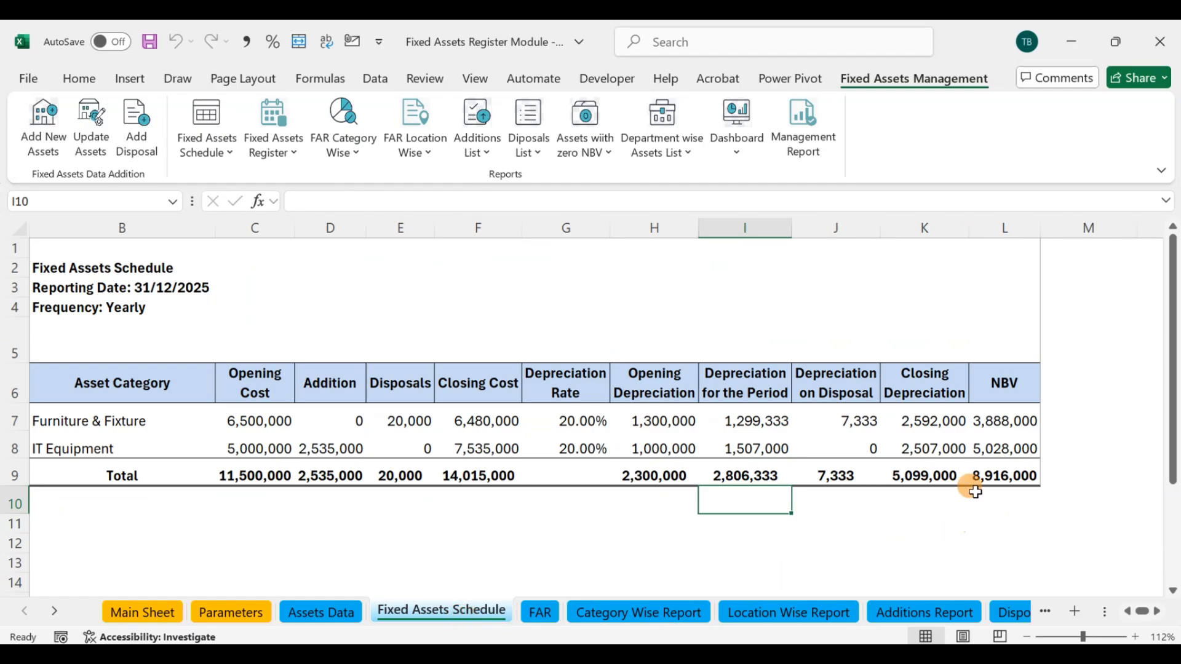
left_click(989, 475)
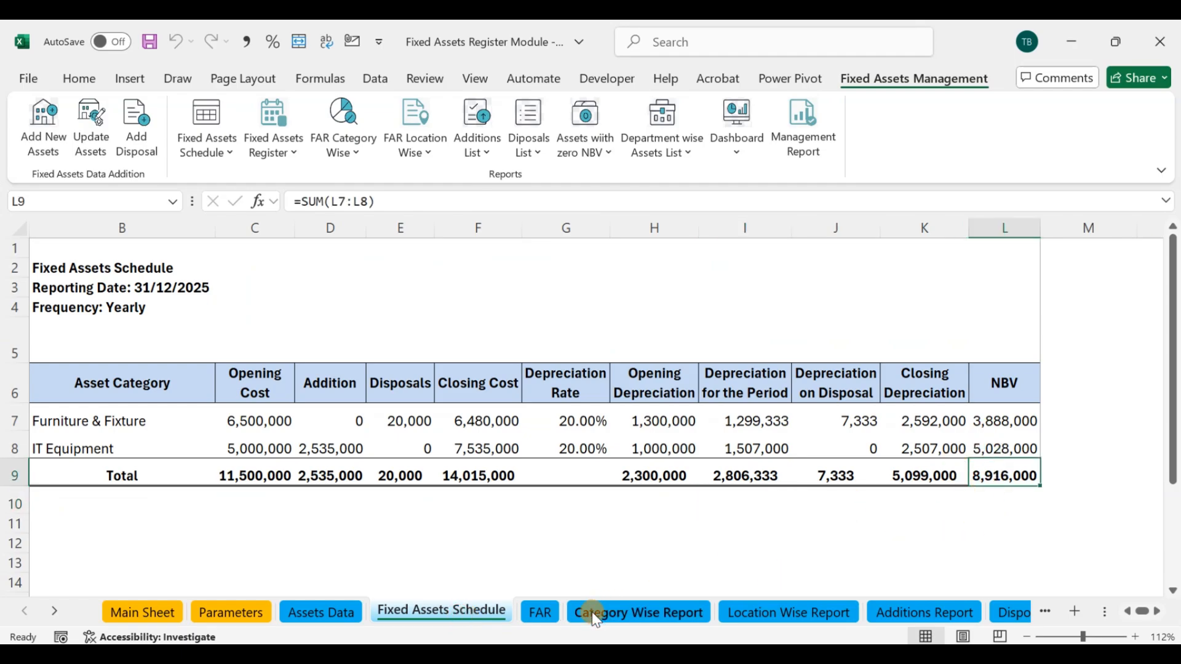
left_click(544, 613)
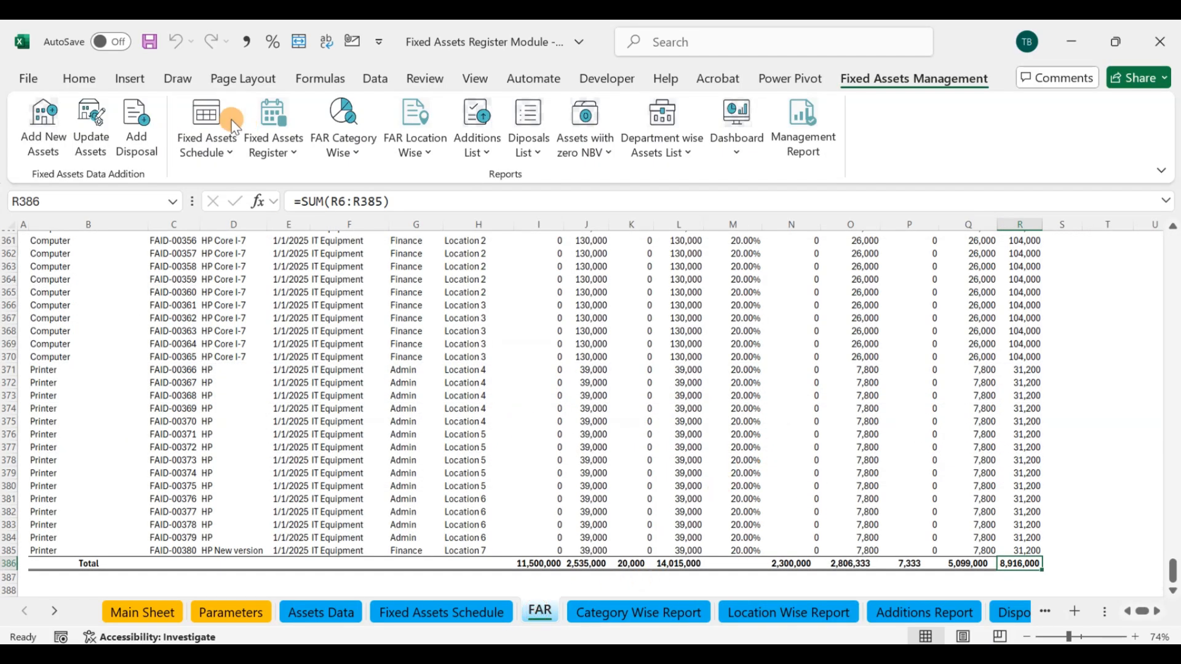
Step: View the print preview of the Fixed Assets Register, look through its pages and close it again
left_click(294, 153)
left_click(278, 238)
left_click(632, 311)
scroll(631, 307, "down", 5)
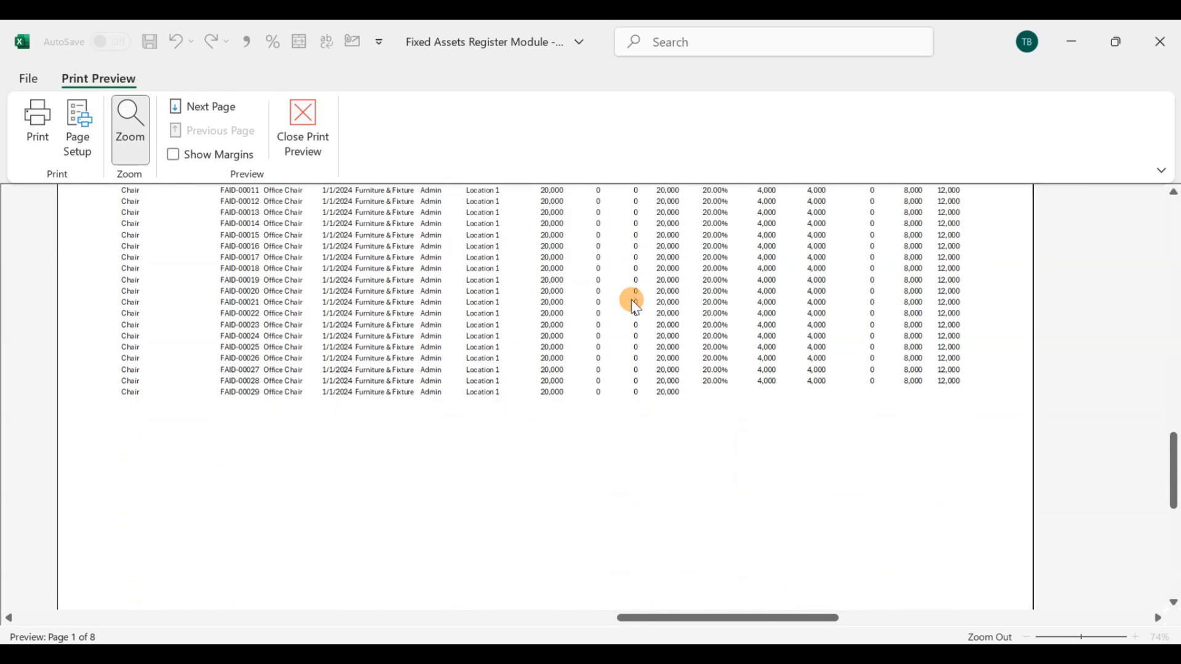
left_click(631, 300)
scroll(631, 299, "down", 7)
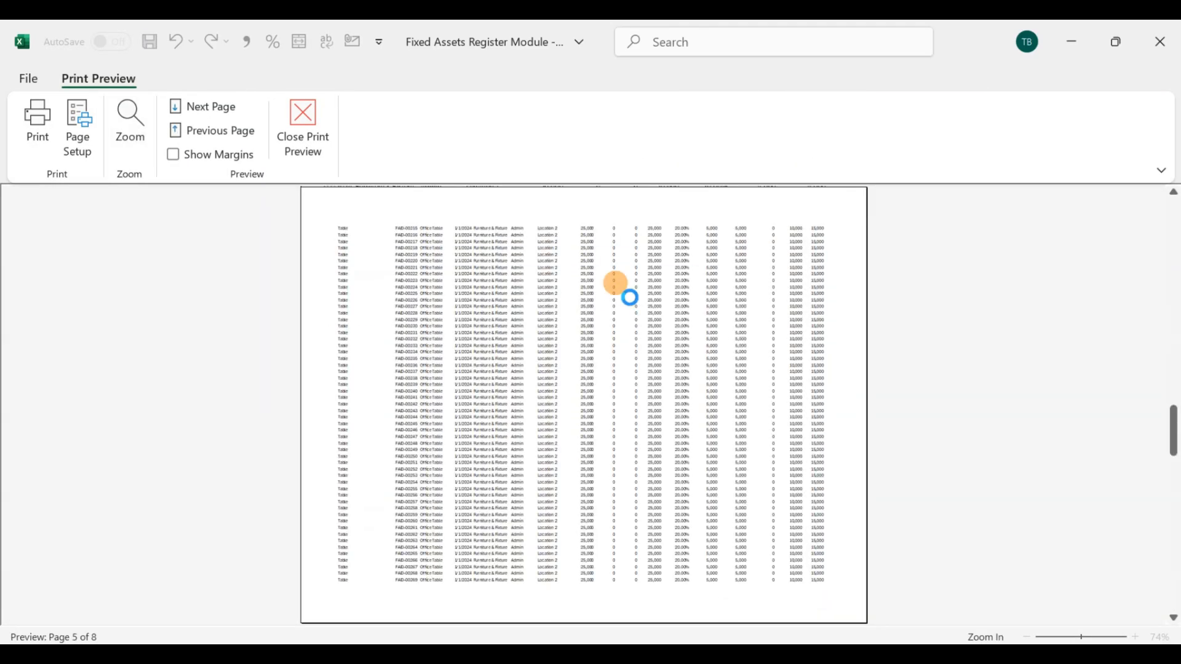
left_click(303, 139)
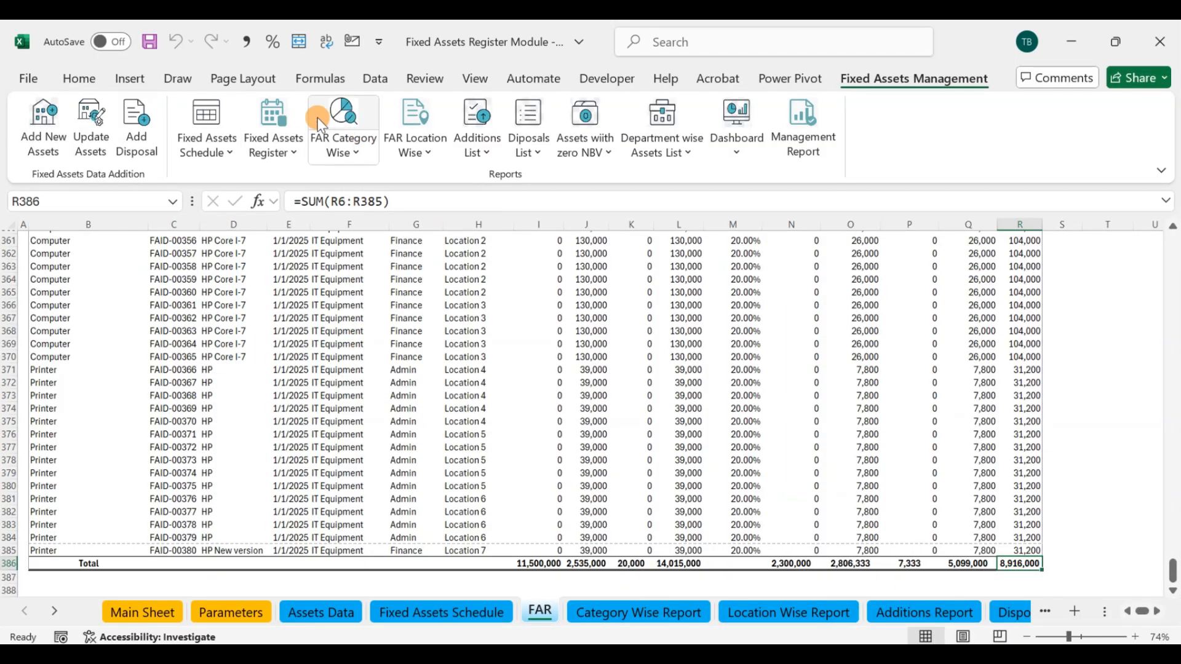
Step: Run the category-wise FAR report for reporting date 12/31/2025, Yearly frequency and ALL categories, dismiss the message and close the form
left_click(348, 117)
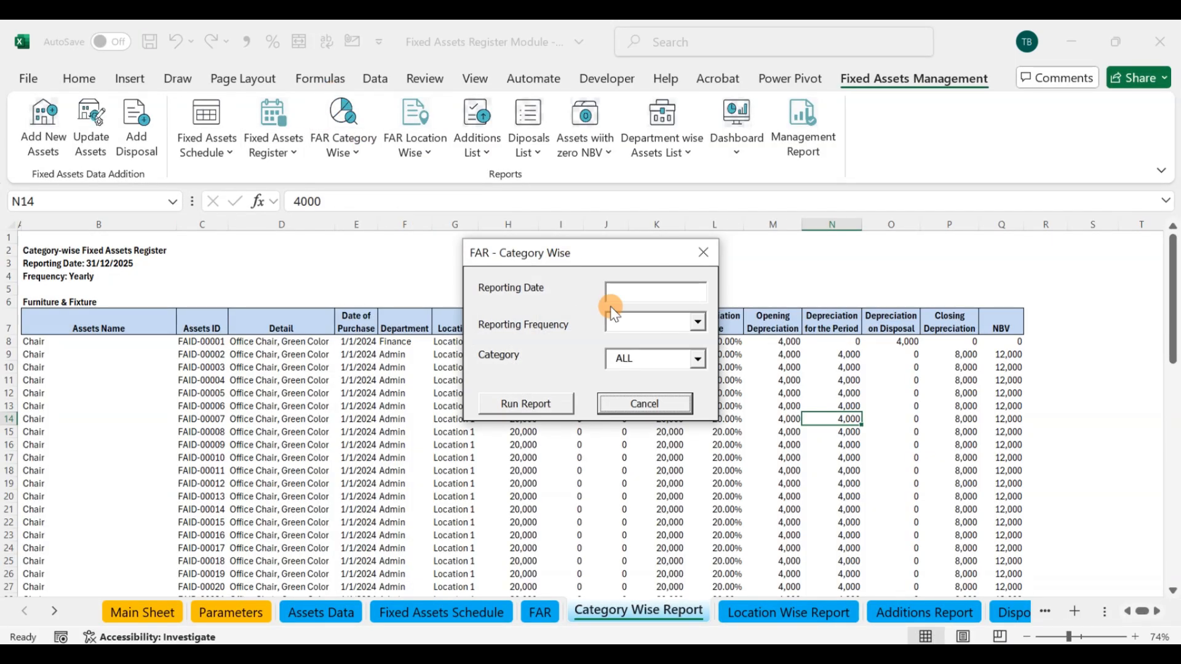
left_click_drag(624, 258, 771, 164)
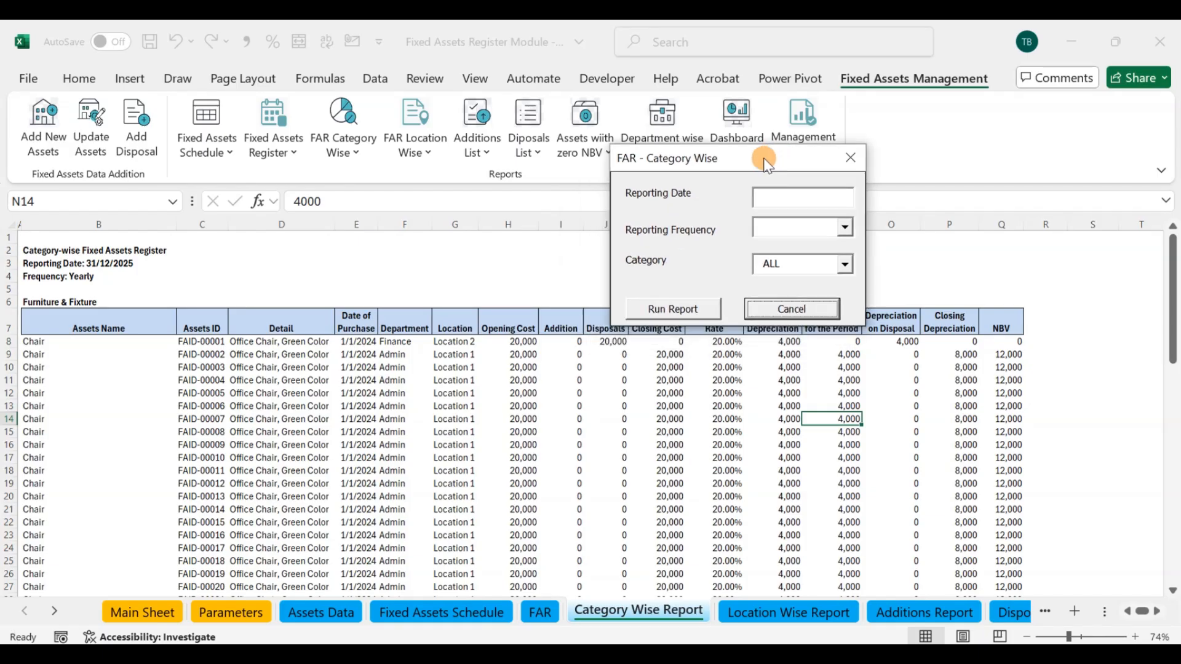
left_click(789, 197)
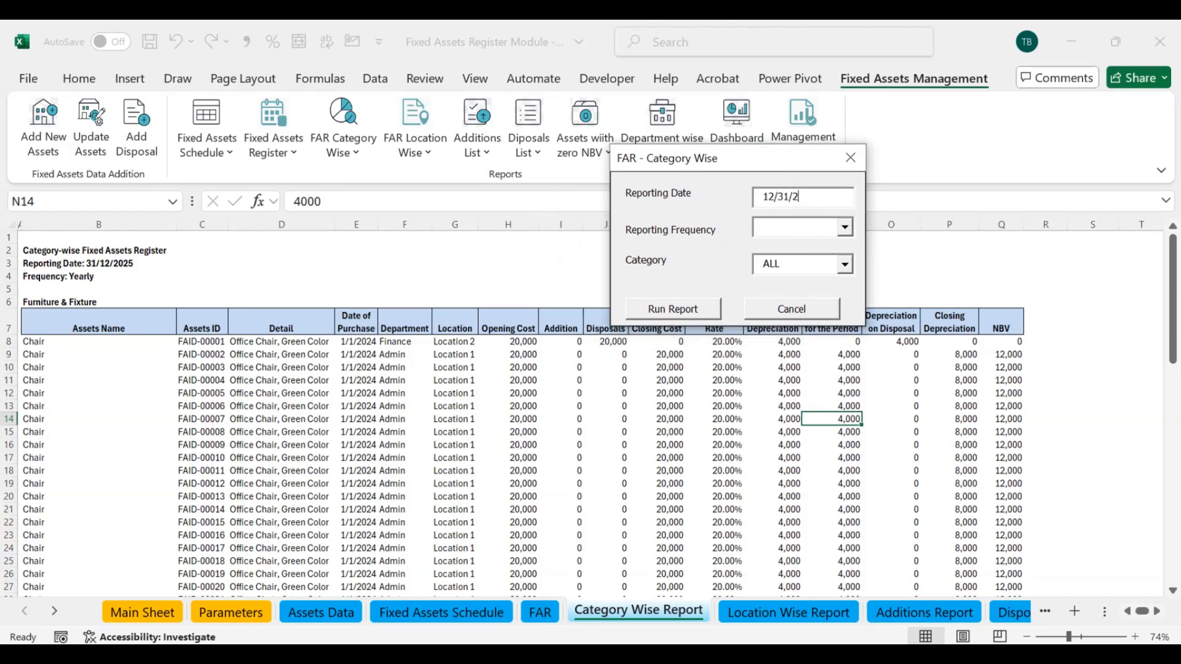
left_click(845, 228)
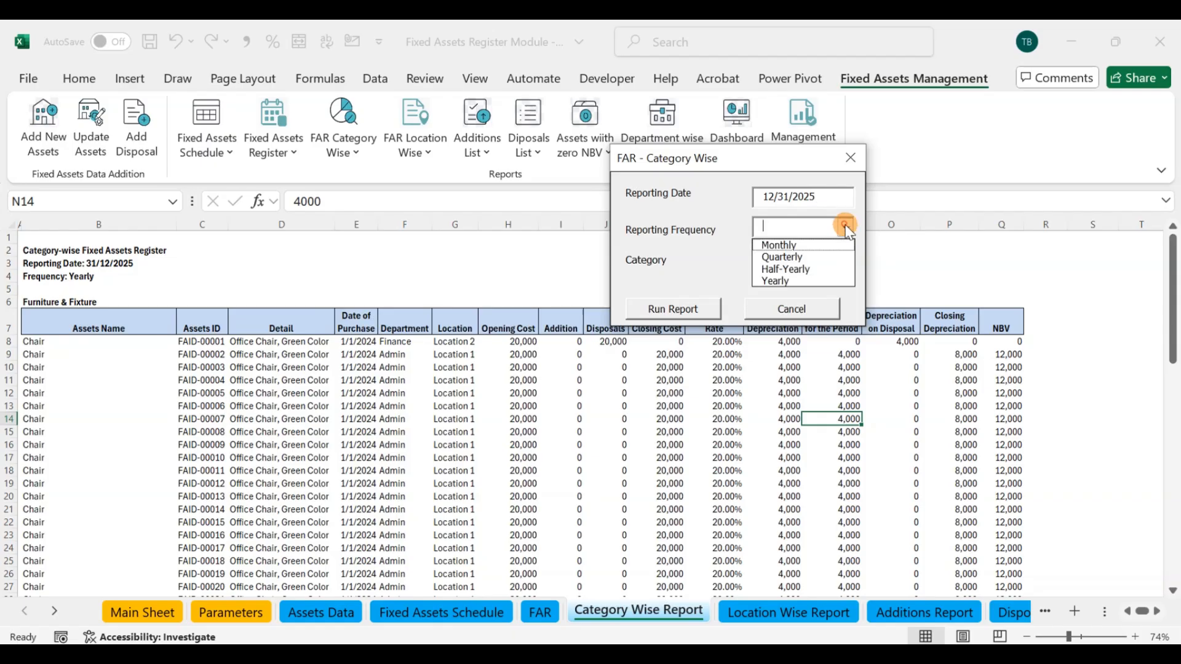
left_click(793, 281)
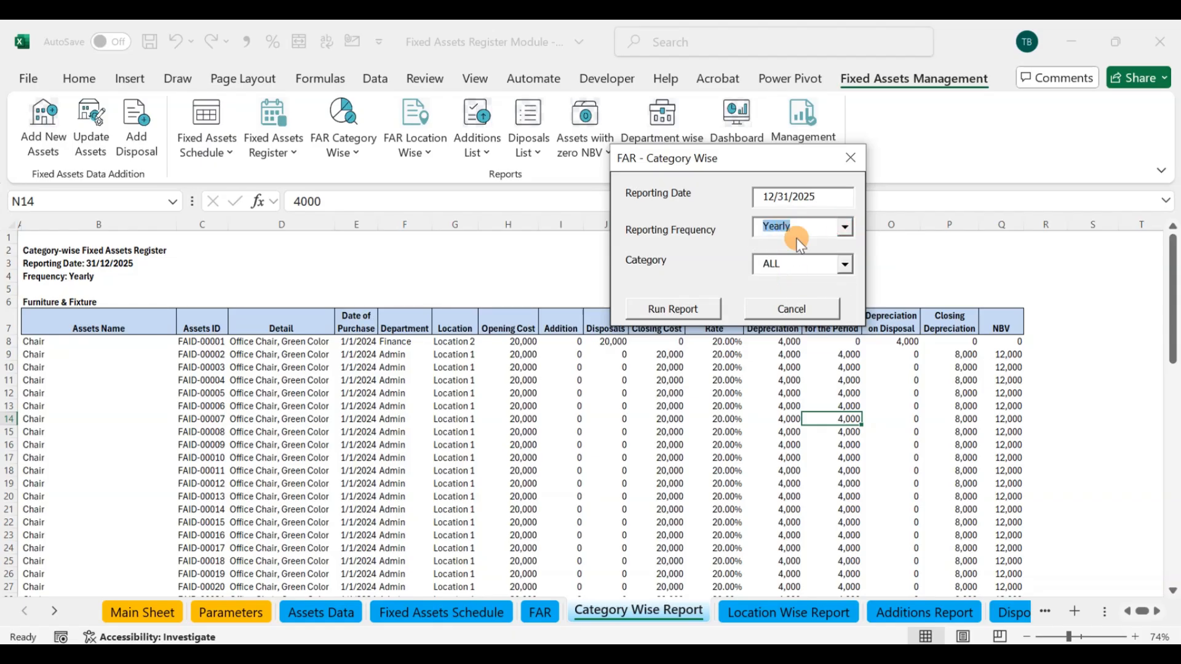
left_click(687, 308)
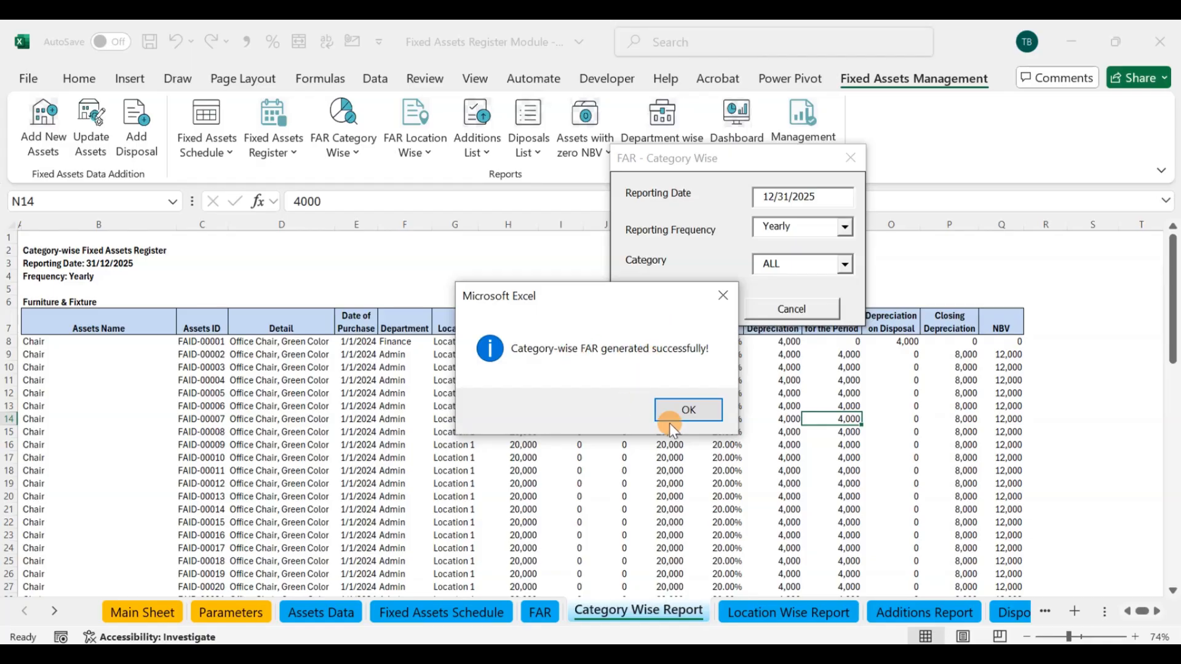
left_click(687, 411)
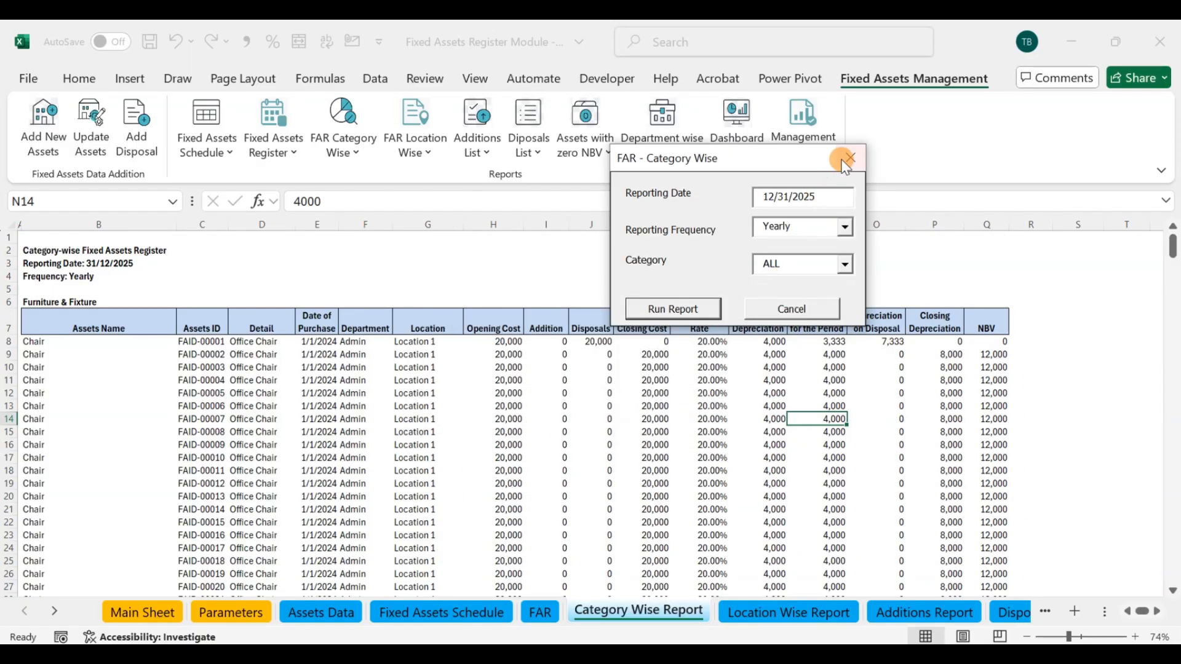
left_click(845, 158)
Step: Compare the Total Furniture & Fixture NBV in the Category Wise Report with the Furniture & Fixture NBV in the Fixed Assets Schedule
scroll(917, 350, "down", 20)
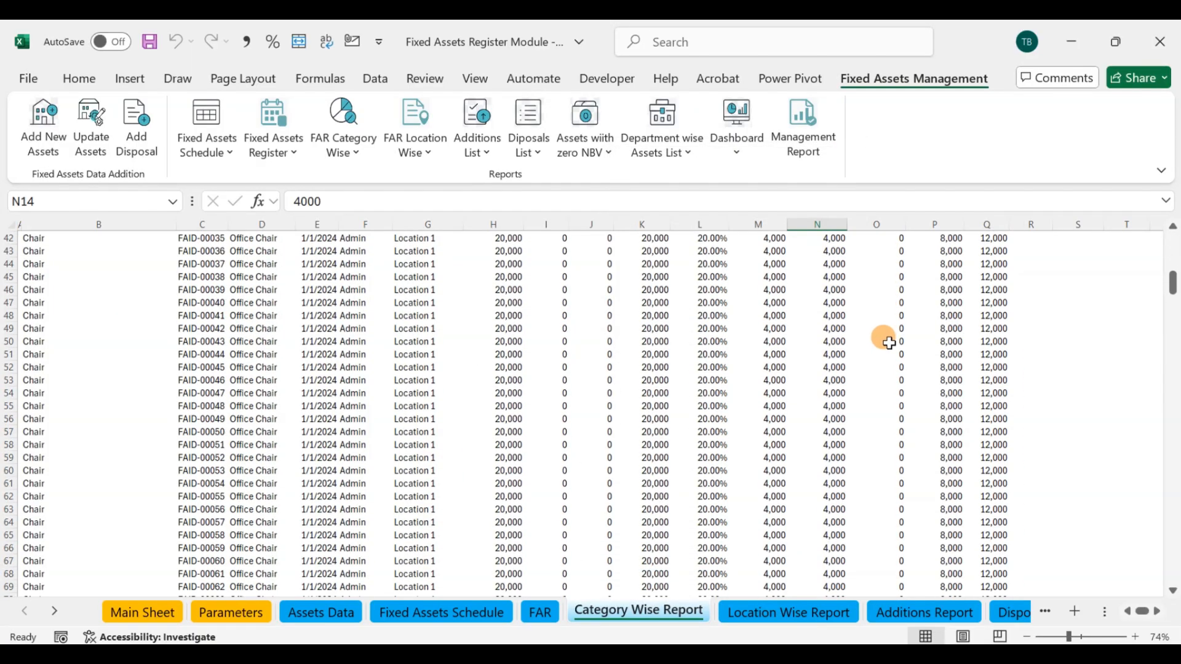
left_click_drag(1174, 312, 1175, 504)
left_click(986, 404)
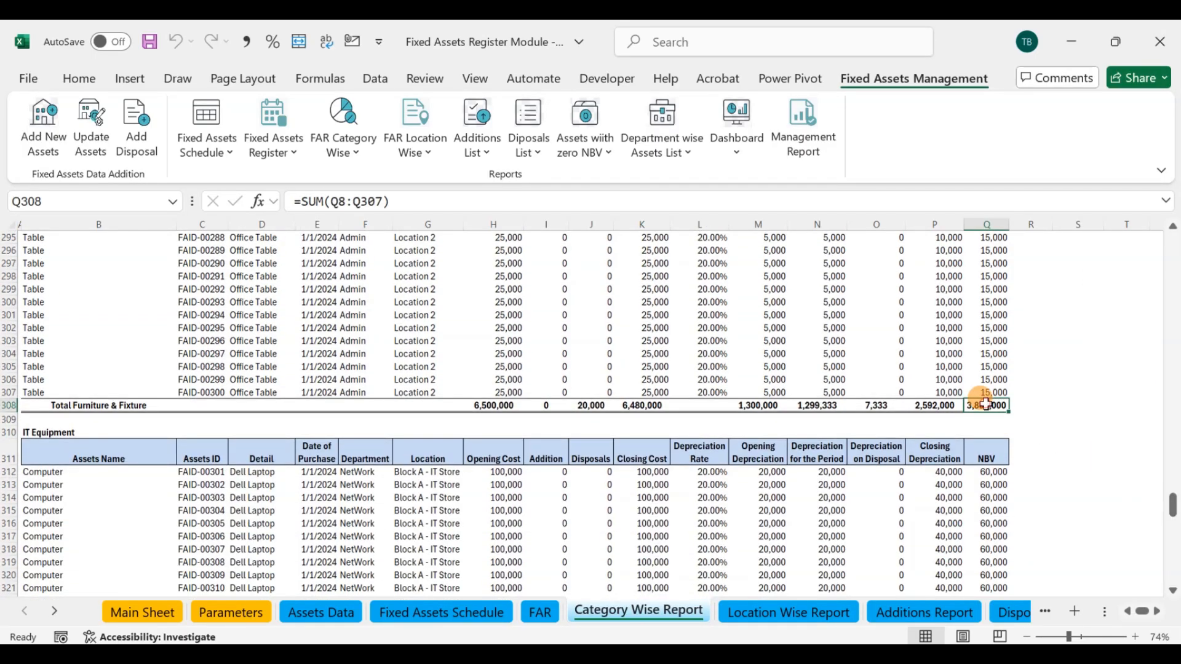
left_click(429, 615)
left_click(980, 422)
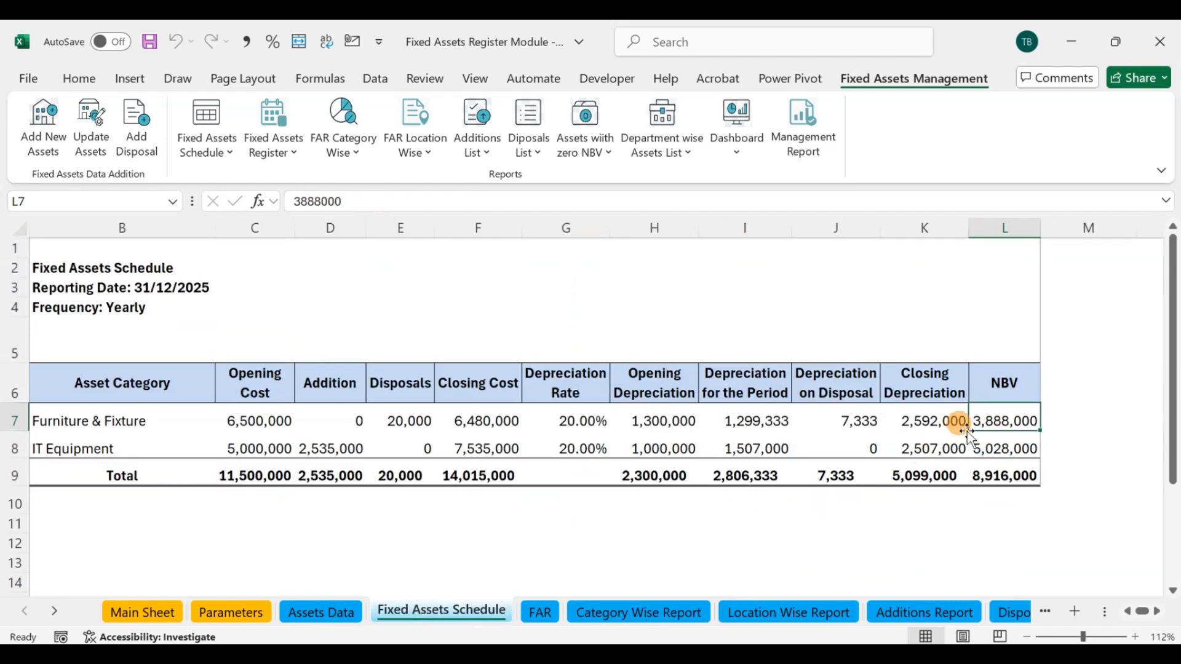
Step: Compare the Total IT Equipment NBV in the Category Wise Report with the IT Equipment NBV in the Fixed Assets Schedule
left_click(633, 614)
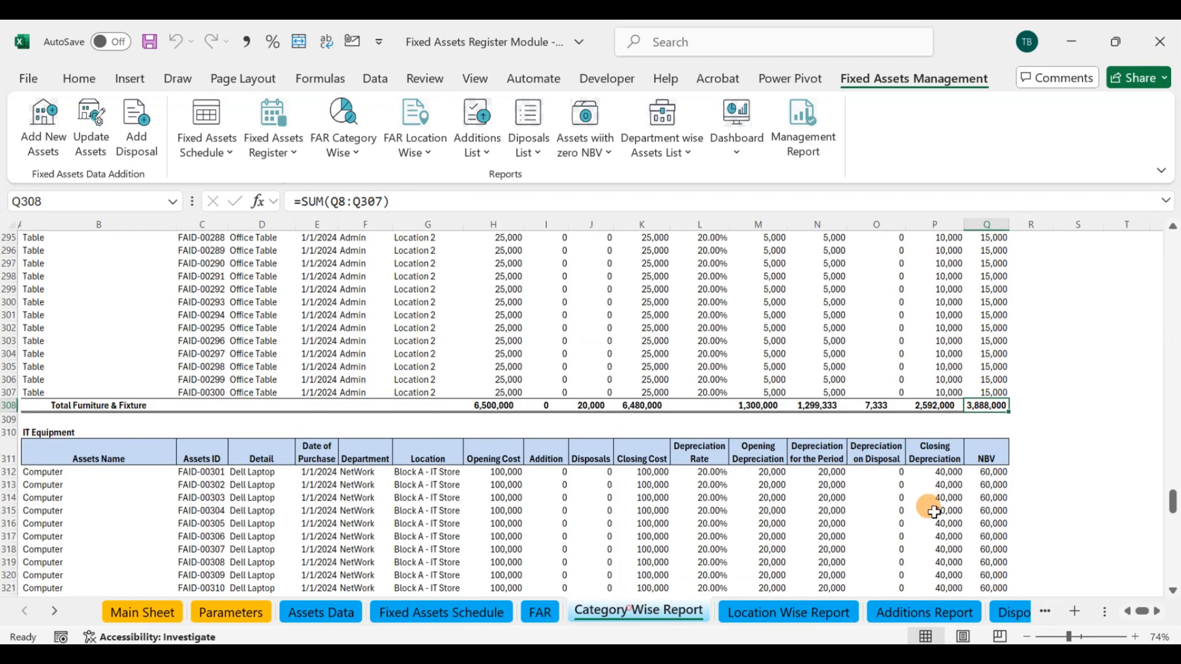
scroll(928, 460, "down", 9)
scroll(928, 460, "down", 19)
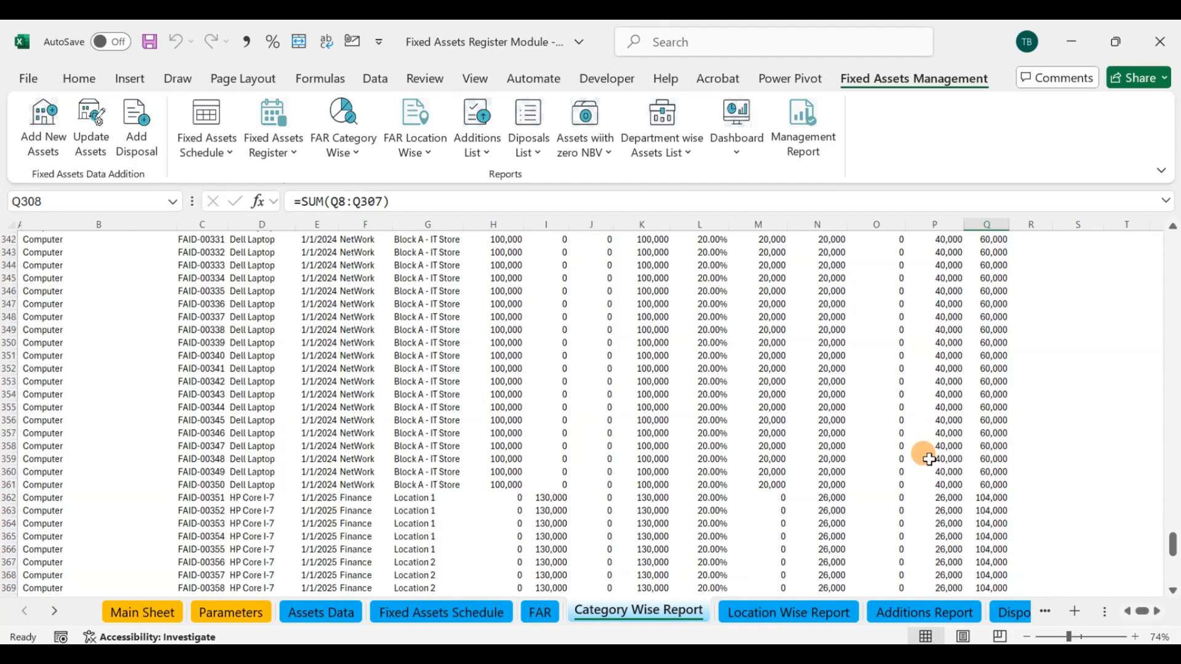
left_click(987, 420)
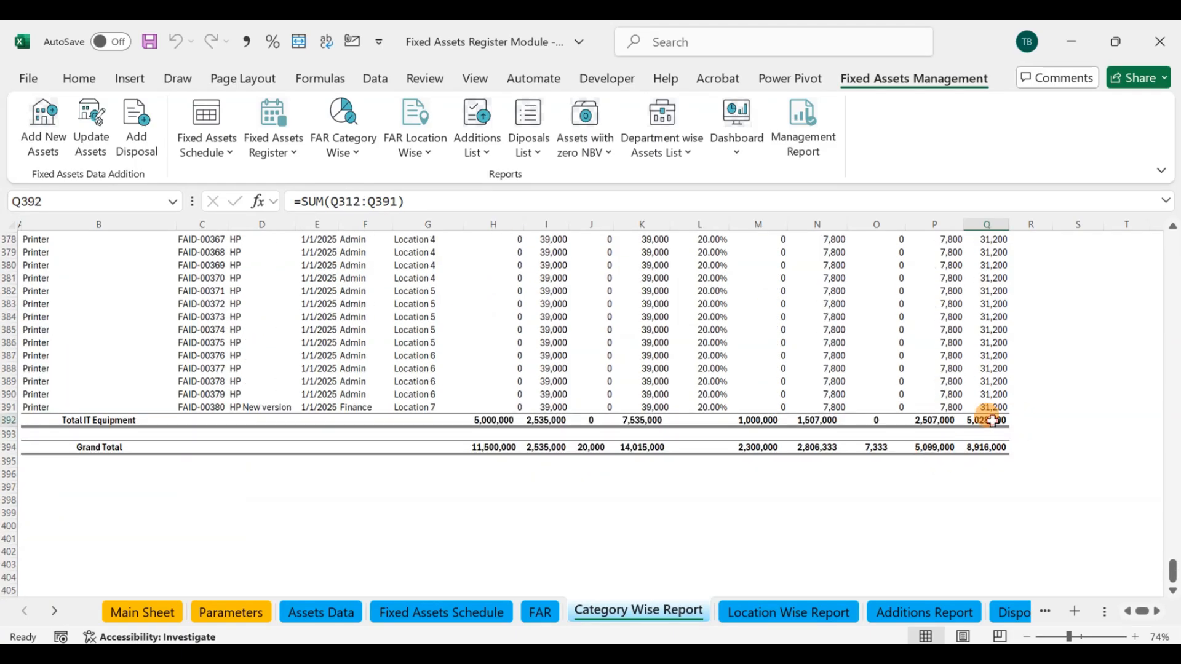
left_click(423, 615)
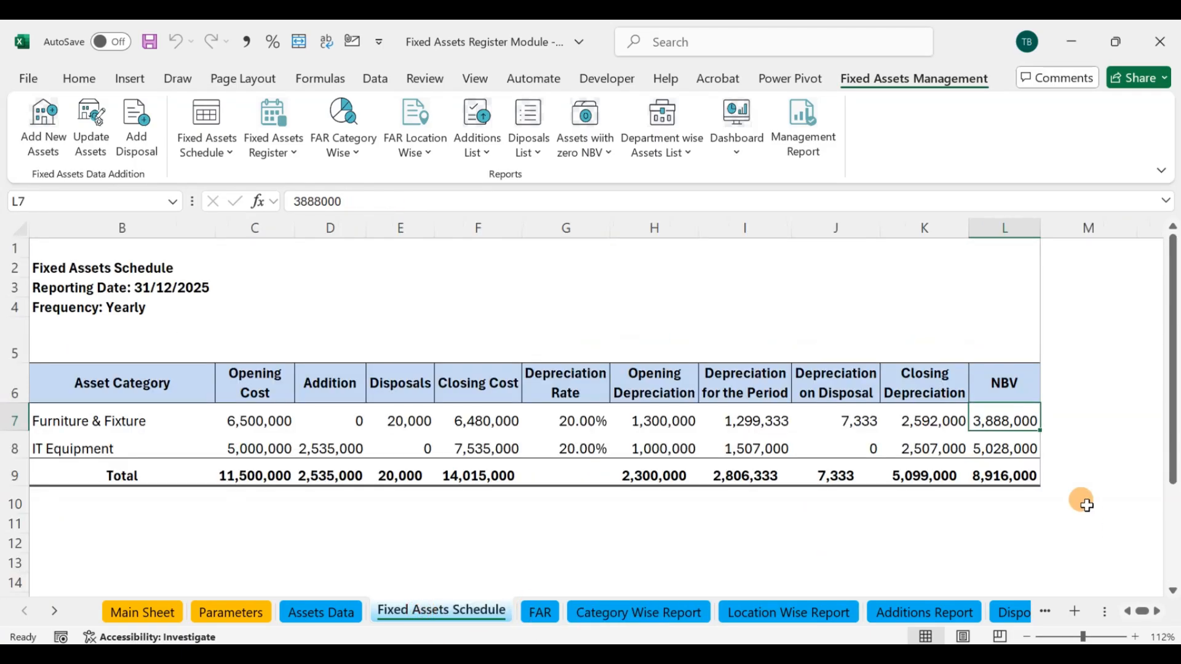
left_click(999, 448)
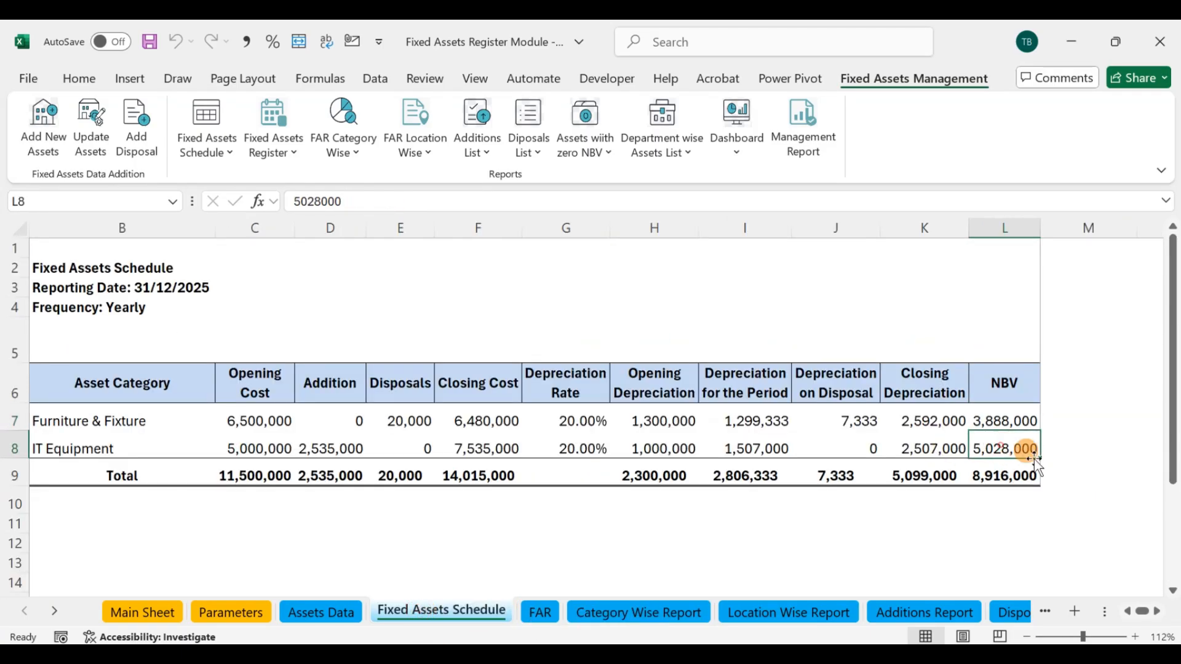
Step: Check the Grand Total NBV and Depreciation on Disposal in the Category Wise Report against the Fixed Assets Schedule totals
left_click(616, 613)
left_click(990, 447)
left_click(483, 620)
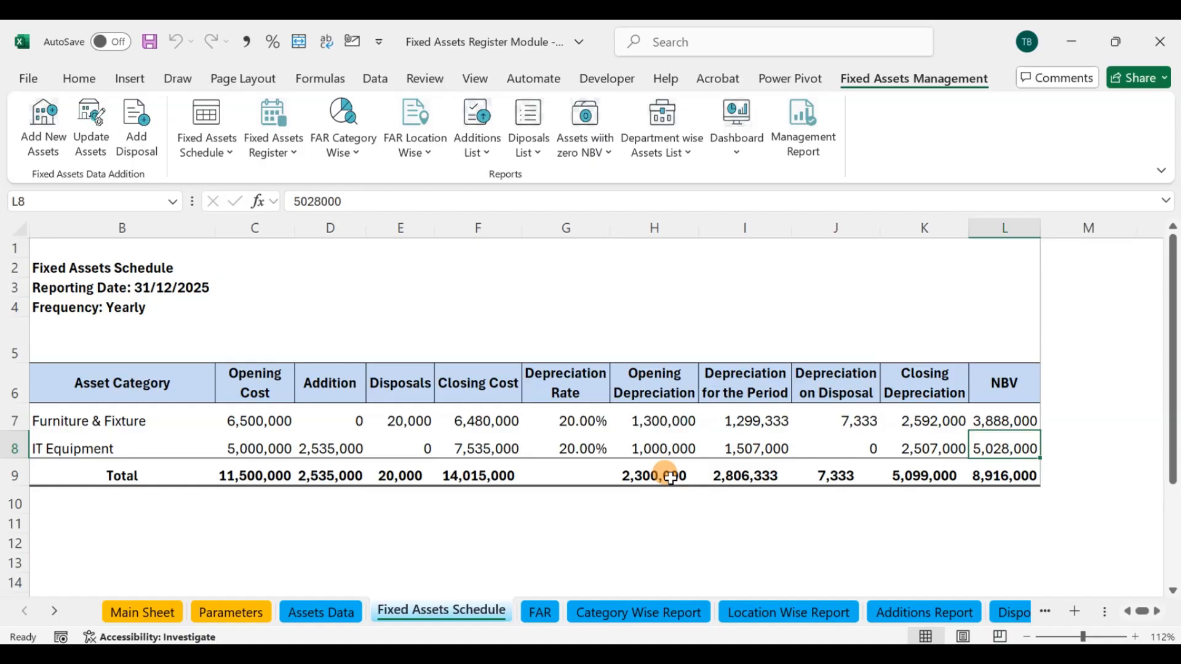
left_click(859, 421)
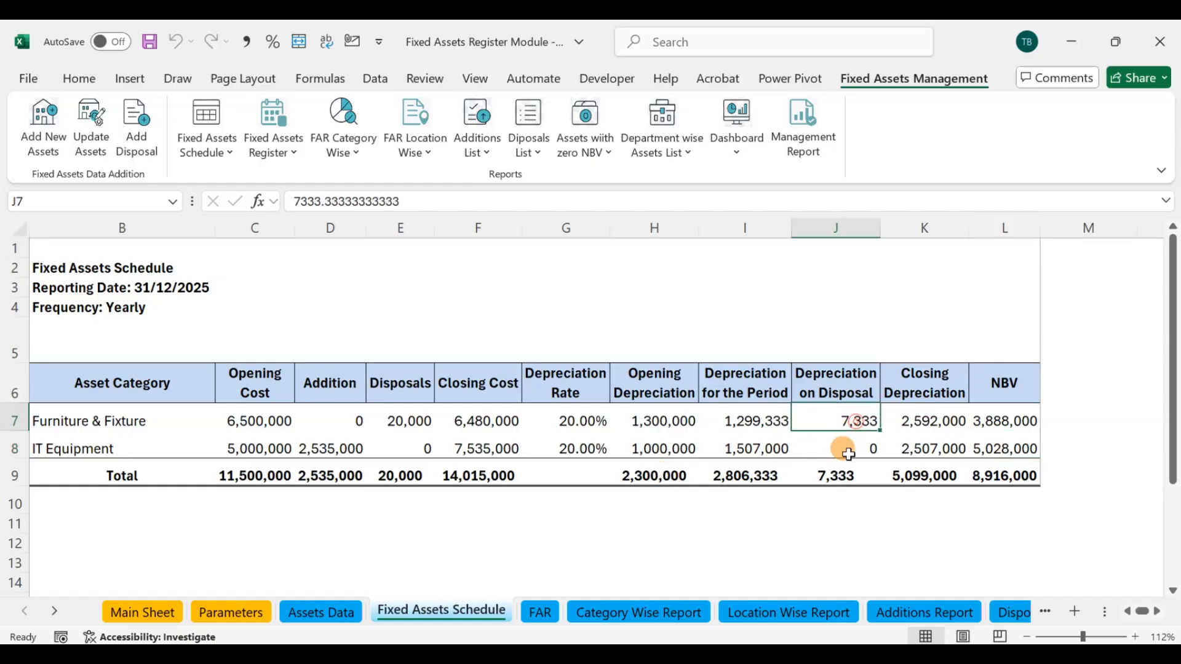
left_click(838, 476)
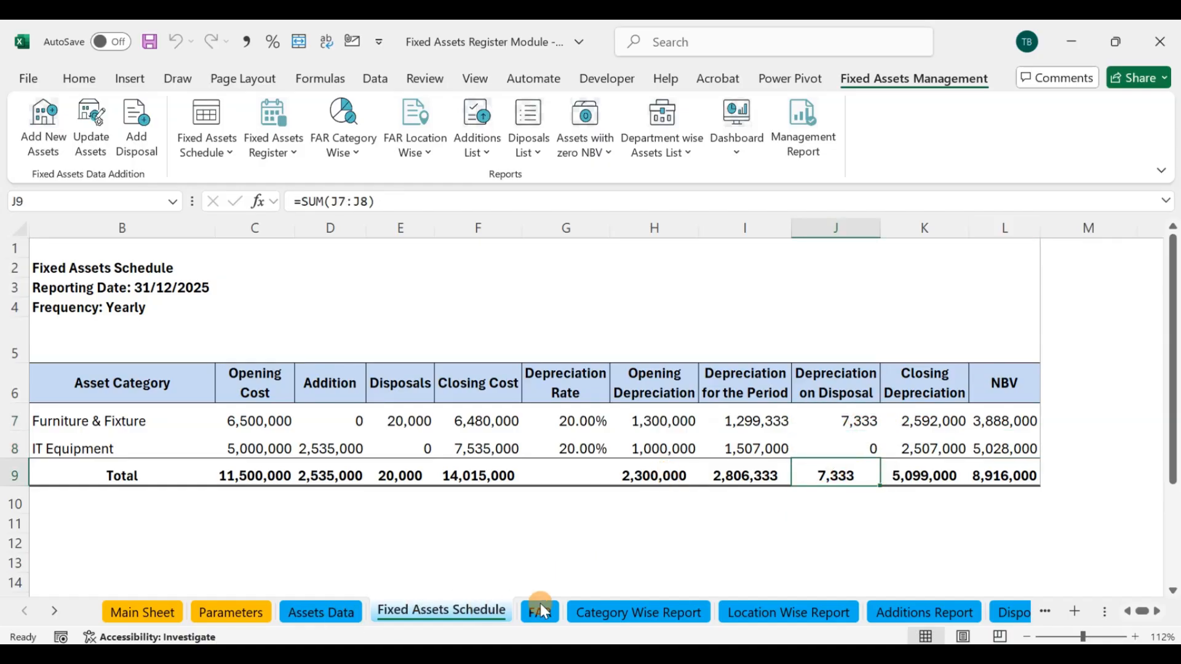
left_click(592, 612)
left_click(867, 447)
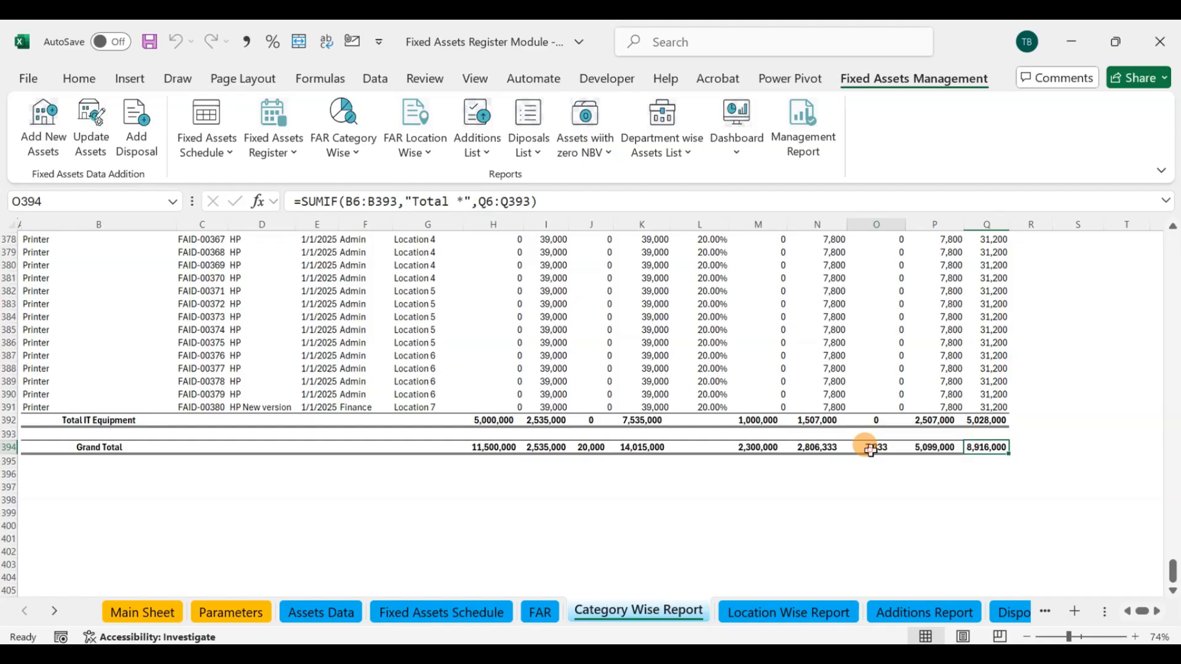
Step: Check the Grand Total Depreciation for the Period and Opening Depreciation in the Category Wise Report against the Fixed Assets Schedule totals
left_click(810, 450)
left_click(484, 612)
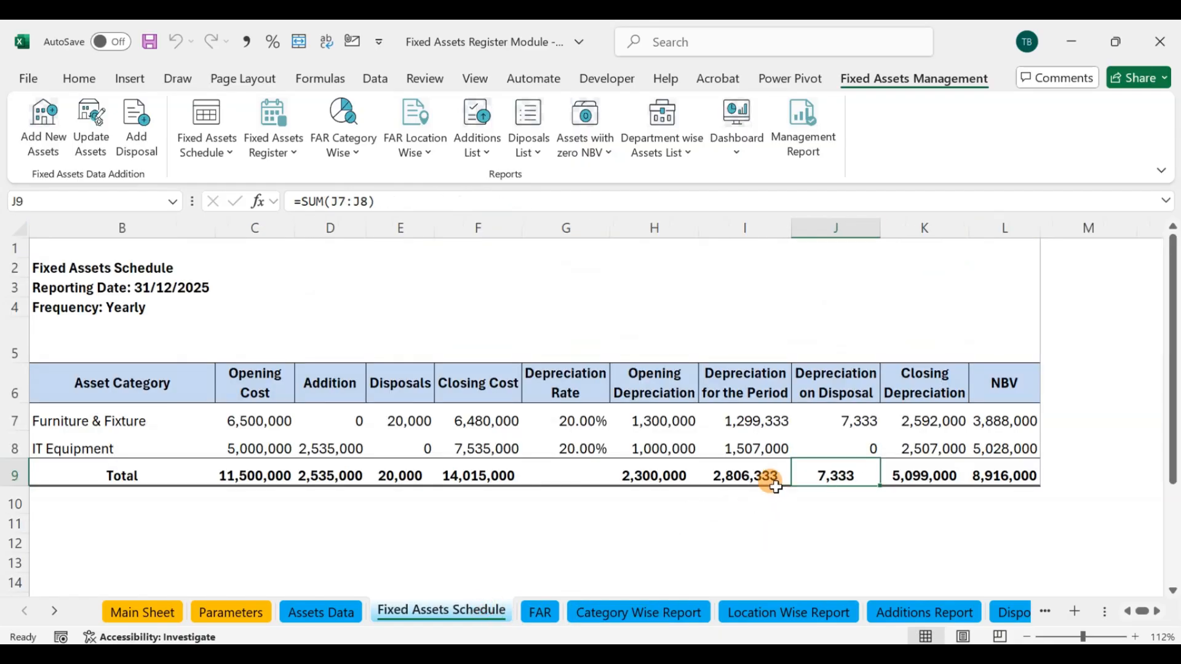
left_click(757, 478)
left_click(652, 477)
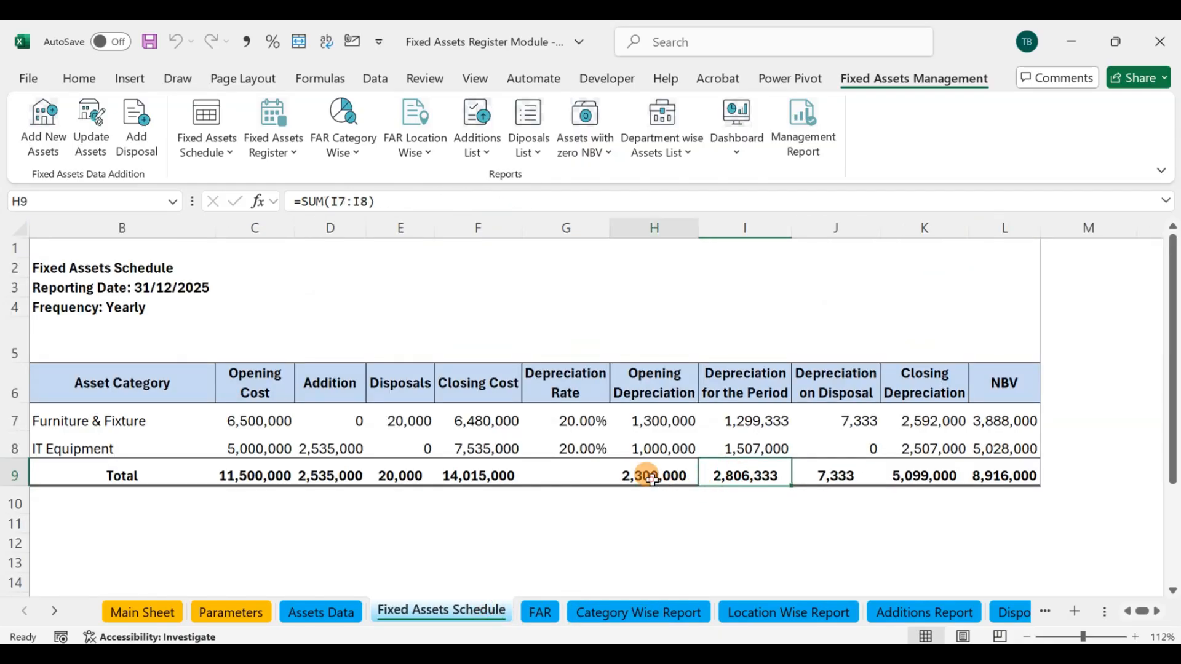
left_click(666, 617)
left_click(755, 445)
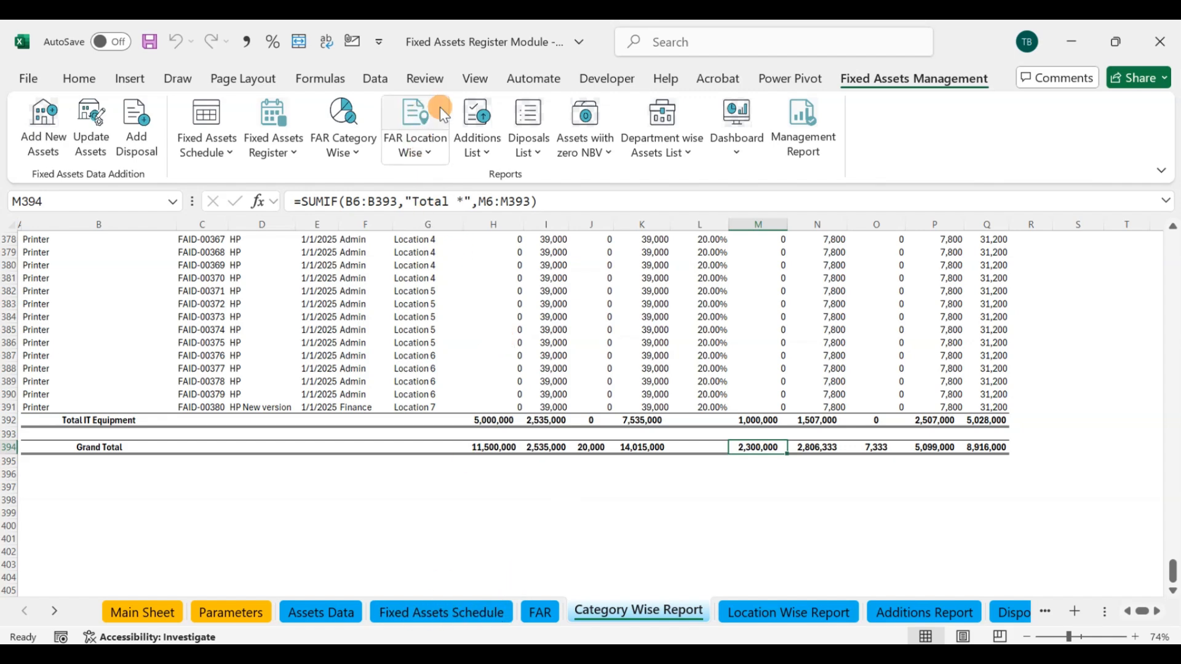
Step: Run the category-wise fixed assets report for Furniture & Fixture with reporting date 12/31/2025 and Yearly frequency
left_click(424, 109)
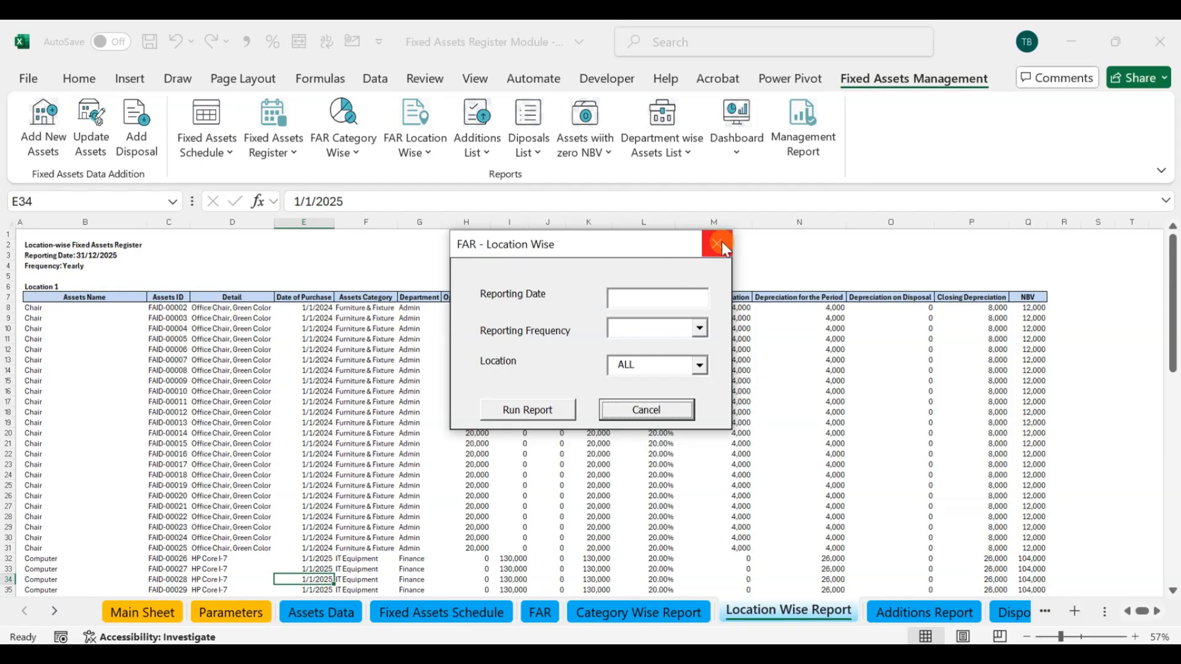
left_click(722, 244)
left_click(343, 123)
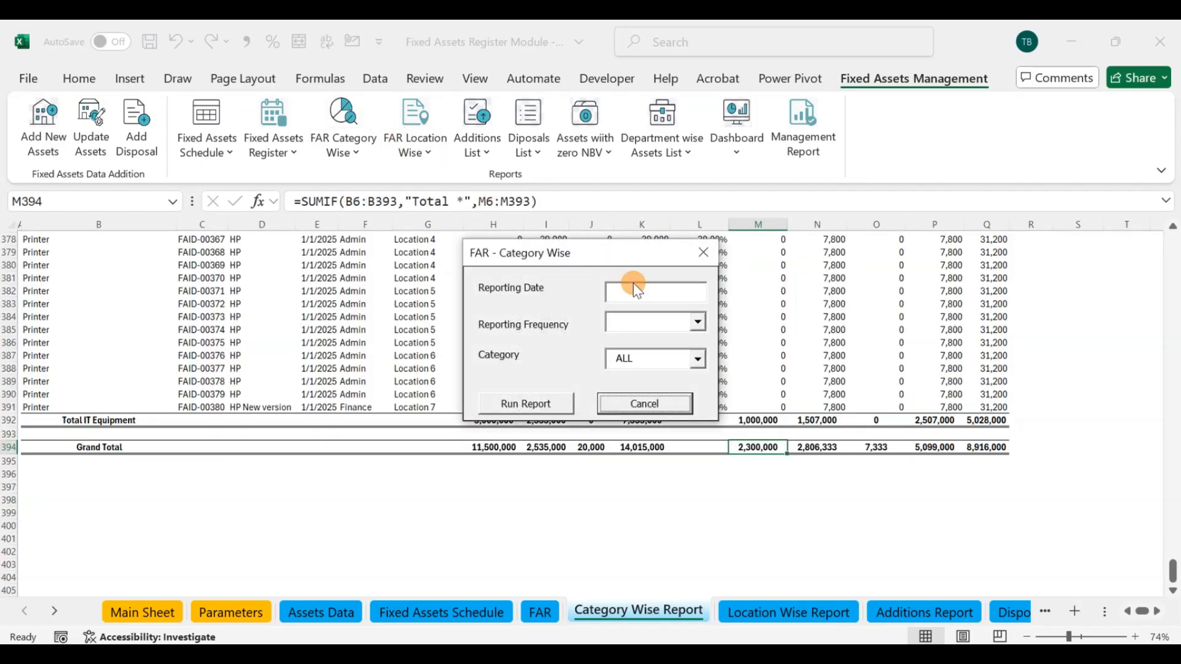
left_click(695, 360)
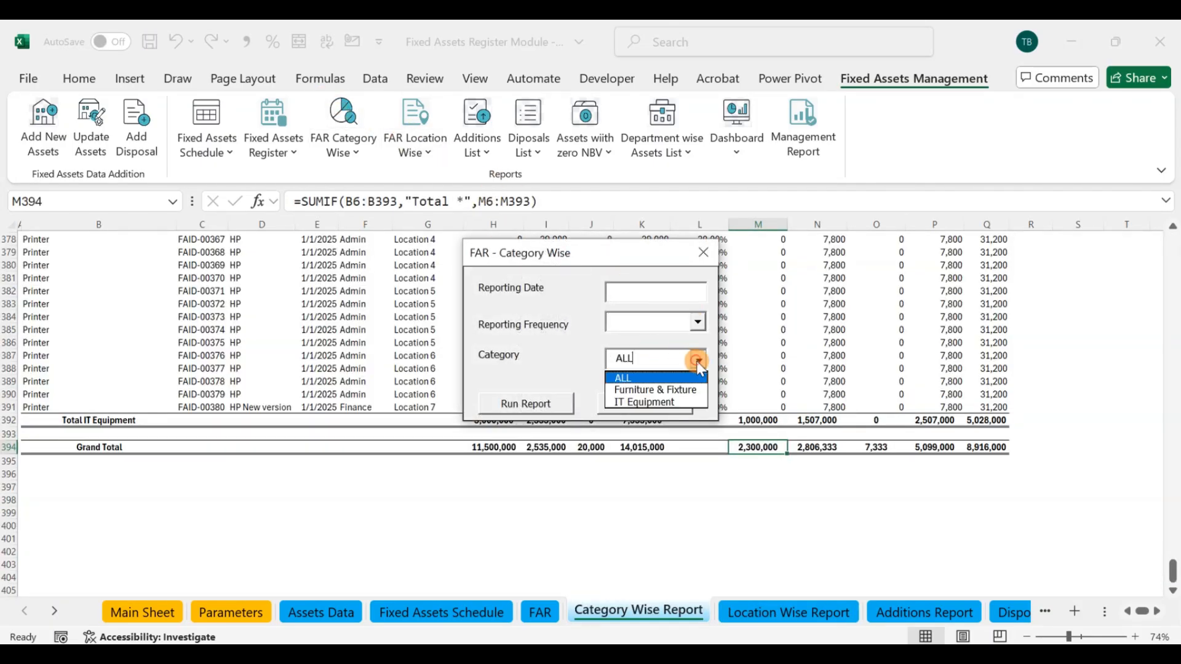
left_click(655, 386)
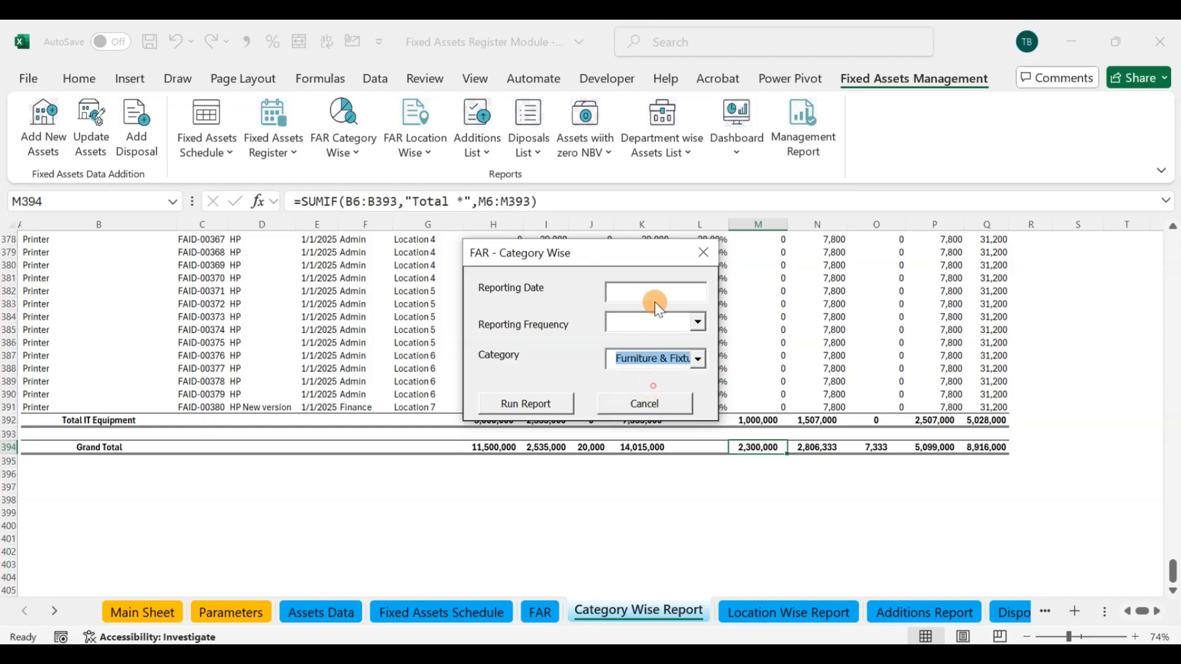
left_click(648, 289)
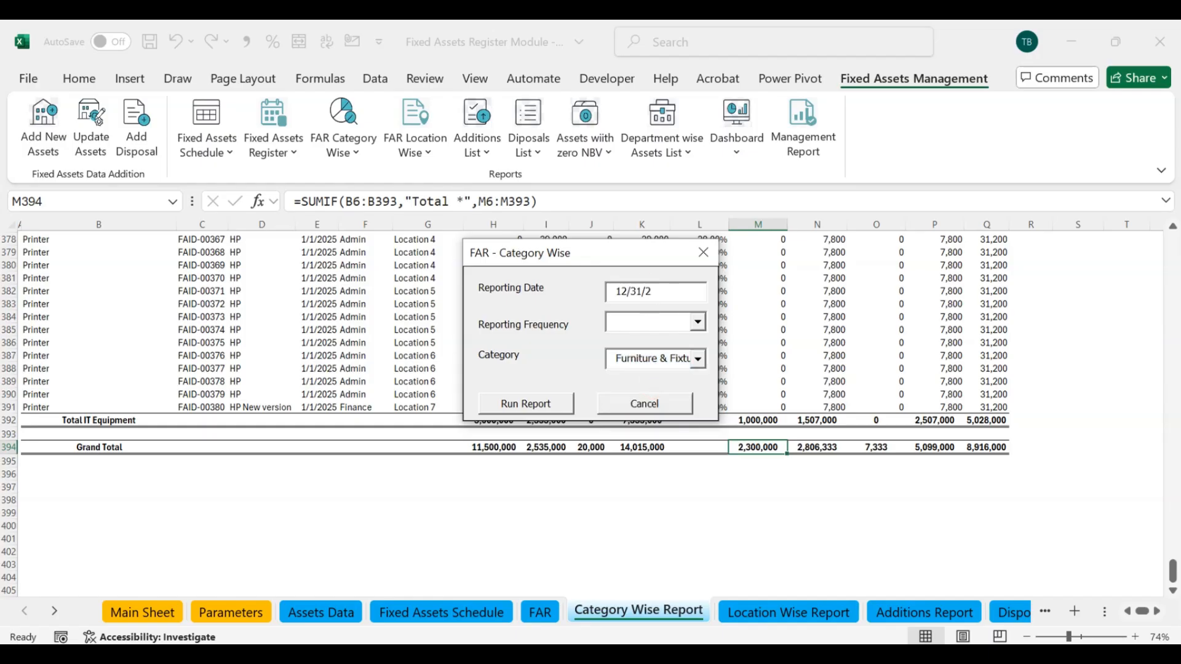
left_click(700, 320)
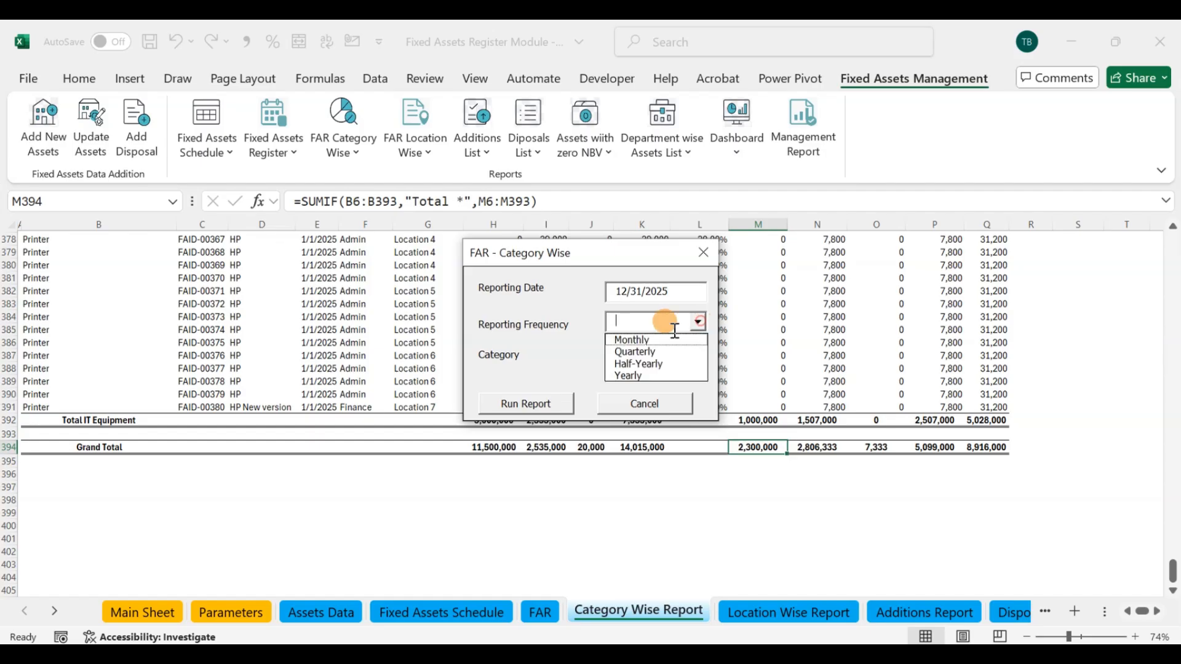
left_click(643, 375)
left_click(527, 403)
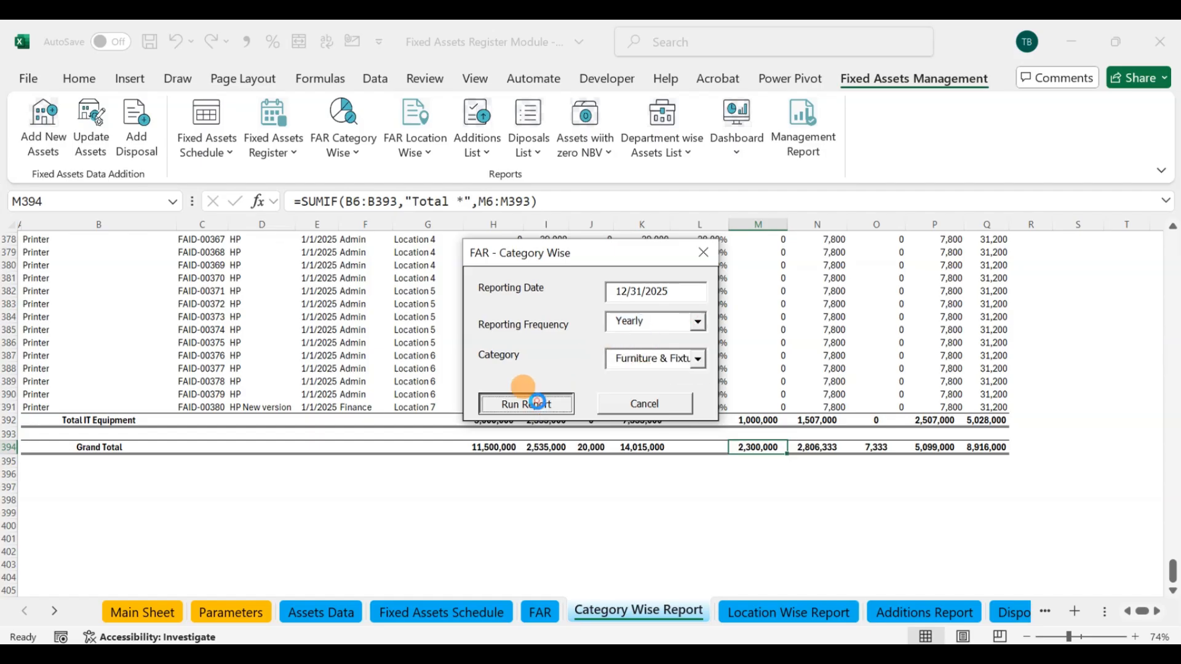
left_click(676, 407)
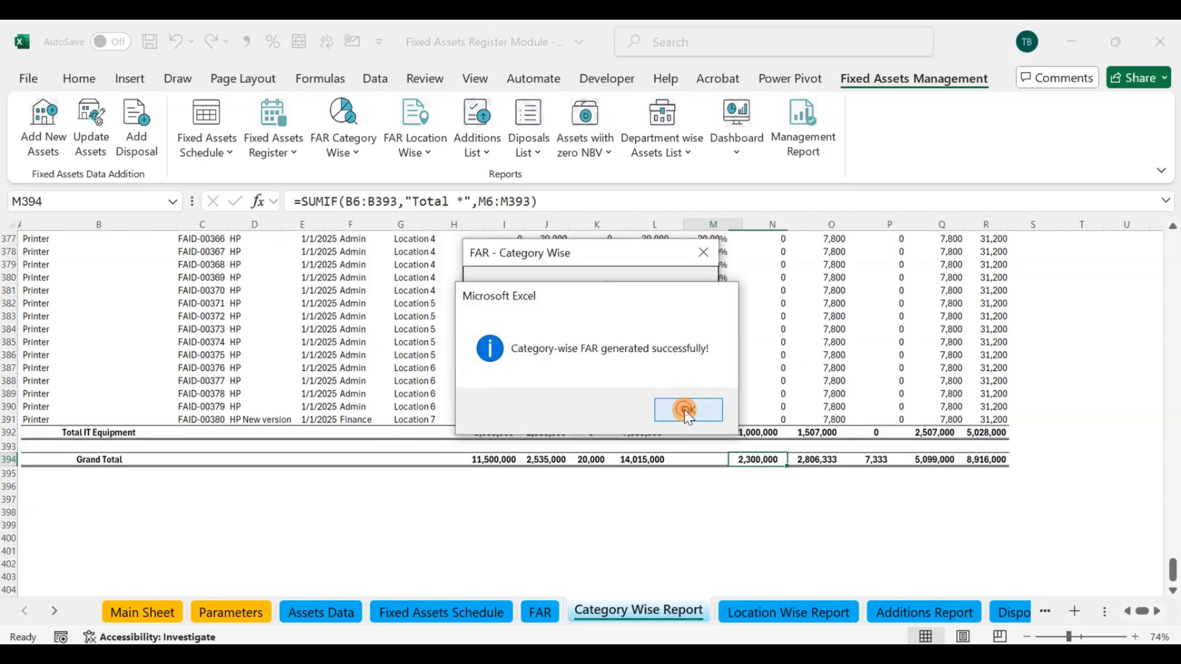
left_click(703, 253)
Step: Review the Furniture & Fixture category report, examining its Grand Total NBV, asset rows and header details
scroll(1068, 369, "up", 2)
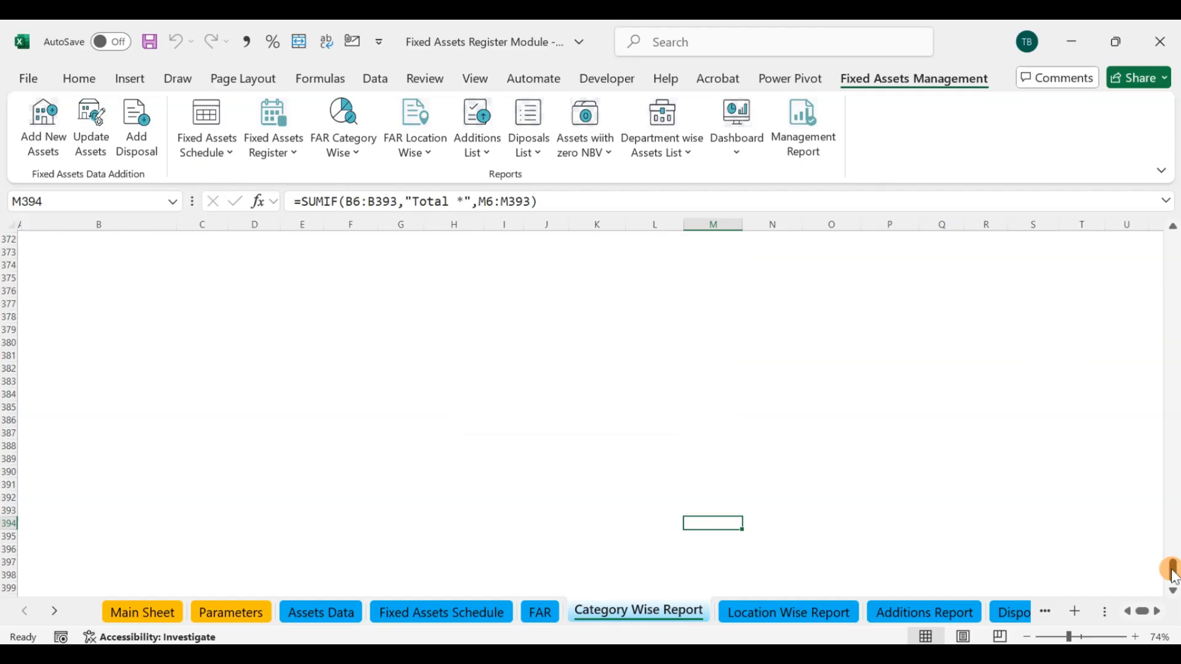
left_click_drag(1174, 578, 1175, 505)
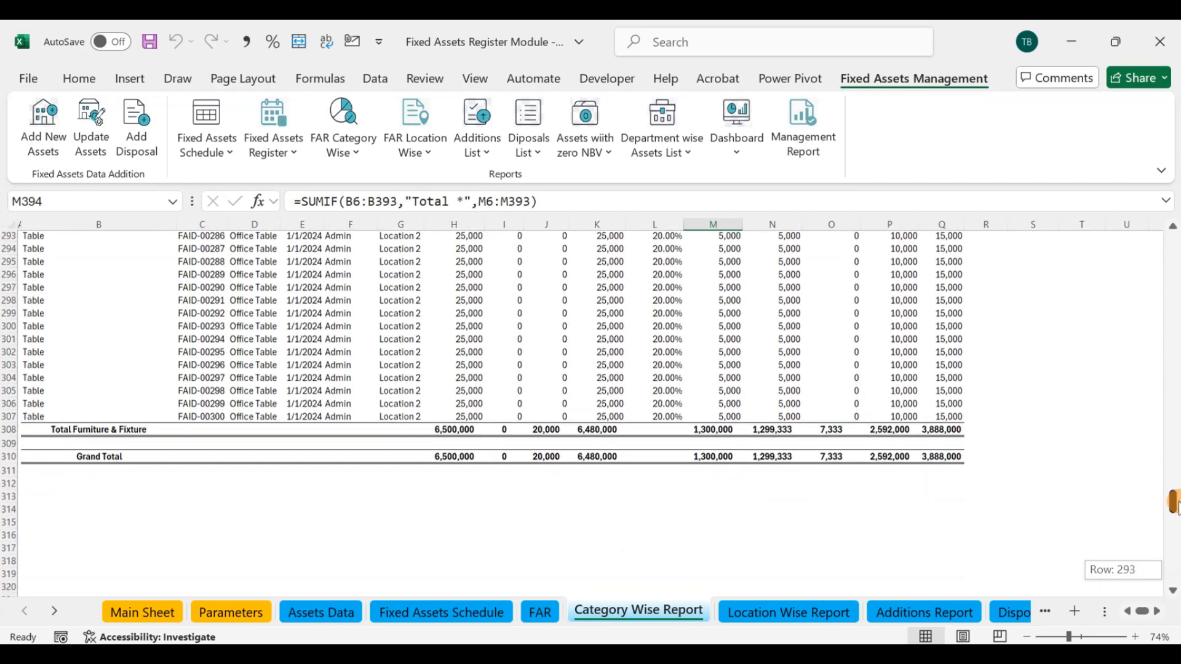
left_click(943, 456)
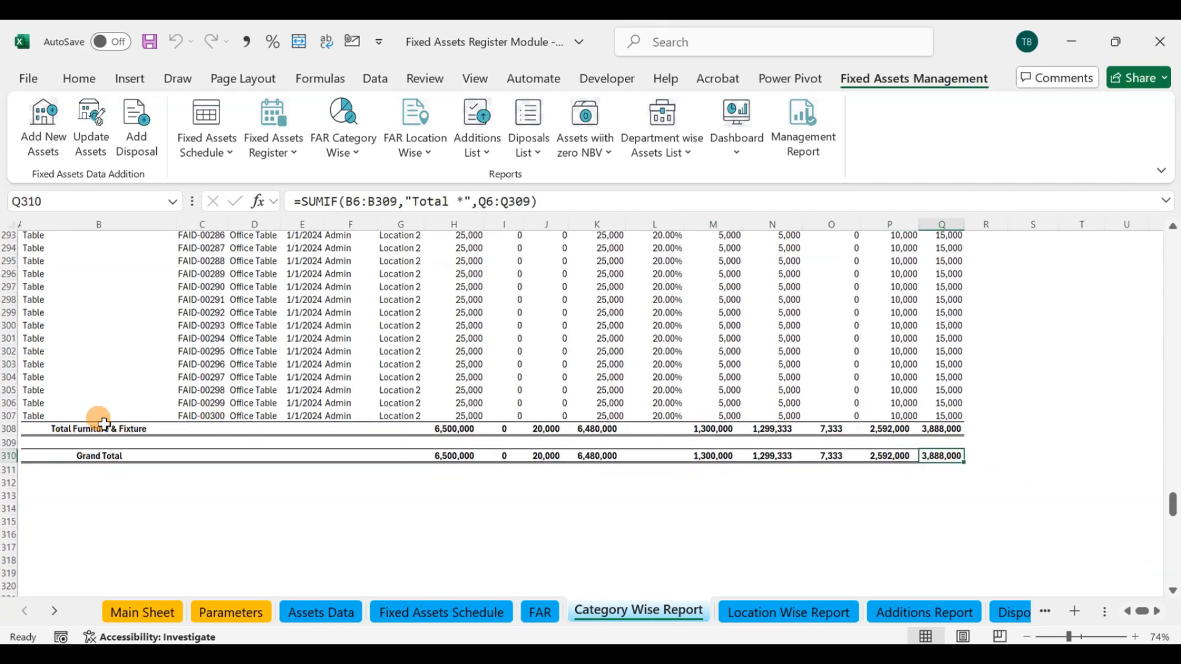
left_click(353, 377)
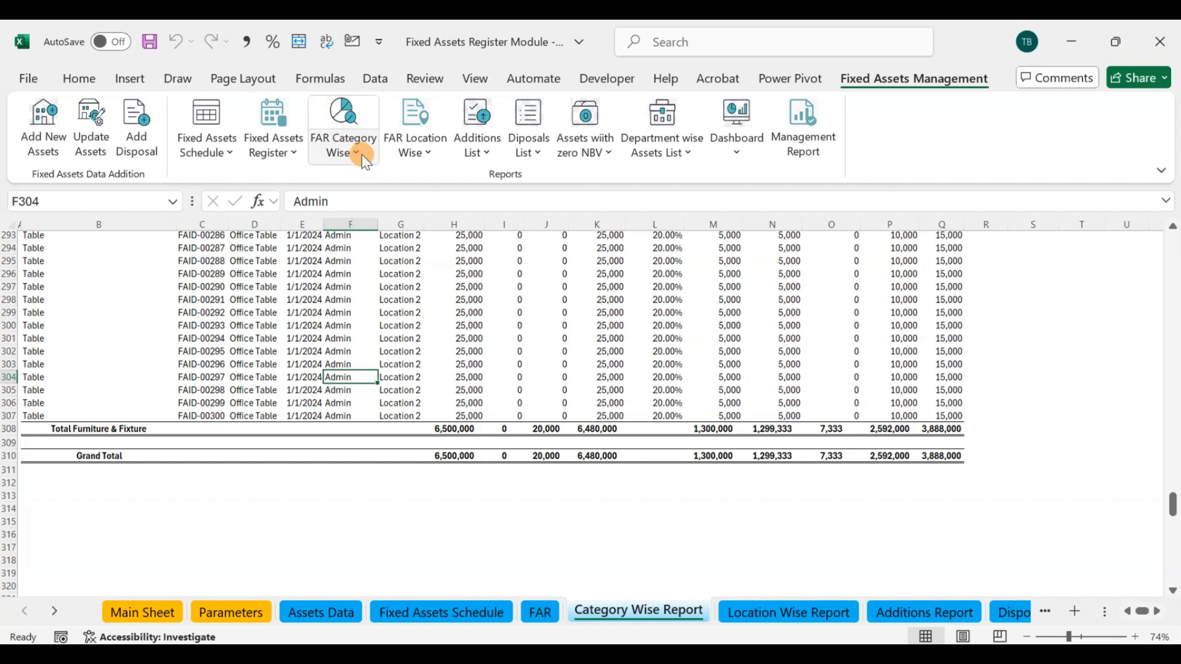
scroll(190, 330, "up", 16)
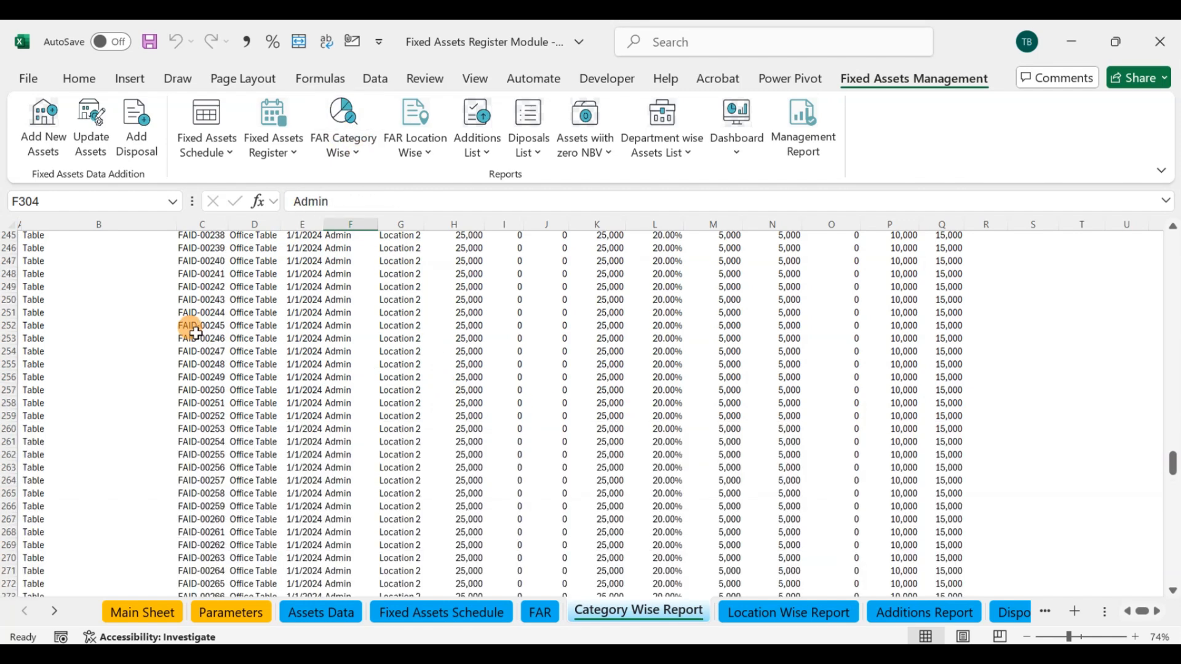
scroll(190, 329, "up", 17)
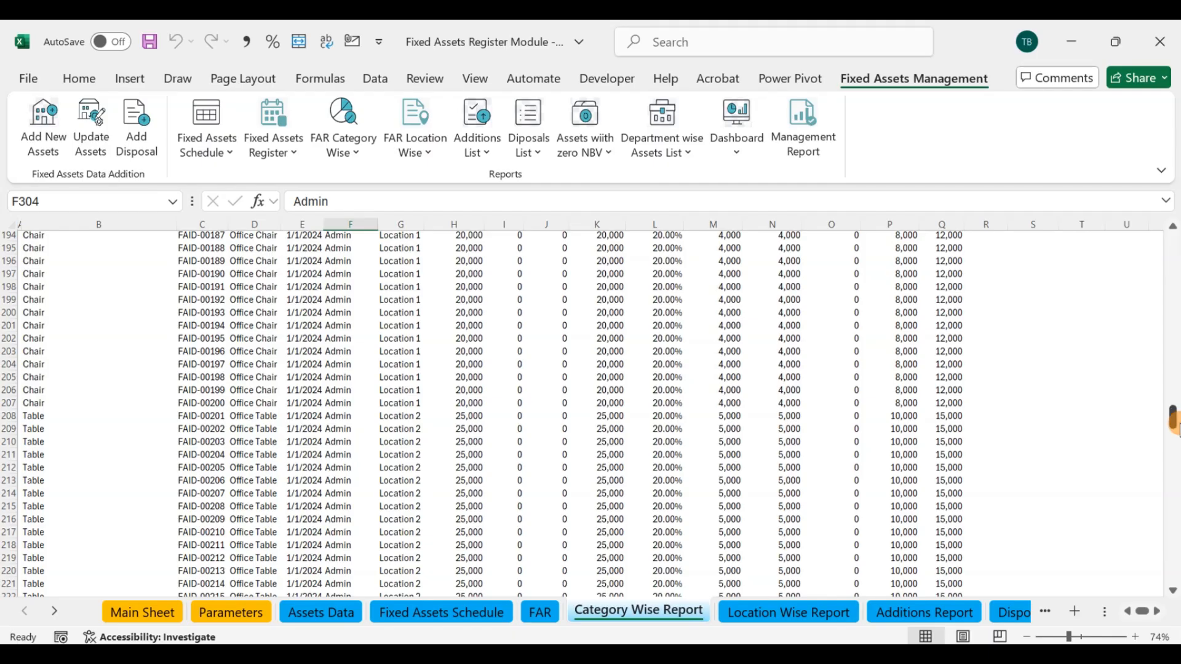
left_click_drag(1174, 424, 1172, 243)
left_click(572, 418)
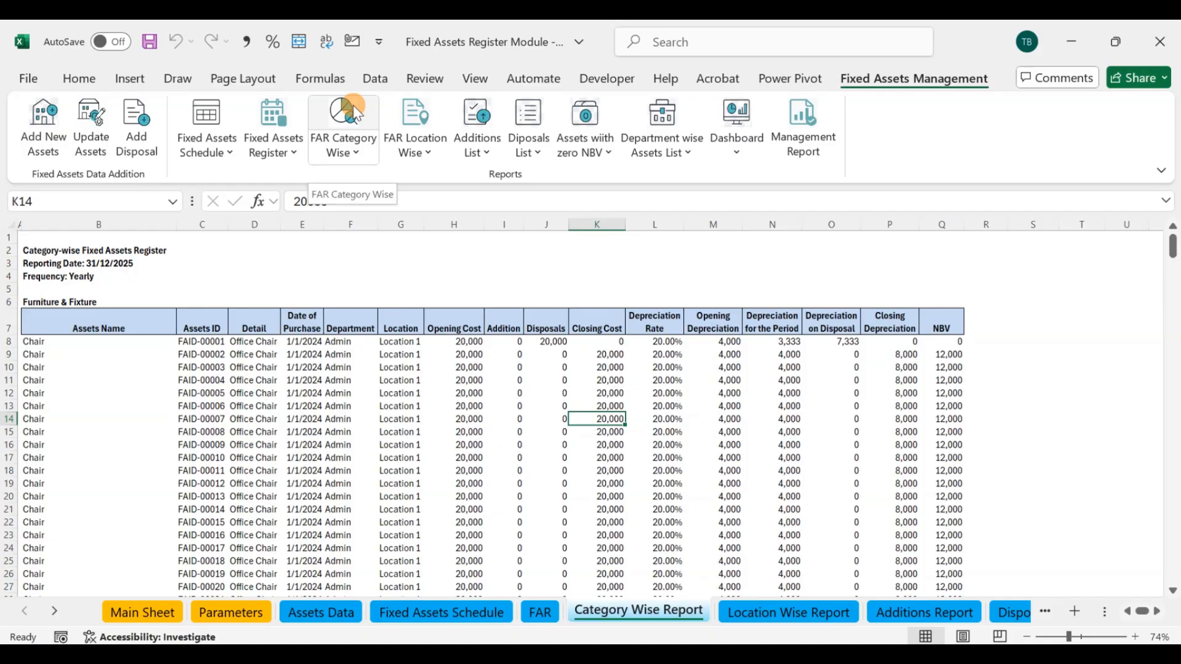
Step: Start a location-wise report with reporting date 12/31/2025, Monthly frequency and Location 1
left_click(423, 109)
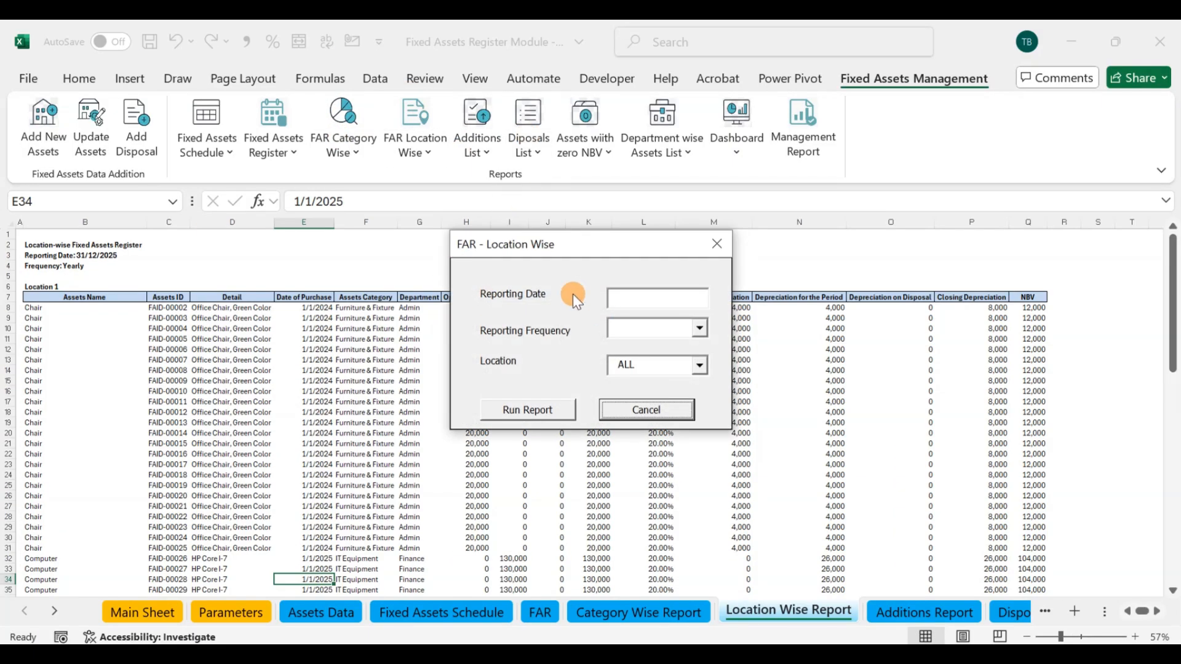
left_click(701, 365)
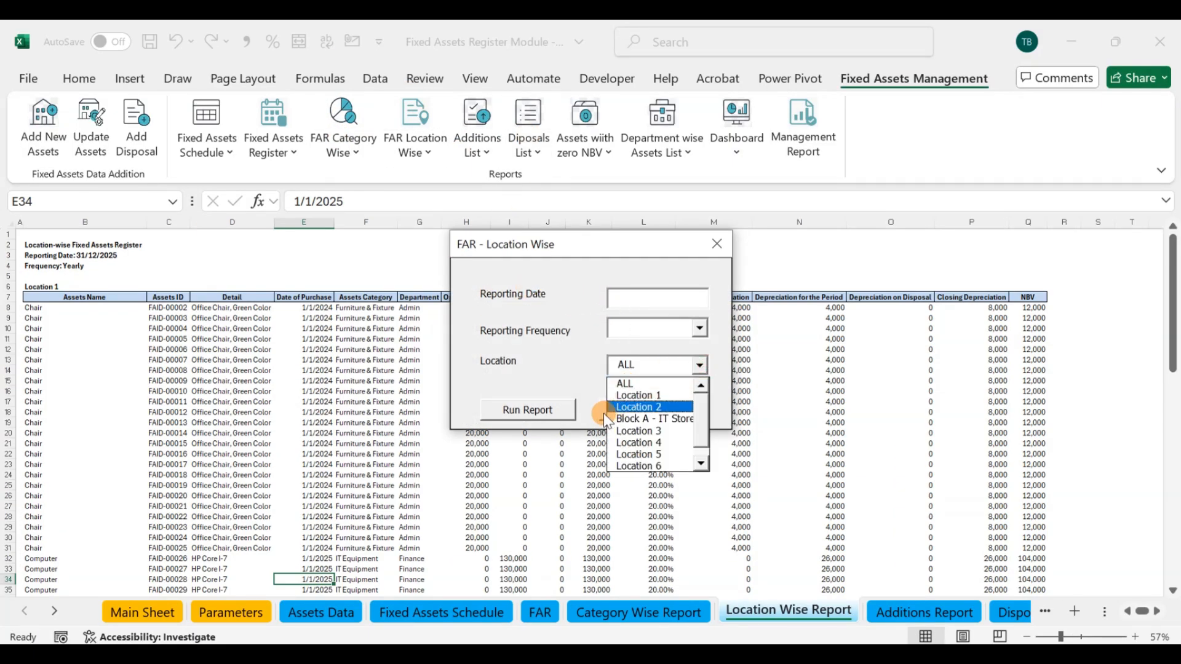
left_click(644, 395)
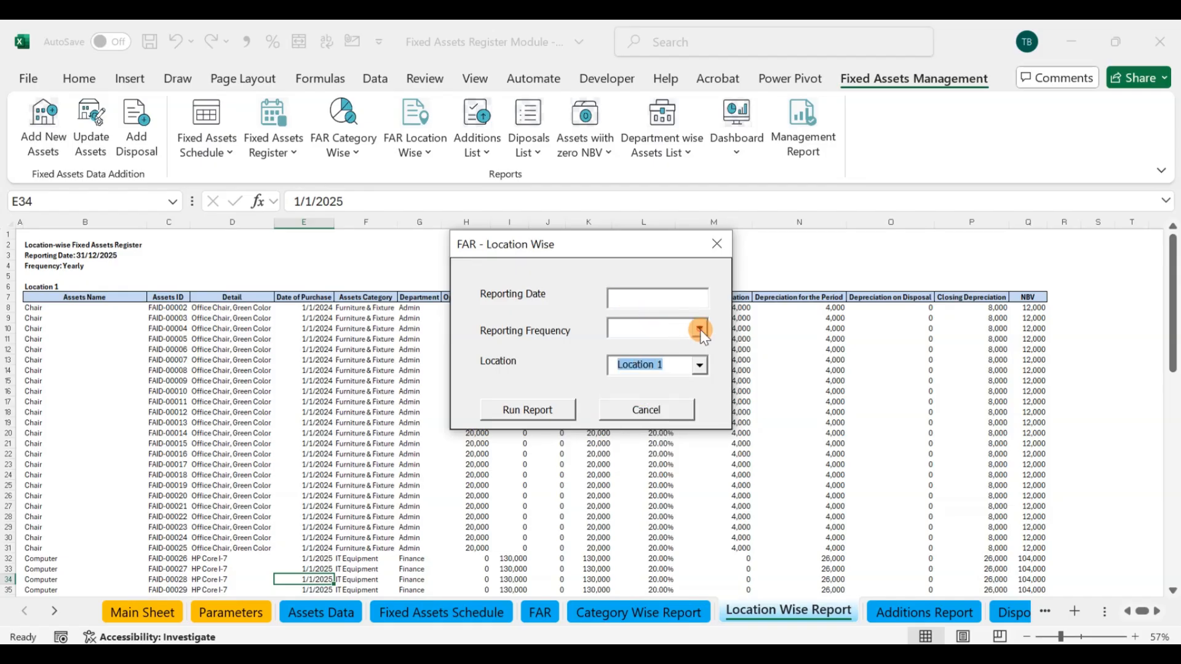
left_click(700, 331)
left_click(650, 347)
left_click(626, 297)
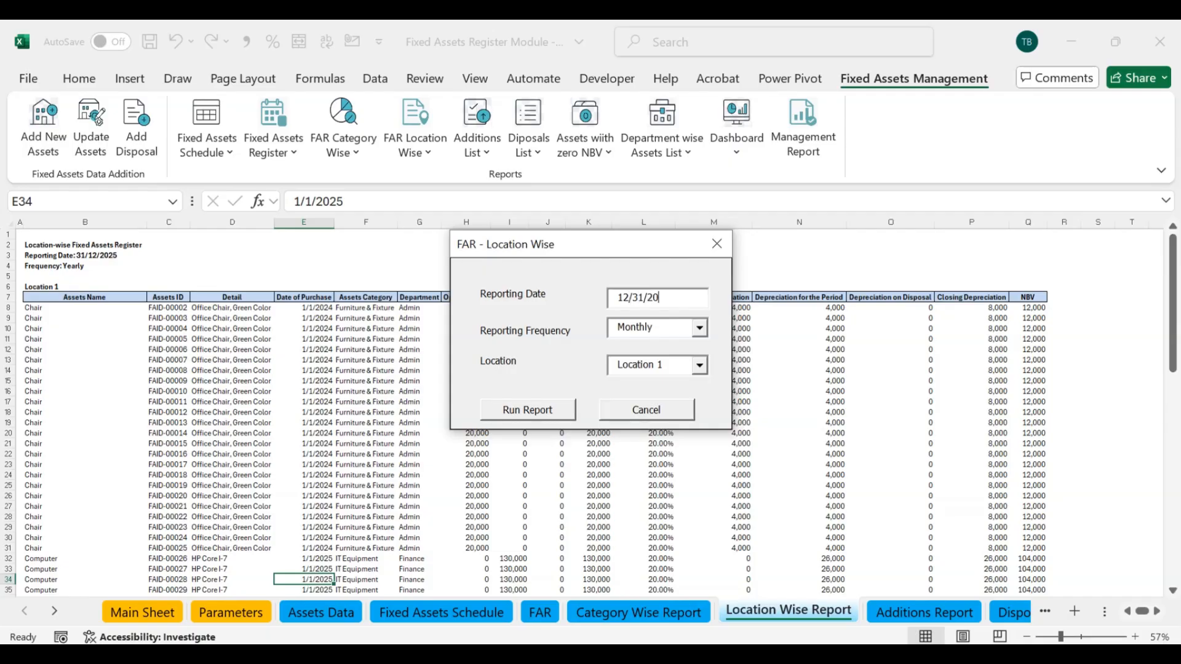
Step: Set the location-wise report to Yearly frequency and ALL locations, run it and close the form
left_click(700, 328)
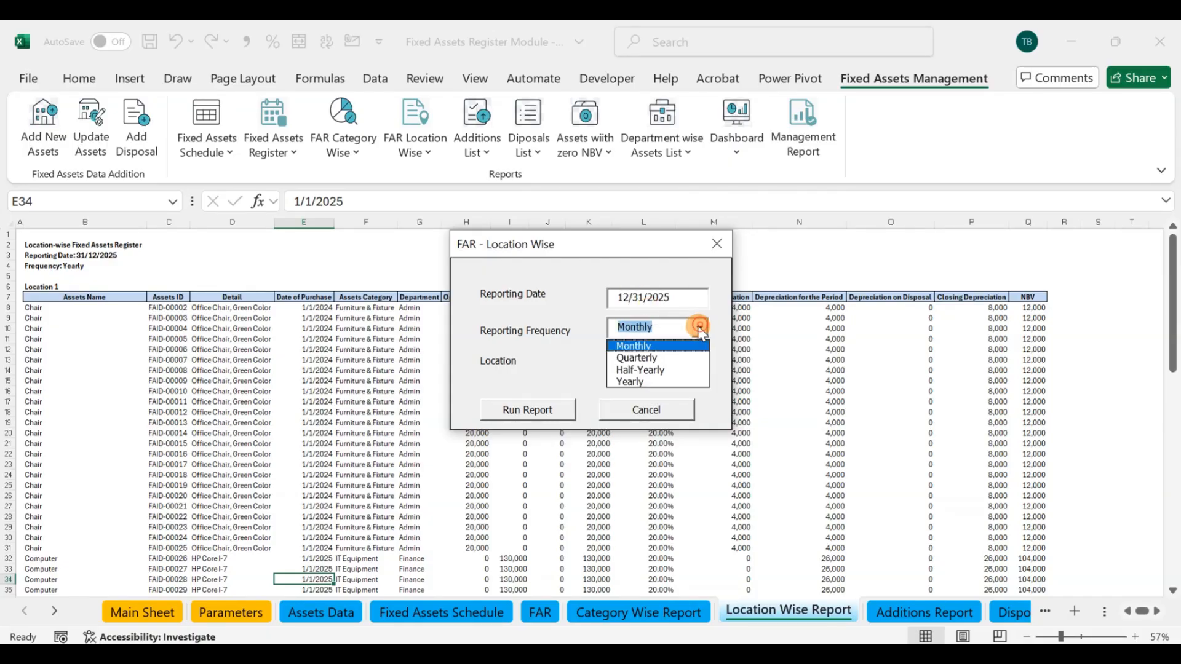
left_click(655, 380)
left_click(701, 367)
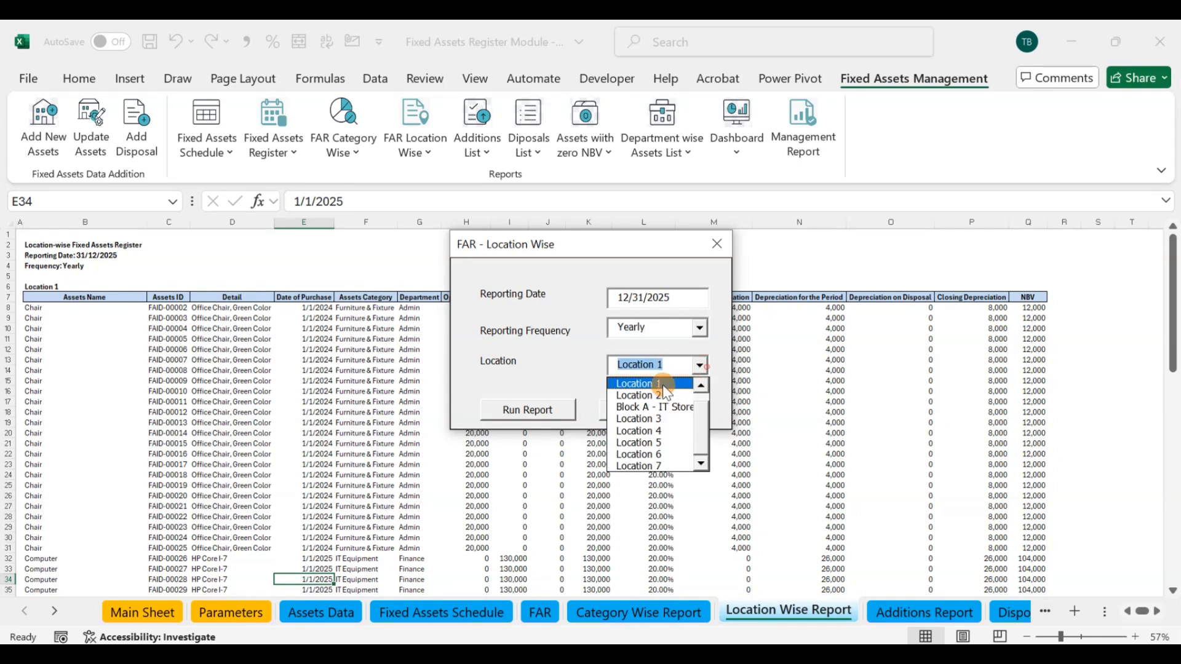
scroll(700, 400, "up", 1)
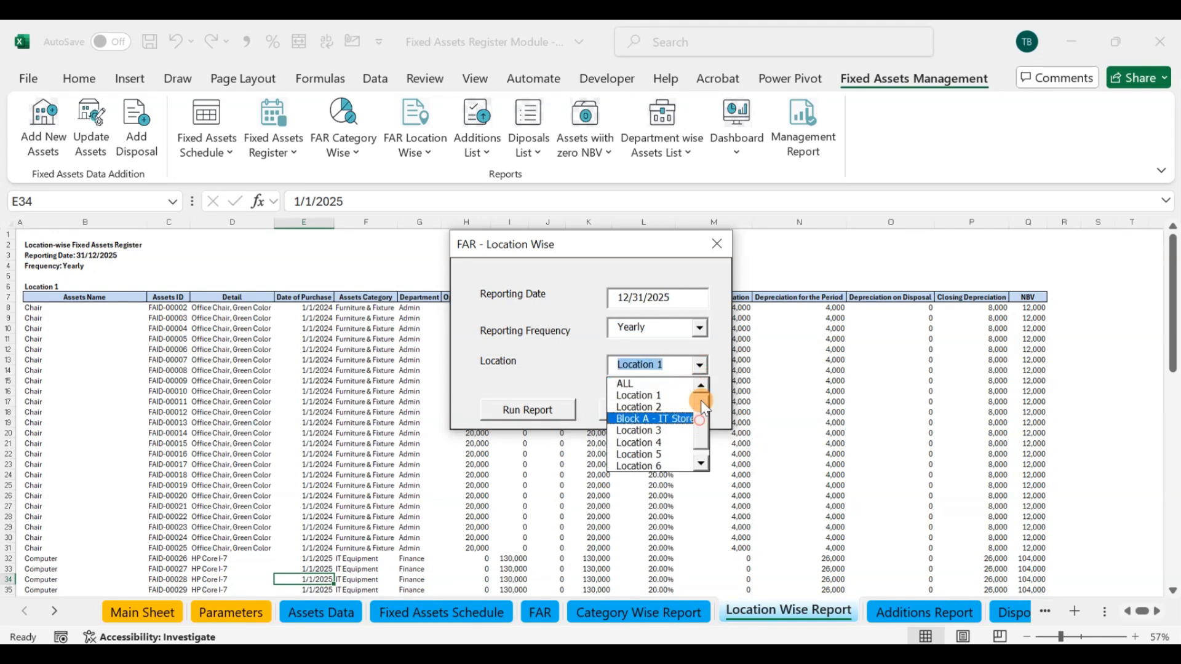
left_click(652, 386)
left_click(532, 407)
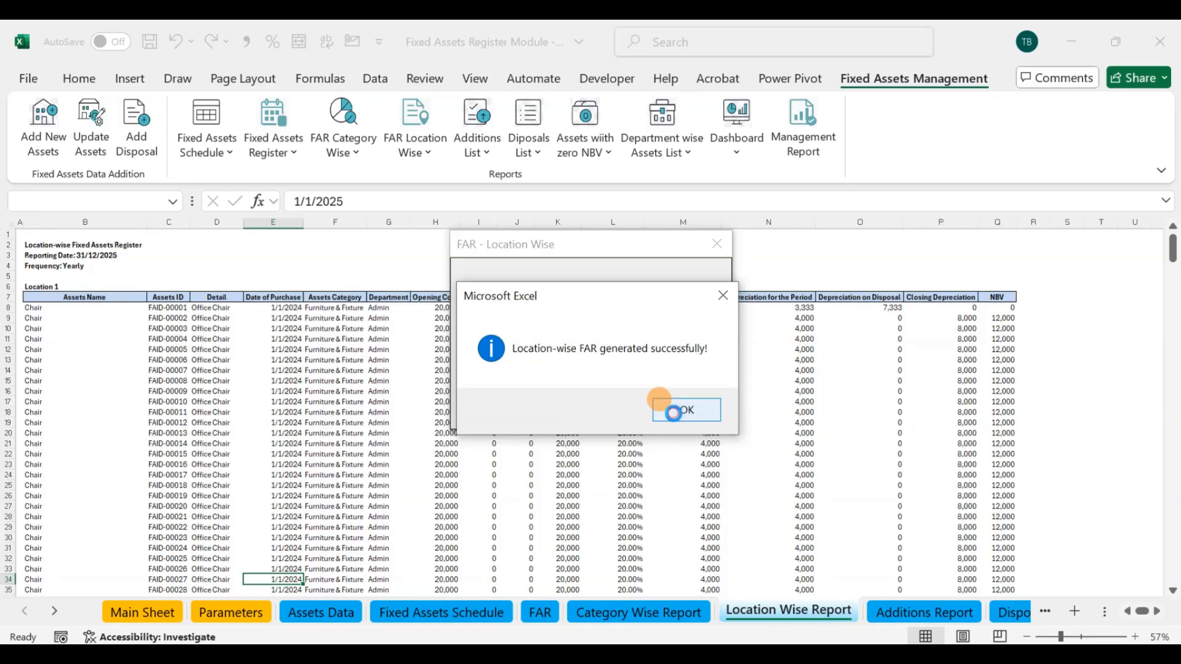
left_click(677, 410)
left_click(716, 244)
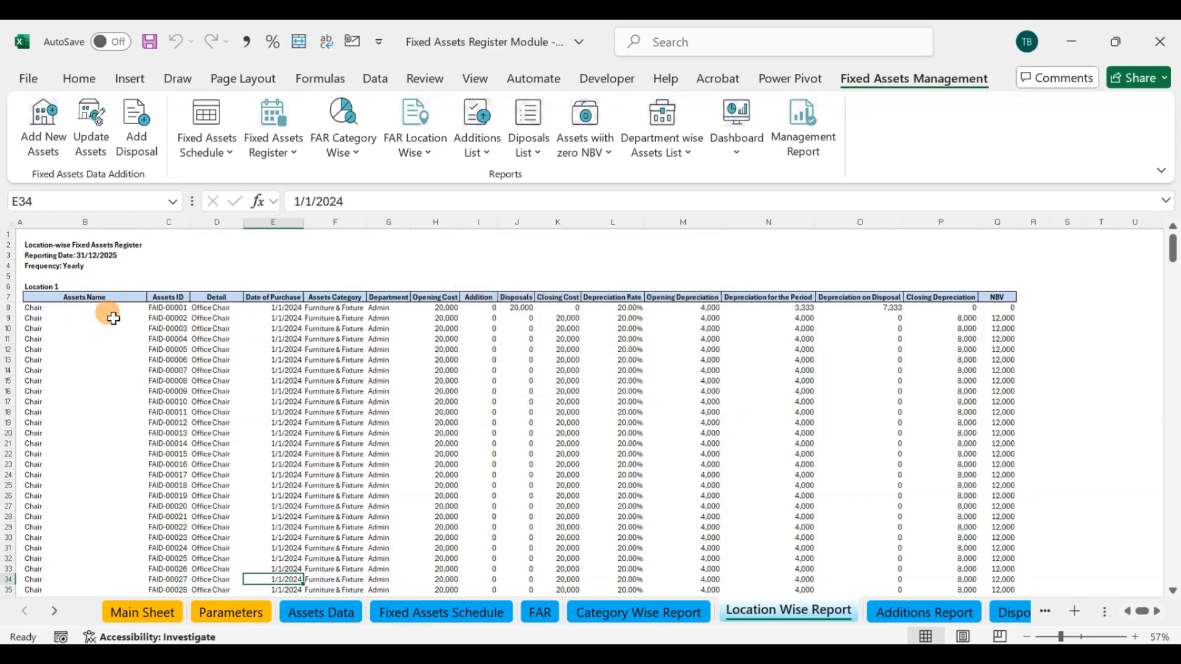
Step: Examine the location sections and their subtotals in the Location Wise Report down to the Grand Total
left_click(77, 276)
scroll(822, 384, "down", 7)
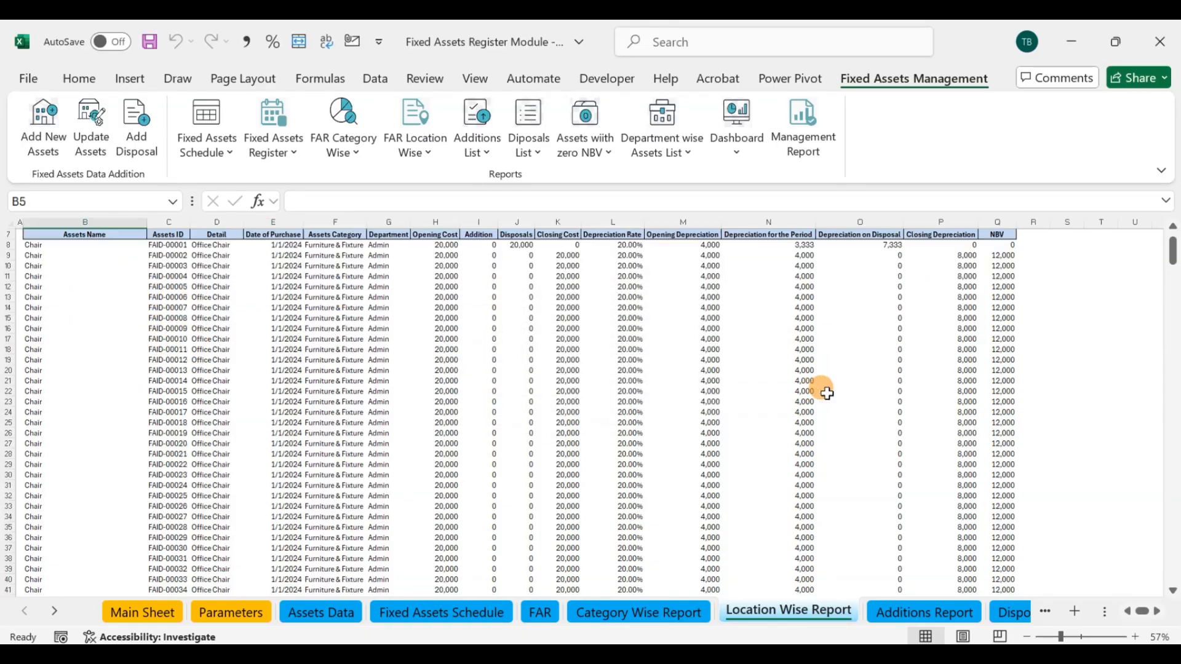
left_click_drag(1173, 265, 1172, 568)
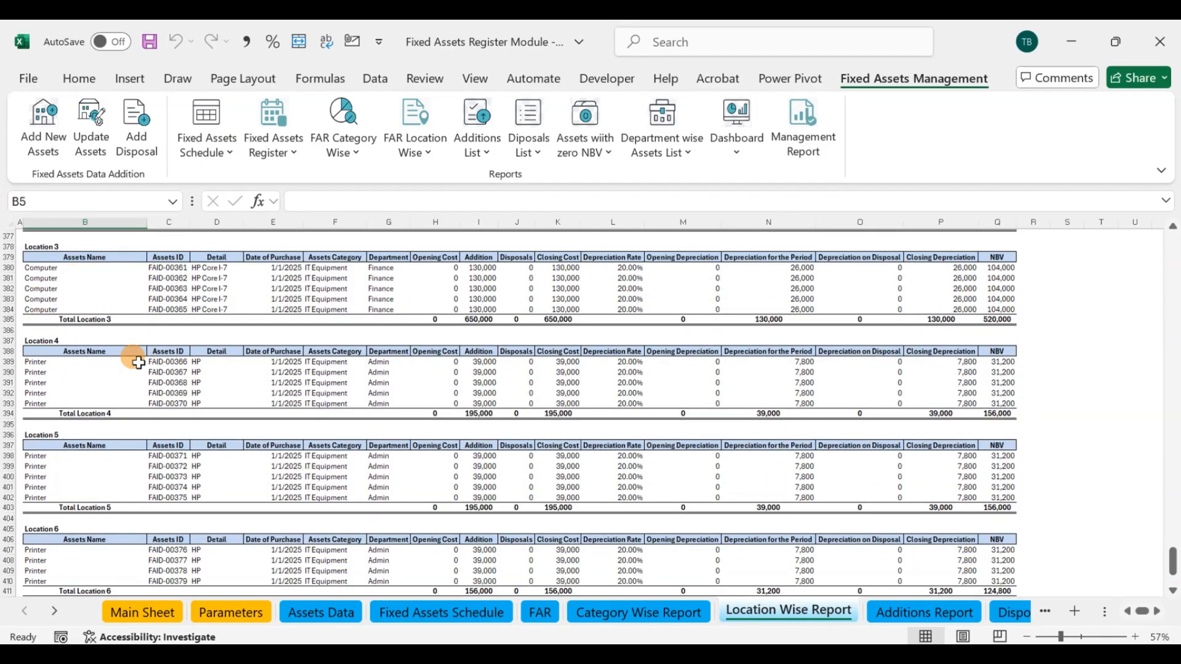
scroll(157, 341, "down", 2)
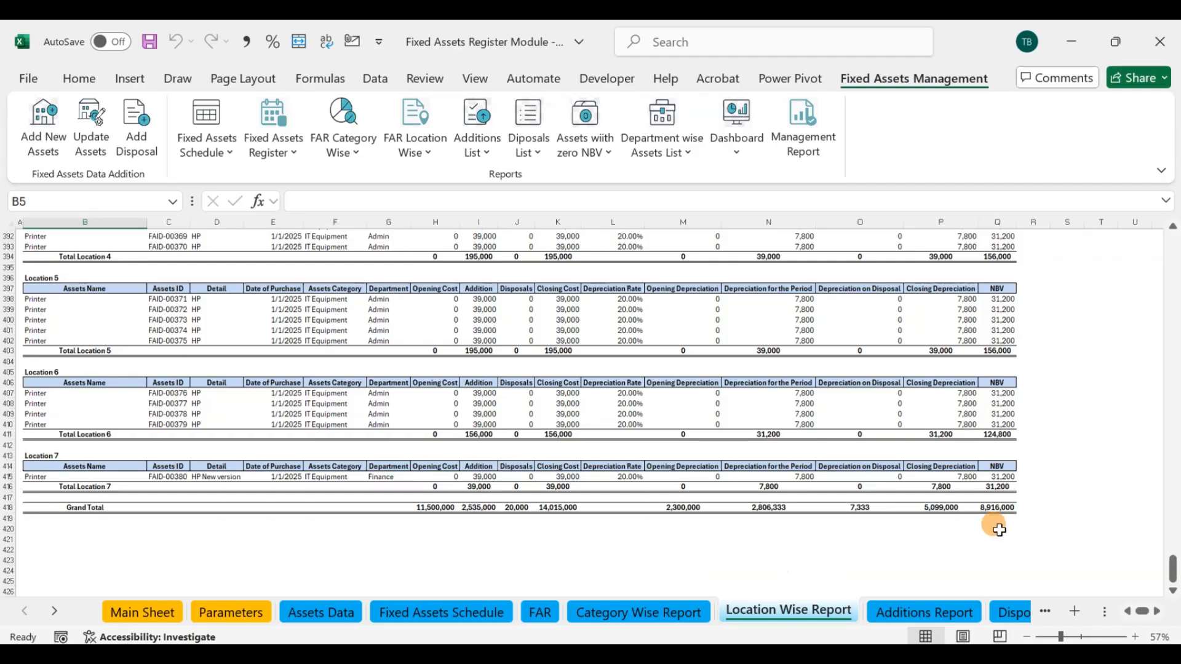
Step: Compare the Grand Total NBV in the Location Wise Report with the total NBV in the Fixed Assets Schedule
left_click(997, 508)
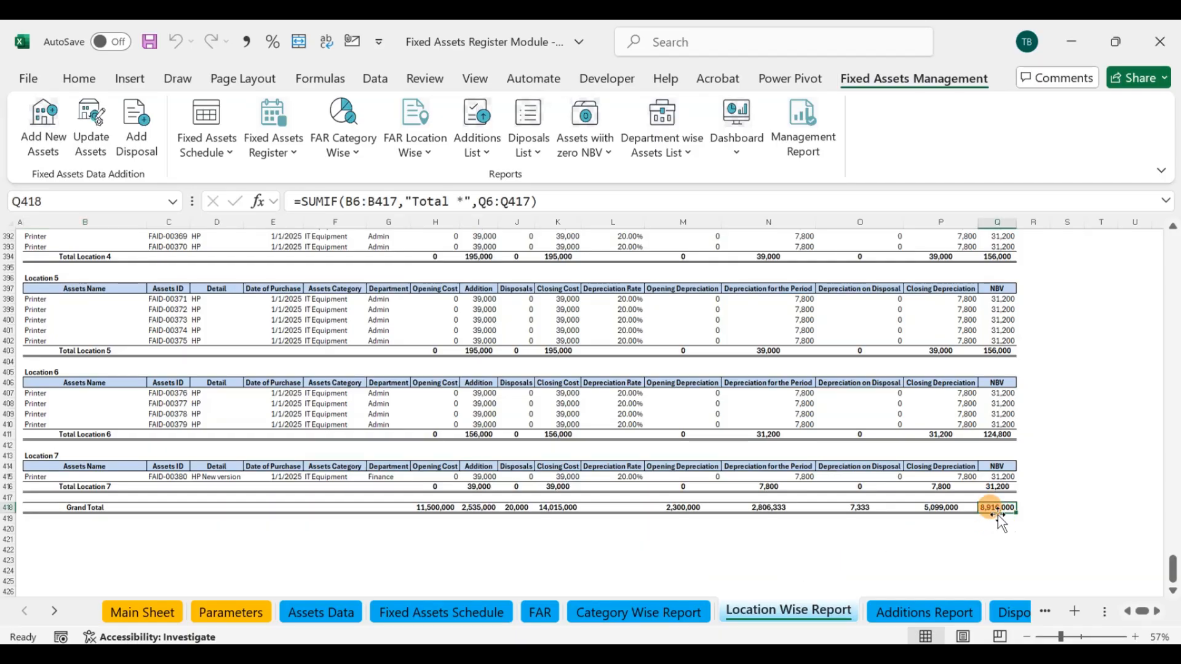
left_click(441, 612)
left_click(1009, 477)
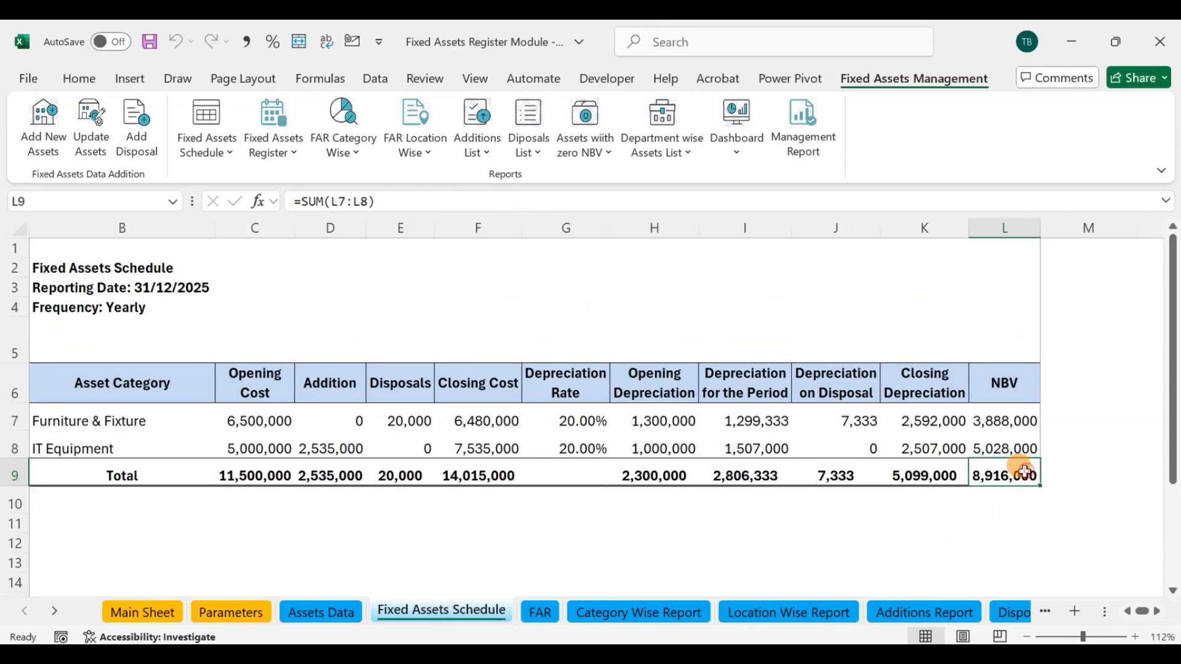
Step: Look at the save, email and print options of the category-wise and location-wise reports
left_click(363, 161)
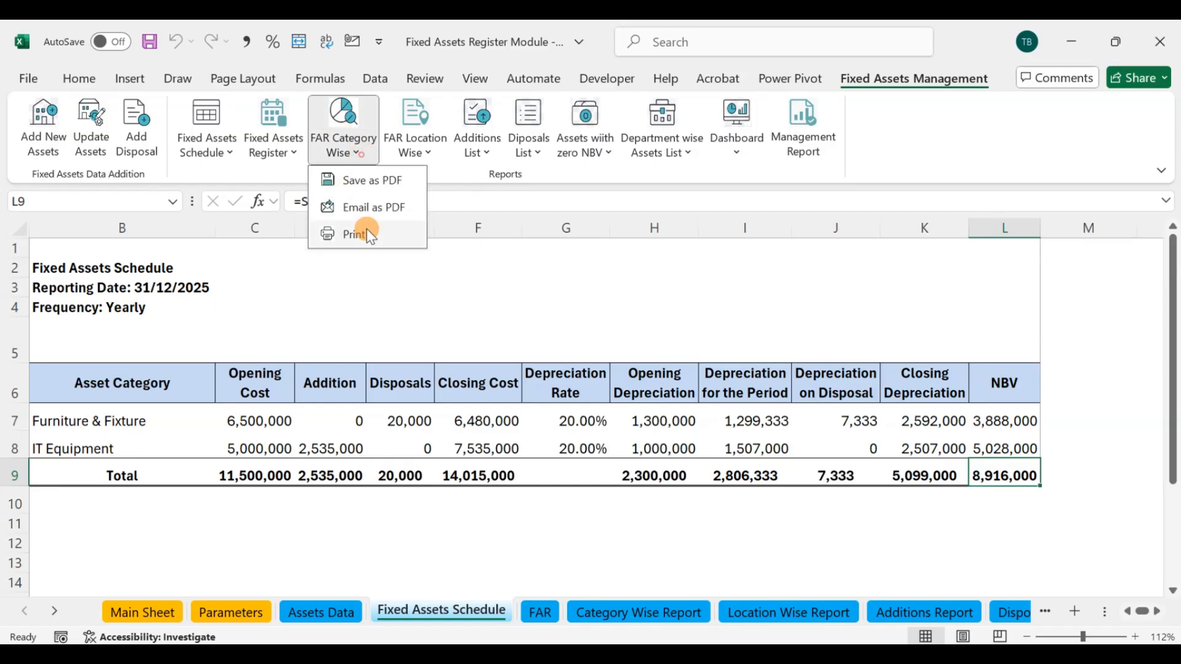
left_click(419, 302)
left_click(429, 153)
left_click(451, 264)
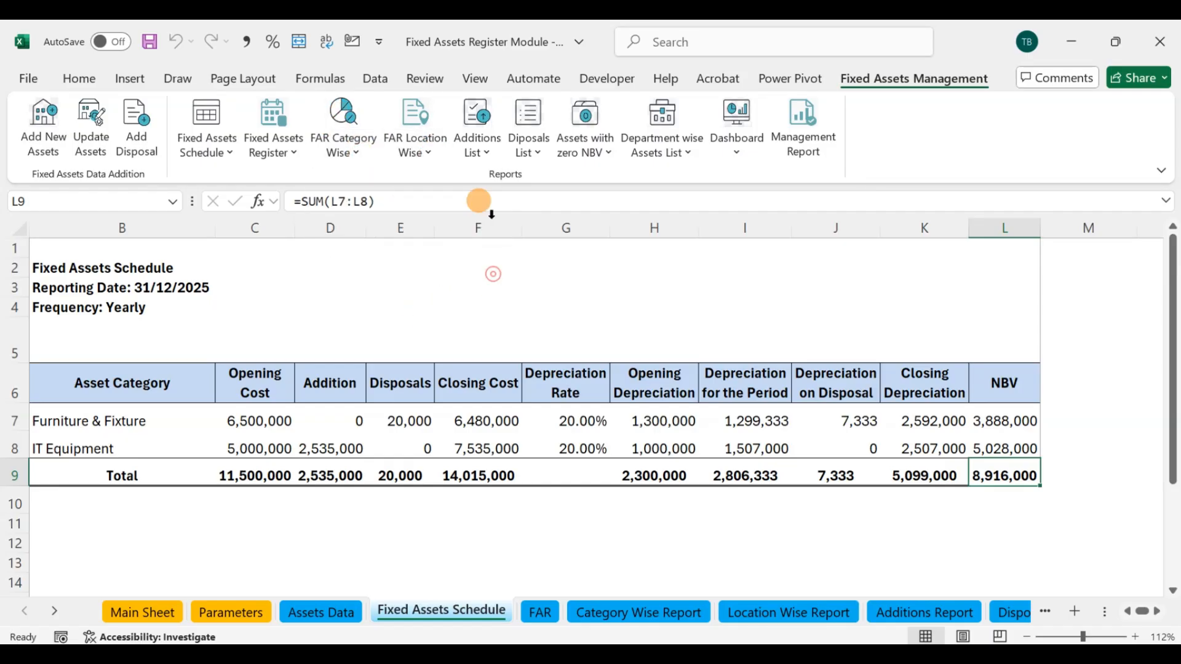
Step: Open the asset additions report form and review its category and department choices, leaving both on ALL
left_click(478, 108)
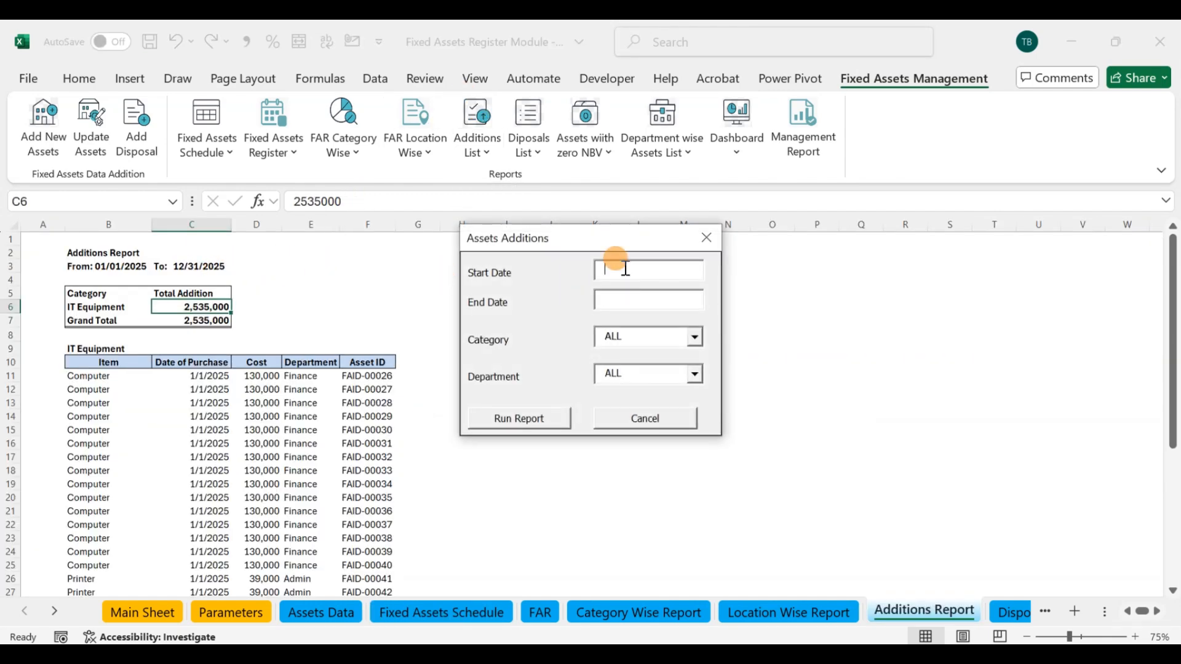
left_click(692, 338)
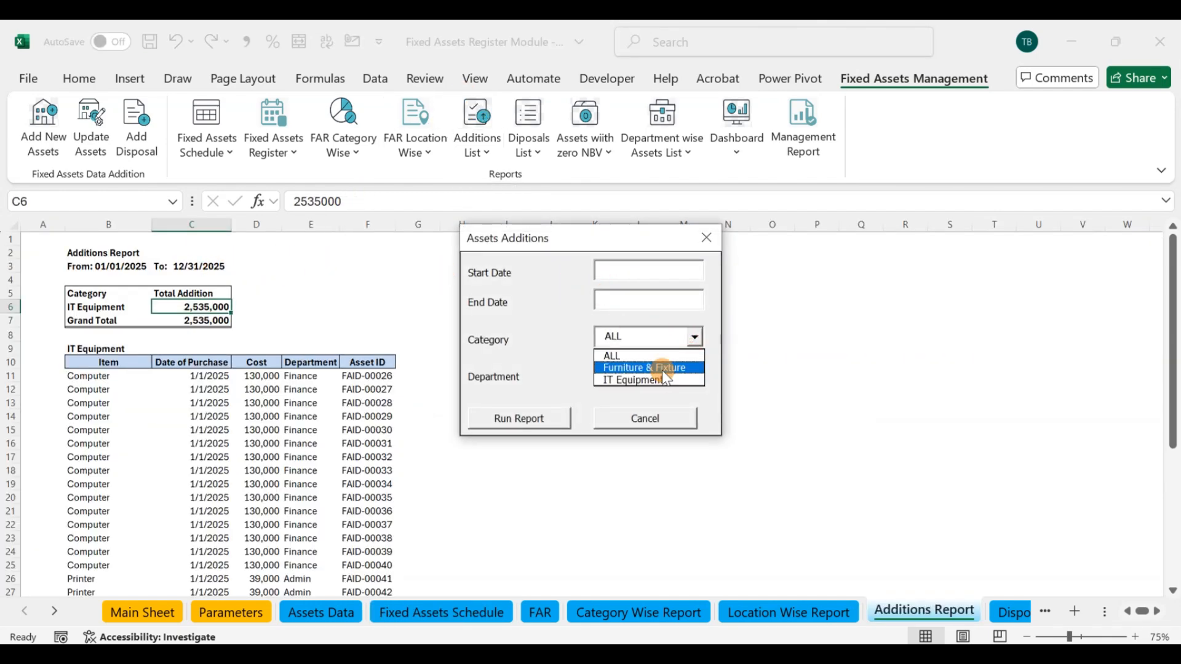
left_click(765, 349)
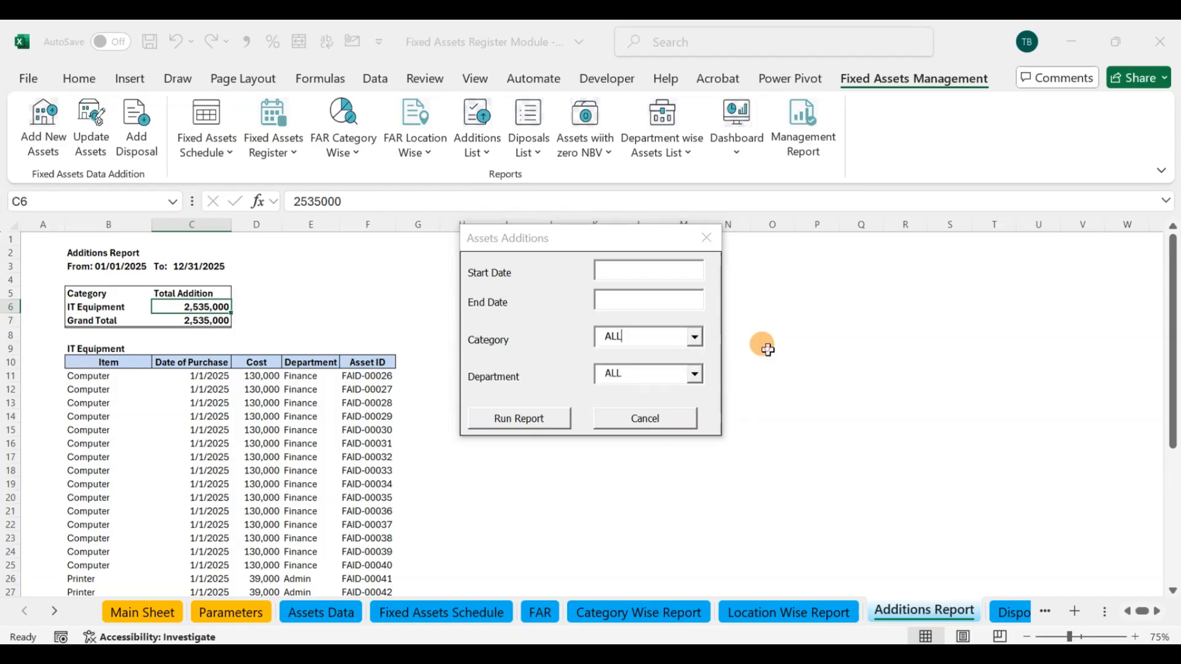
left_click(693, 375)
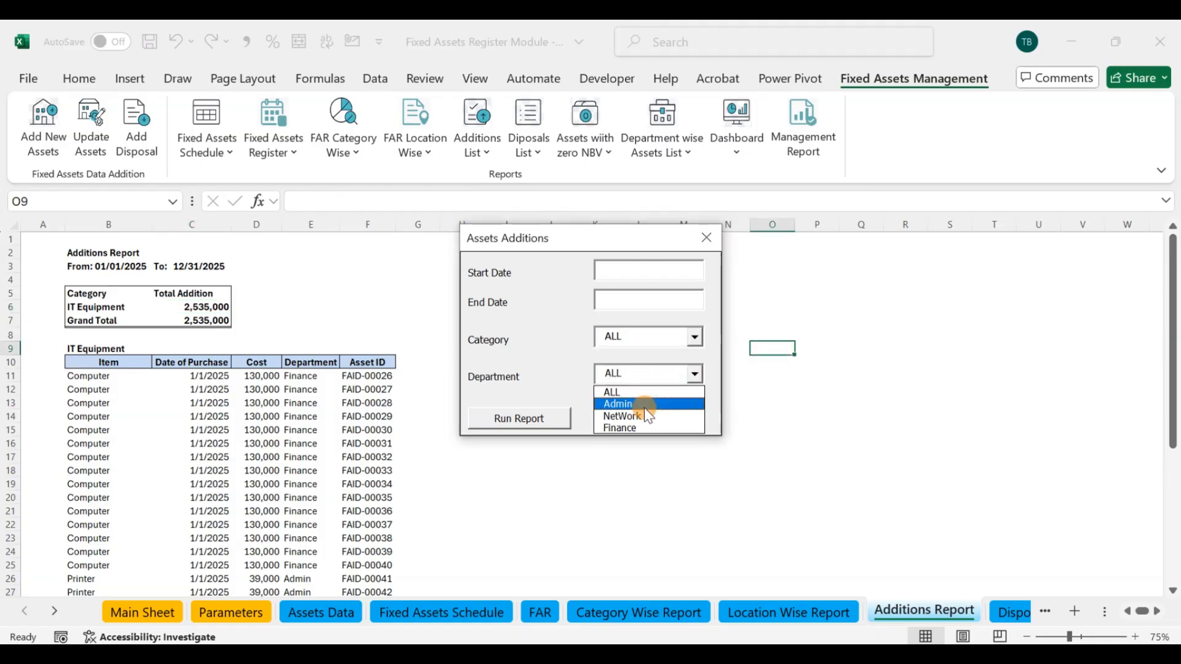
left_click(761, 337)
Step: Run the additions report from 01/01/2025 to 12/31/2025 for ALL categories and departments, and close the form
left_click(641, 265)
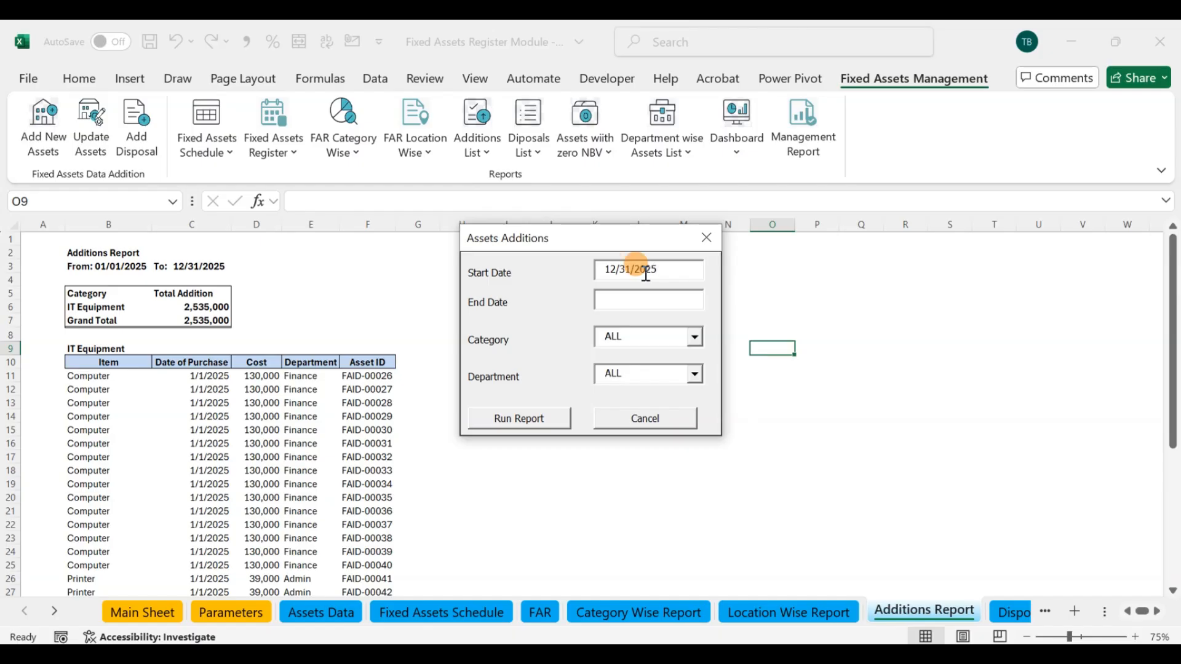
left_click(642, 298)
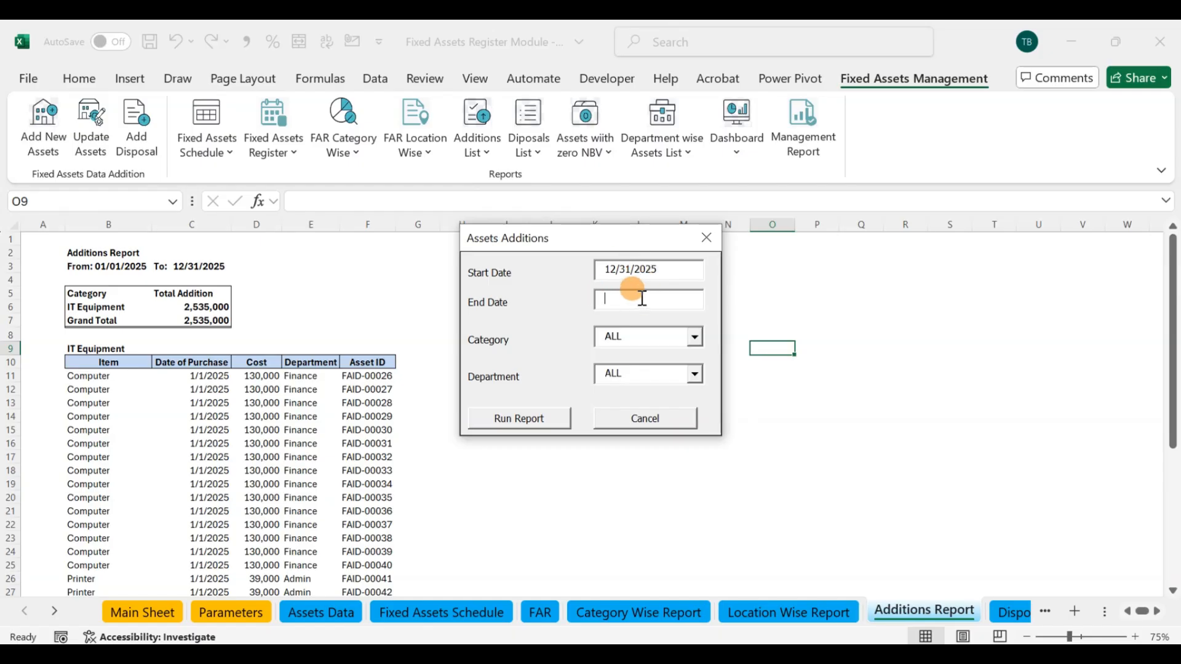
left_click_drag(669, 269, 579, 279)
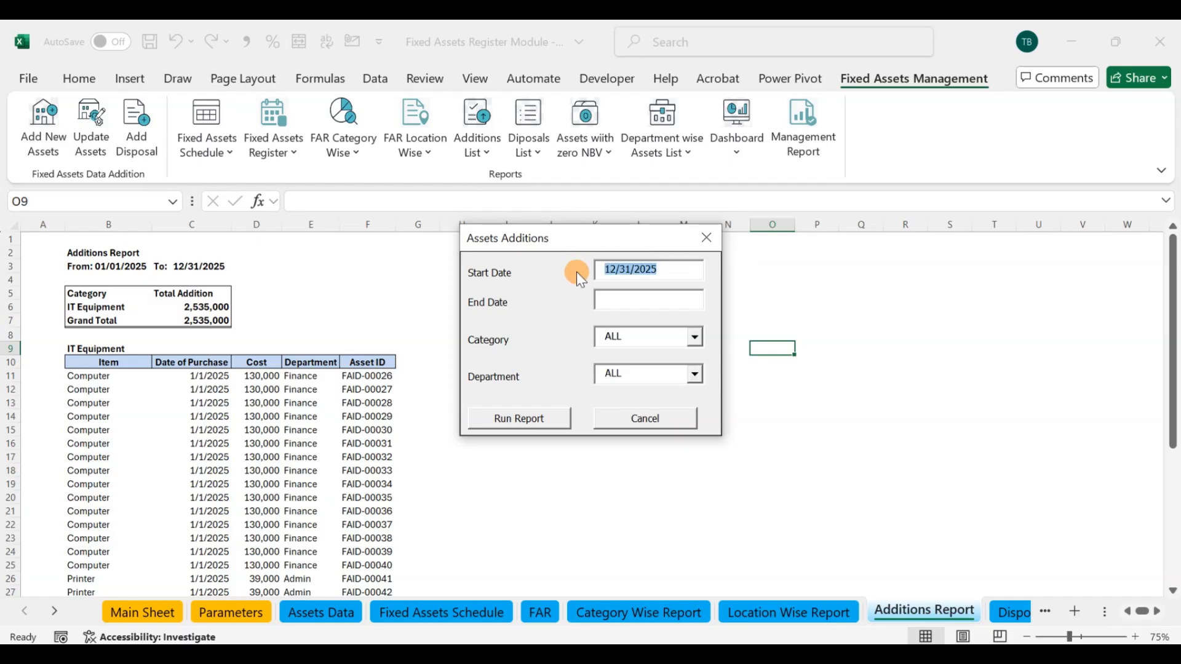
type("01")
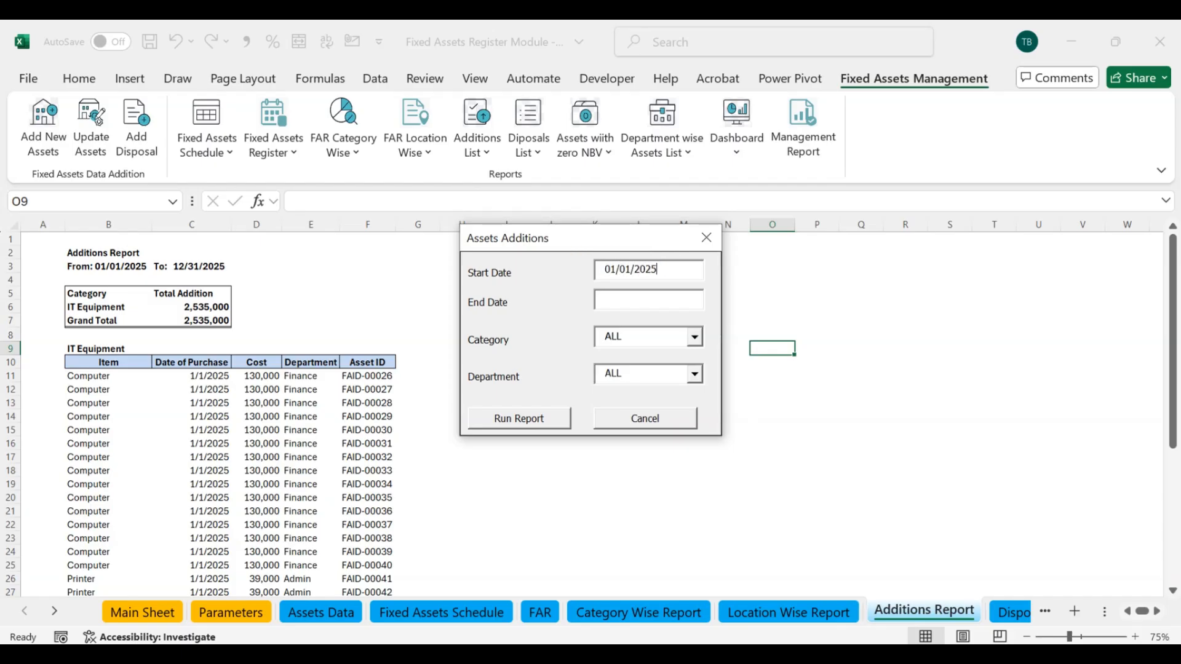
left_click(612, 301)
left_click(558, 418)
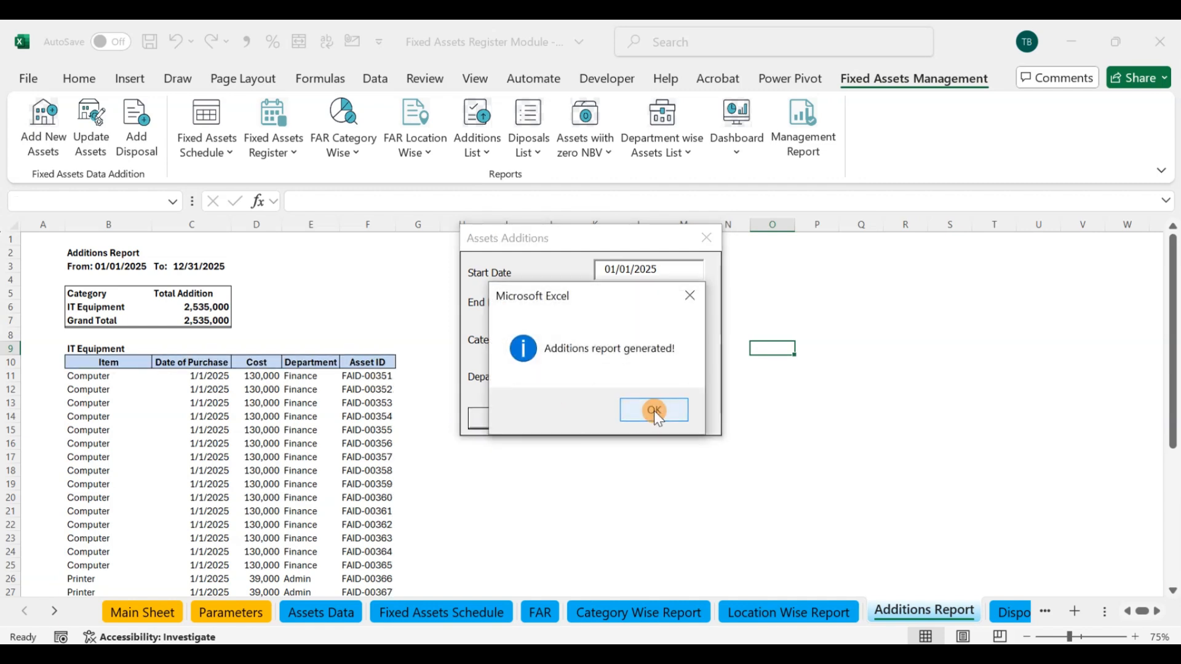
left_click(654, 411)
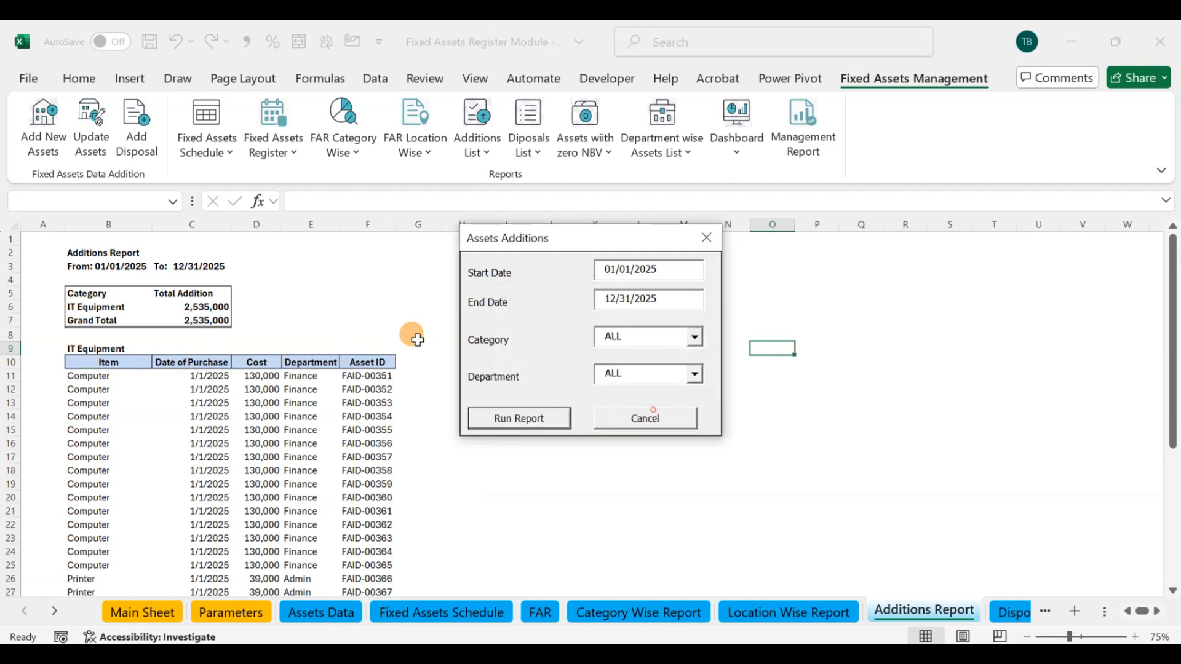
left_click(707, 239)
Step: Compare the Grand Total in the Additions Report with the IT Equipment and total additions in the Fixed Assets Schedule
left_click(212, 320)
scroll(359, 369, "down", 4)
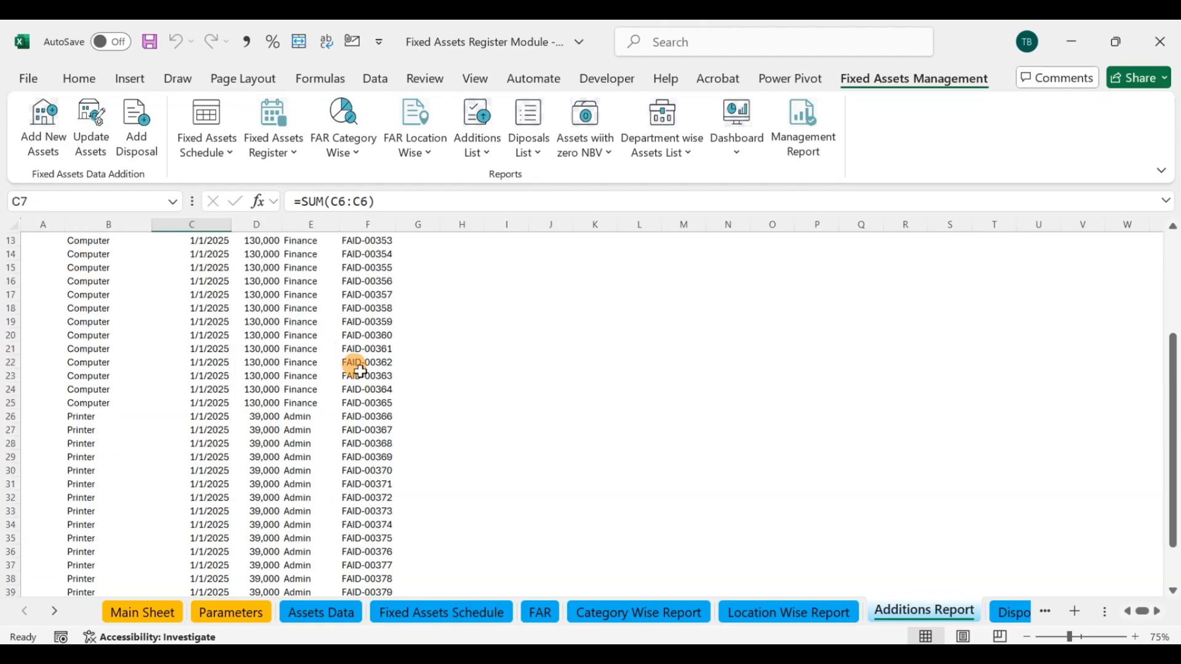
left_click(446, 614)
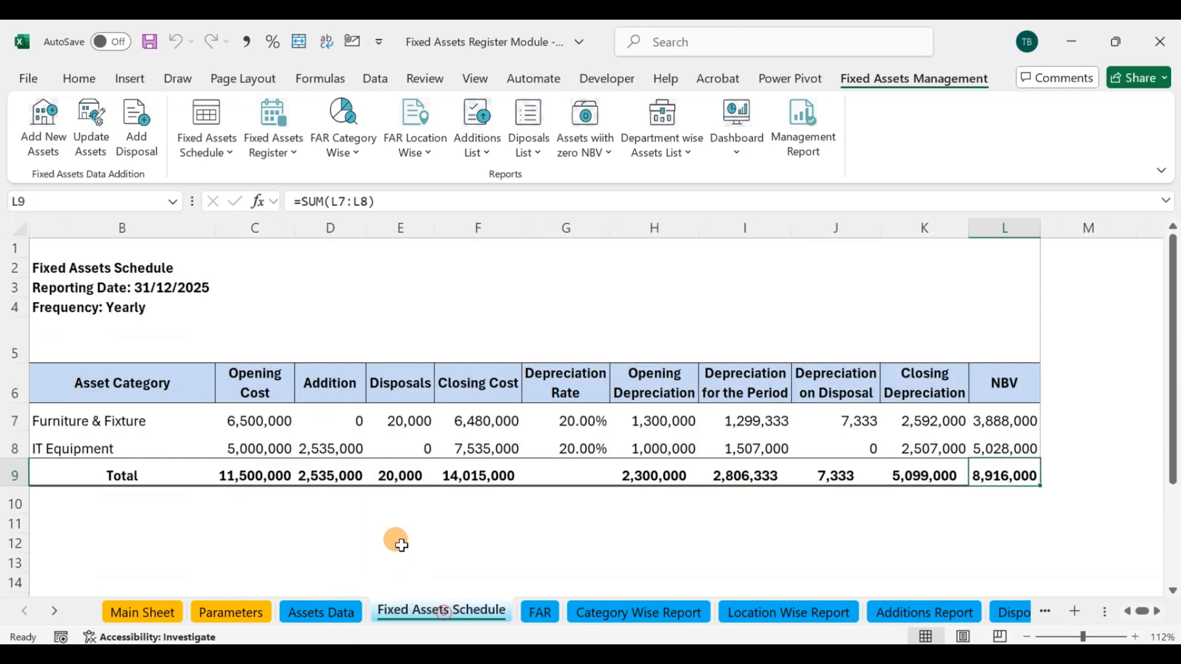
left_click(327, 475)
left_click(323, 449)
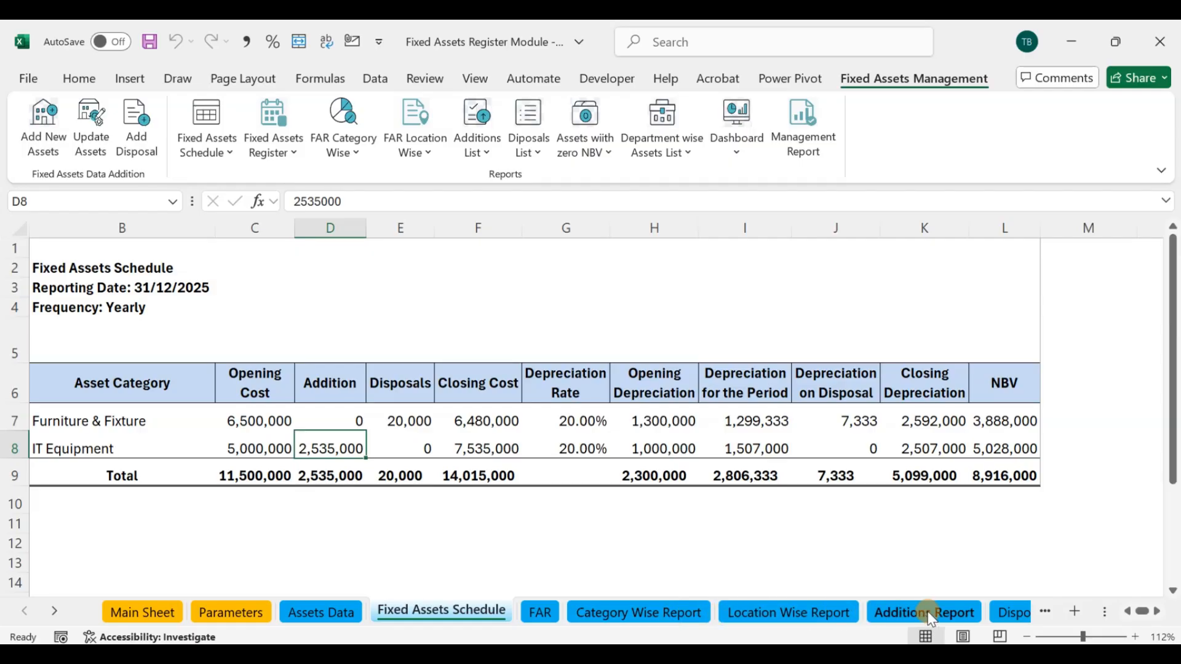
Step: Return to the Additions Report and examine the itemised additions down to the Total IT Equipment row
left_click(483, 118)
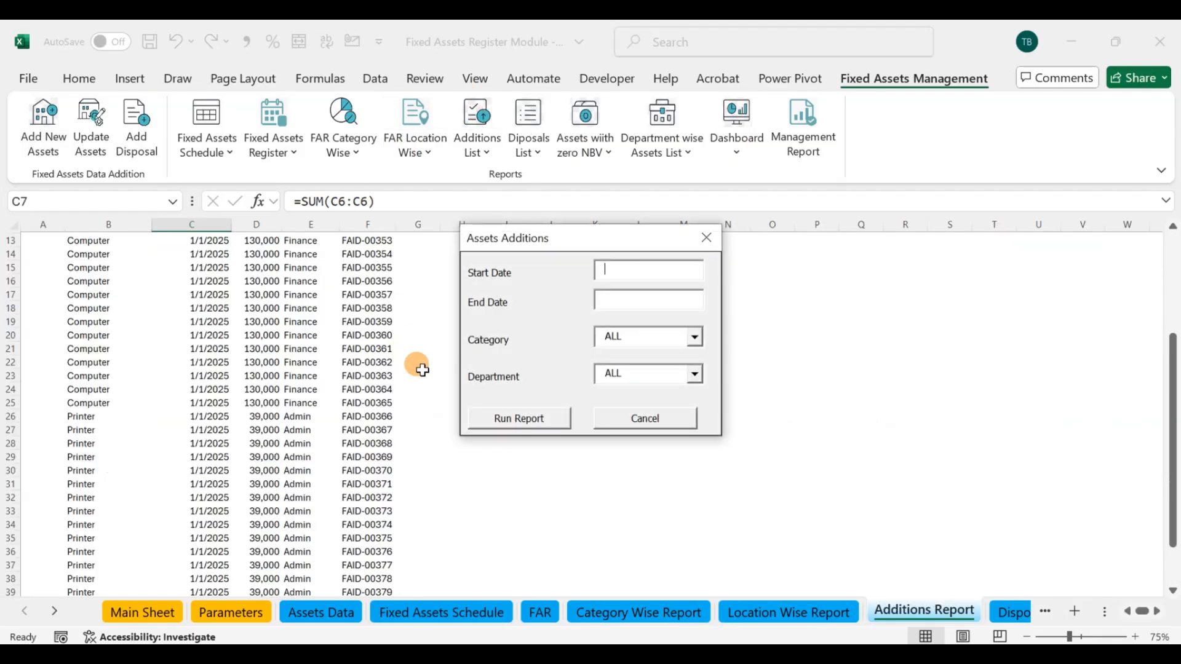
left_click(707, 240)
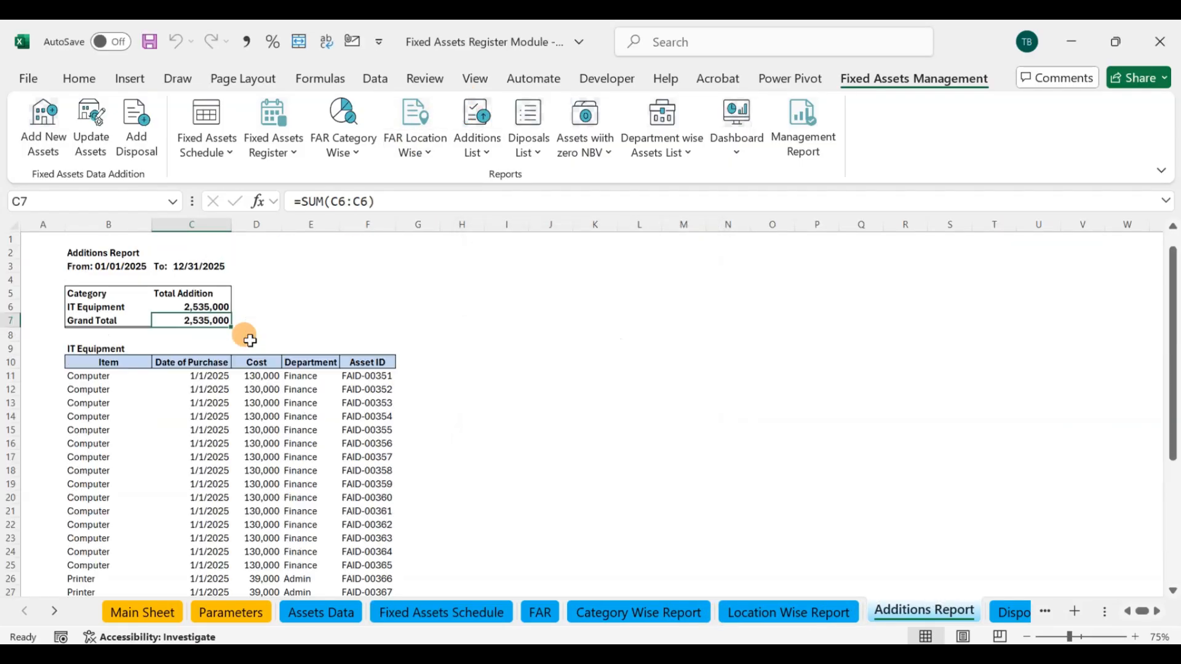
scroll(246, 345, "down", 10)
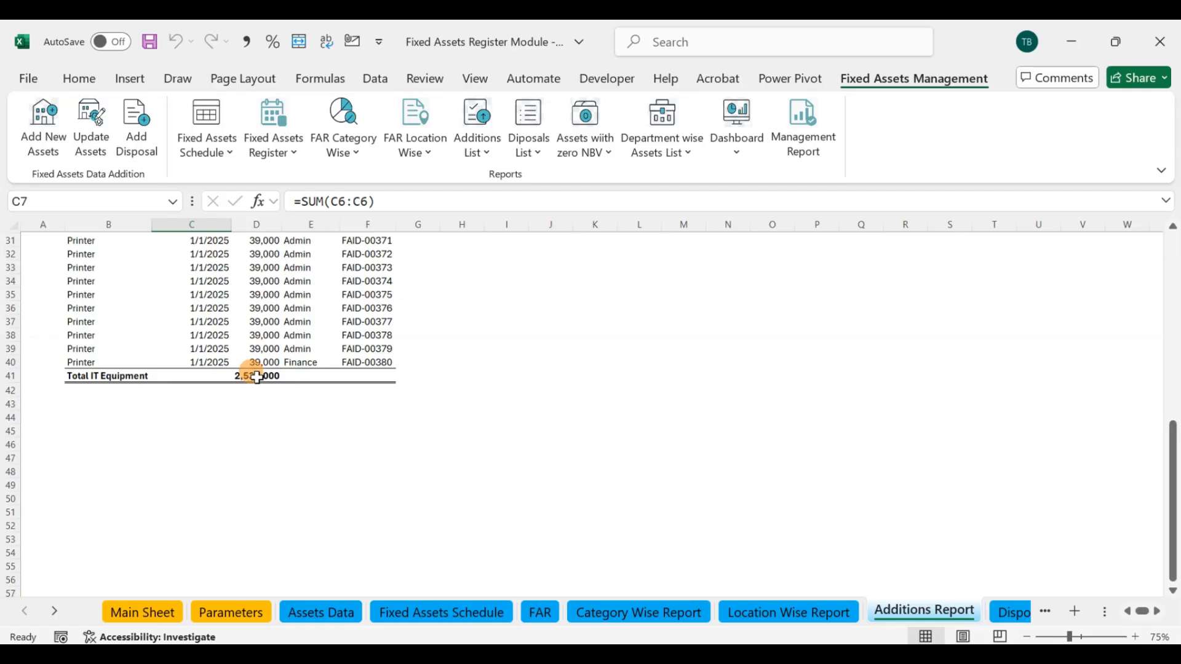
left_click(249, 376)
scroll(209, 352, "up", 10)
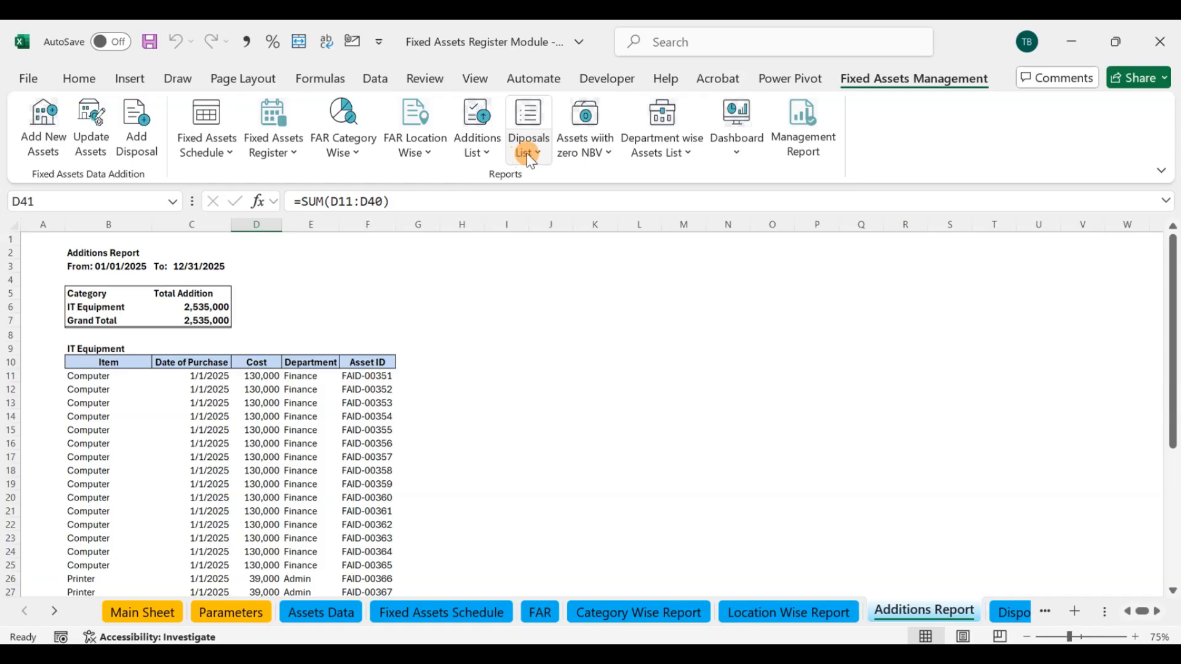
Step: Run the disposals report from 01/01/2025 to 12/31/2025 for ALL categories and departments, and close the form
left_click(526, 113)
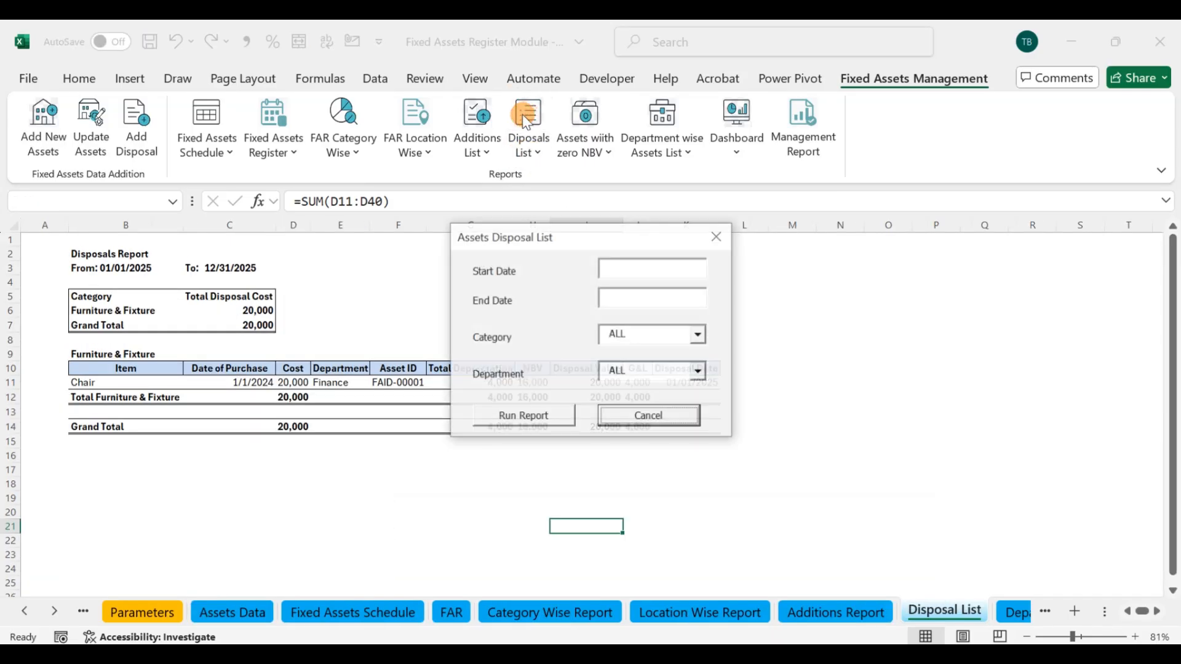
left_click_drag(615, 232, 914, 252)
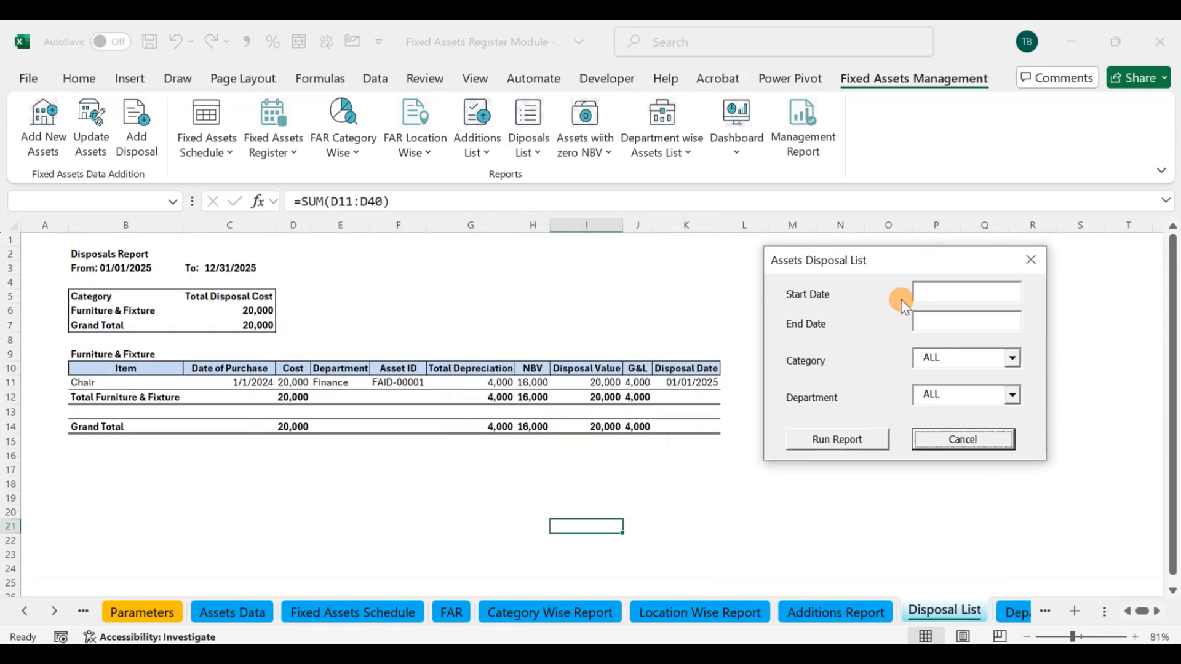
left_click(938, 294)
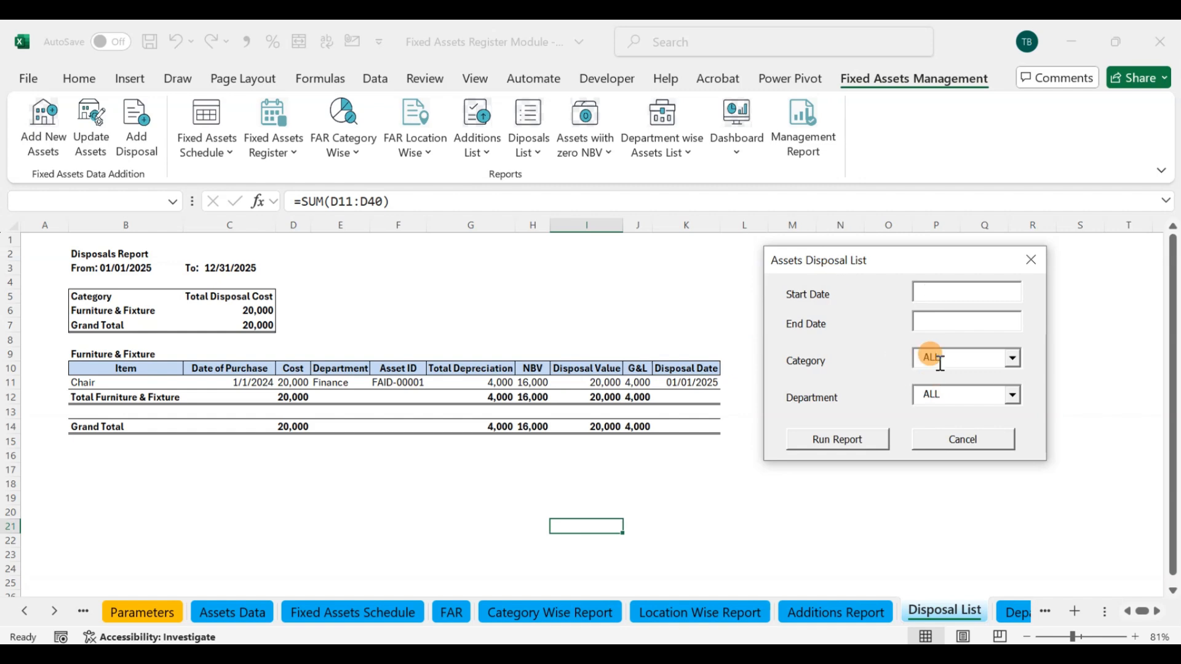
left_click(932, 322)
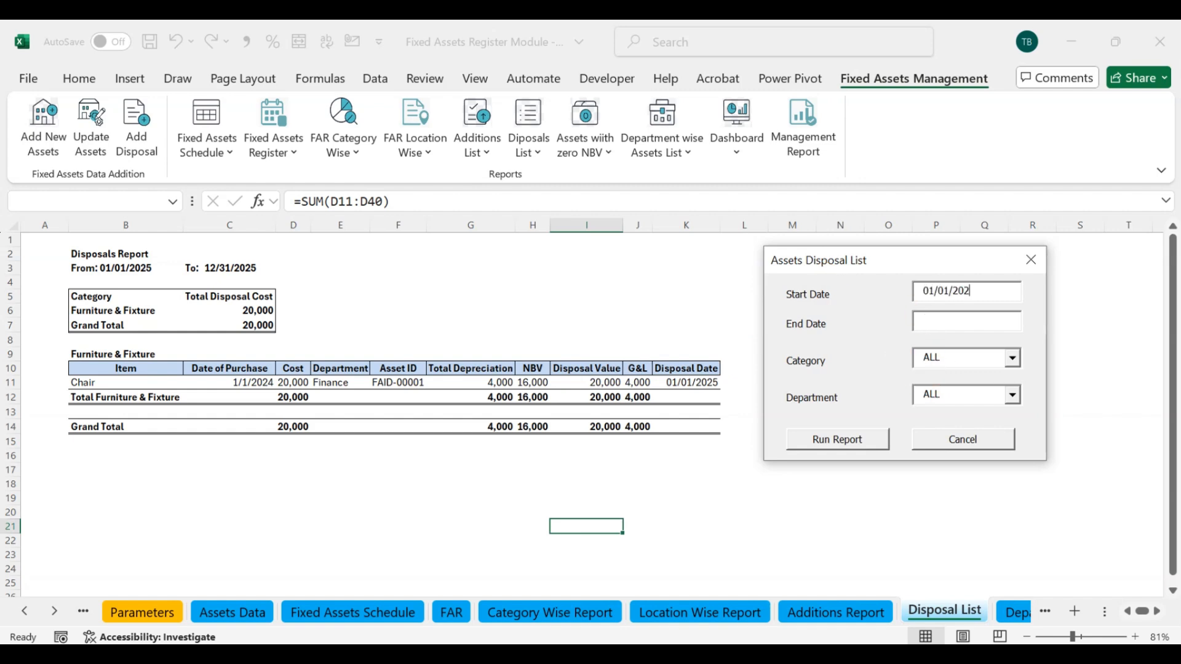
left_click(945, 317)
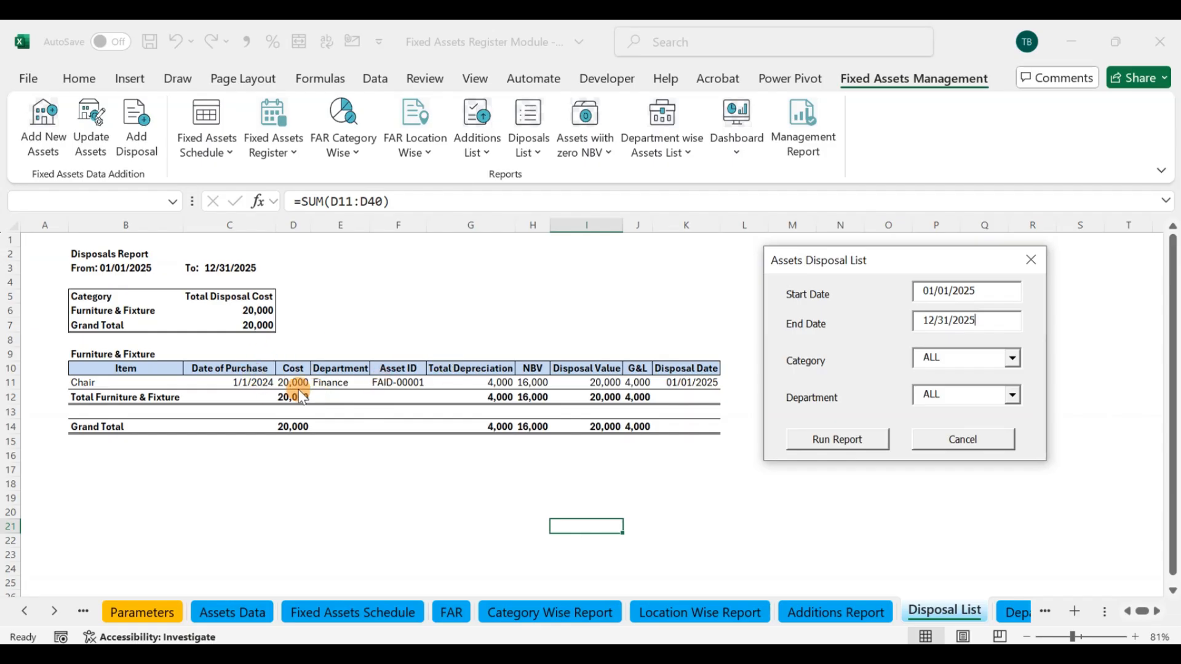
left_click(838, 439)
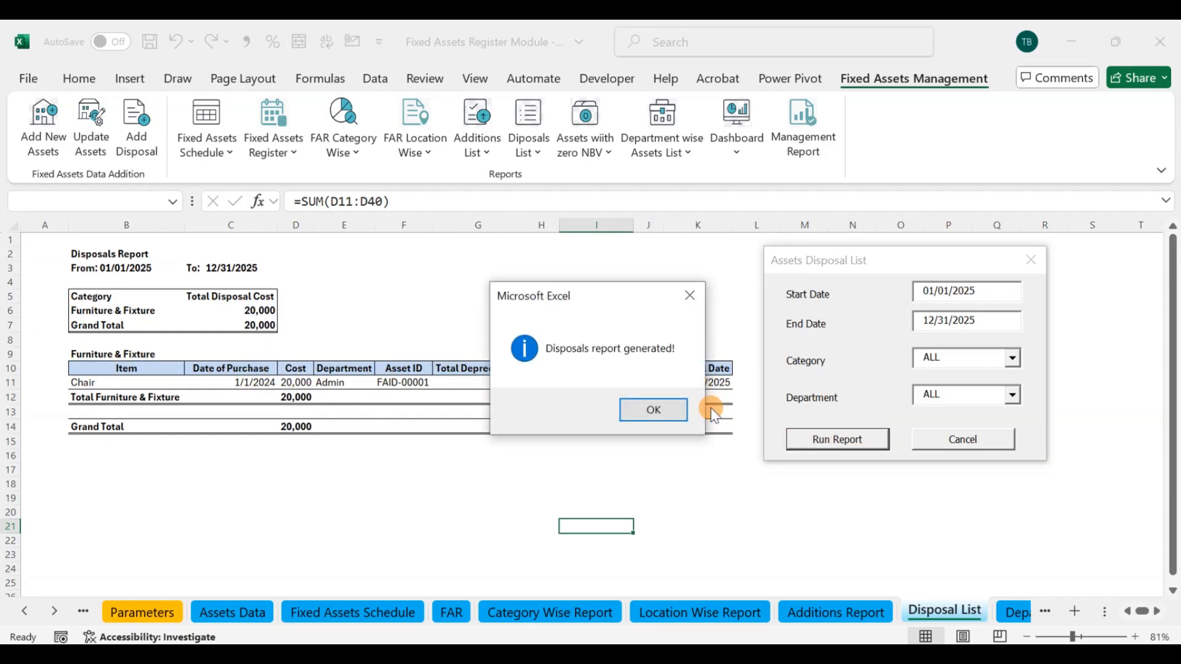
left_click(683, 410)
left_click(1031, 260)
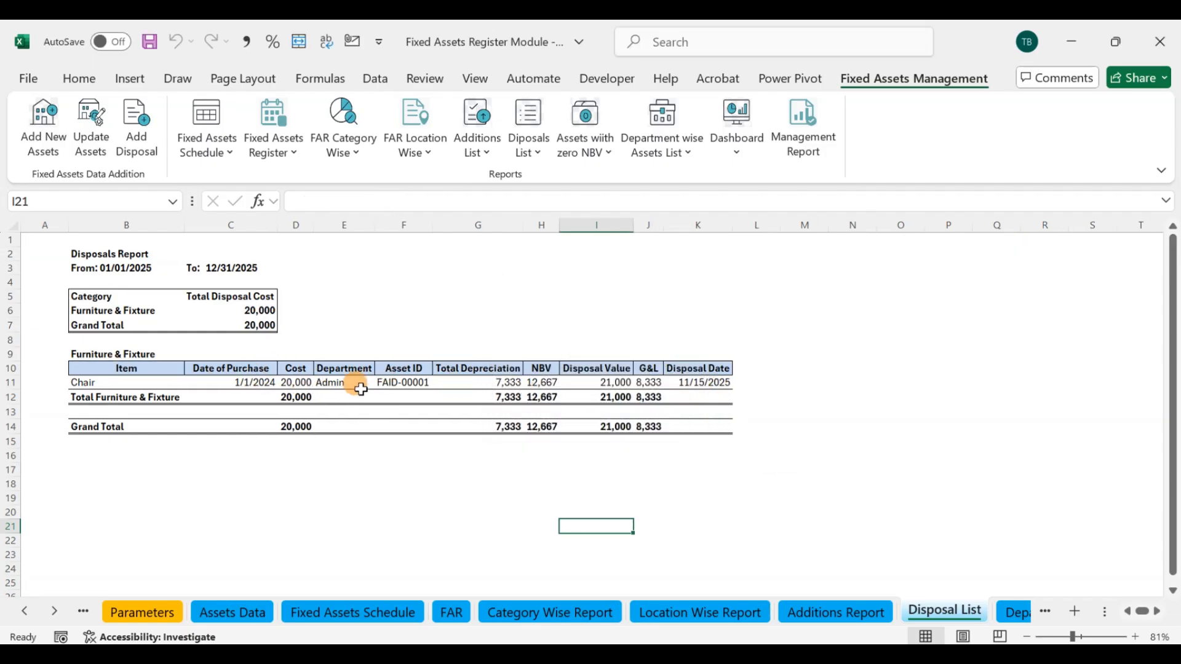
Step: Examine the disposed chair's purchase date, cost, department, asset ID, total depreciation and NBV in the Disposals Report
left_click(297, 384)
left_click(257, 382)
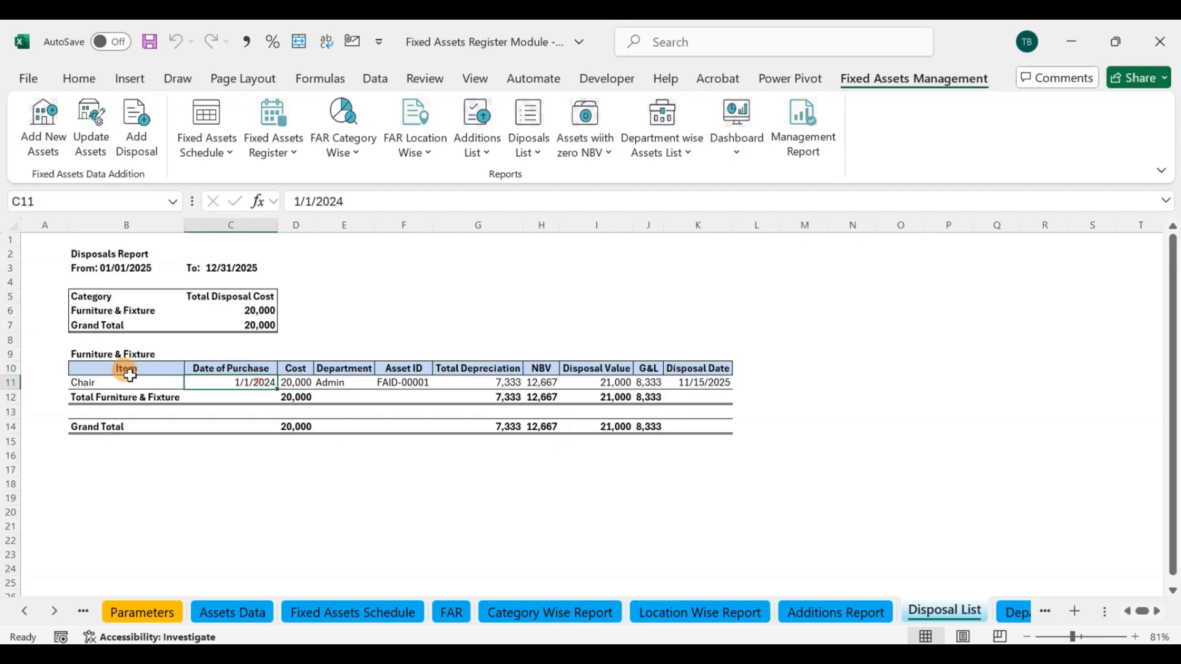
left_click(105, 383)
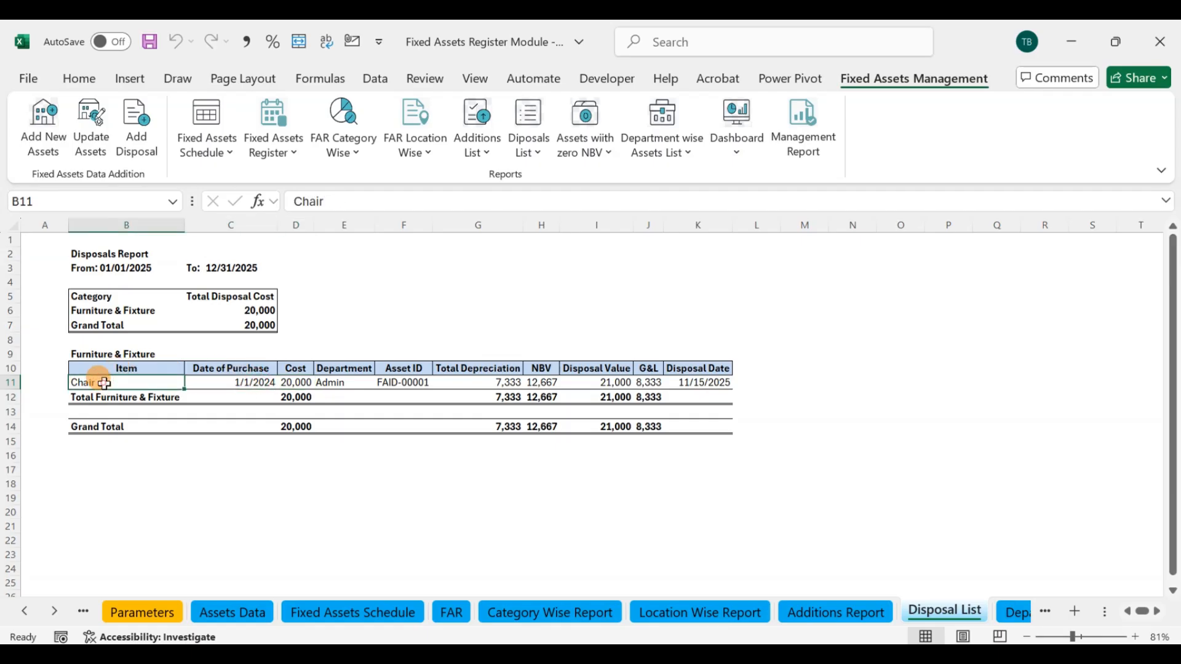
left_click(238, 382)
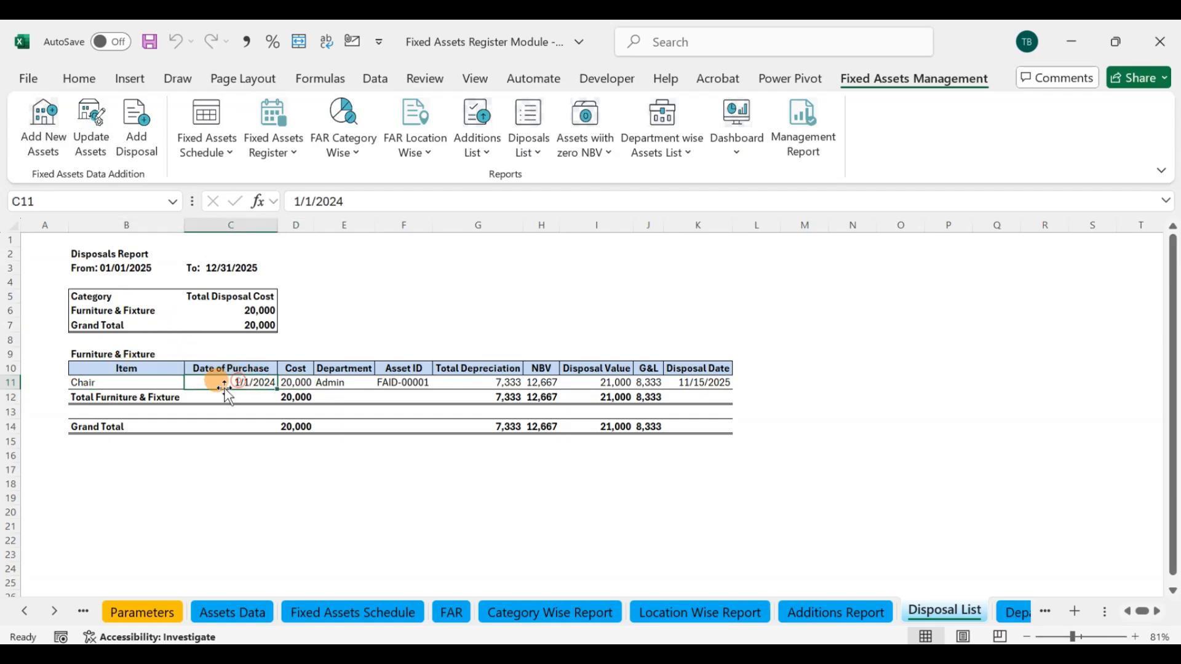
left_click(288, 382)
left_click(324, 382)
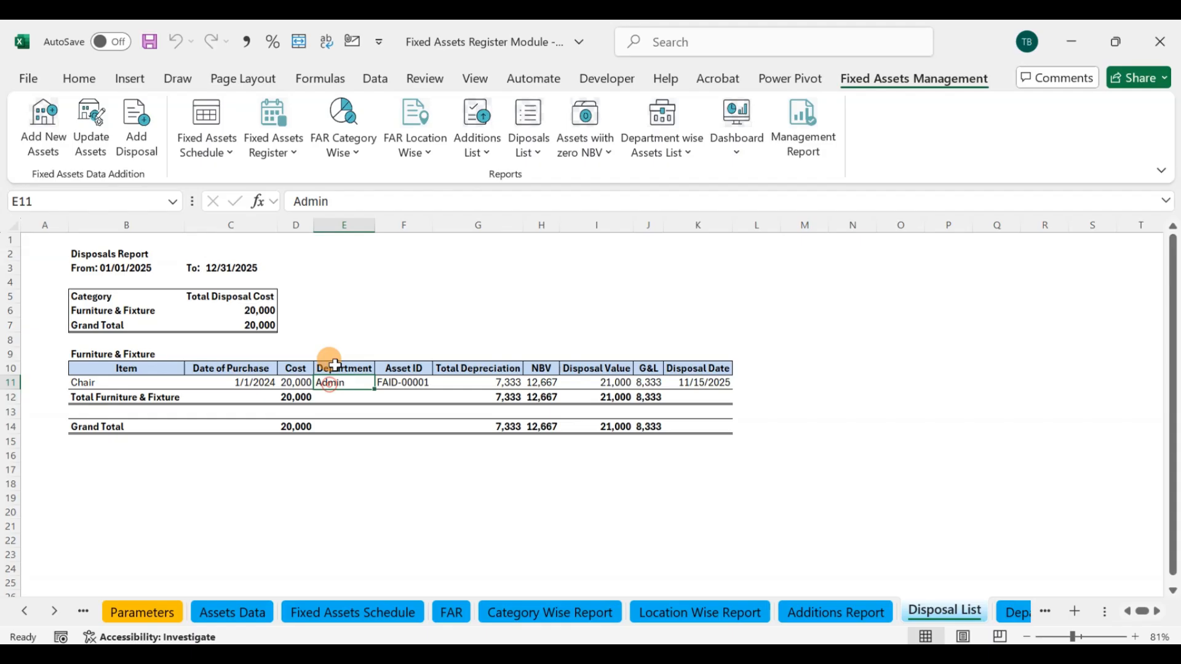
left_click(400, 381)
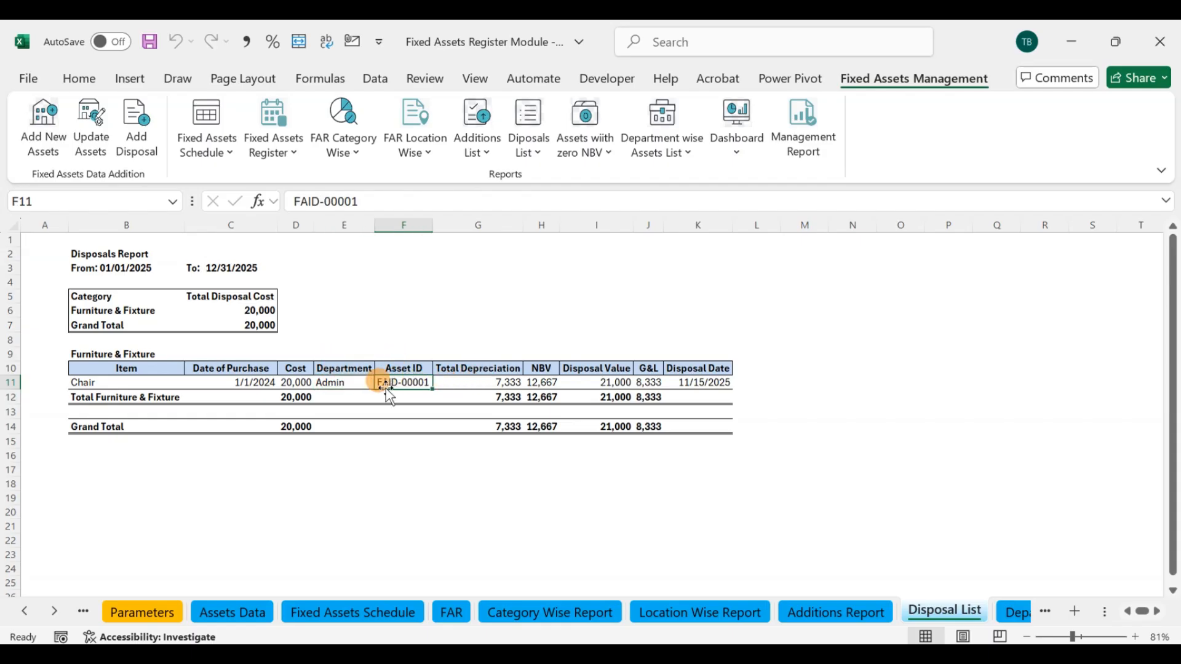
left_click(475, 384)
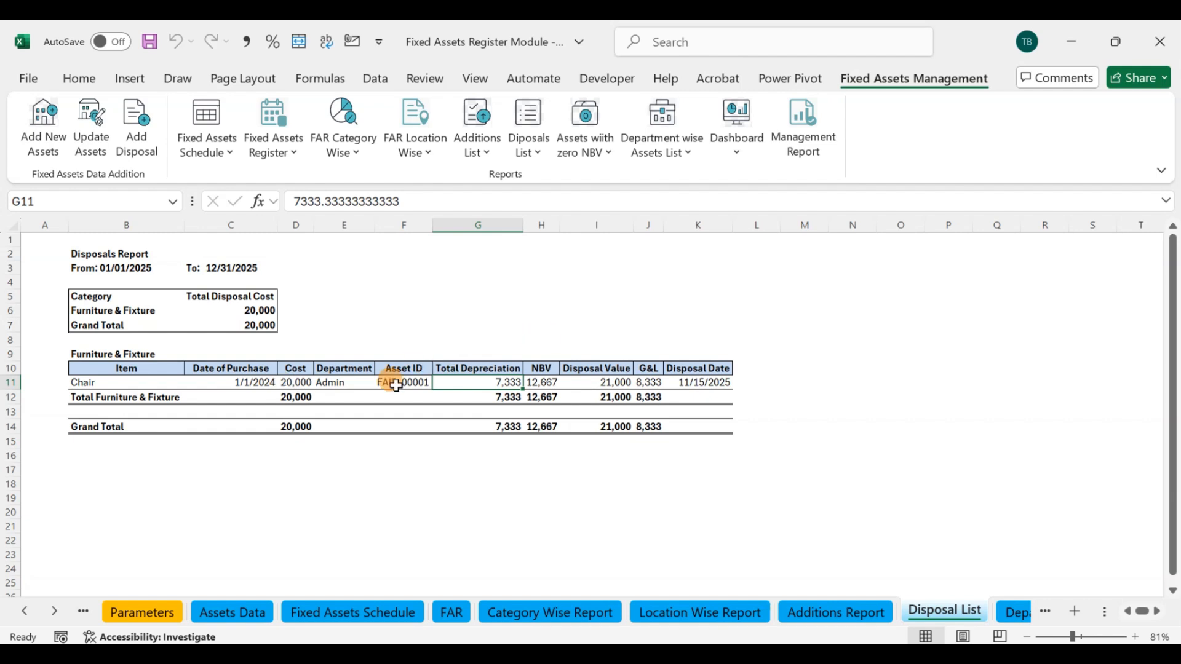
left_click(529, 382)
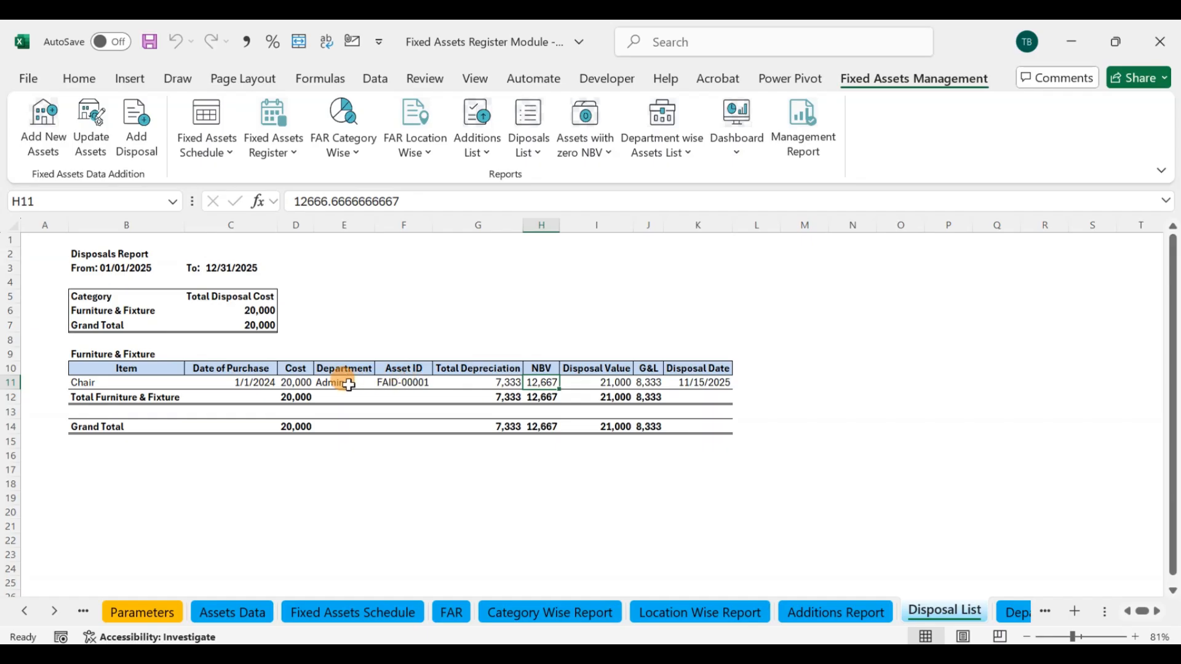
Step: Trace the chair's gain or loss from its cost, depreciation, NBV and disposal value, and check its disposal date
left_click(301, 383)
left_click(482, 382)
left_click(549, 382)
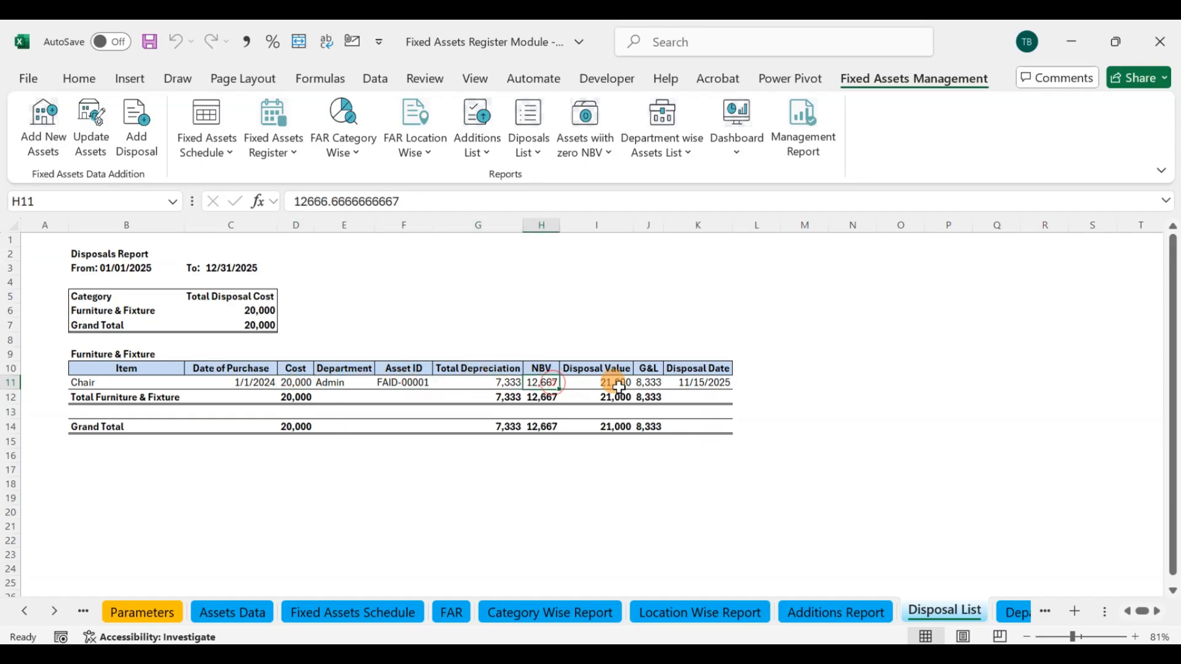
left_click(607, 382)
left_click(655, 384)
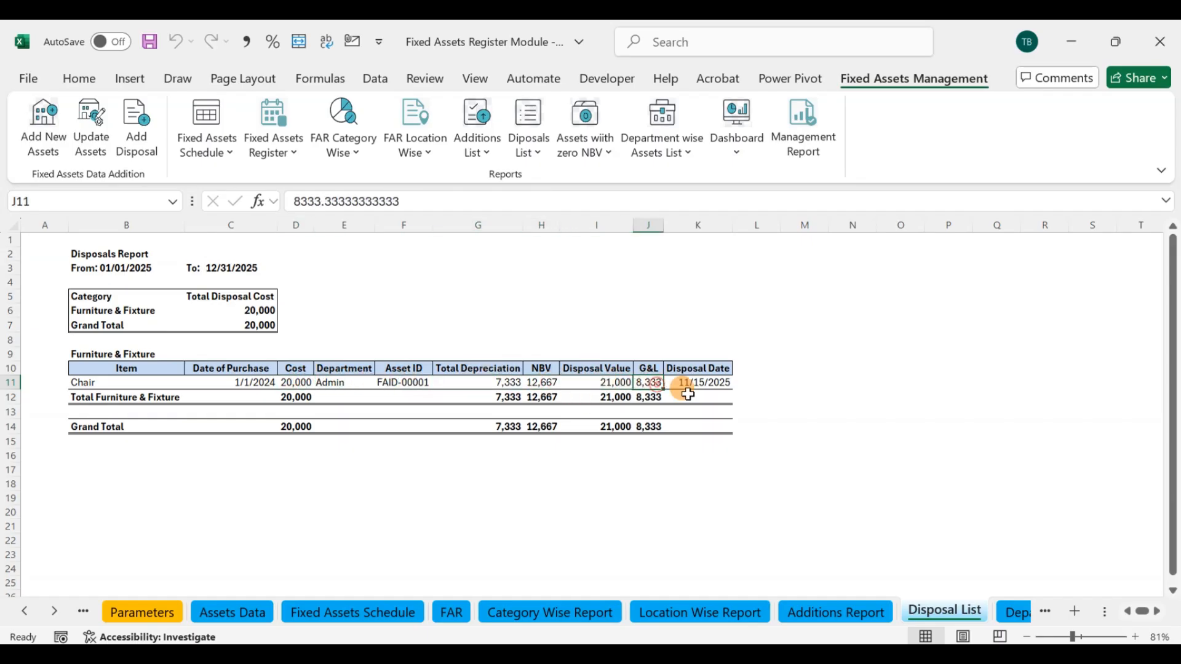
left_click(694, 382)
left_click_drag(89, 248, 760, 439)
left_click(802, 411)
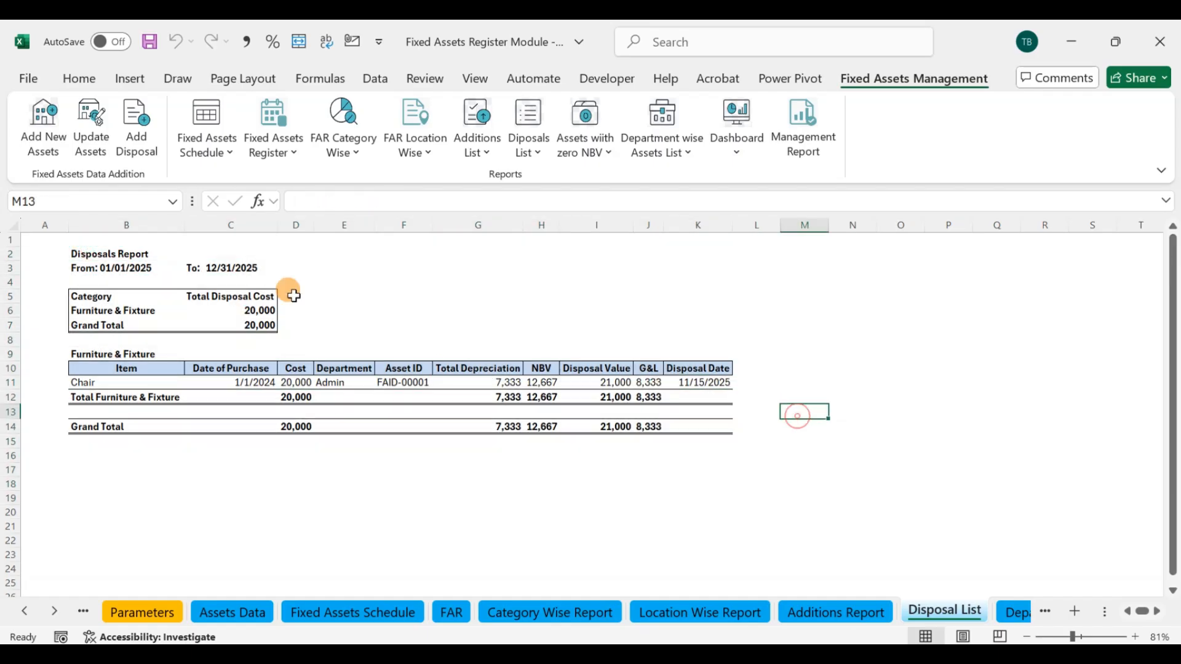
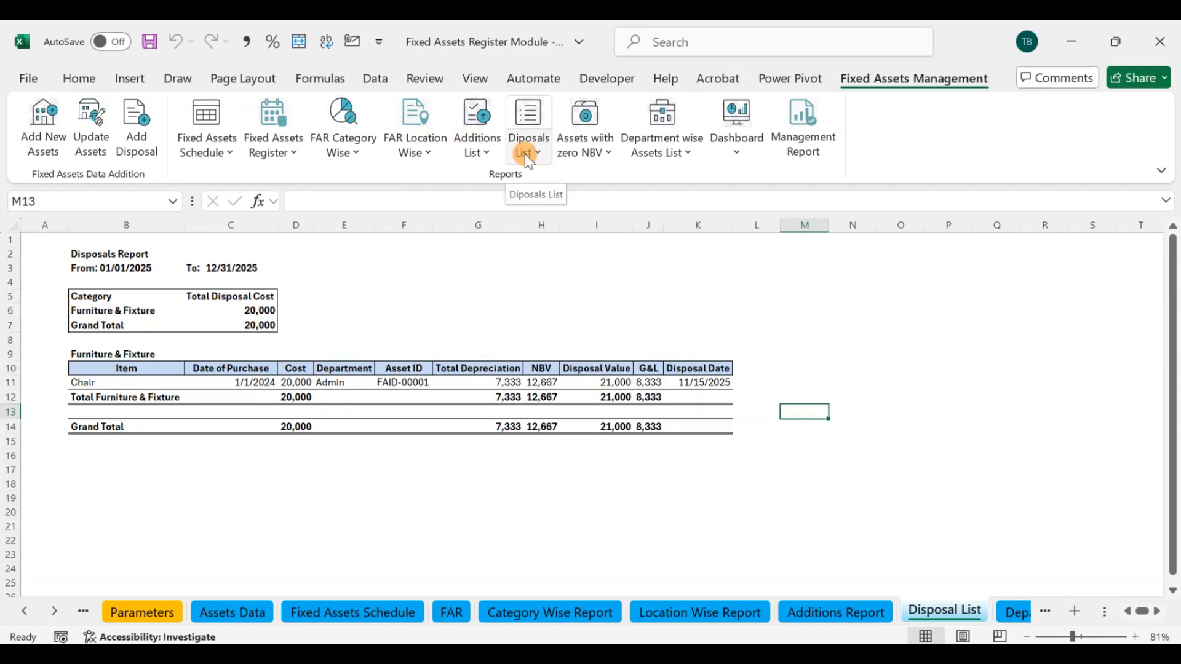
Step: Run the zero-NBV assets report for 12/31/2025 at Yearly frequency for ALL categories
left_click(593, 123)
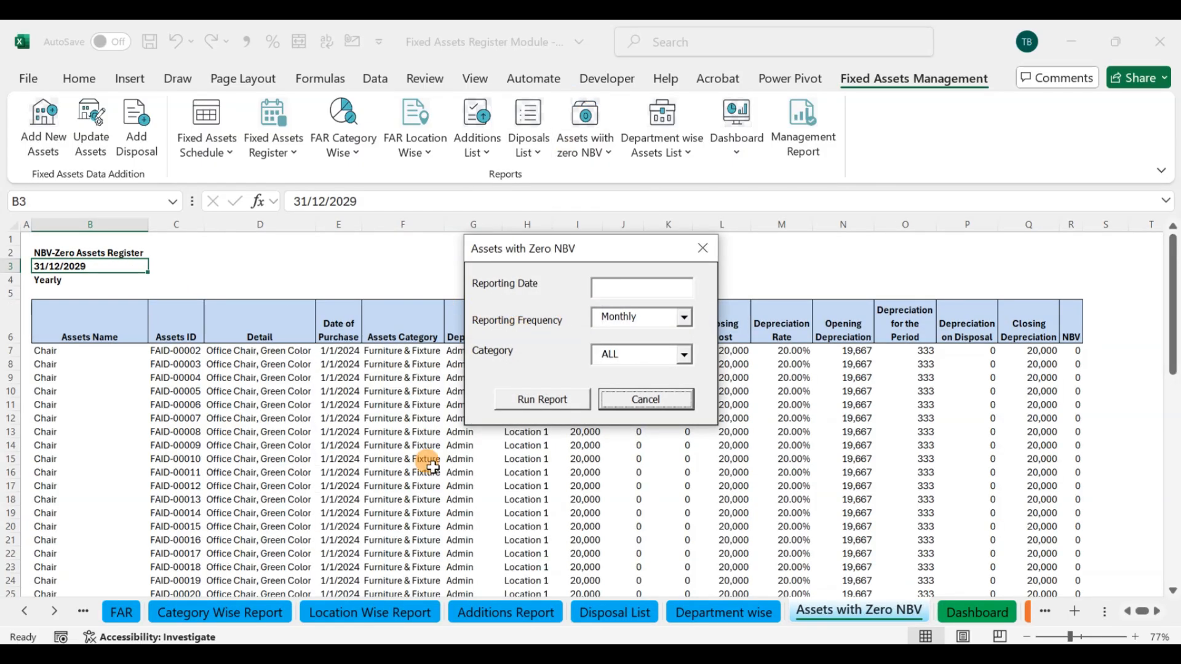
left_click(628, 290)
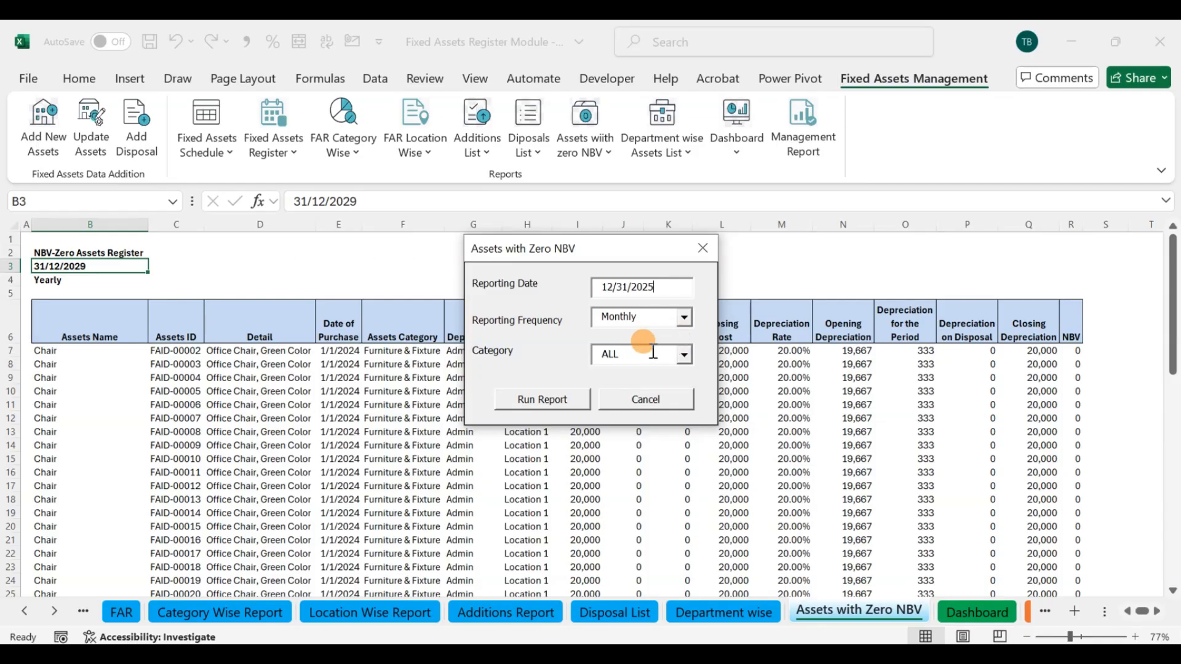
left_click(685, 317)
left_click(636, 371)
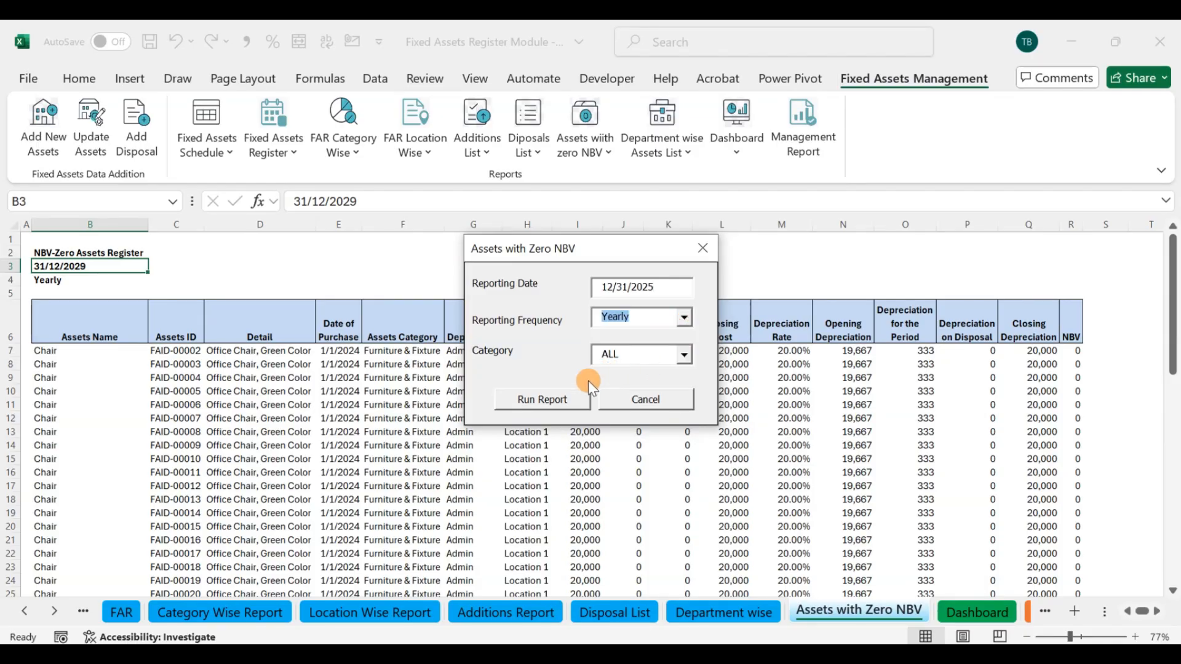
left_click(566, 398)
left_click(701, 406)
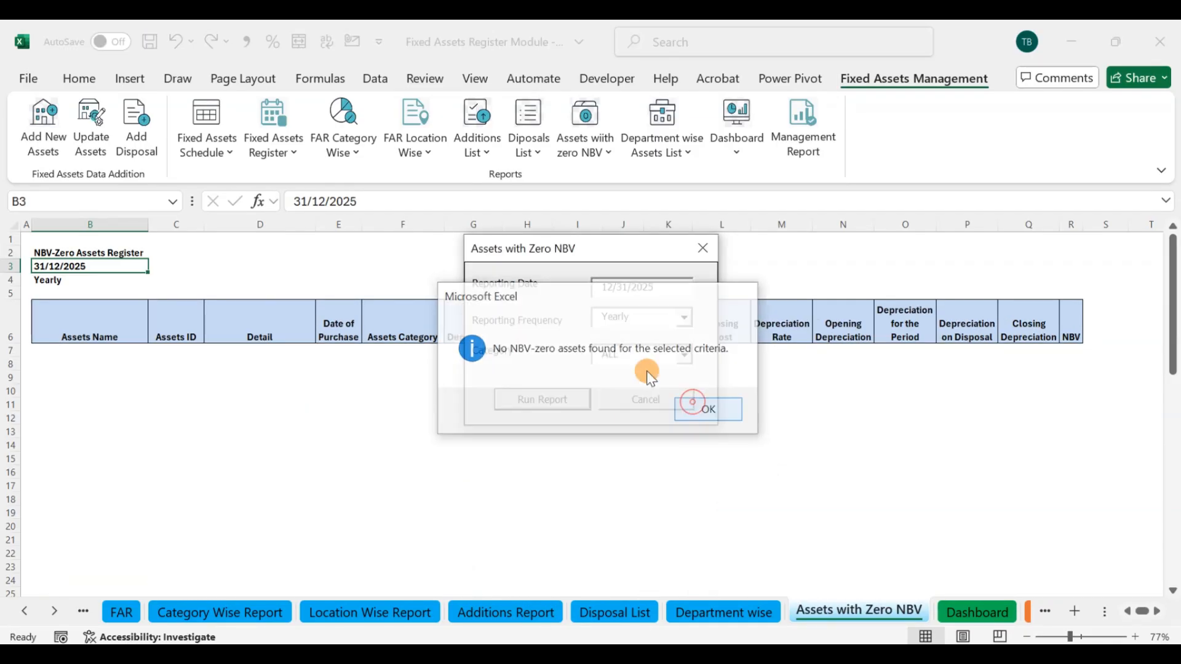
Step: Rerun the zero-NBV assets report with the reporting date set to 12/31/2029, keeping the form clear of the sheet data
left_click_drag(602, 242, 408, 360)
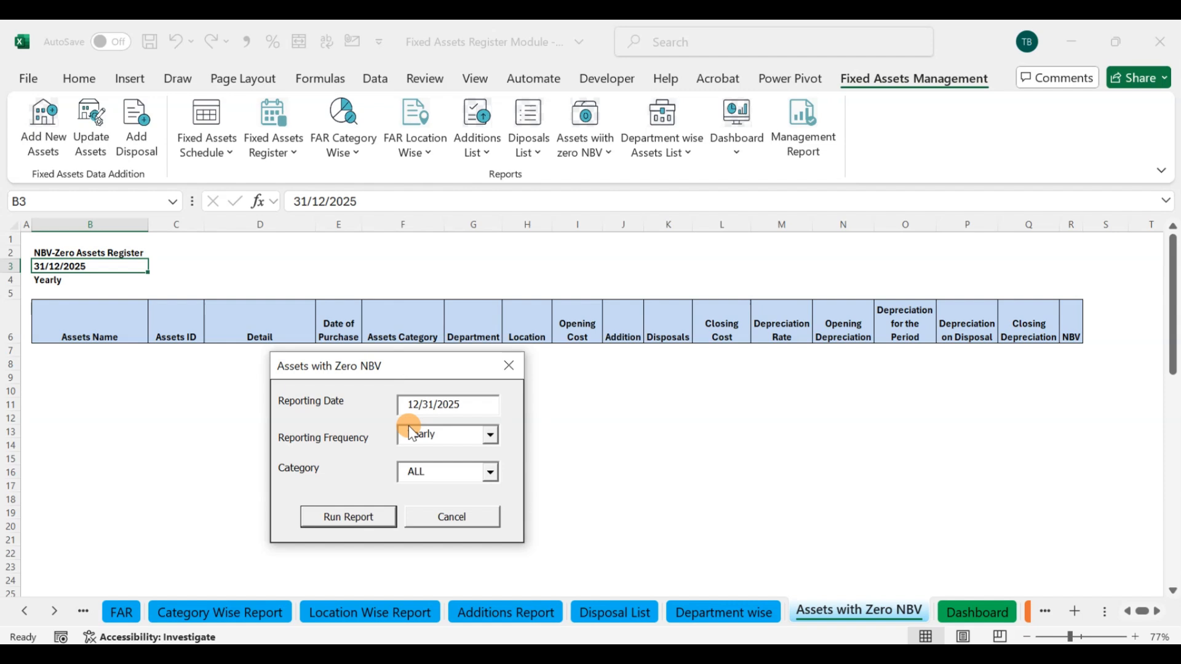
left_click(462, 407)
left_click_drag(457, 407, 502, 408)
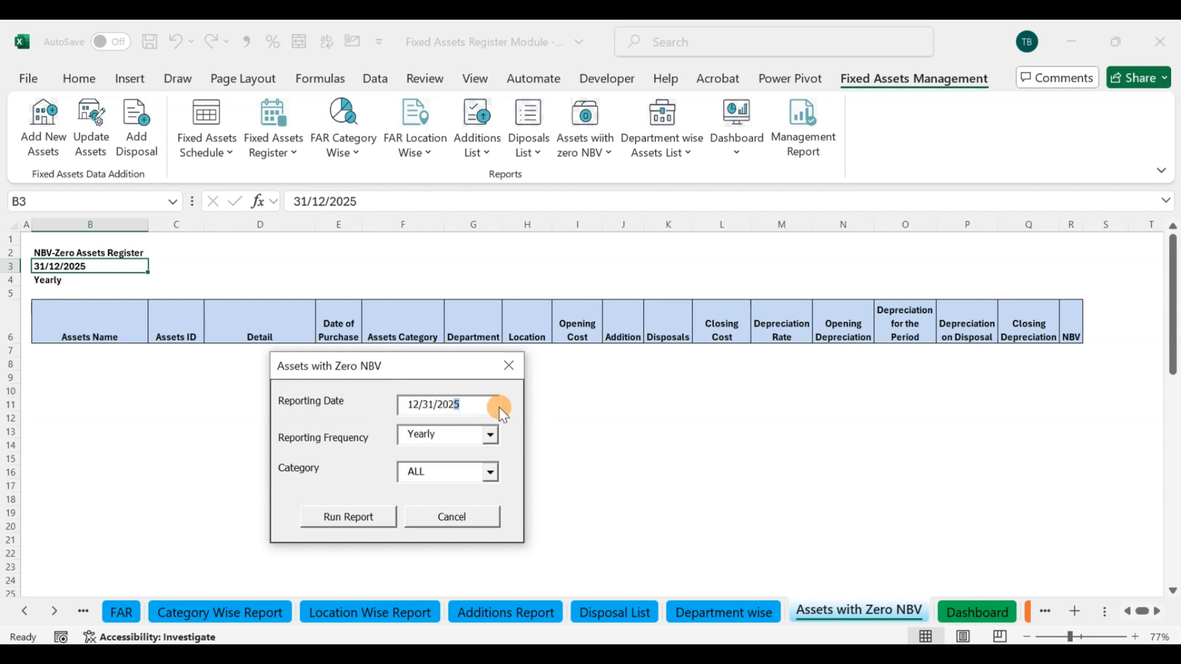
type("9")
left_click(369, 513)
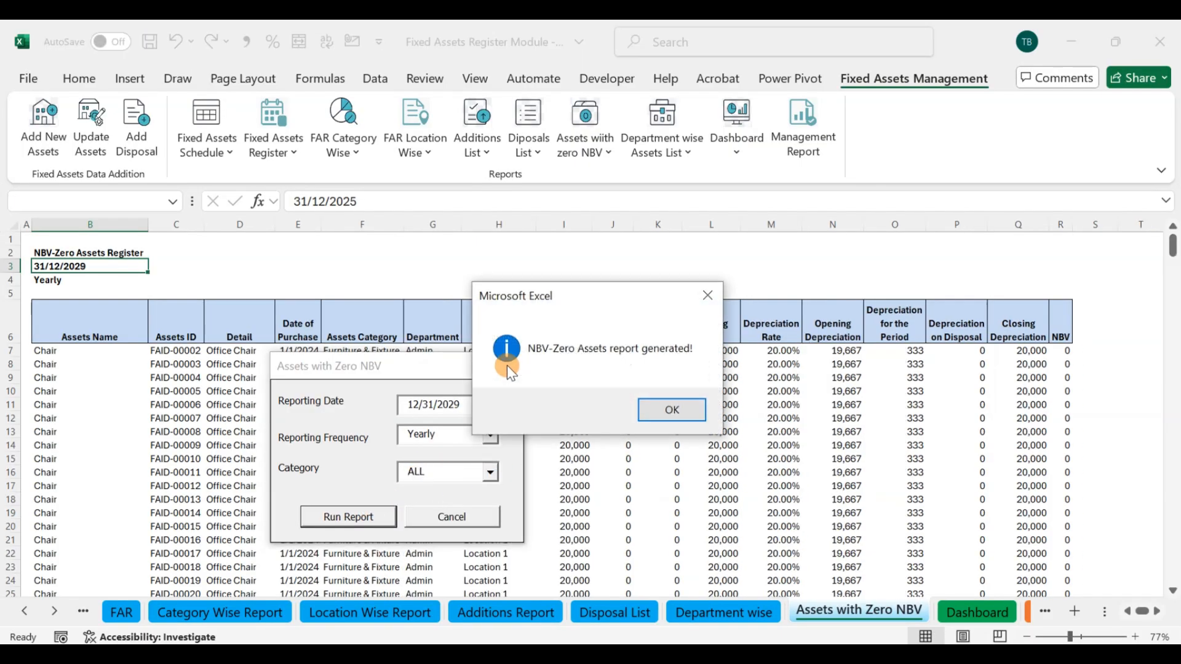
left_click(647, 412)
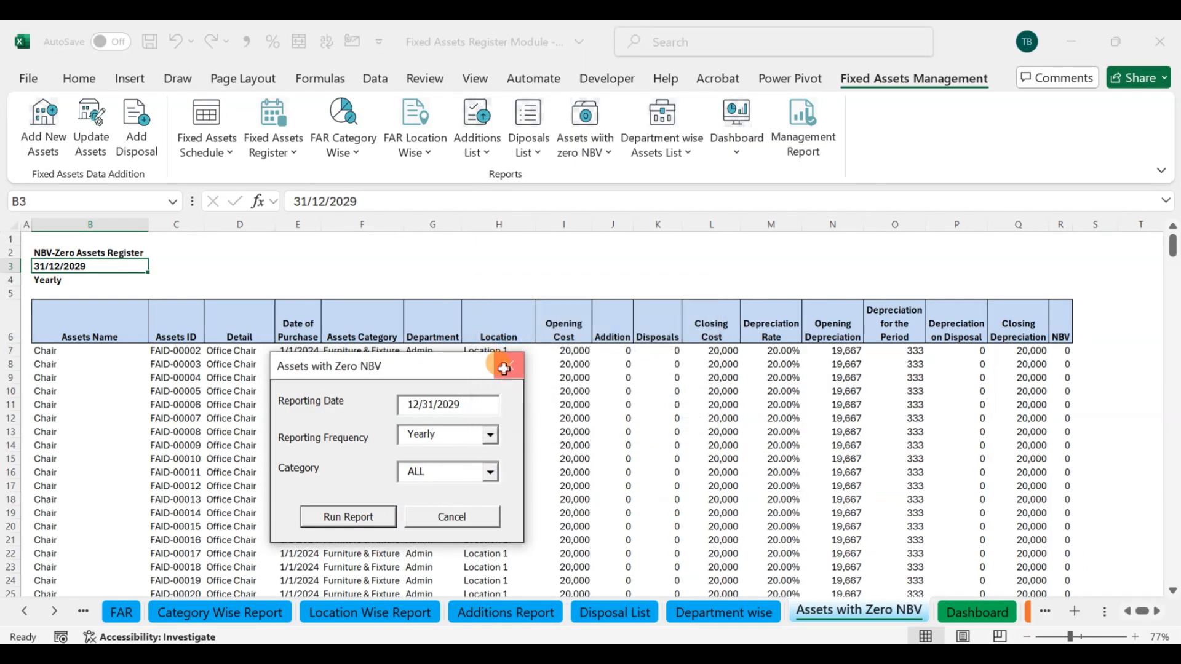
Step: Examine the zero-NBV register down to its Total row and count the assets by selecting their Opening Cost values
scroll(555, 357, "down", 20)
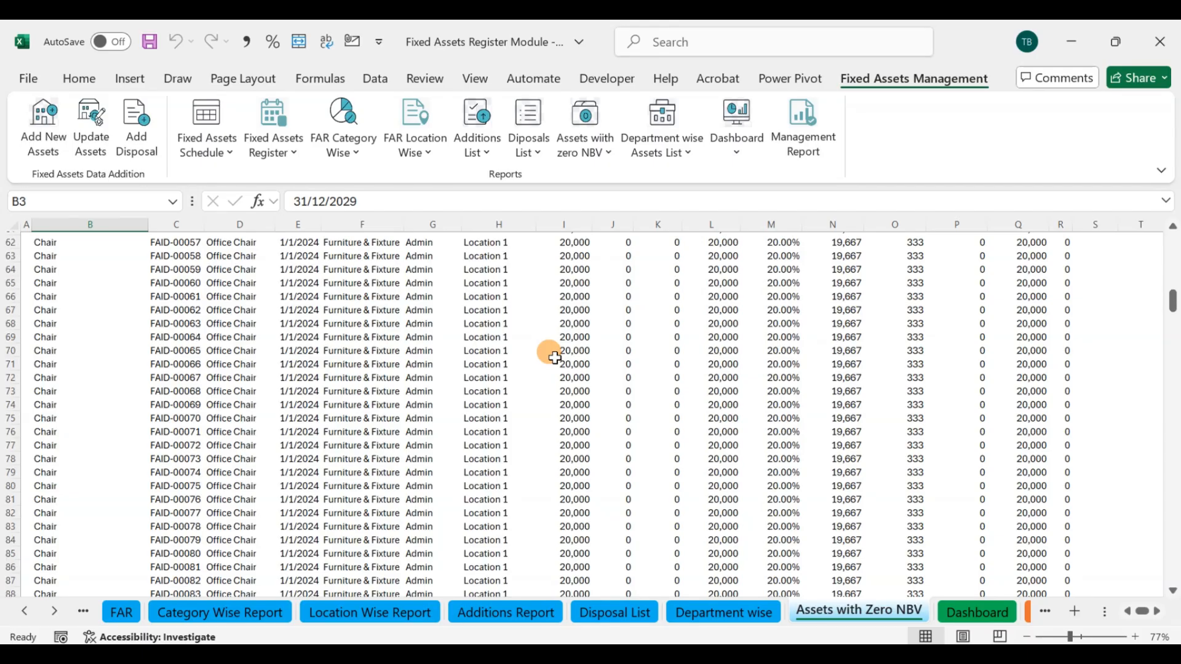
left_click(556, 361)
key("ctrl+Down")
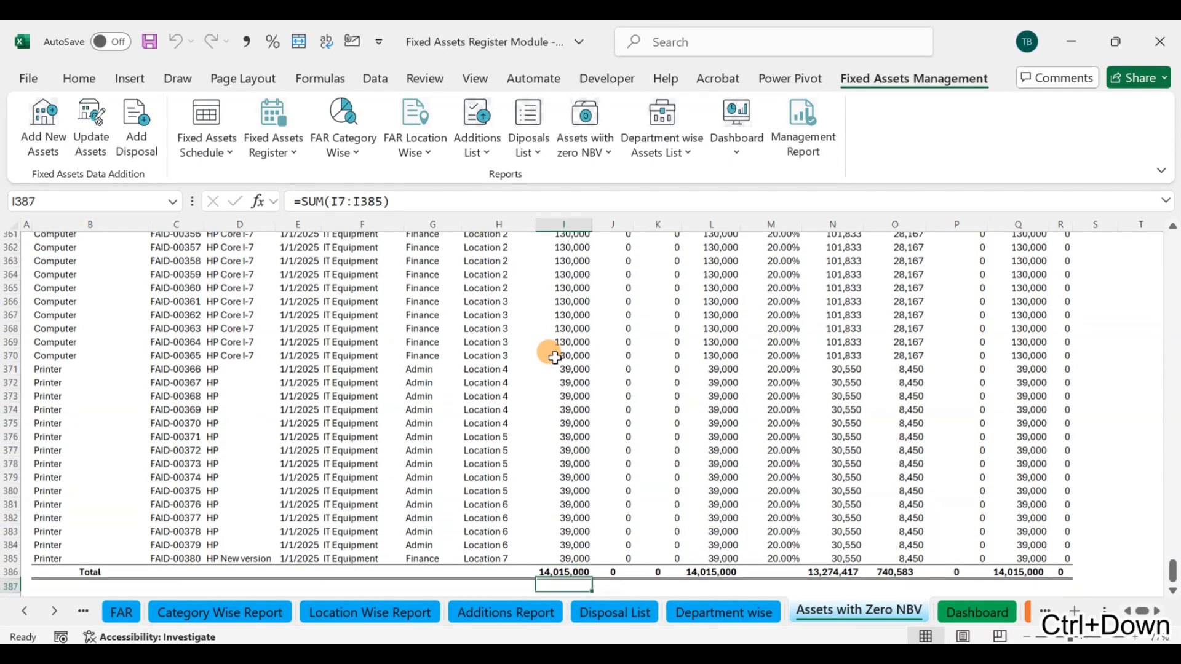
key("ctrl+shift+Up")
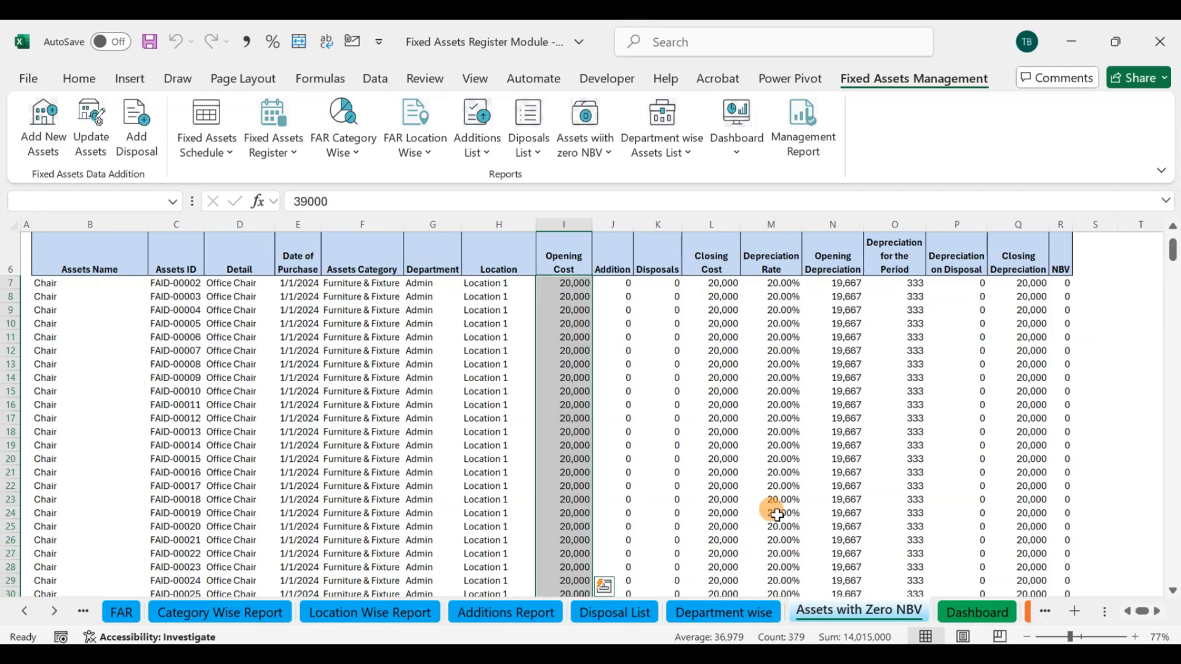
scroll(776, 514, "down", 6)
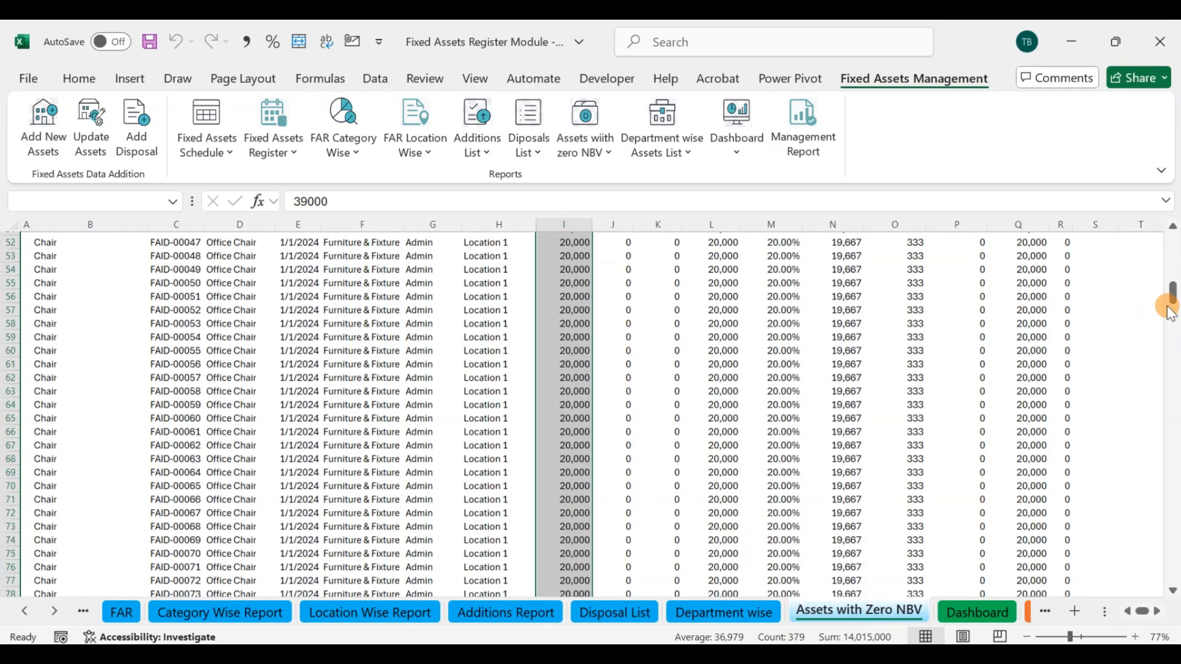
left_click_drag(1170, 295, 1172, 584)
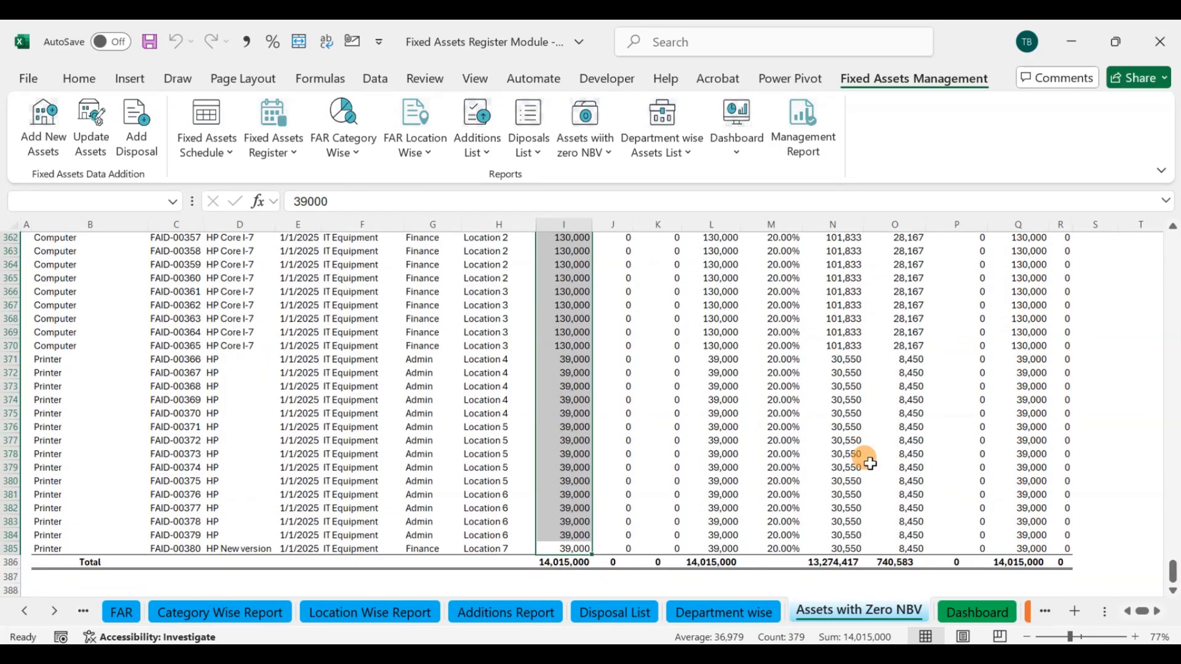
left_click(831, 452)
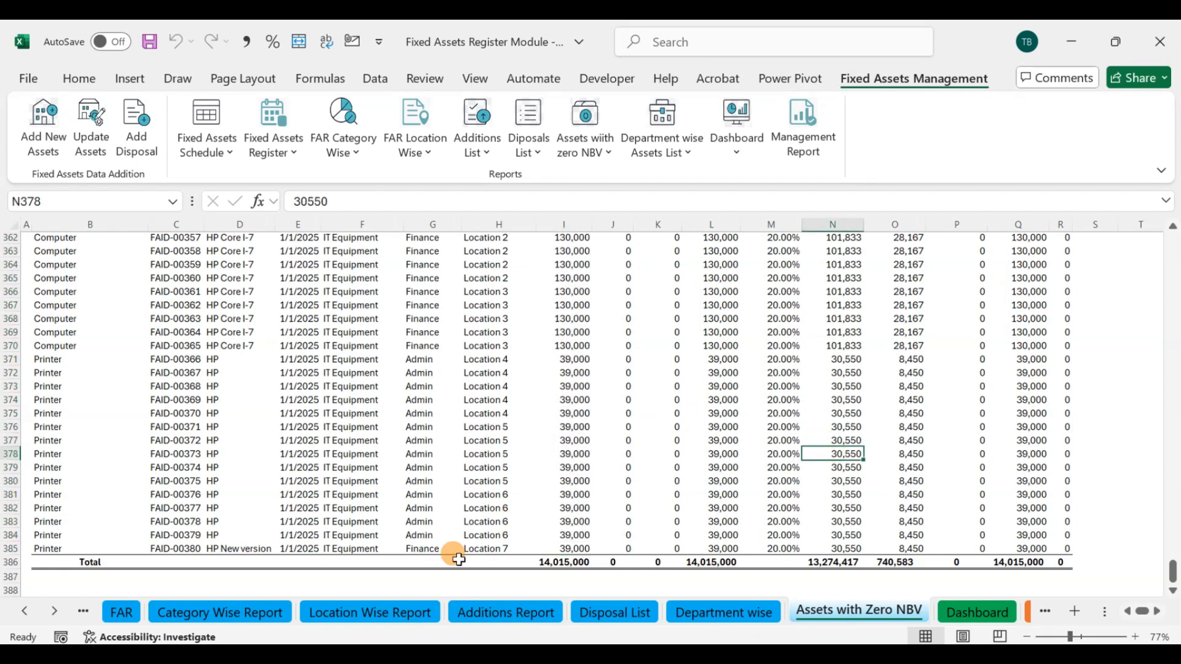
Step: Count the assets in the FAR sheet's Location column, excluding the disposed chair, to compare with the zero-NBV list, and return to the sheet's start
left_click(121, 612)
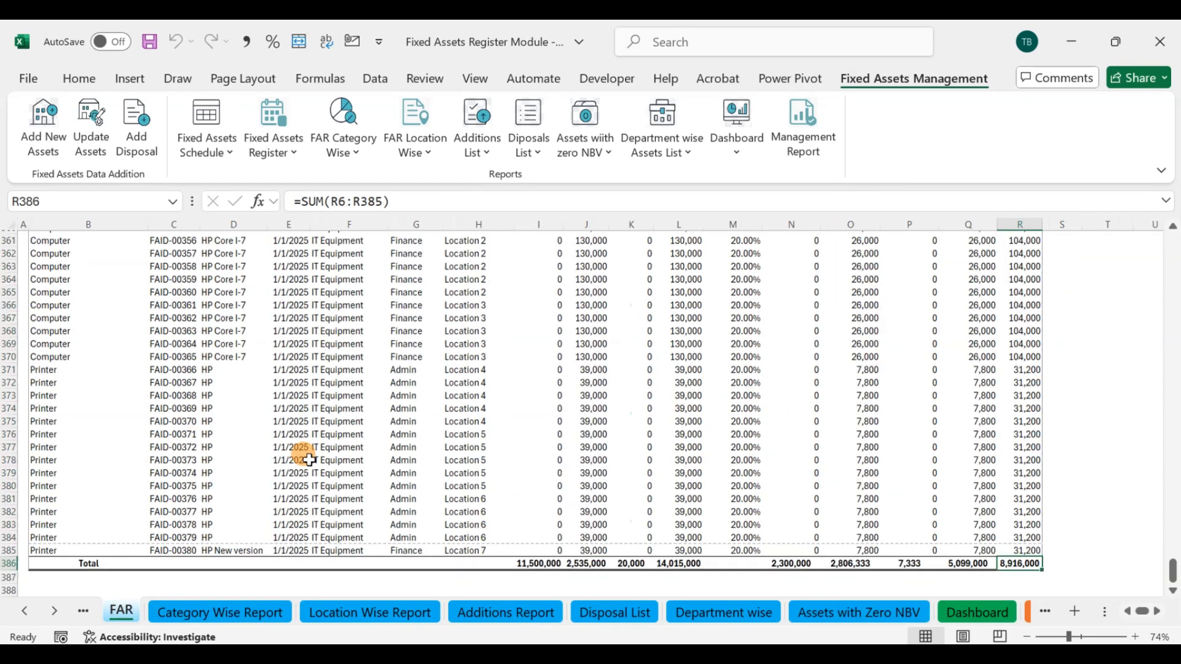
scroll(330, 449, "down", 4)
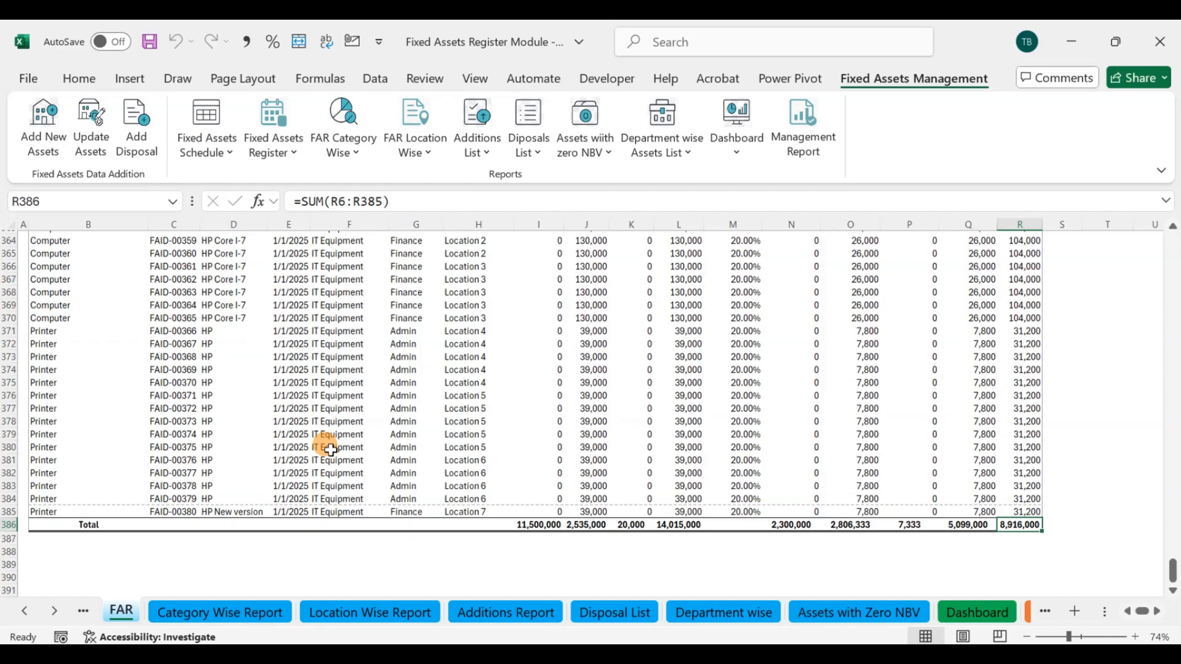
scroll(331, 450, "up", 20)
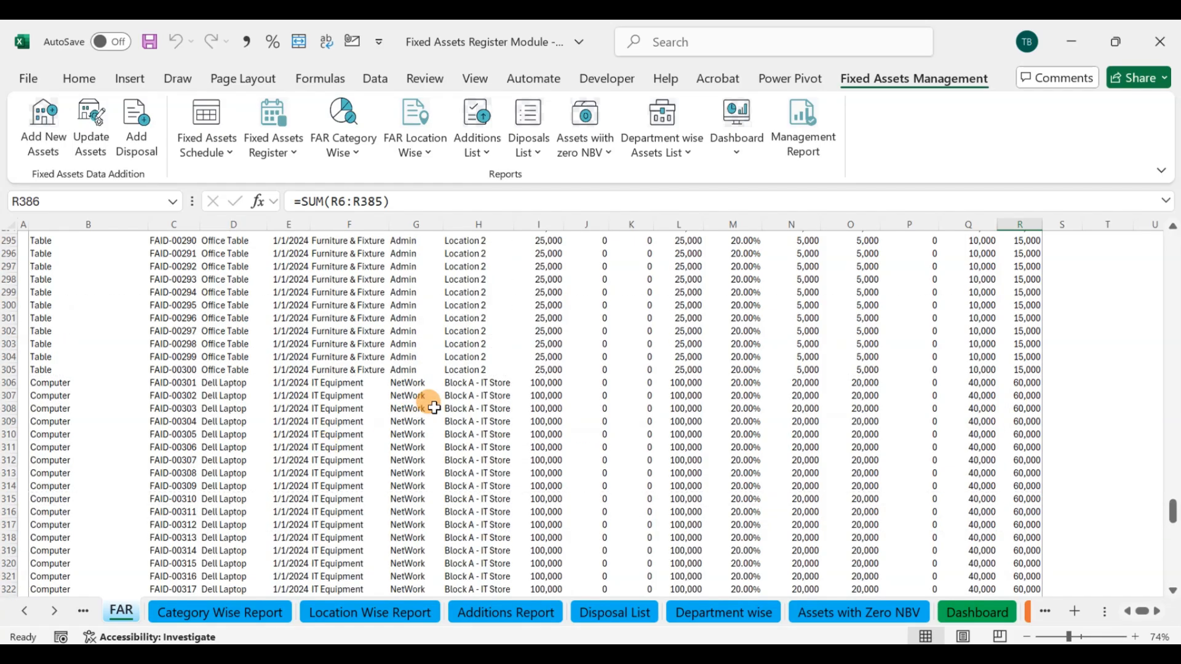
left_click(435, 406)
key("ctrl+Up")
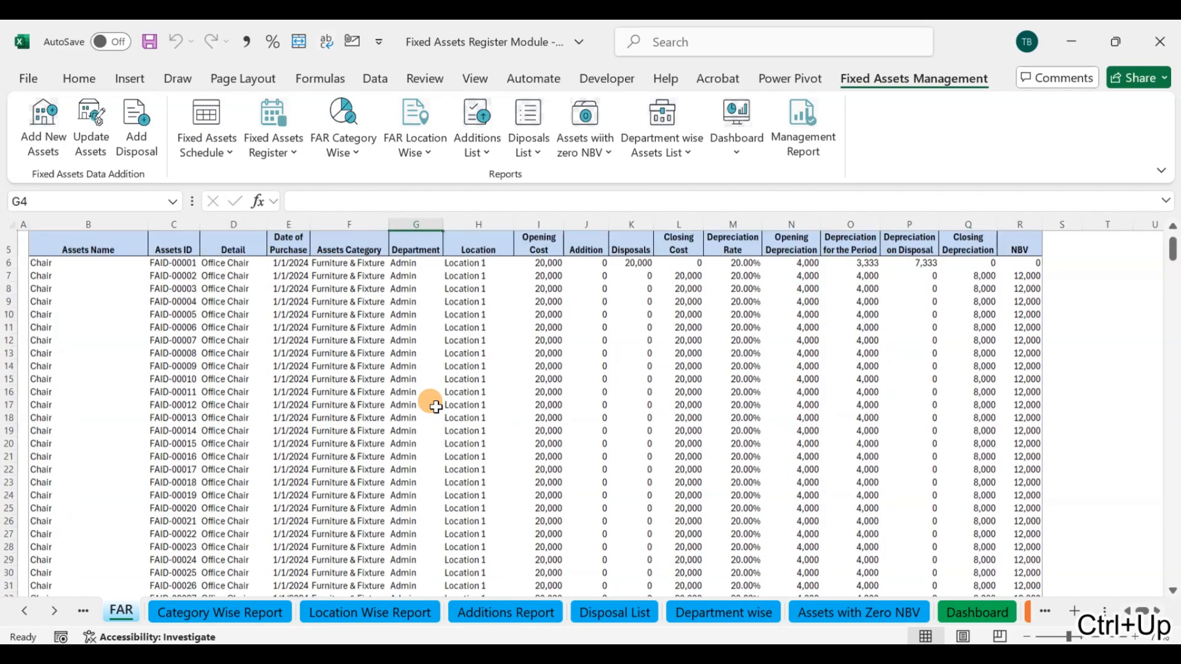
key("Right")
key("Down")
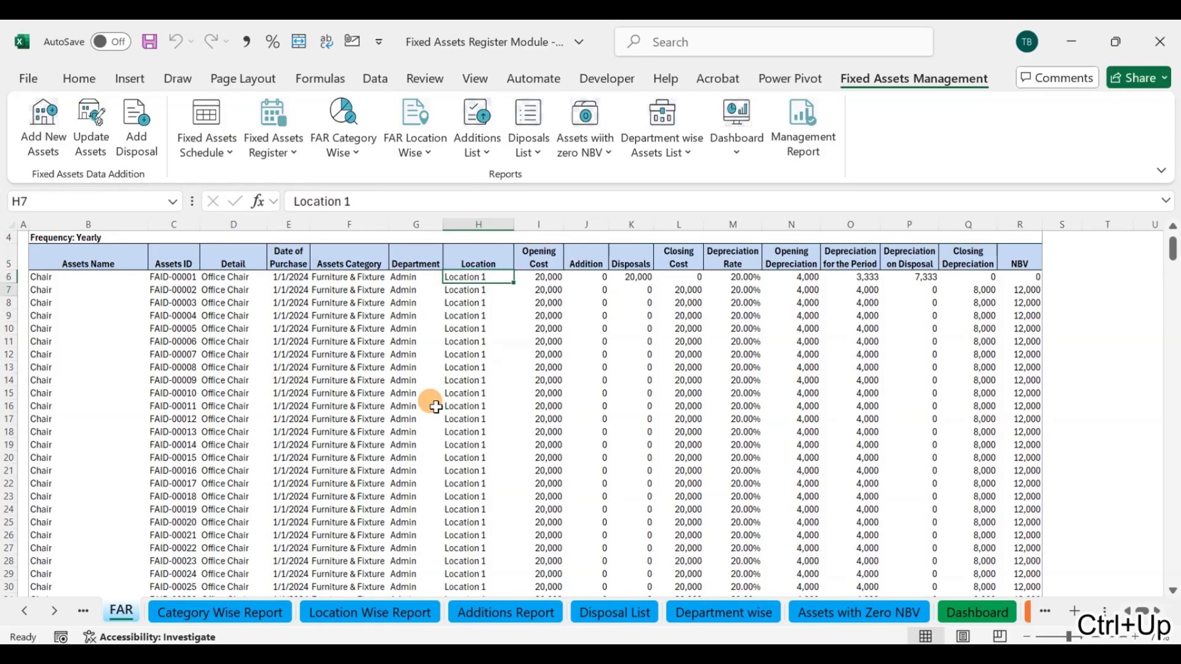
key("ctrl+shift+Down")
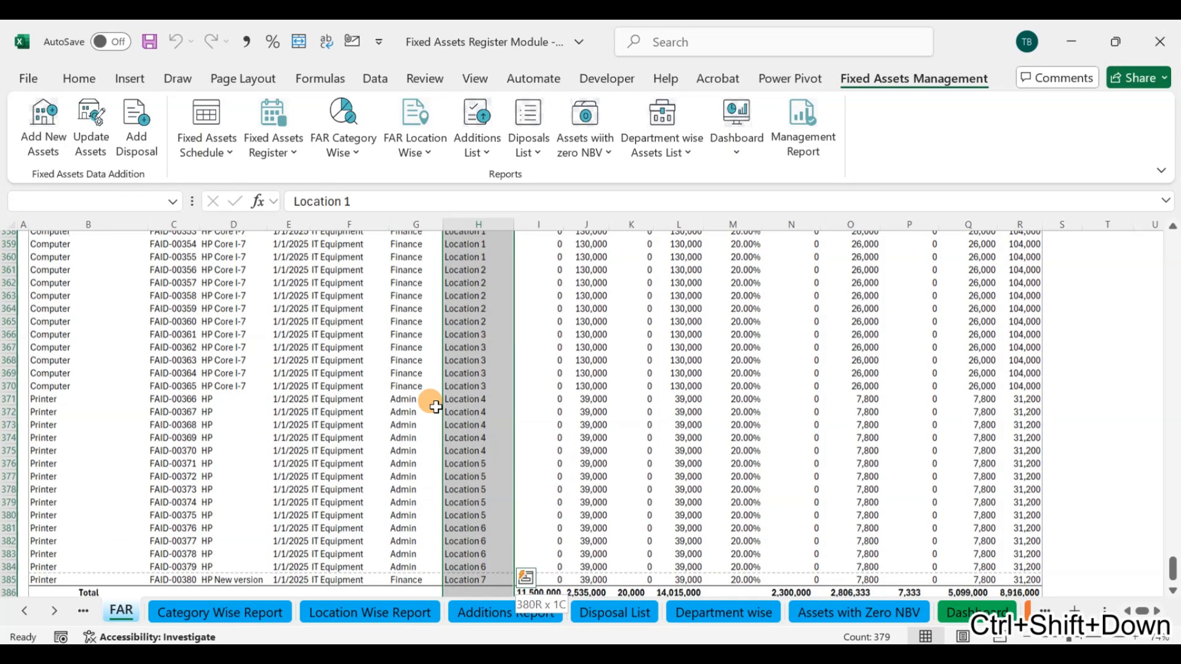
key("shift+Up")
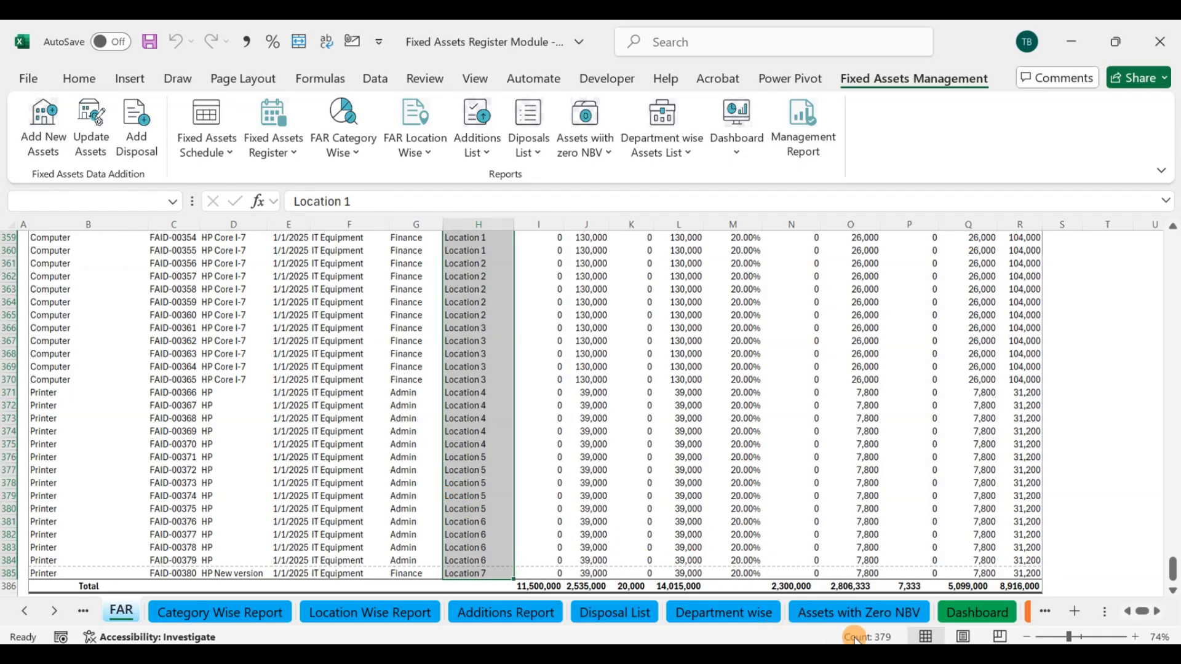
left_click(903, 495)
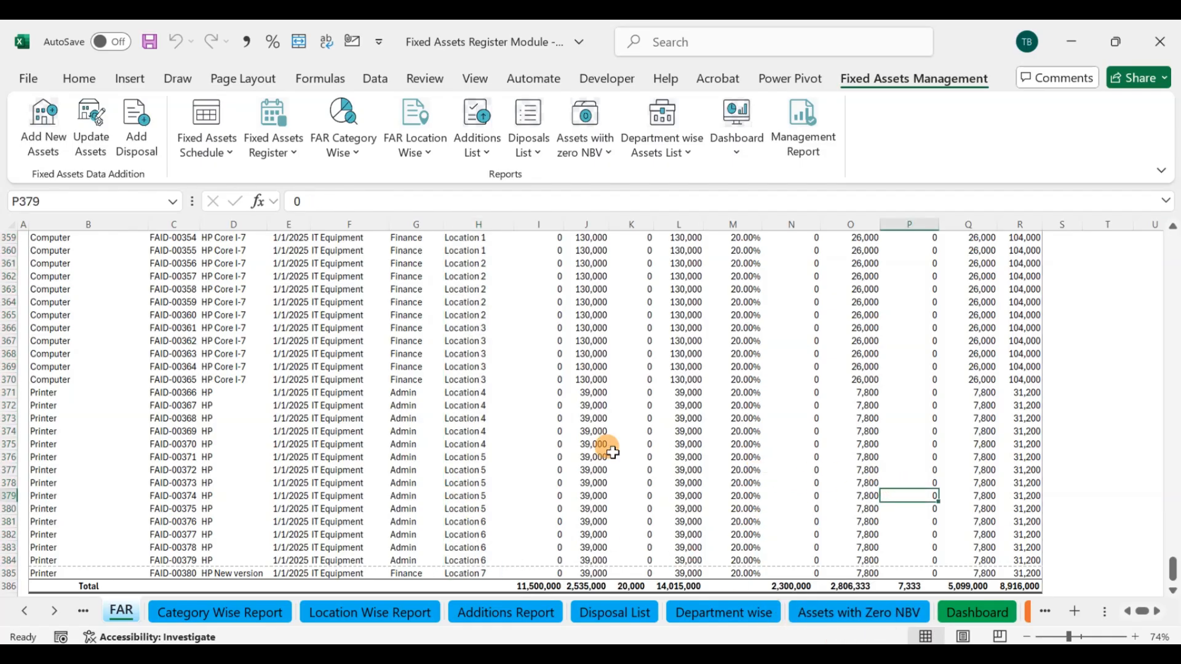
scroll(554, 397, "up", 17)
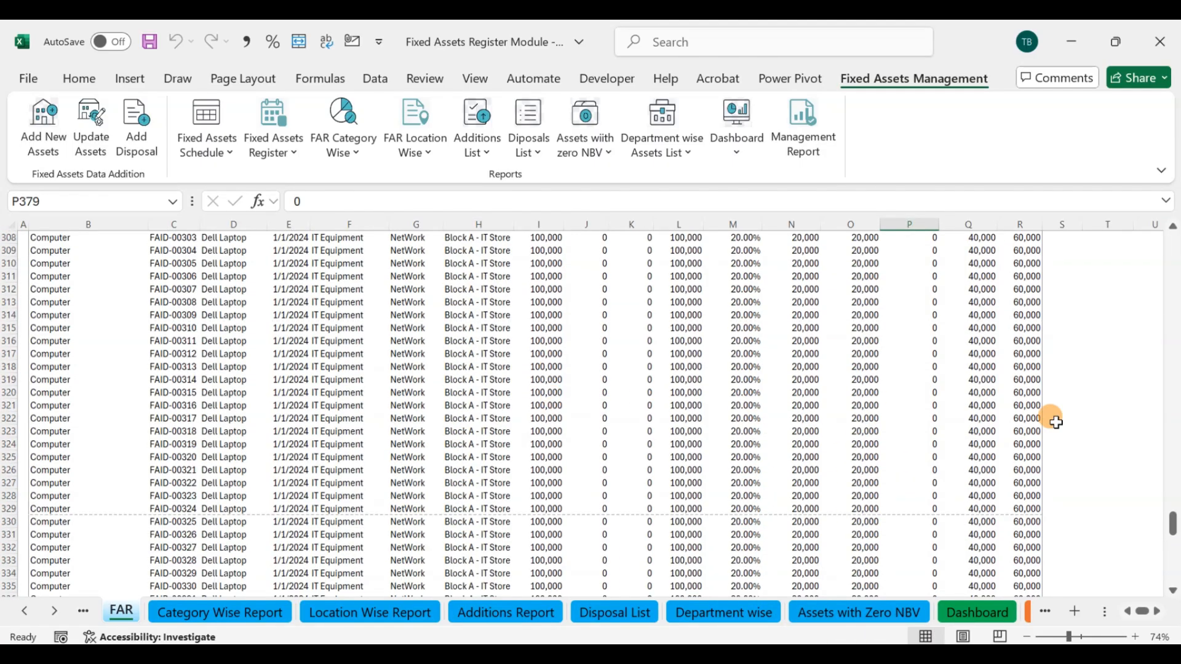
left_click_drag(1172, 524, 1174, 243)
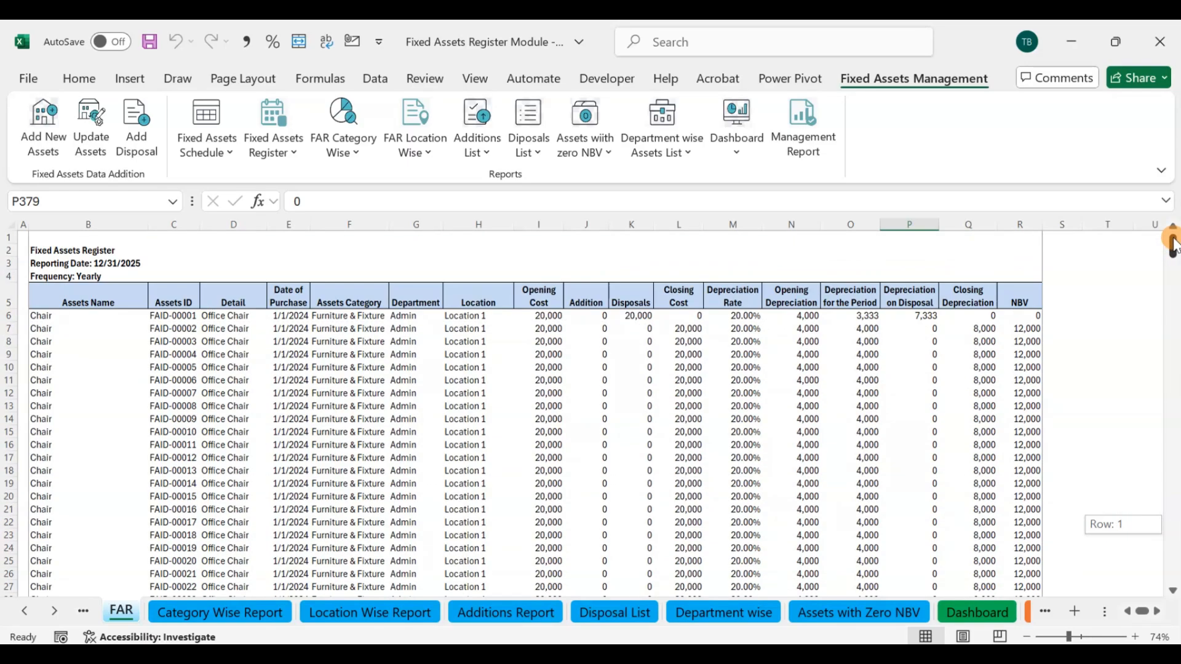
left_click(735, 392)
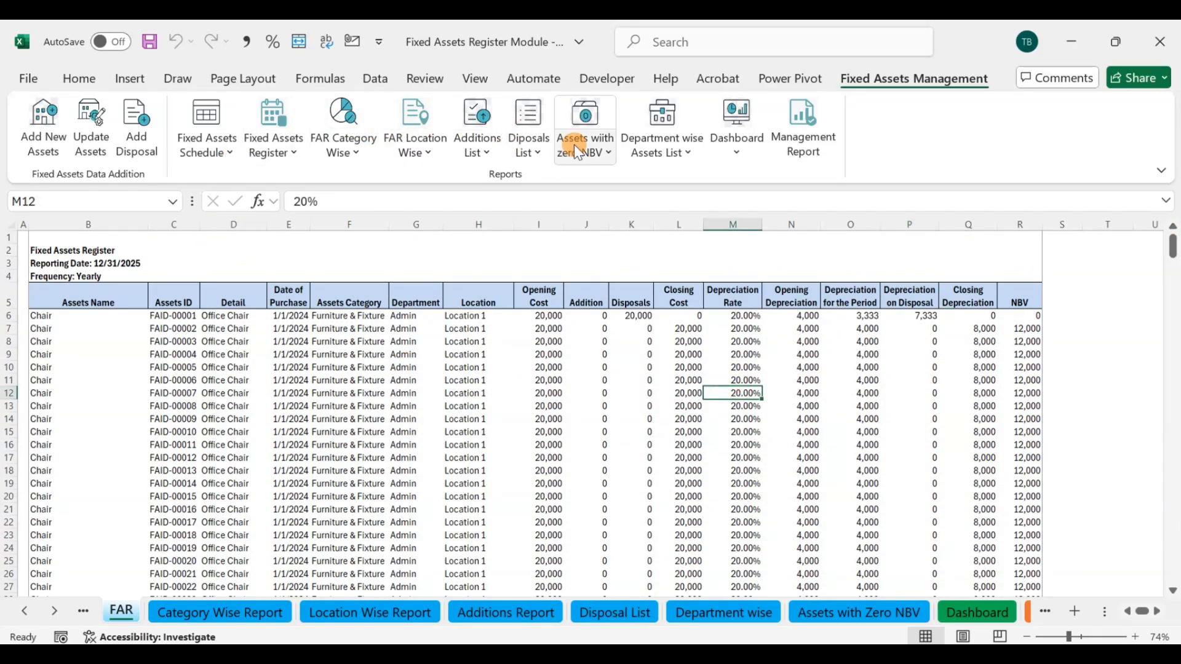
left_click(662, 114)
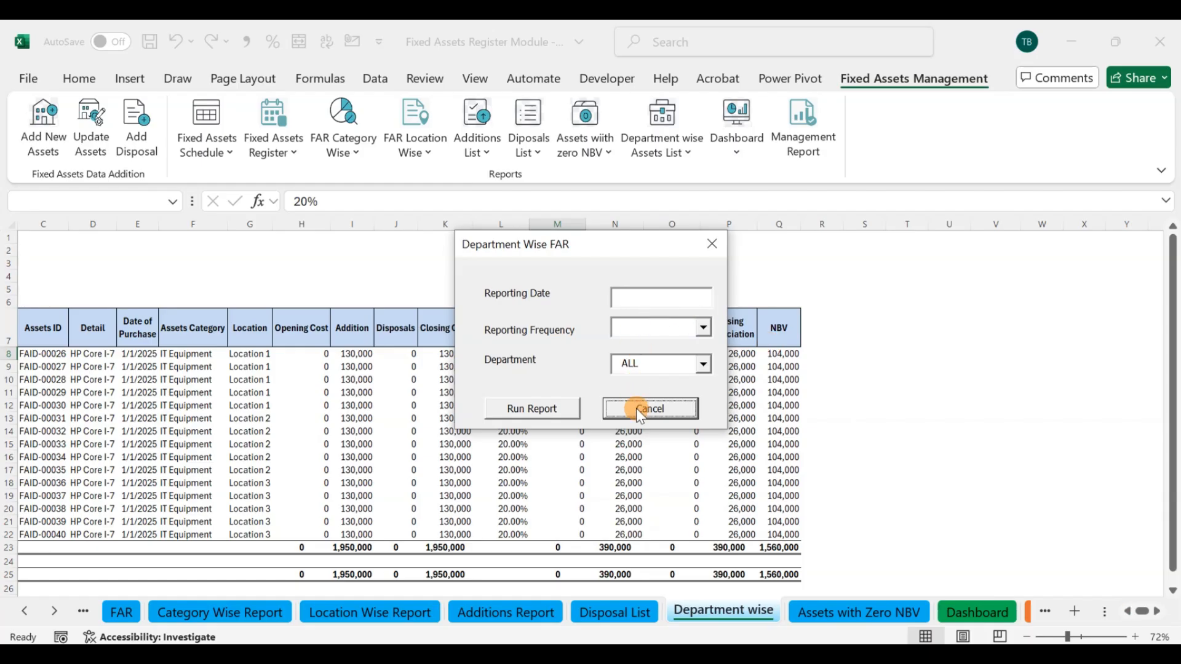
mouse_move(539, 596)
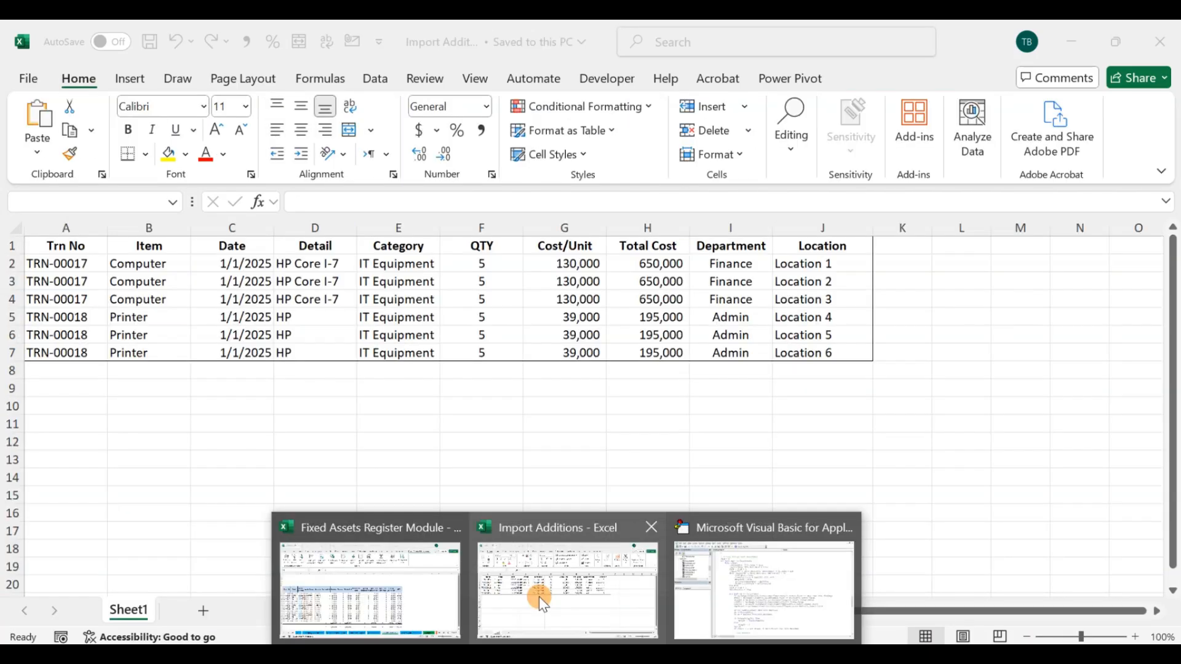
left_click(426, 599)
left_click(539, 483)
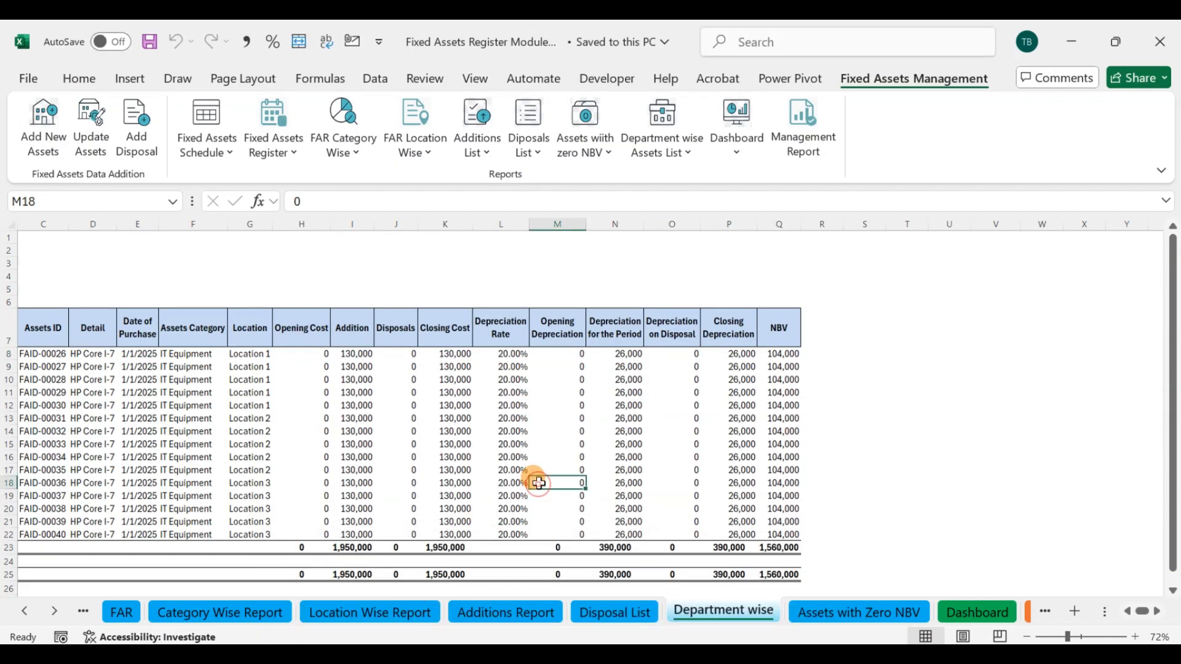
Step: Run the department-wise FAR report for 12/31/2025 at Yearly frequency for ALL departments, and close the form
left_click(650, 105)
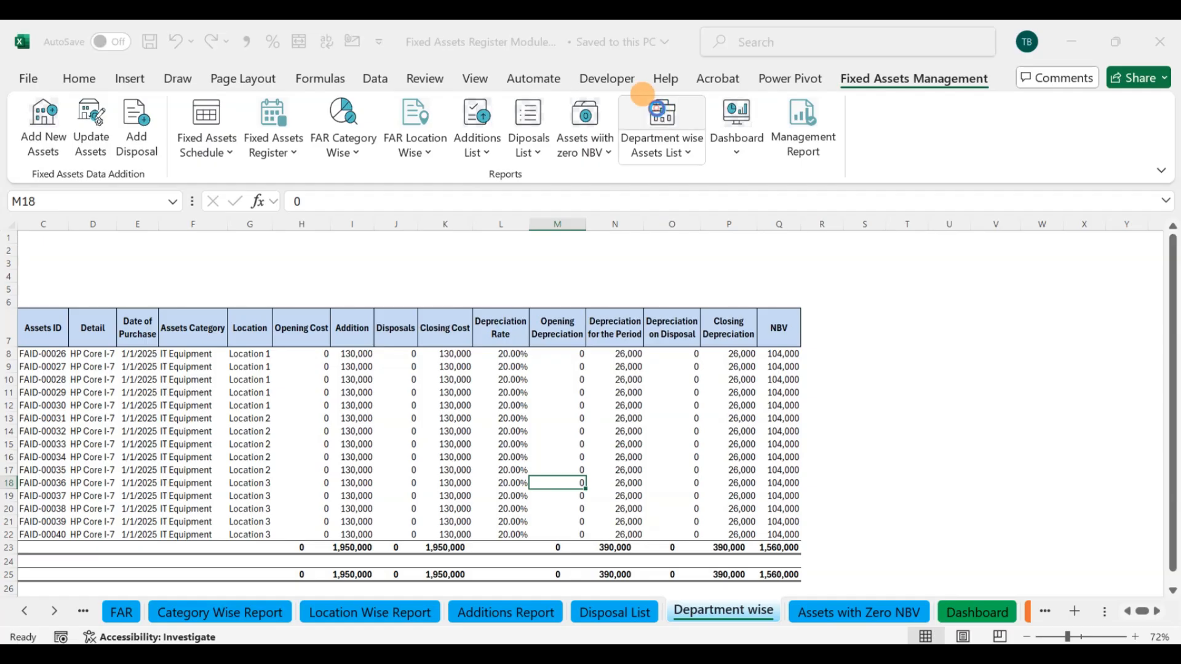
left_click(639, 297)
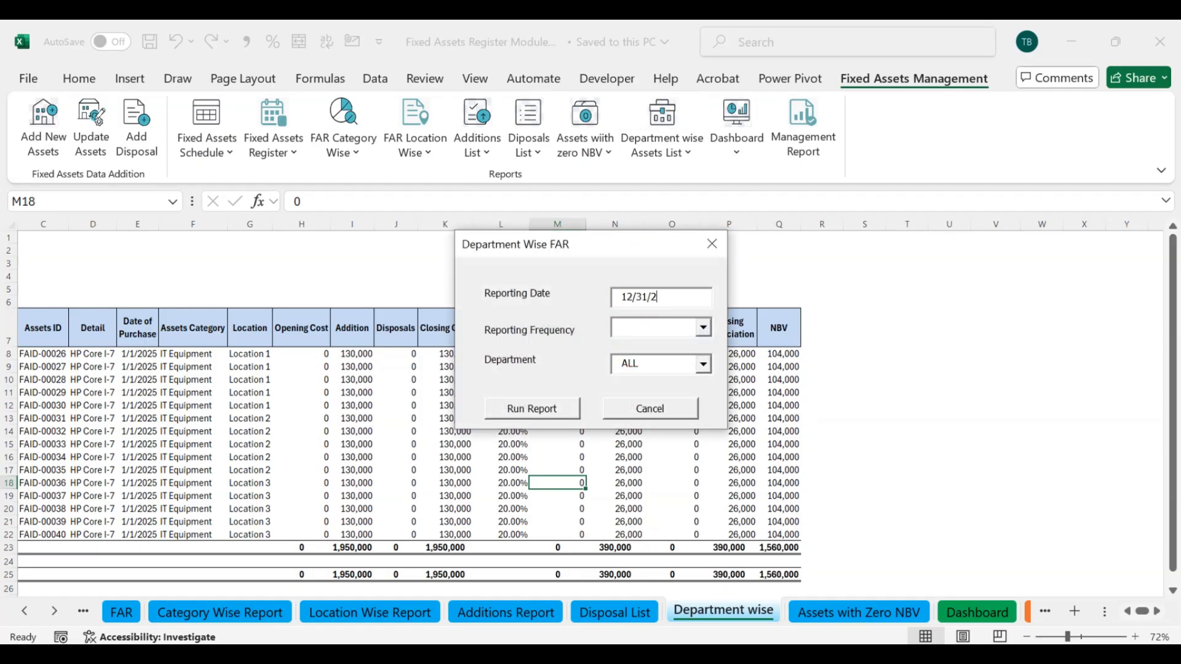
left_click(702, 328)
left_click(650, 382)
left_click(535, 405)
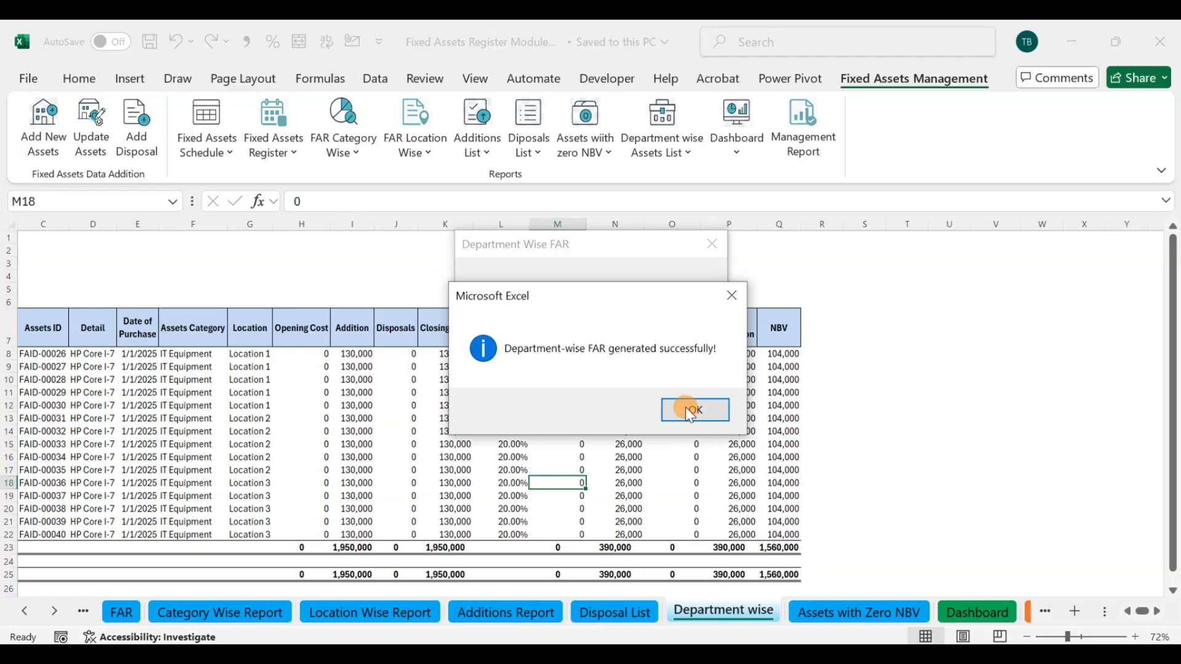
left_click(689, 410)
left_click(712, 245)
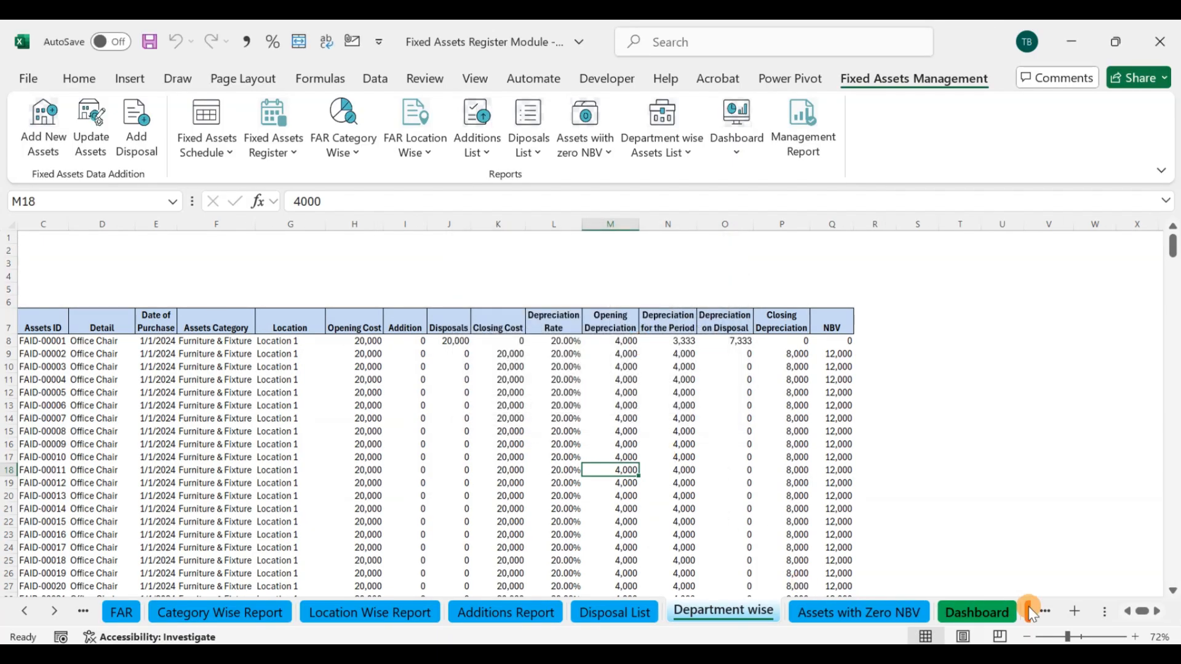
Step: Examine the department-wise register from the Admin section down to the Grand Total row
left_click(1125, 612)
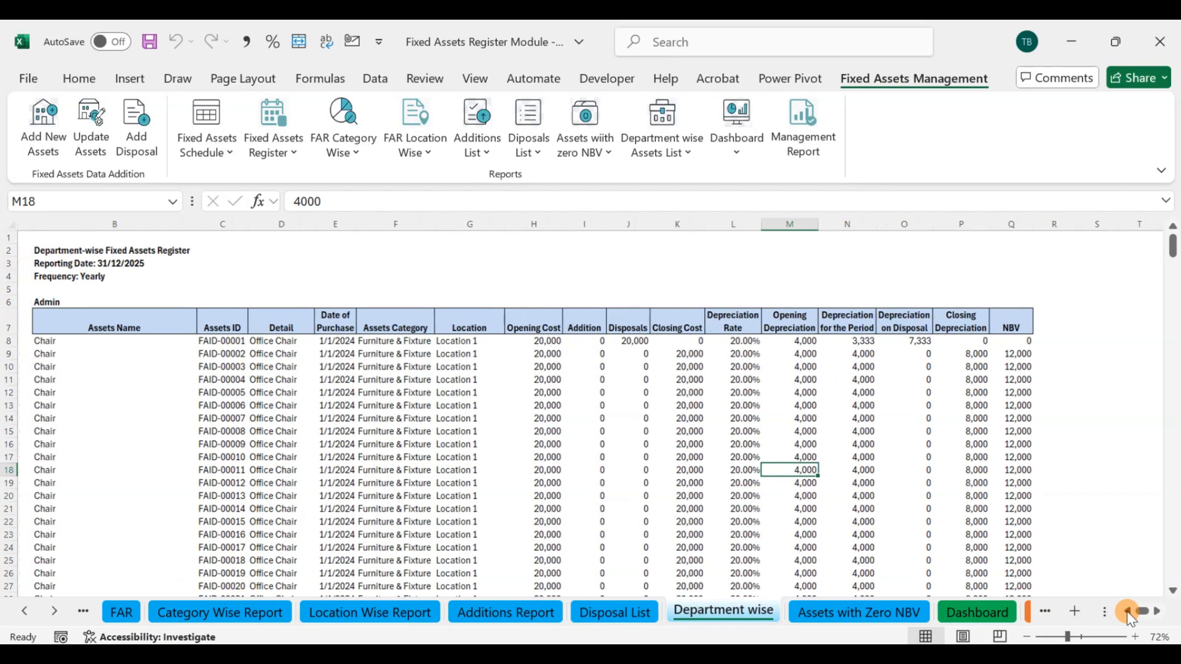
left_click(87, 297)
scroll(222, 283, "down", 18)
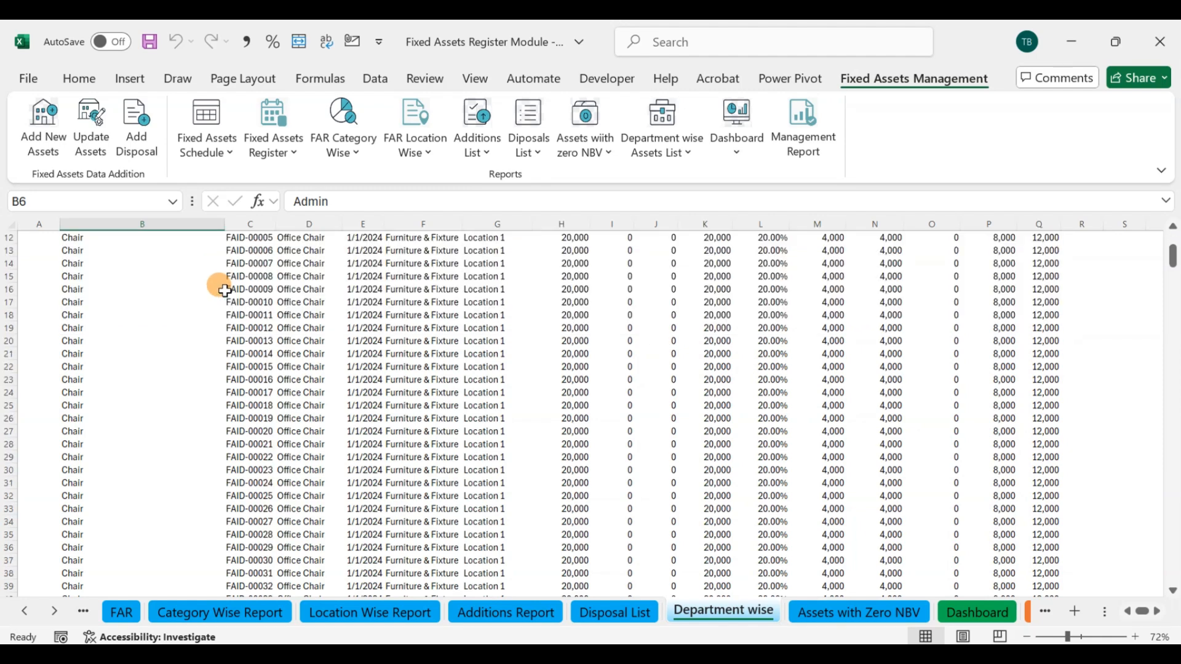
scroll(222, 283, "down", 20)
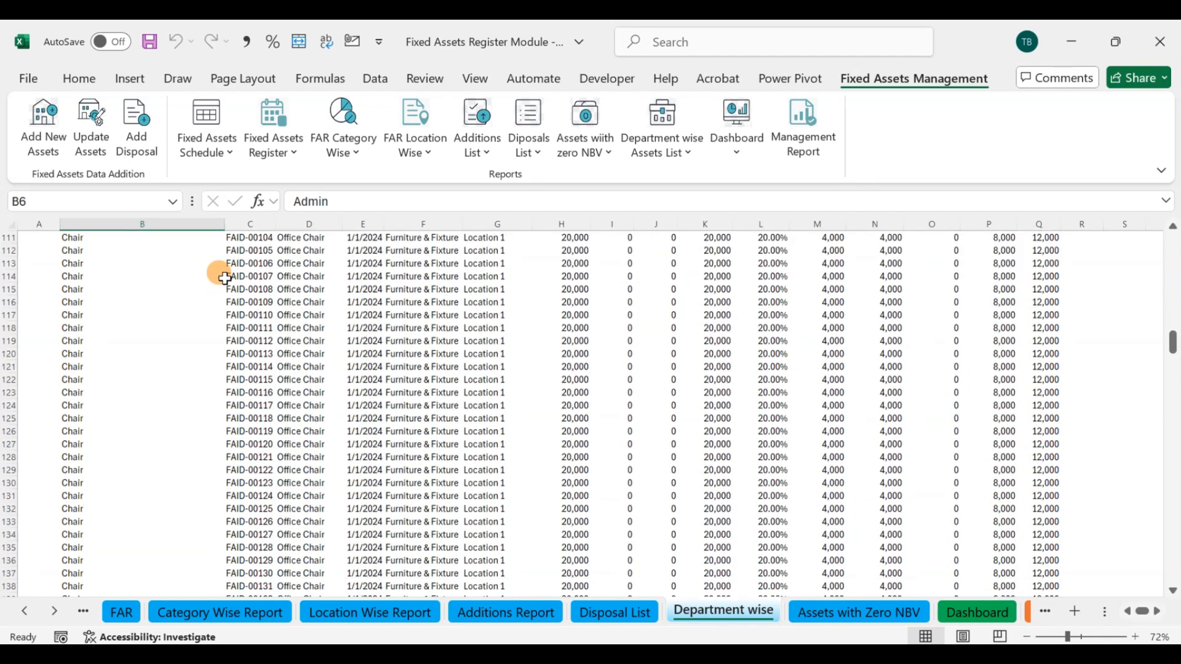
left_click_drag(1173, 378, 1174, 530)
scroll(243, 332, "down", 20)
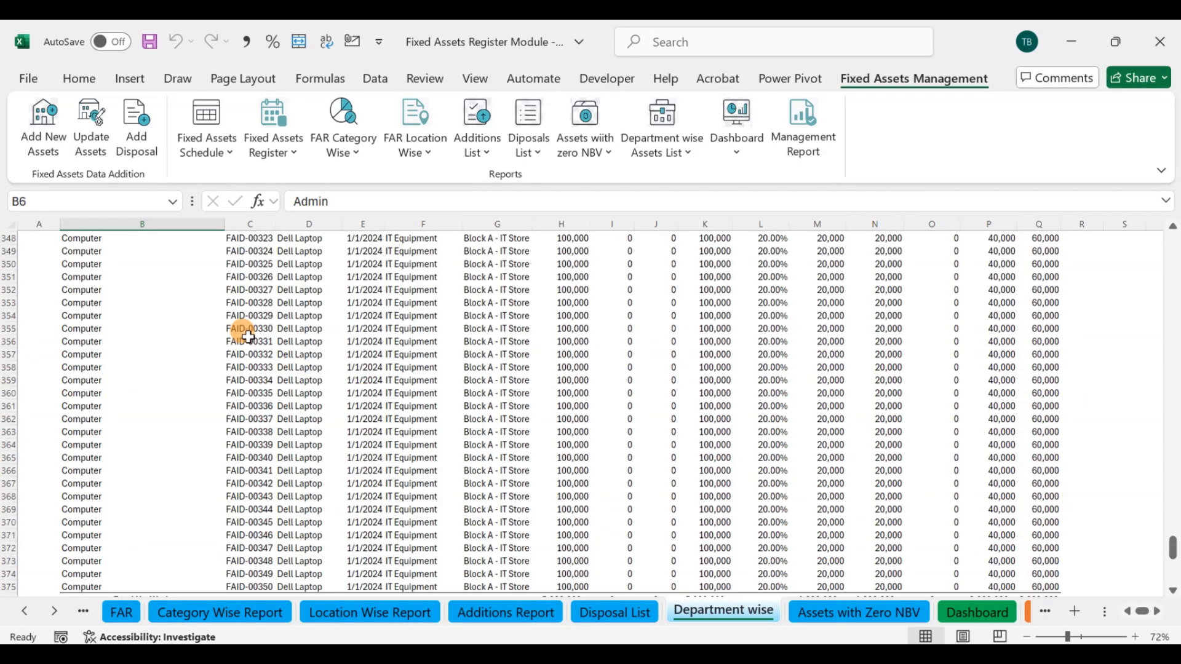
scroll(243, 337, "up", 1)
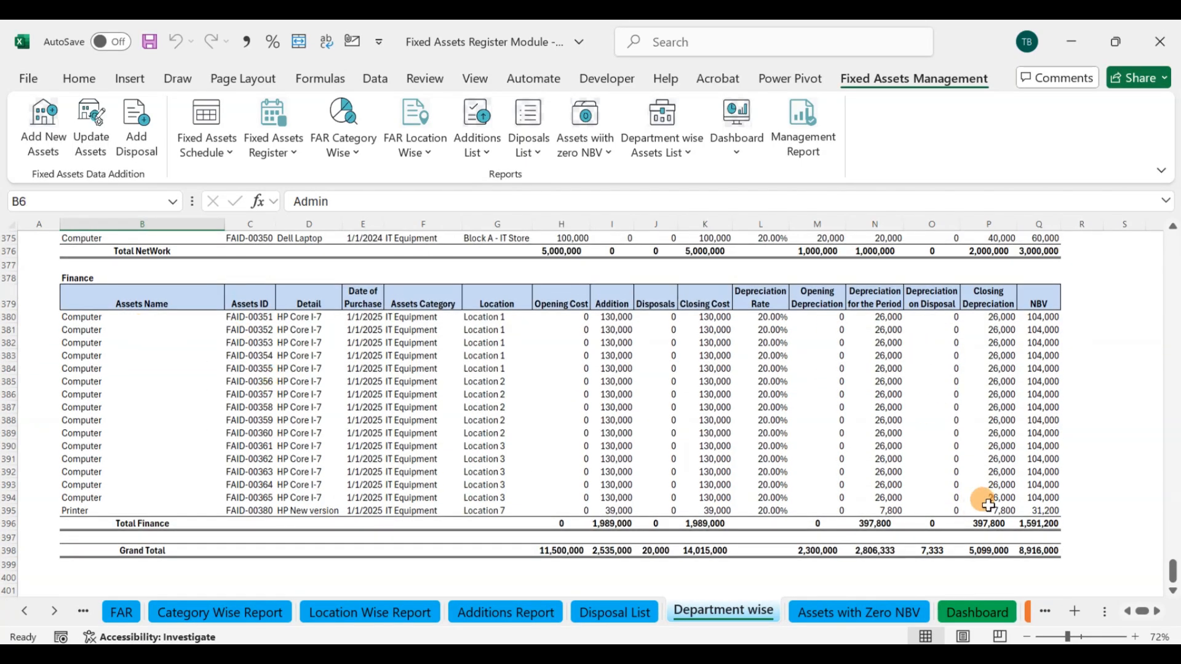
Step: Compare the register's Grand Total NBV with the total NBV on the Fixed Assets Schedule, leaving the schedule report unrun
left_click(1039, 551)
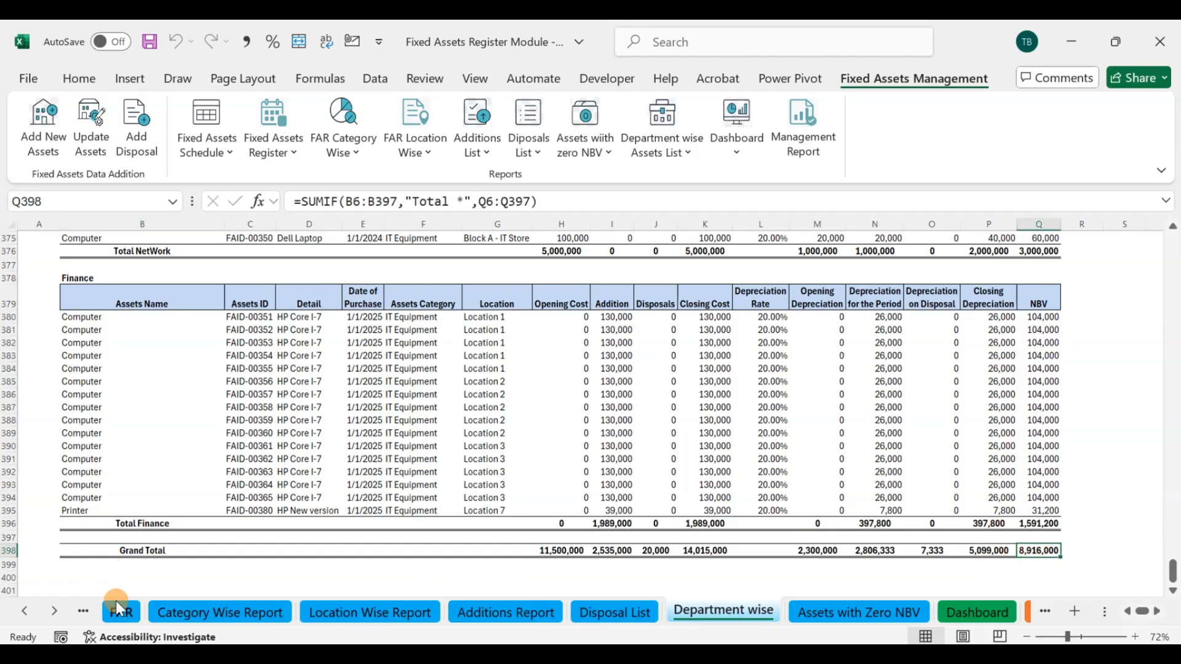
left_click(206, 120)
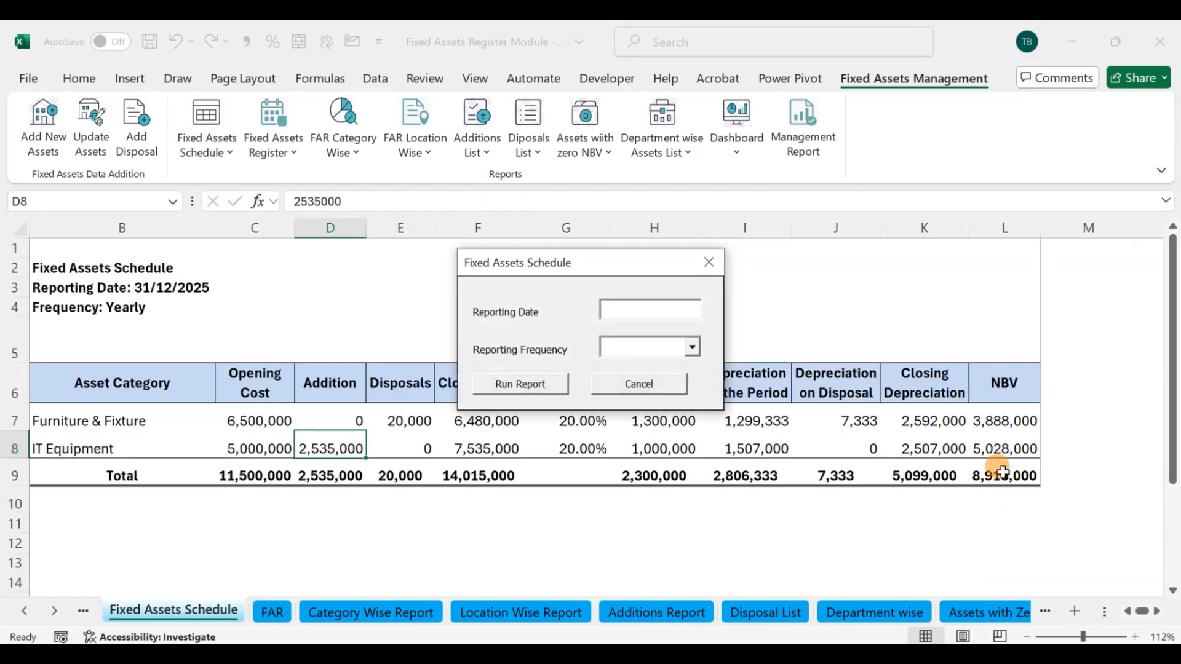
left_click(708, 262)
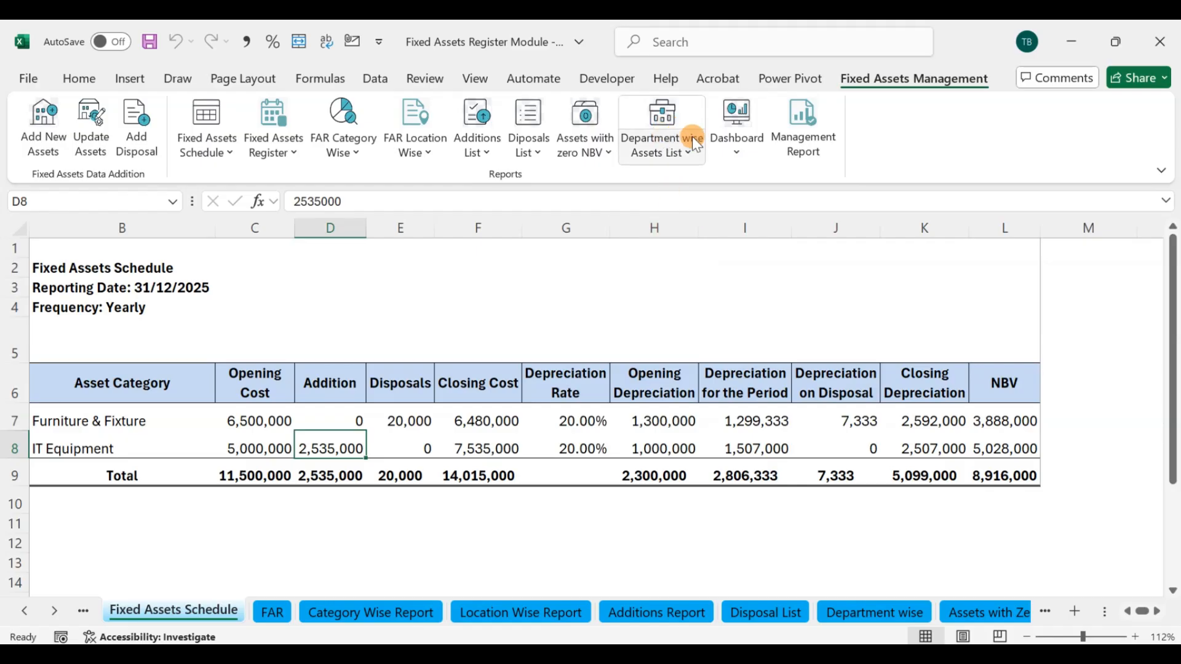
Step: Open the Dashboard without running its report and examine the asset count cards and category charts
left_click(735, 120)
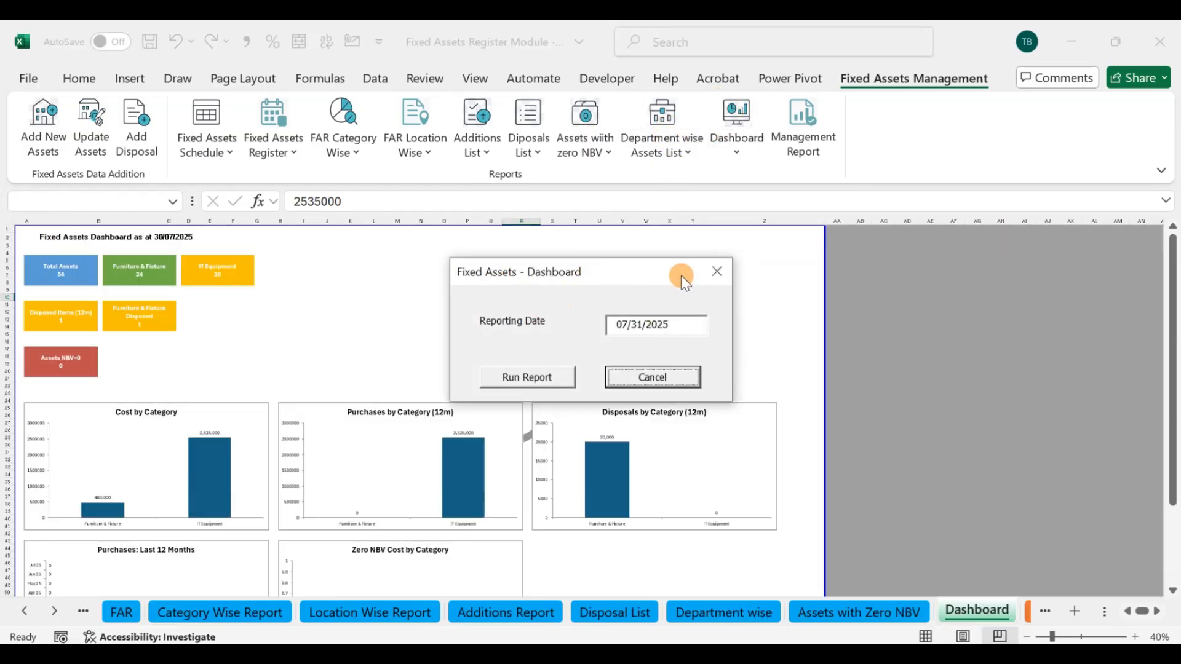
left_click(715, 274)
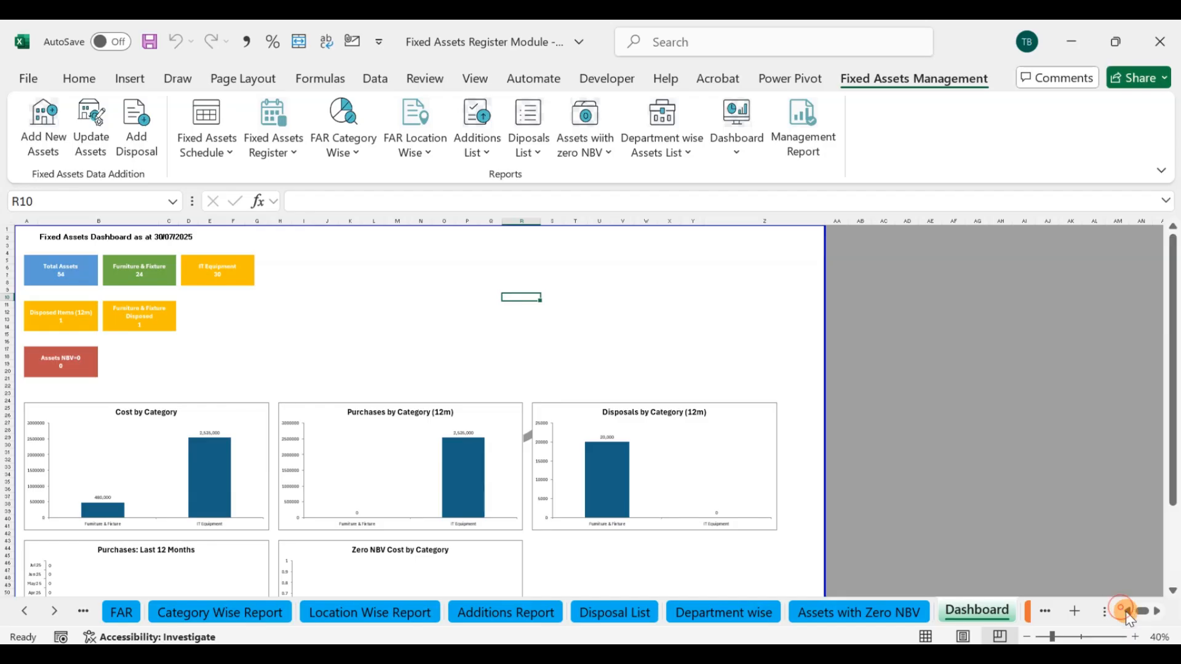
scroll(546, 474, "down", 2)
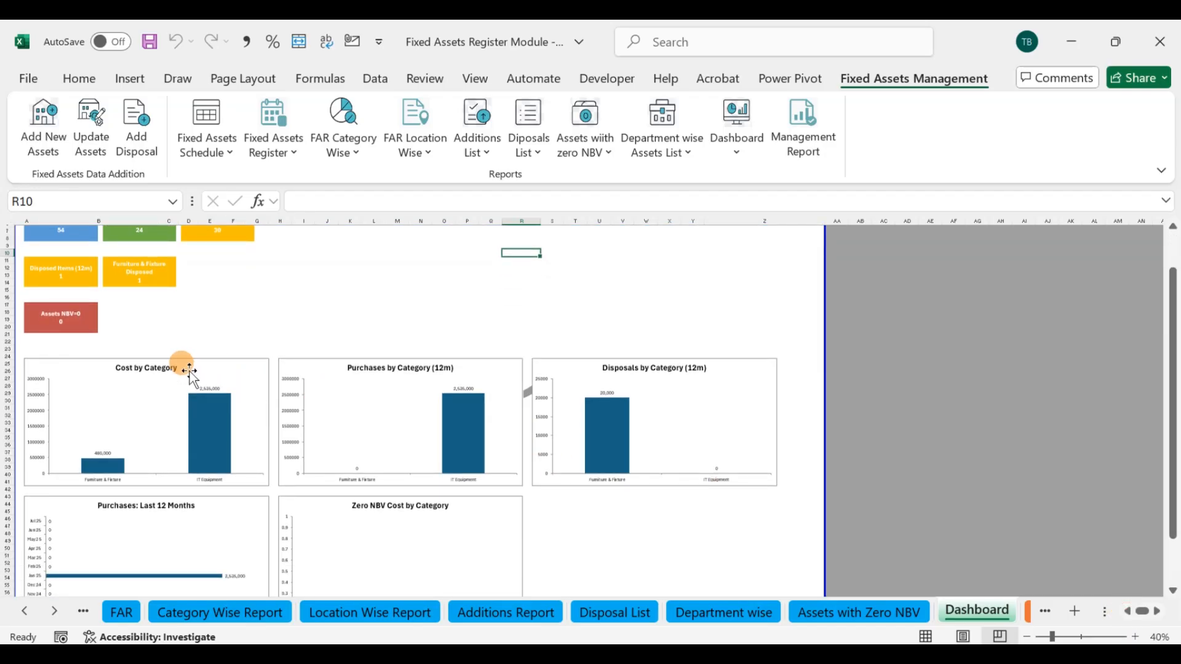
left_click(168, 346)
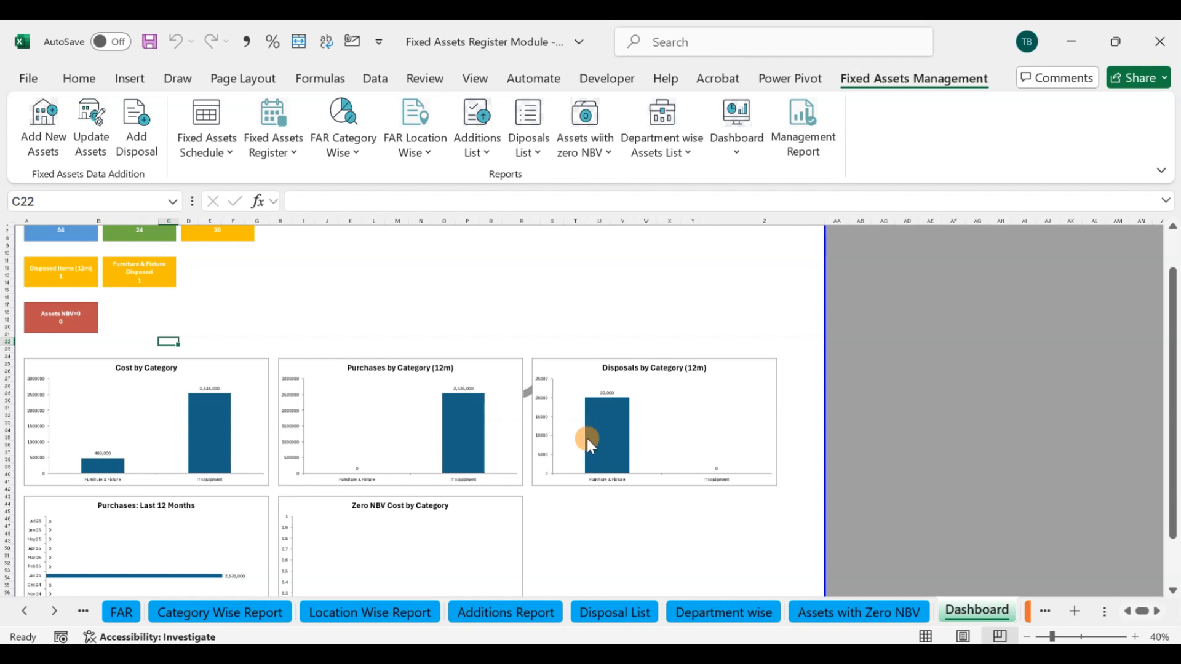
scroll(555, 476, "down", 3)
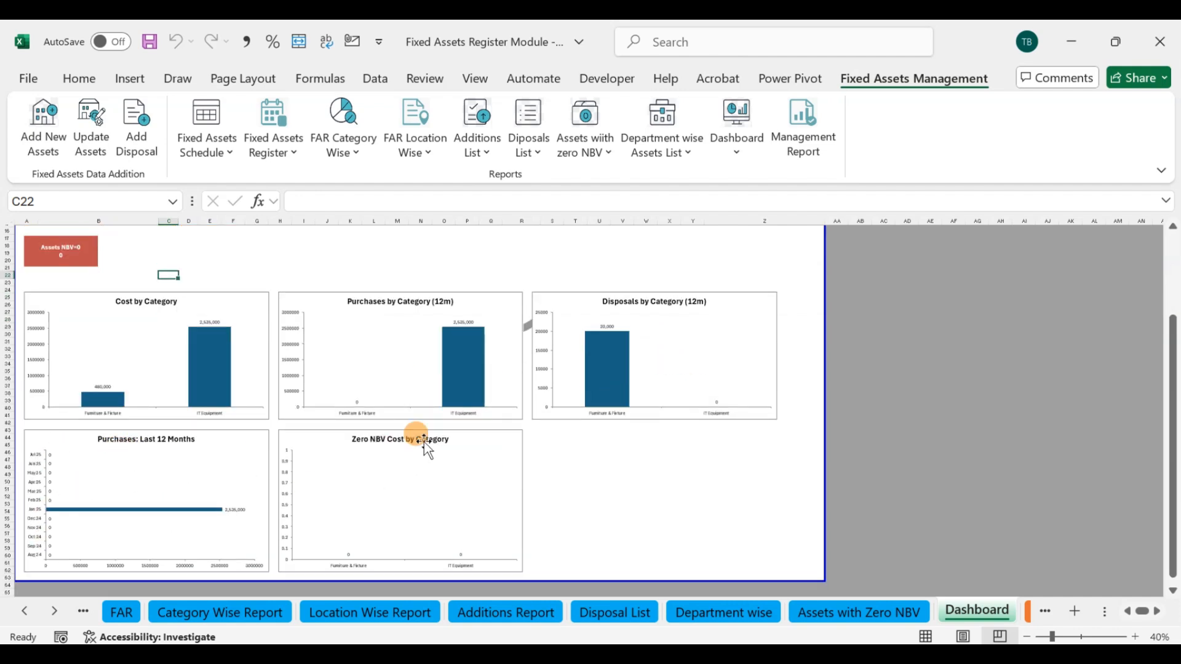
scroll(387, 444, "up", 3)
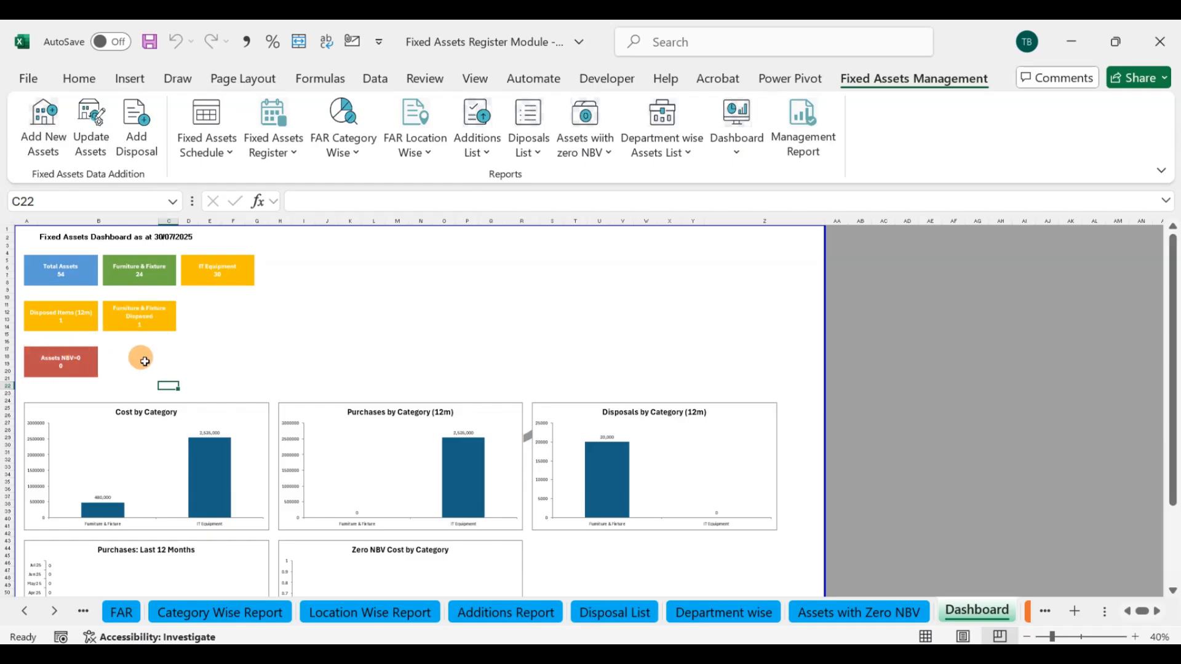
Step: Run the dashboard report for 07/31/2025 and check its reporting date, asset count cards and disposed items
left_click(732, 126)
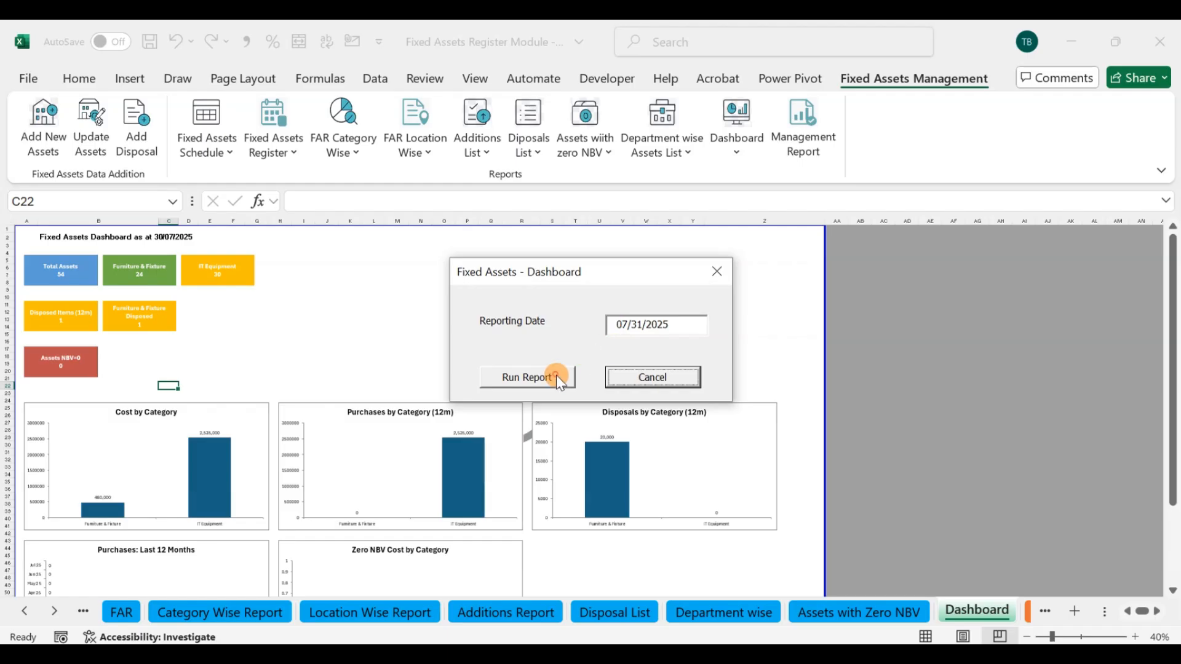
left_click(556, 377)
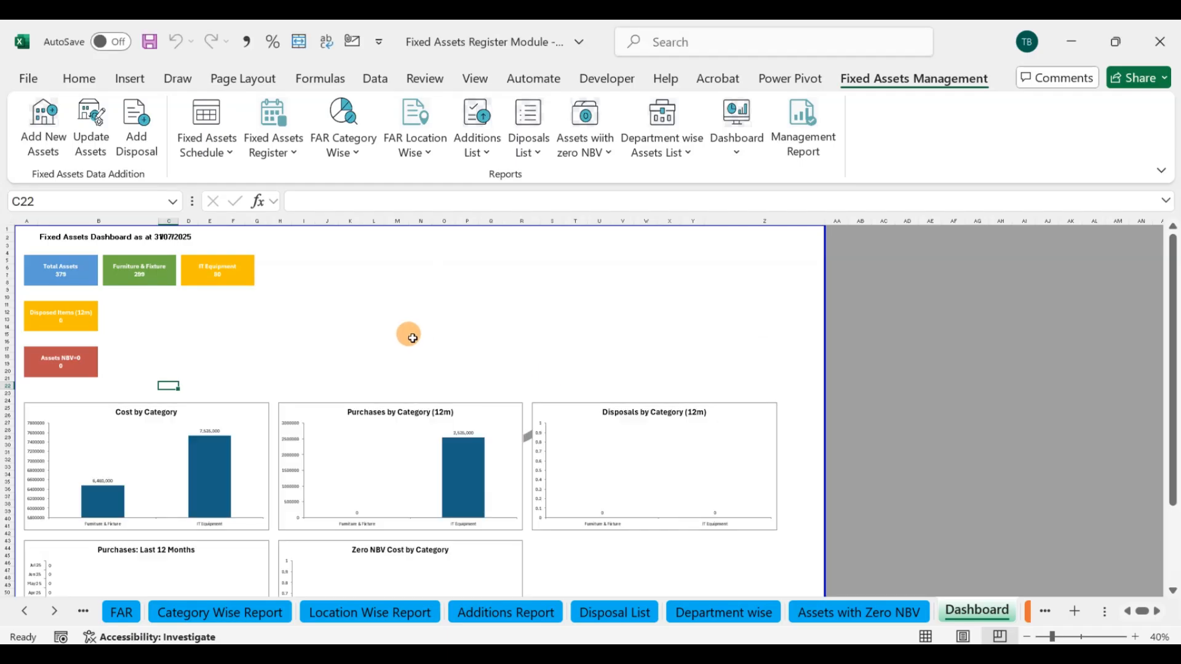
left_click(412, 339)
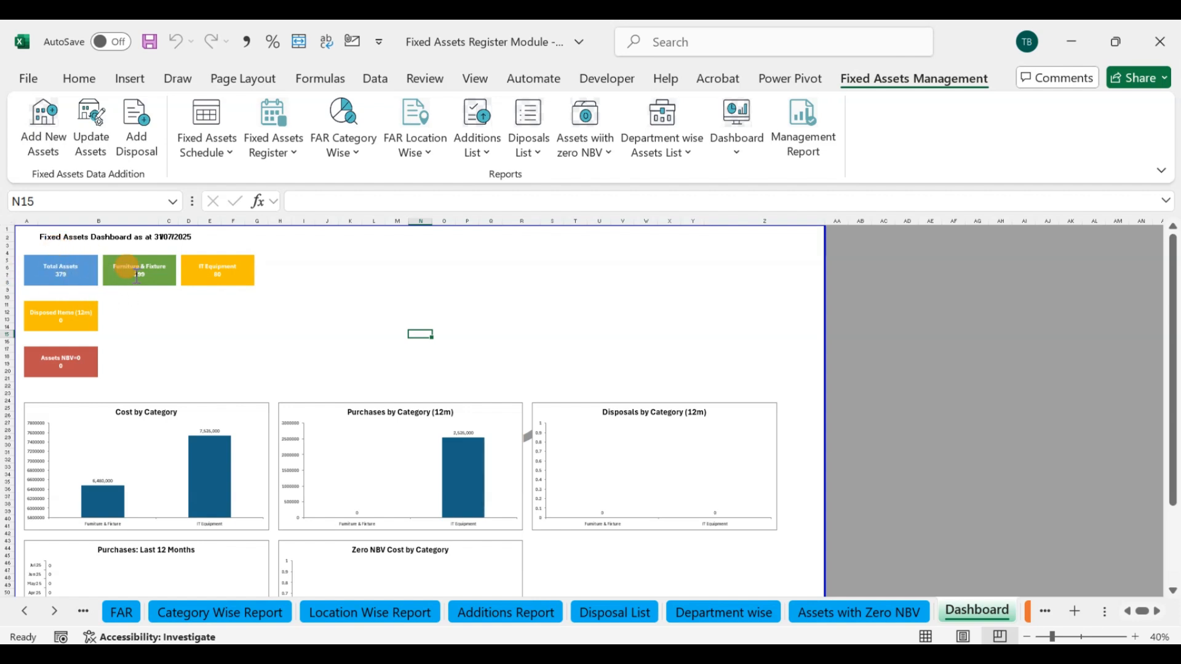
left_click(165, 310)
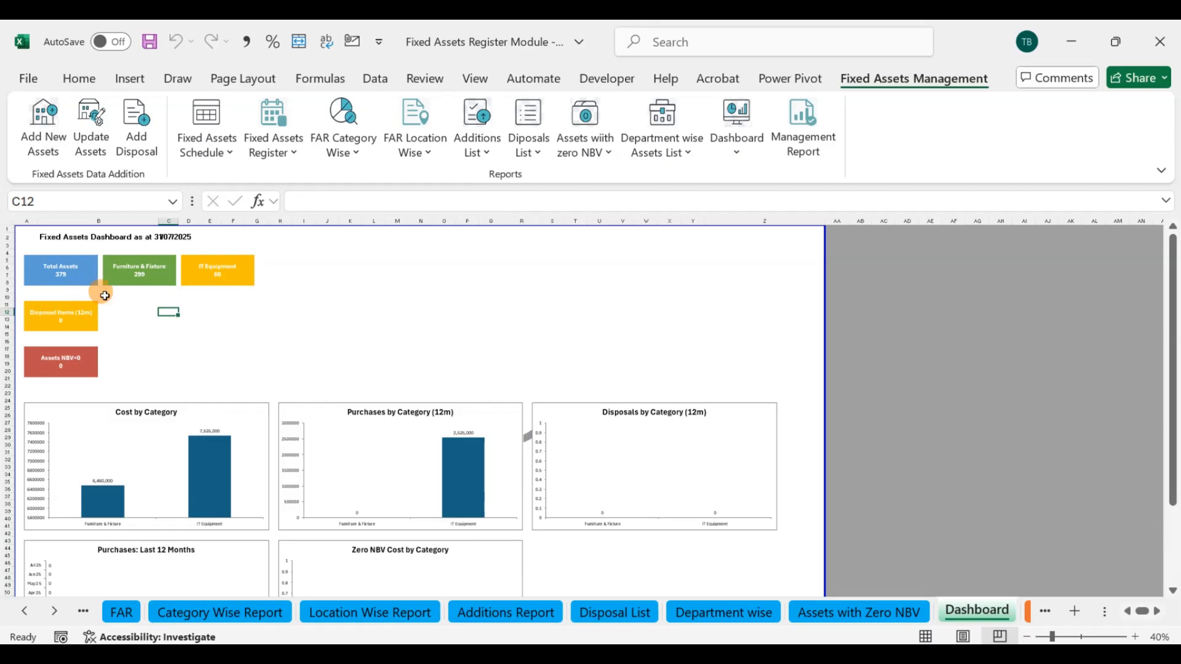
left_click(174, 237)
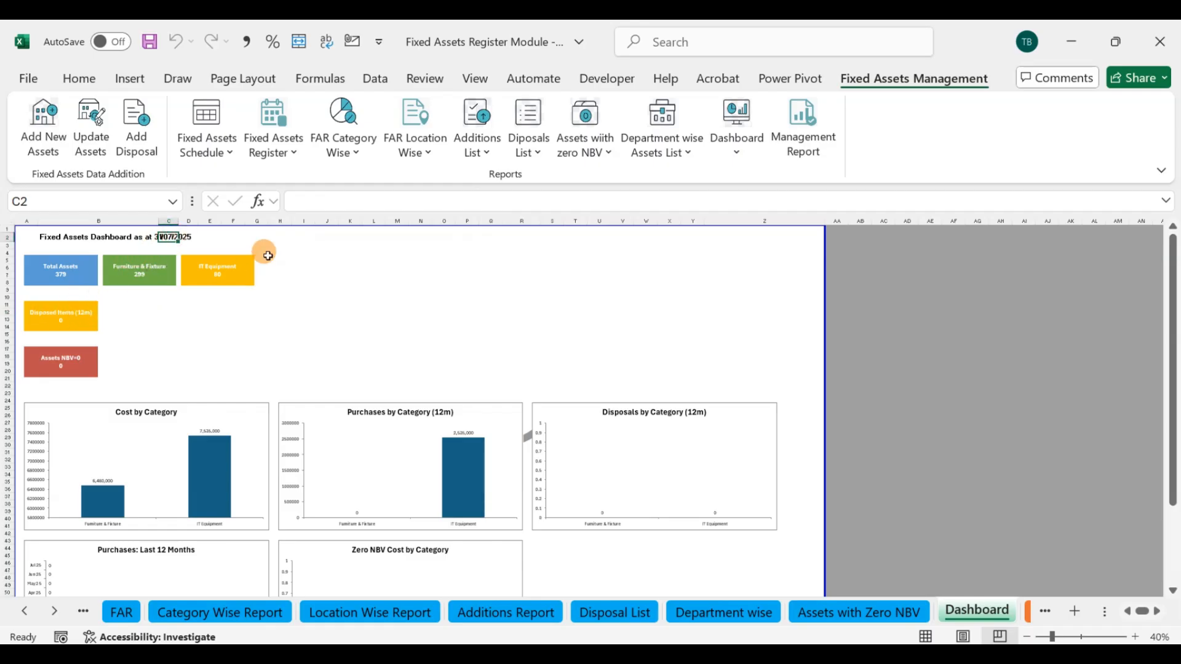
left_click(155, 329)
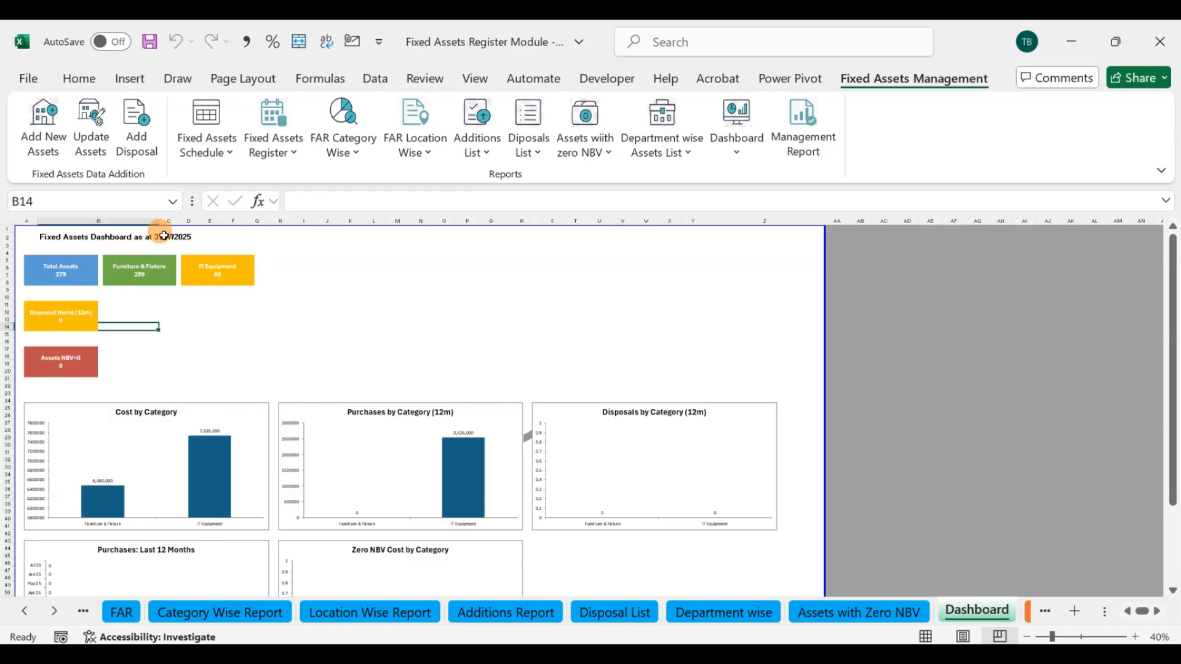
left_click(163, 236)
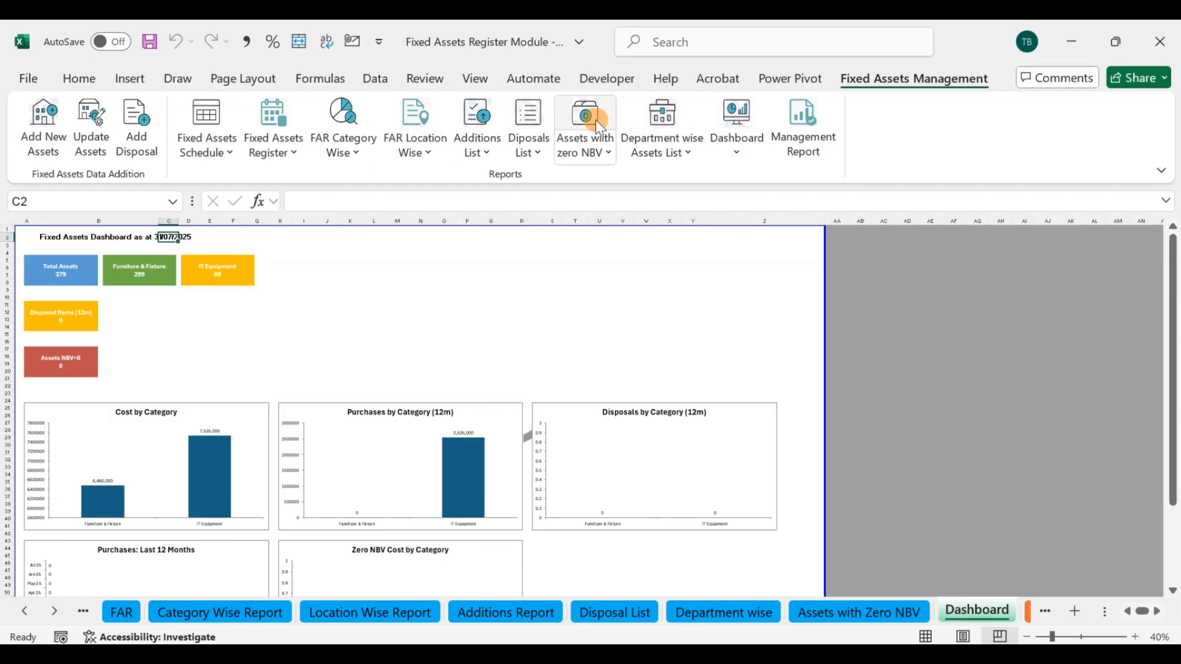
Step: Rerun the dashboard report with the reporting date set to 12/31/2025 and review the disposal cards
left_click(732, 119)
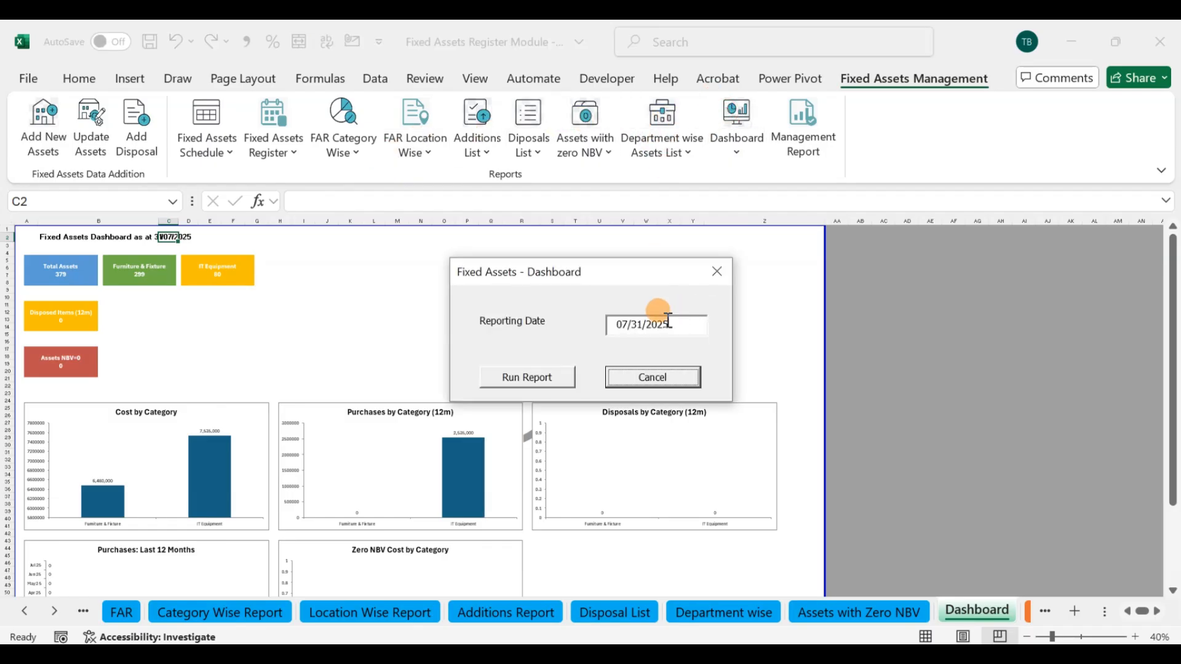
left_click_drag(679, 324, 599, 325)
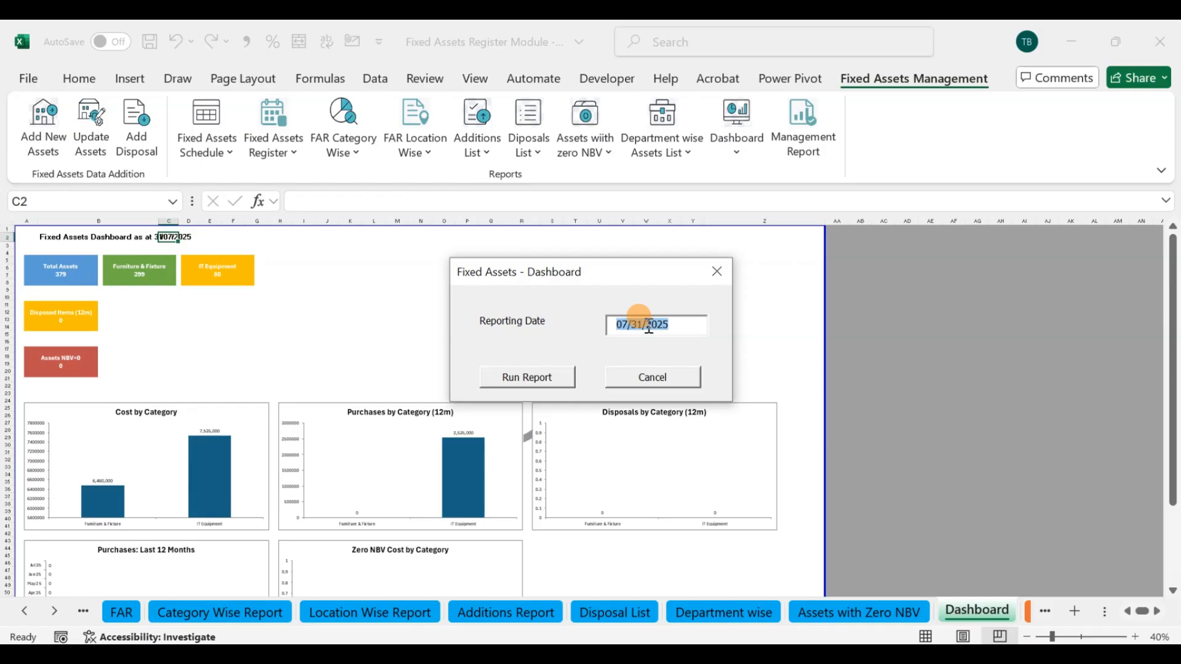
type("12")
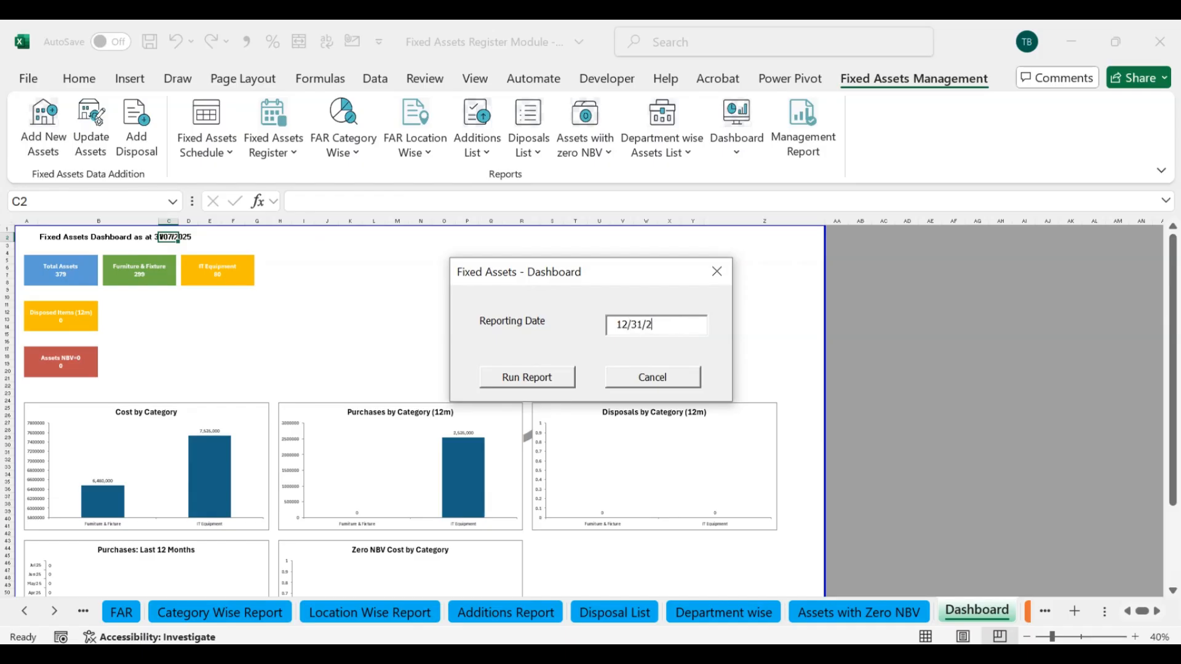
type("/31/2025")
left_click(535, 372)
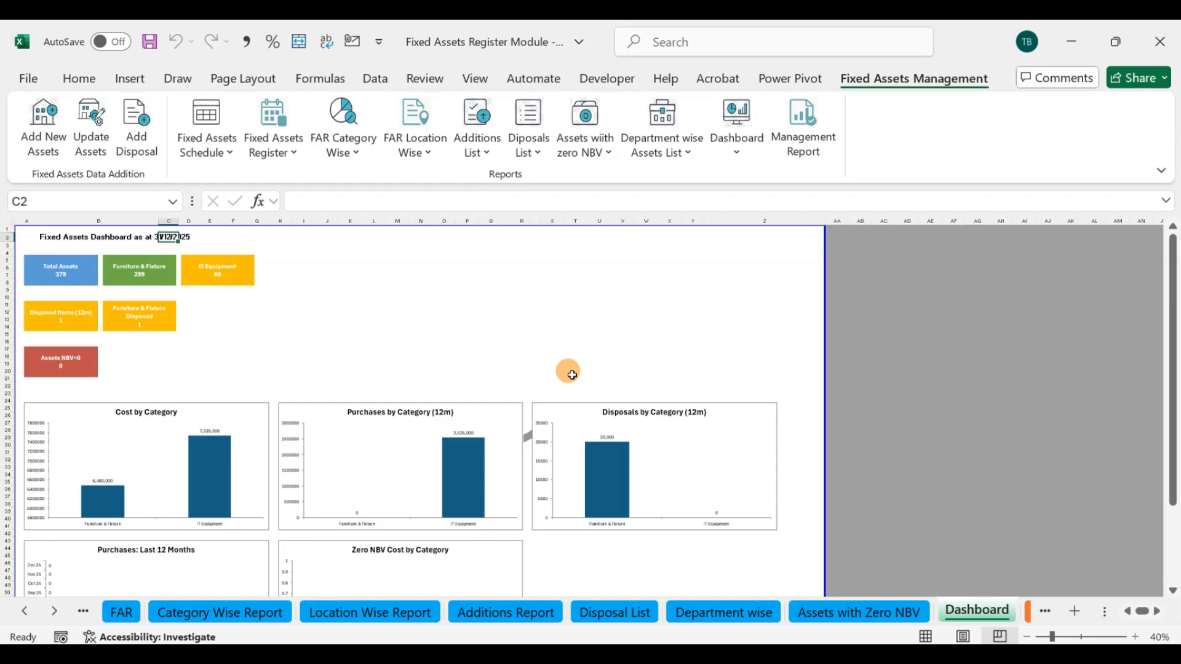
left_click(519, 332)
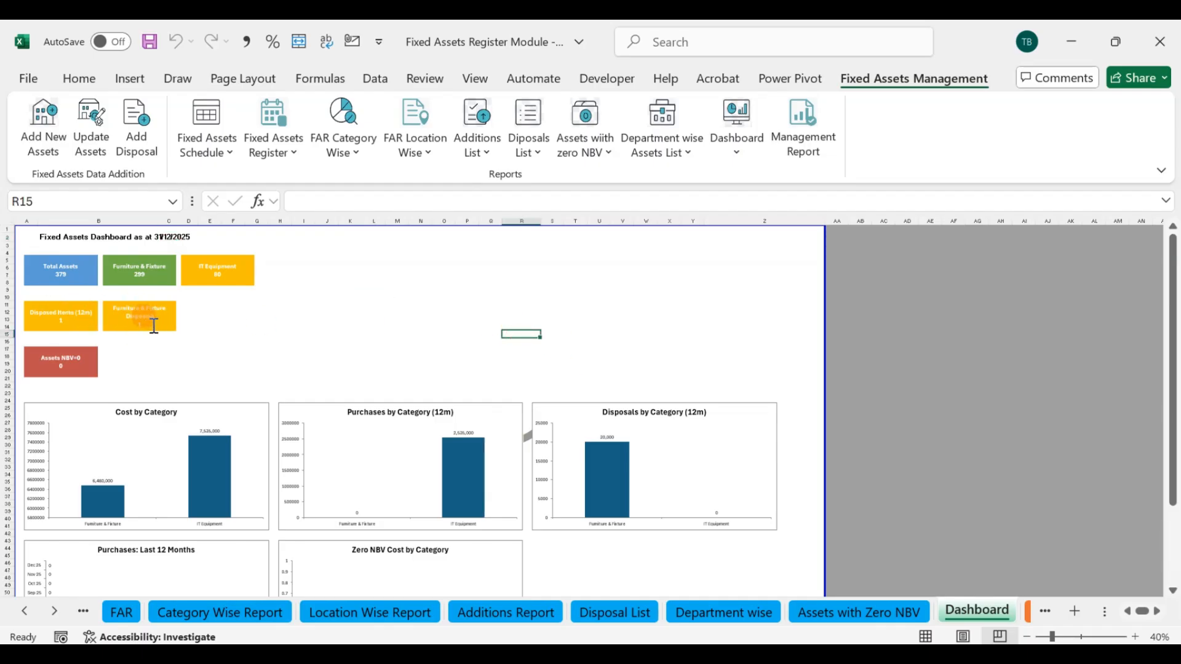
left_click(206, 350)
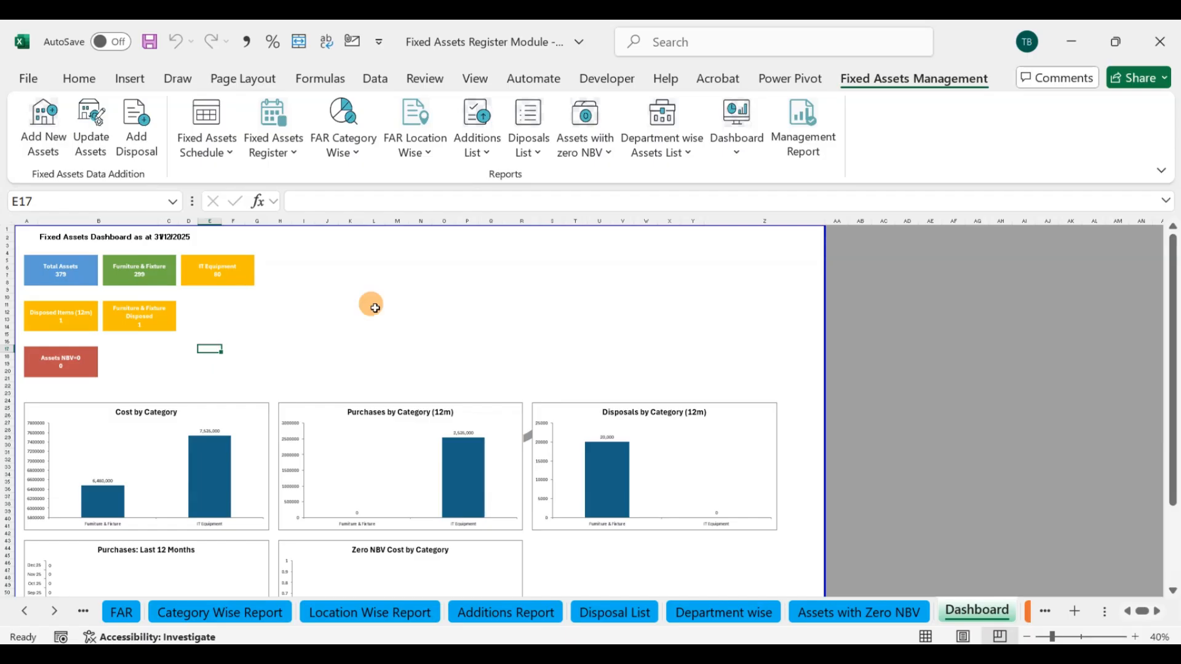
Step: Open the Management Report and sum the Finance department's item quantities by selecting them
left_click(792, 149)
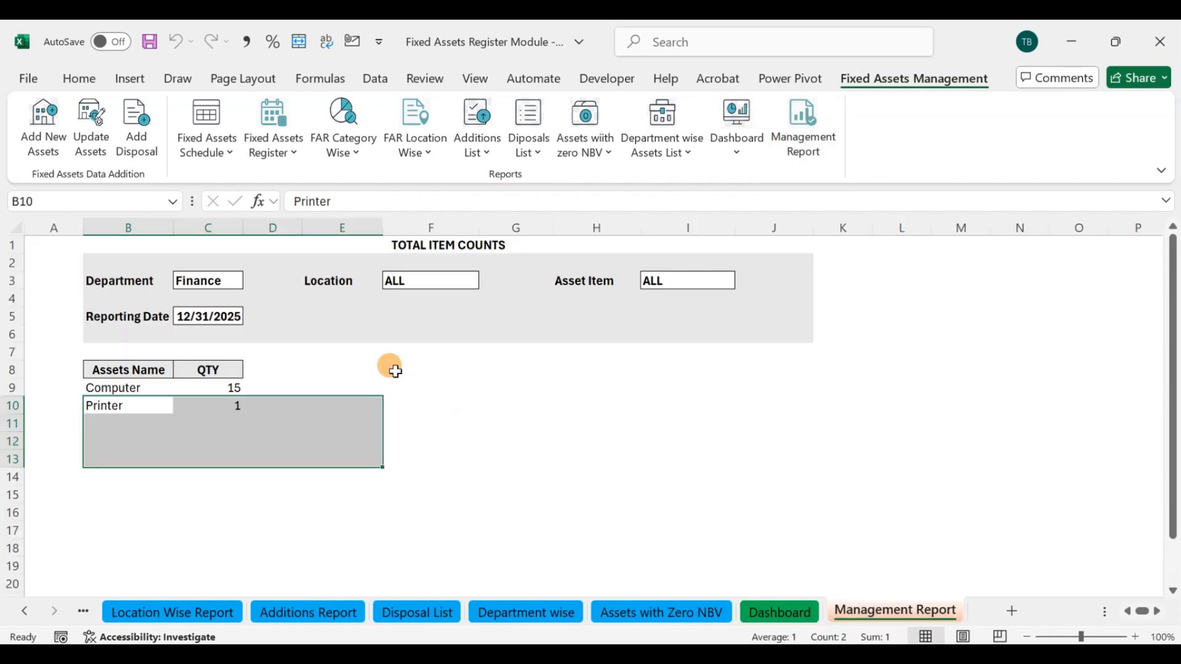
left_click(391, 367)
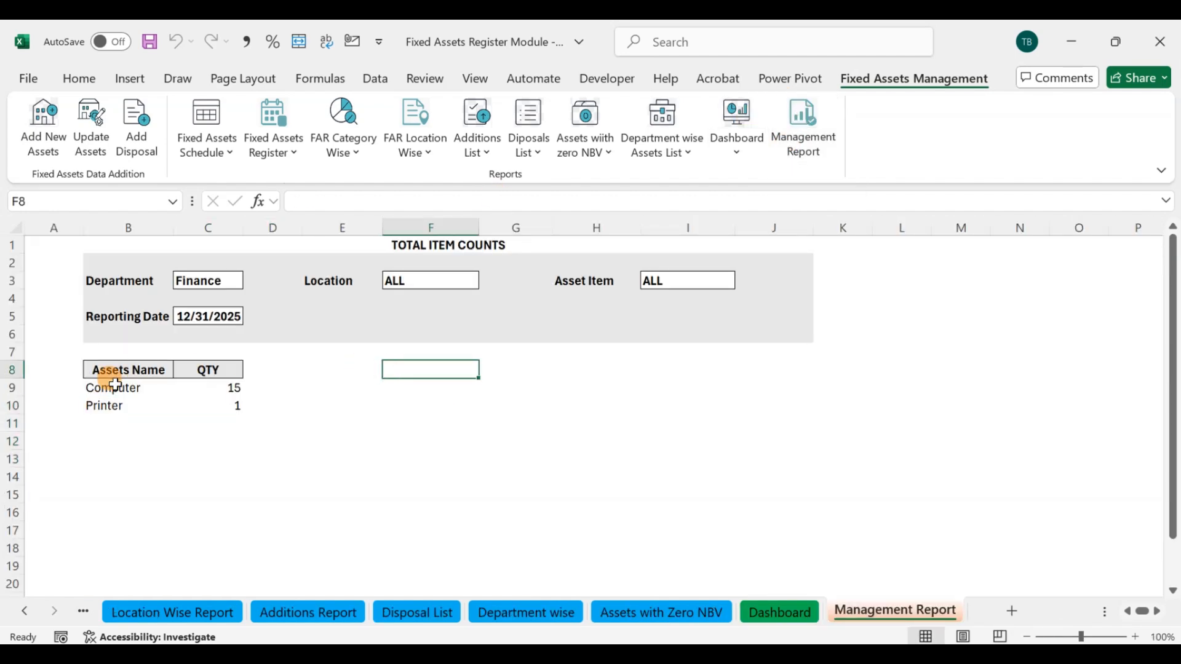
left_click_drag(217, 388, 218, 406)
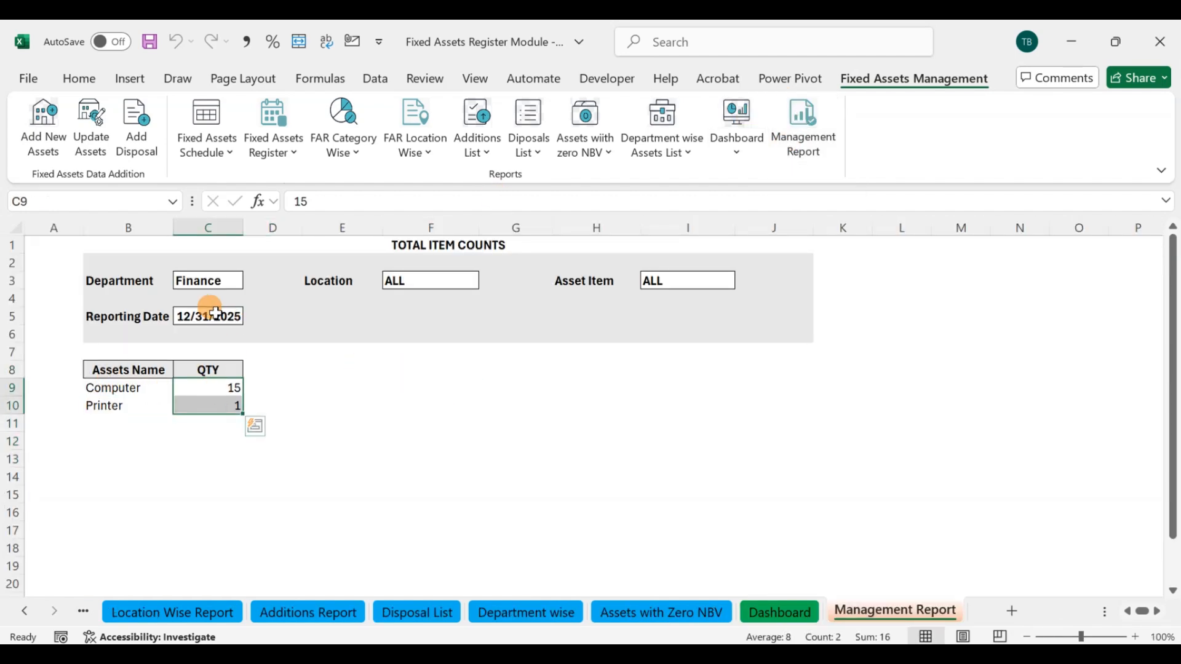
Step: Set the Management Report's Department filter to ALL and sum the quantities of all listed assets by selecting them
left_click(212, 280)
left_click(250, 280)
left_click(209, 298)
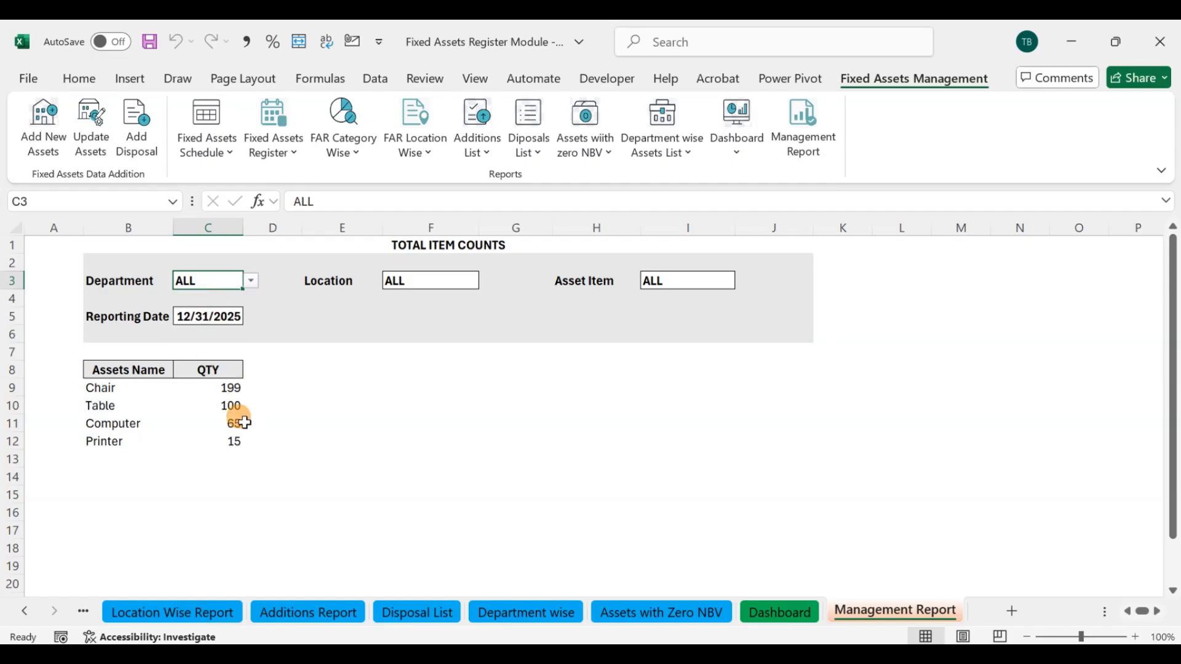
left_click_drag(226, 386, 231, 440)
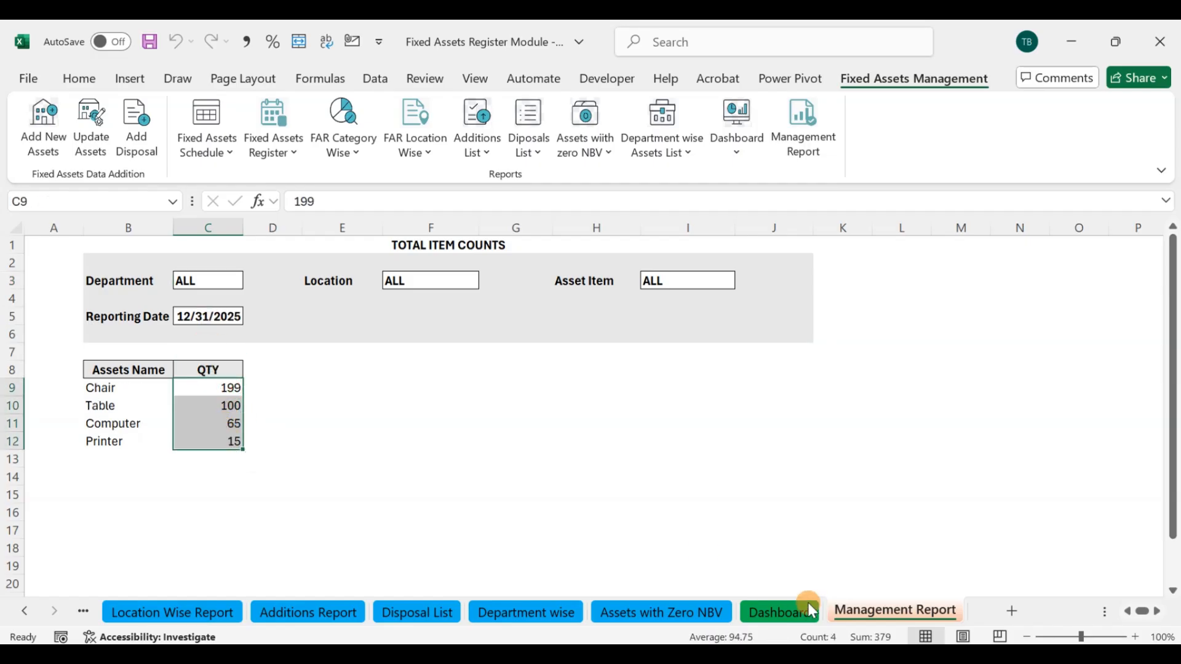
Step: Set the Management Report's reporting date to 12/31/2024 and sum the listed asset quantities by selecting them
left_click(216, 316)
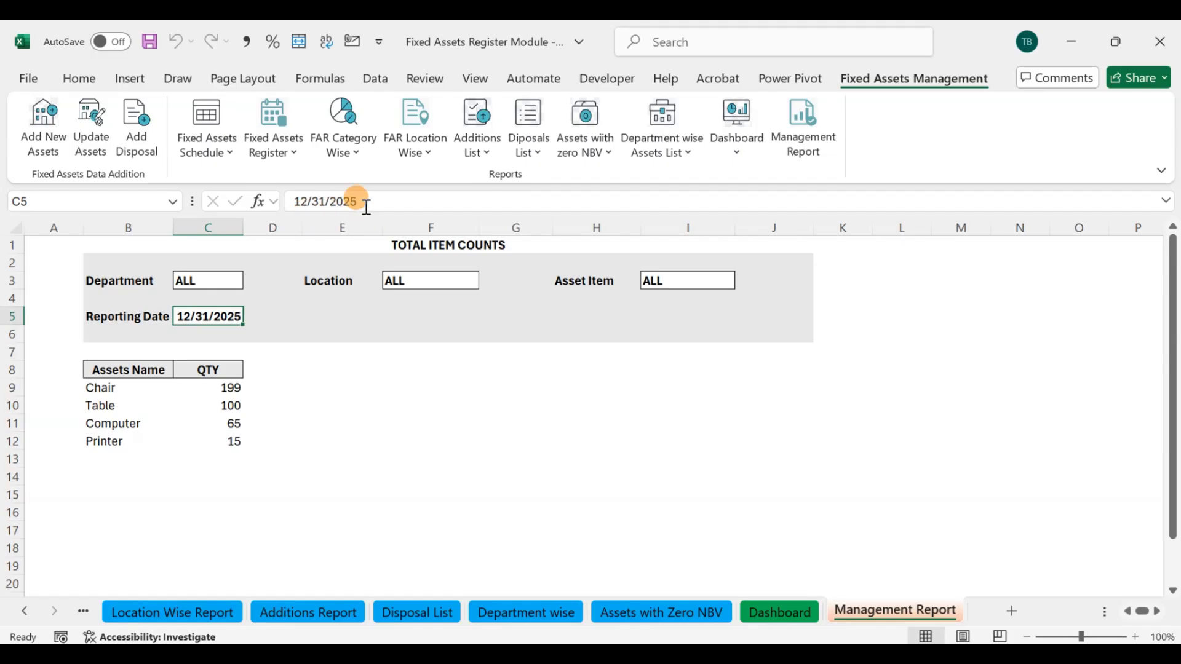
left_click_drag(358, 203, 351, 206)
type("4")
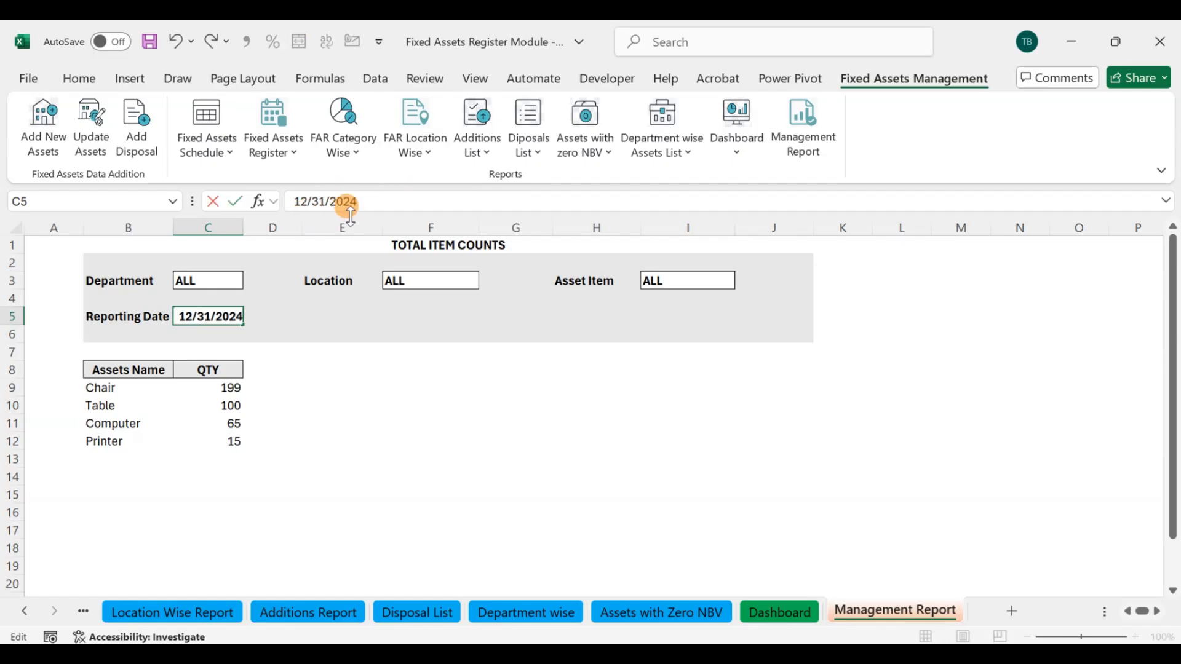
left_click(338, 337)
left_click_drag(233, 389, 233, 424)
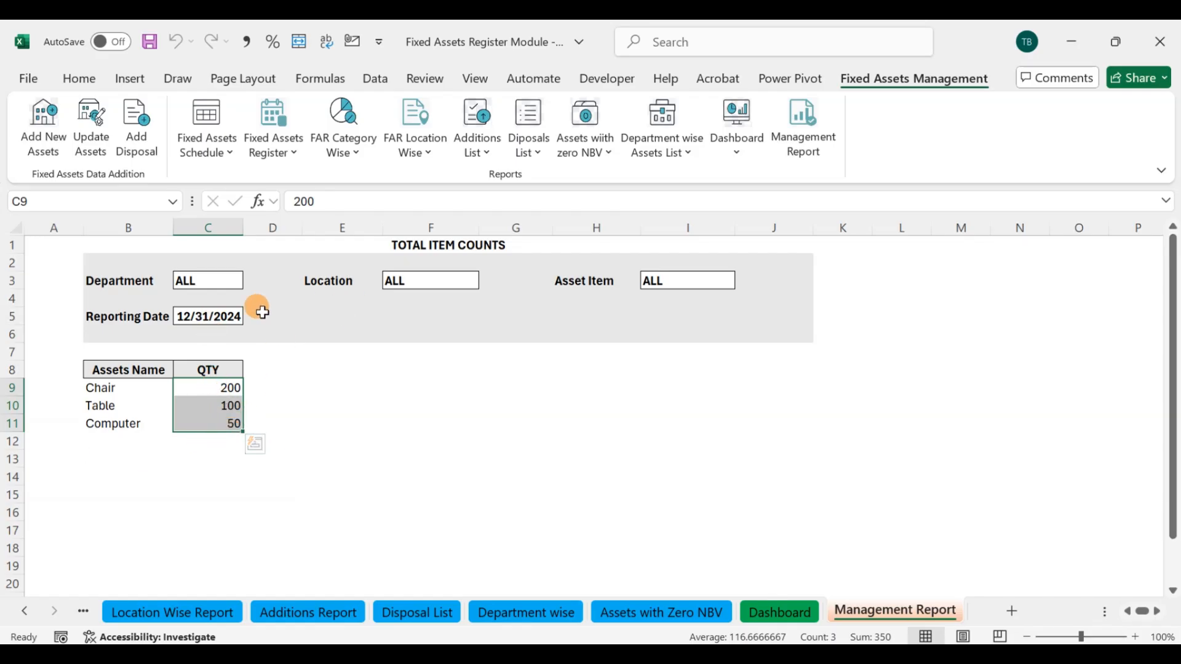
Step: Filter the Management Report's item counts to Location 1 and select the listed asset's quantity to check it
left_click(286, 368)
left_click(407, 289)
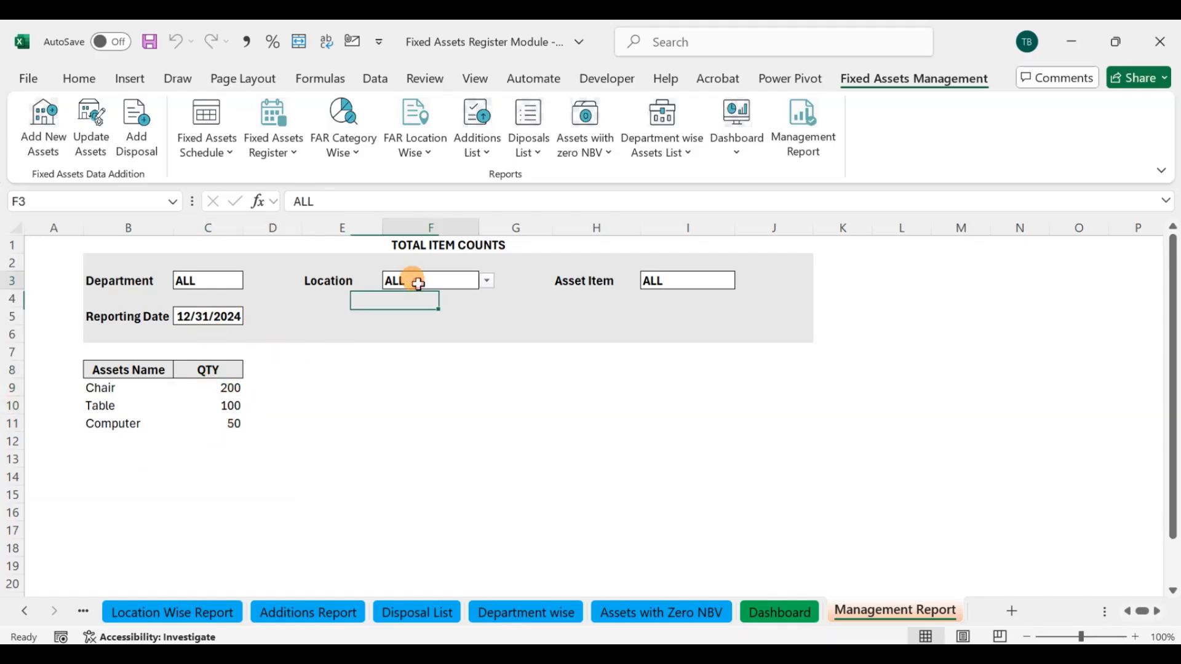
left_click(484, 280)
left_click(438, 314)
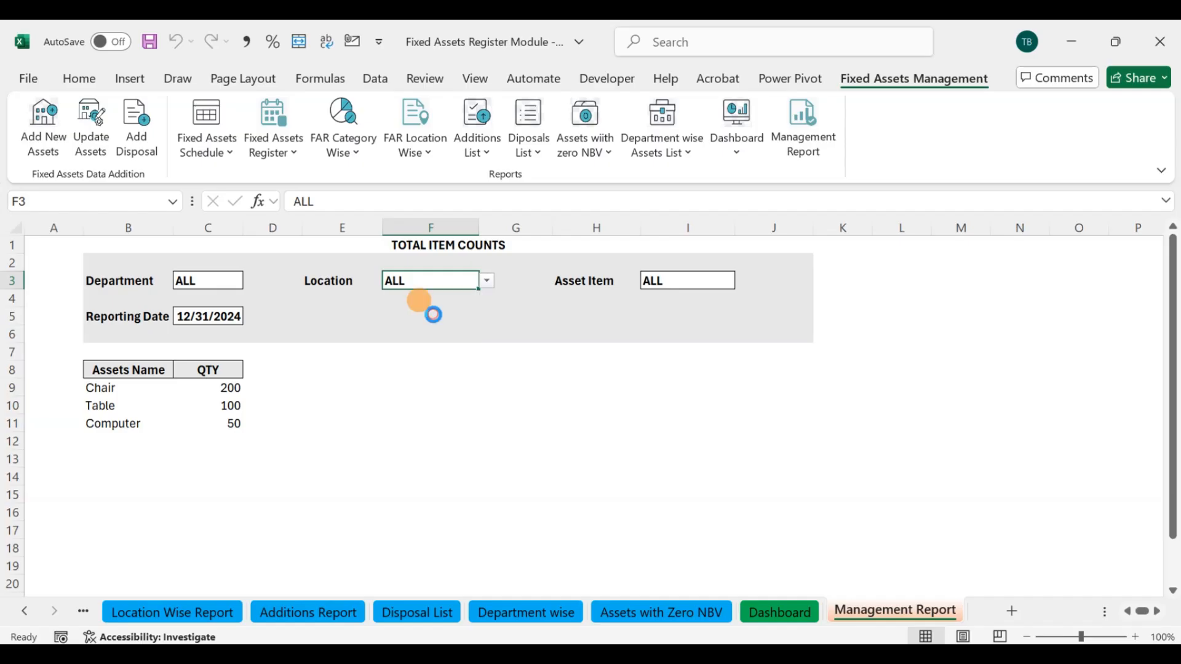
left_click(225, 385)
Step: Switch the Management Report's Location filter to Location 2 to view the item counts held there
left_click(446, 278)
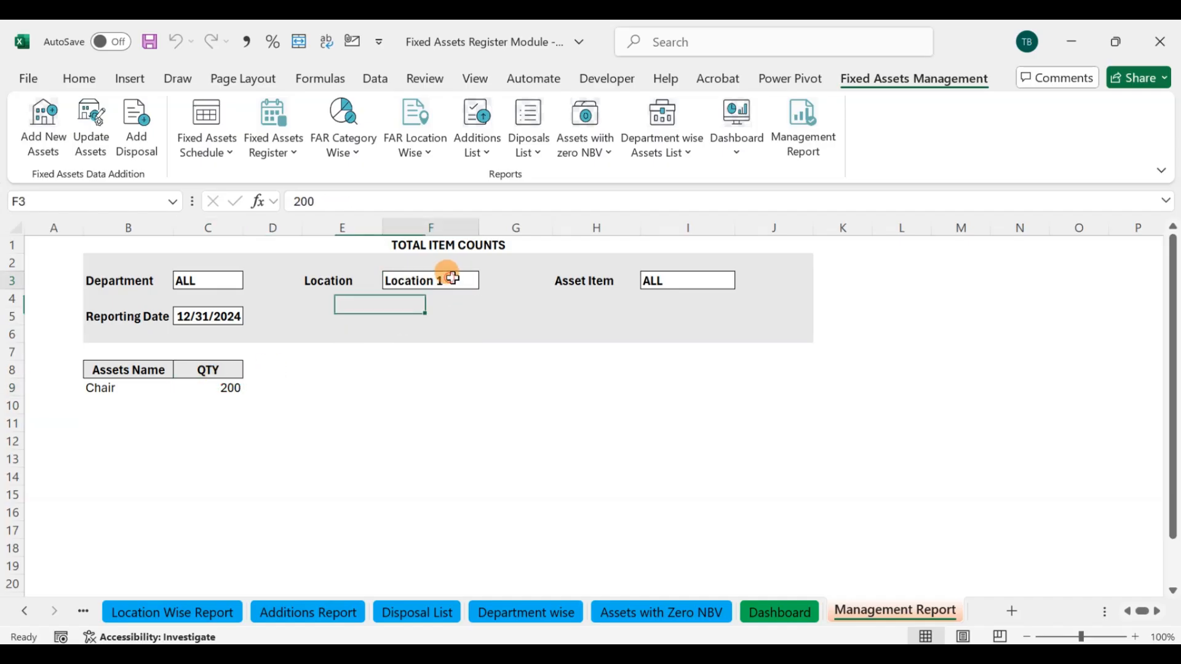
left_click(485, 281)
left_click(439, 315)
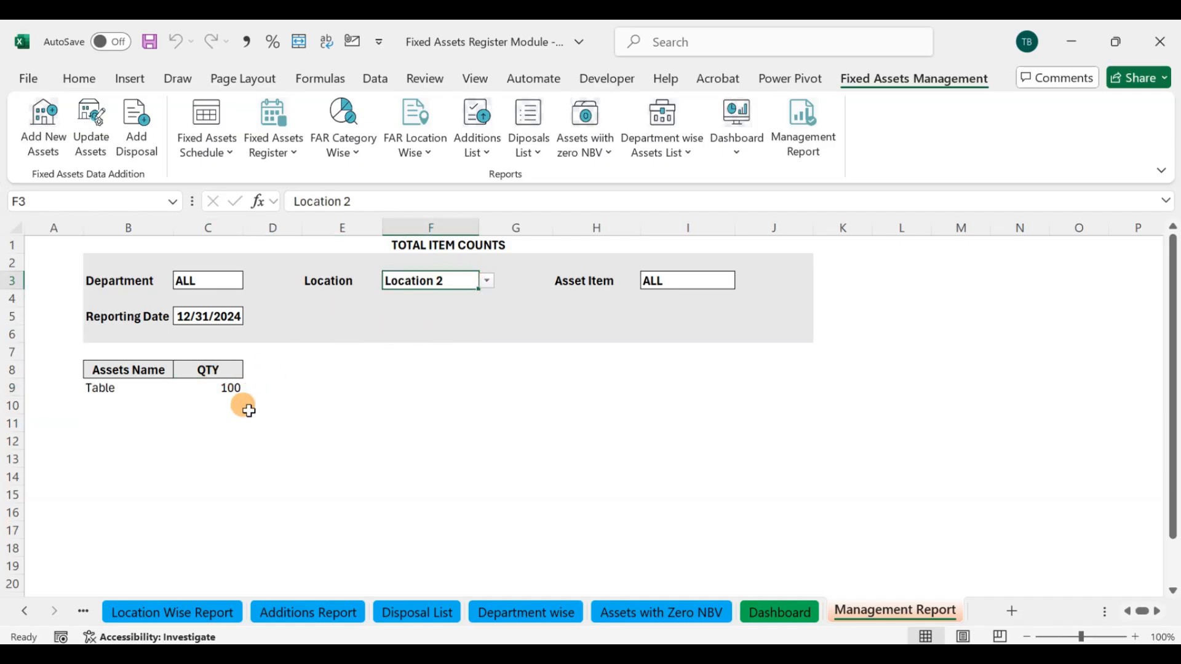
Step: View the item counts for the location Block A - IT Store, and reset the Location filter to ALL
left_click(485, 281)
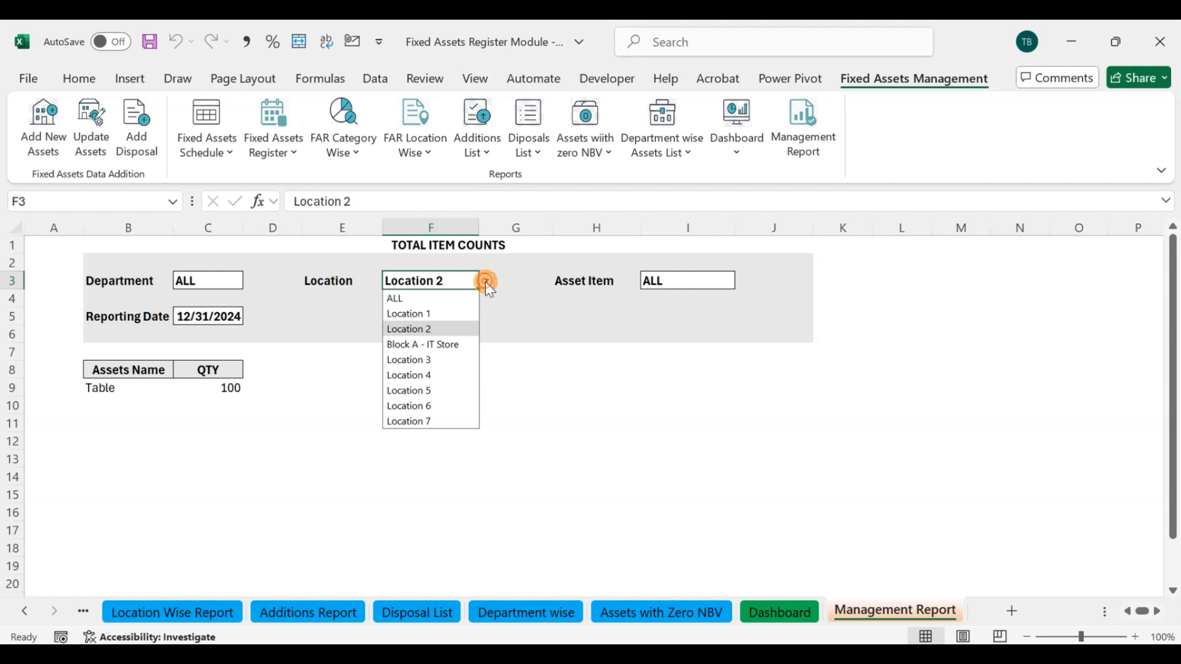
left_click(441, 343)
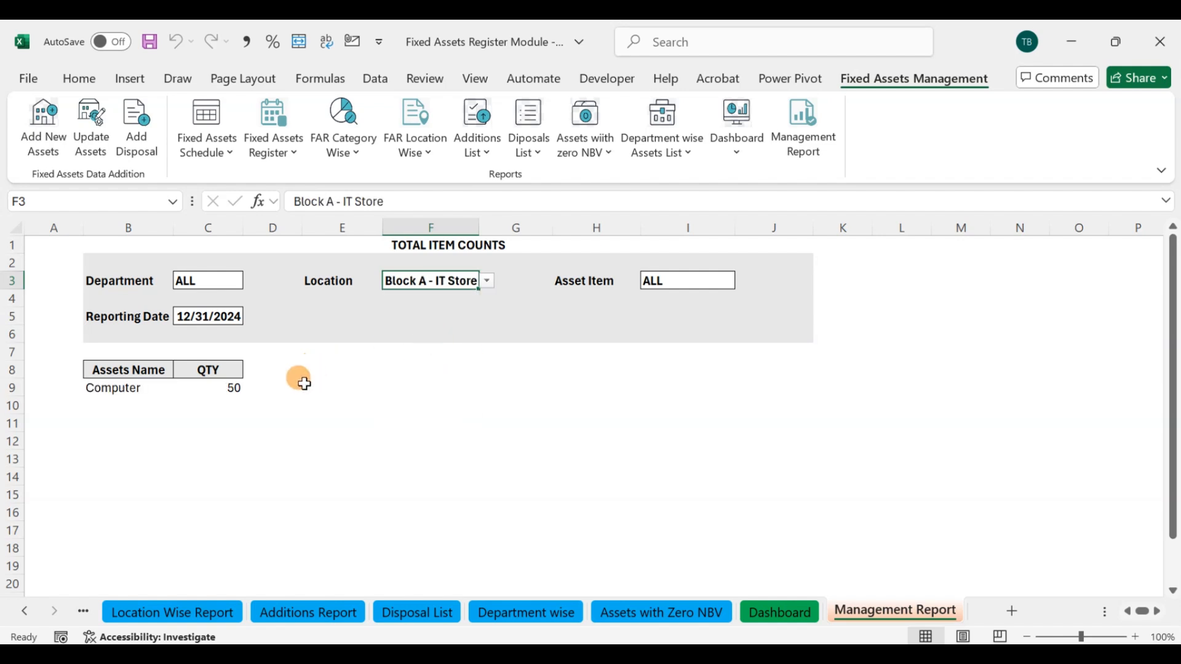
left_click(486, 280)
left_click(455, 296)
Step: Filter the Management Report by the asset item Computer to view its count, and reset the Asset Item filter to ALL
left_click(697, 282)
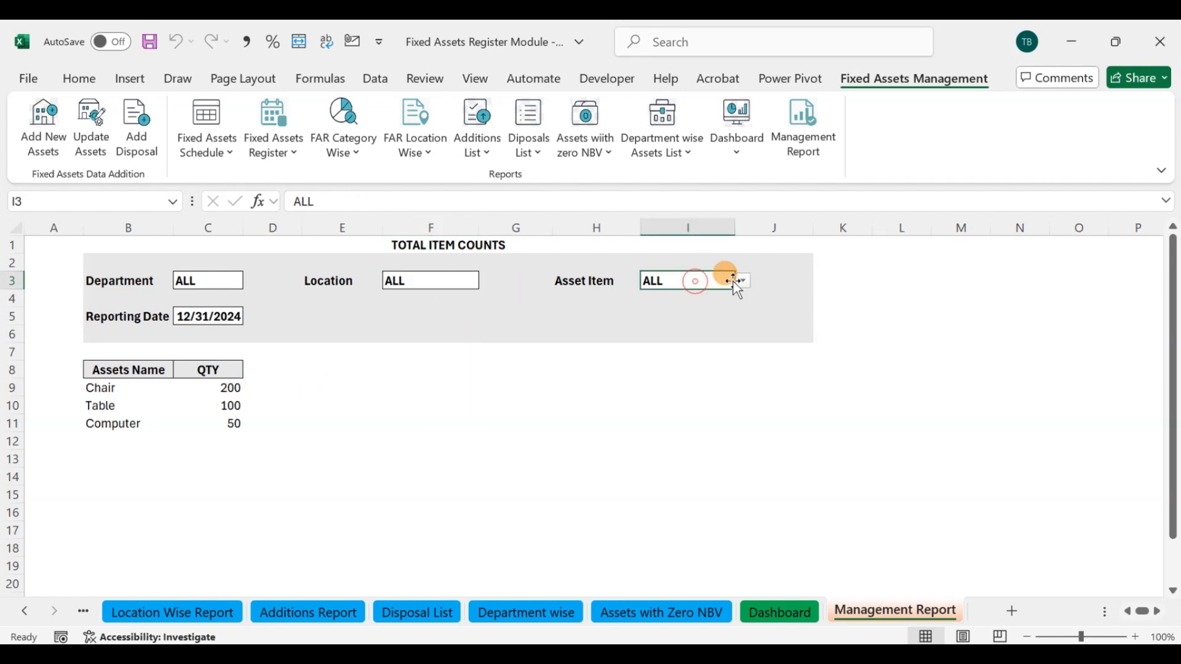
left_click(744, 281)
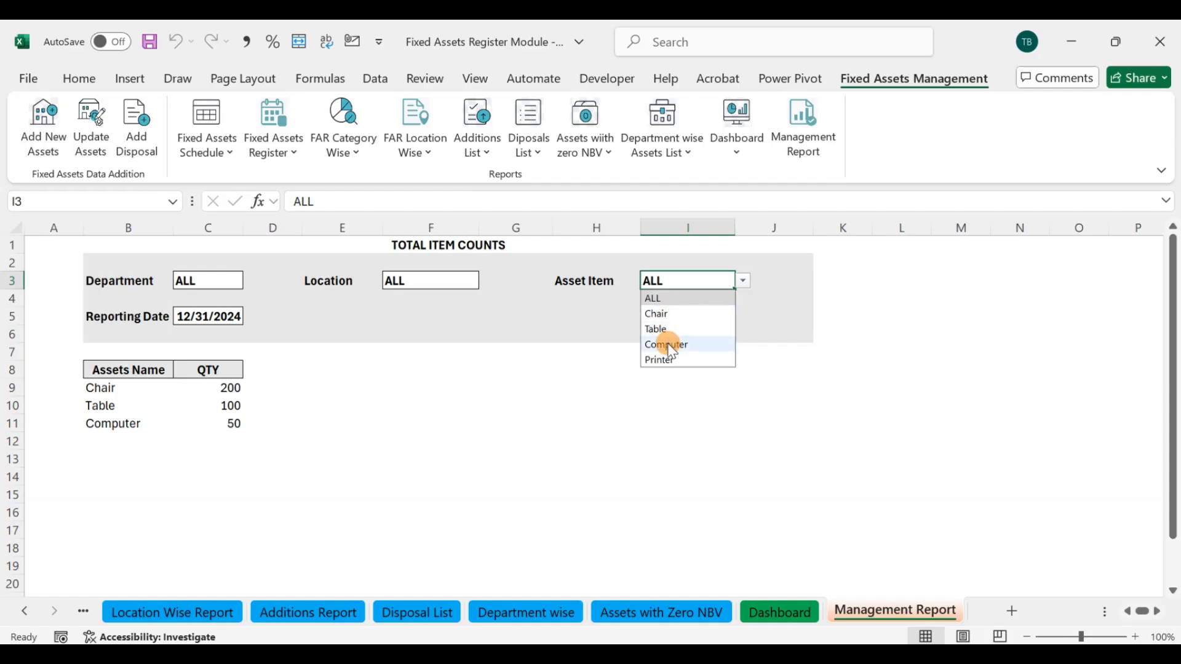
left_click(710, 344)
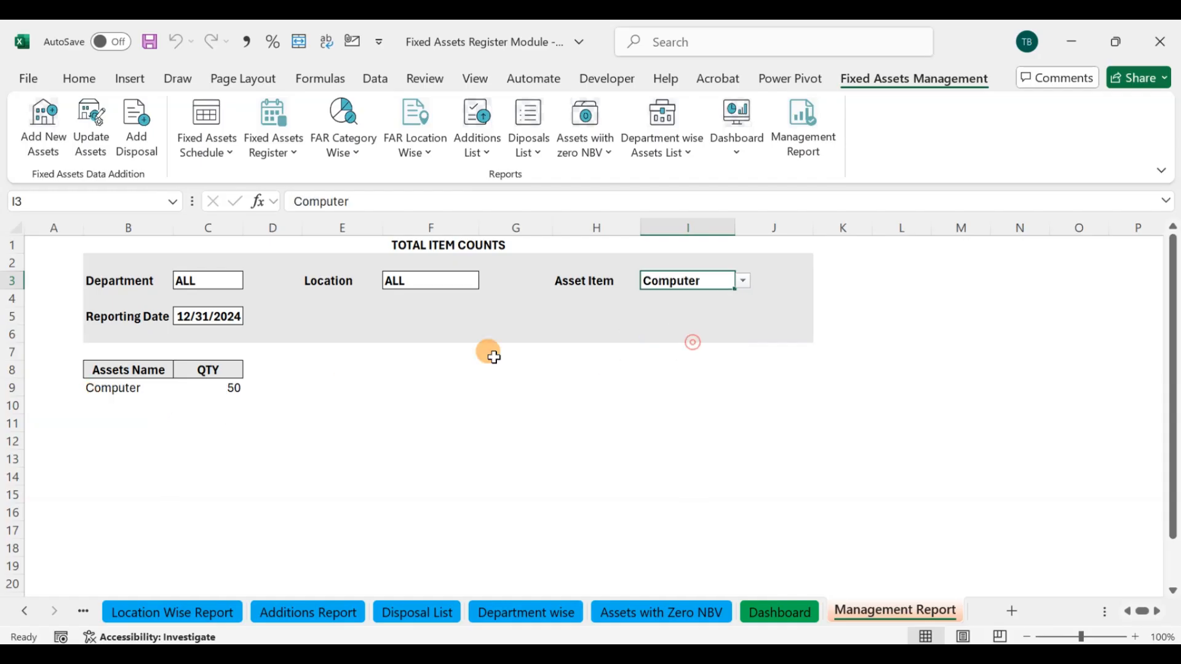
left_click(745, 284)
left_click(691, 296)
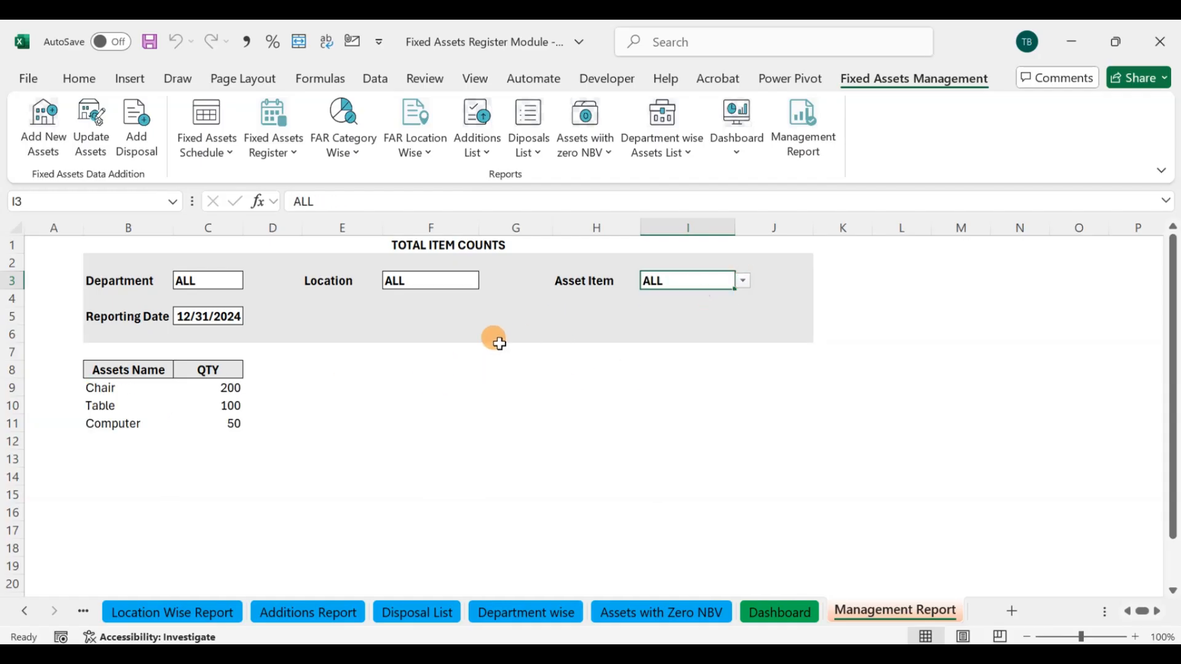